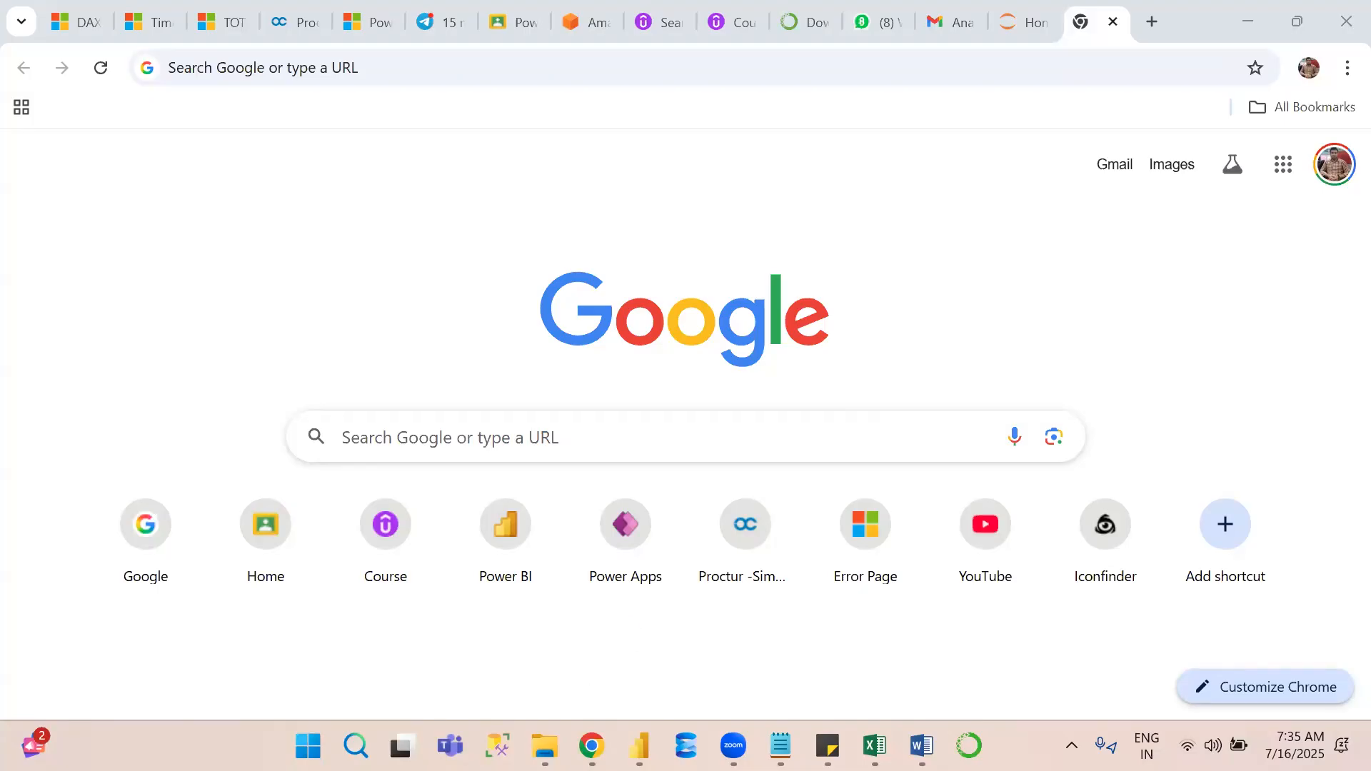
Switch to the browser window showing the ChatGPT conversation and close it.
mouse_move(592, 745)
left_click(707, 629)
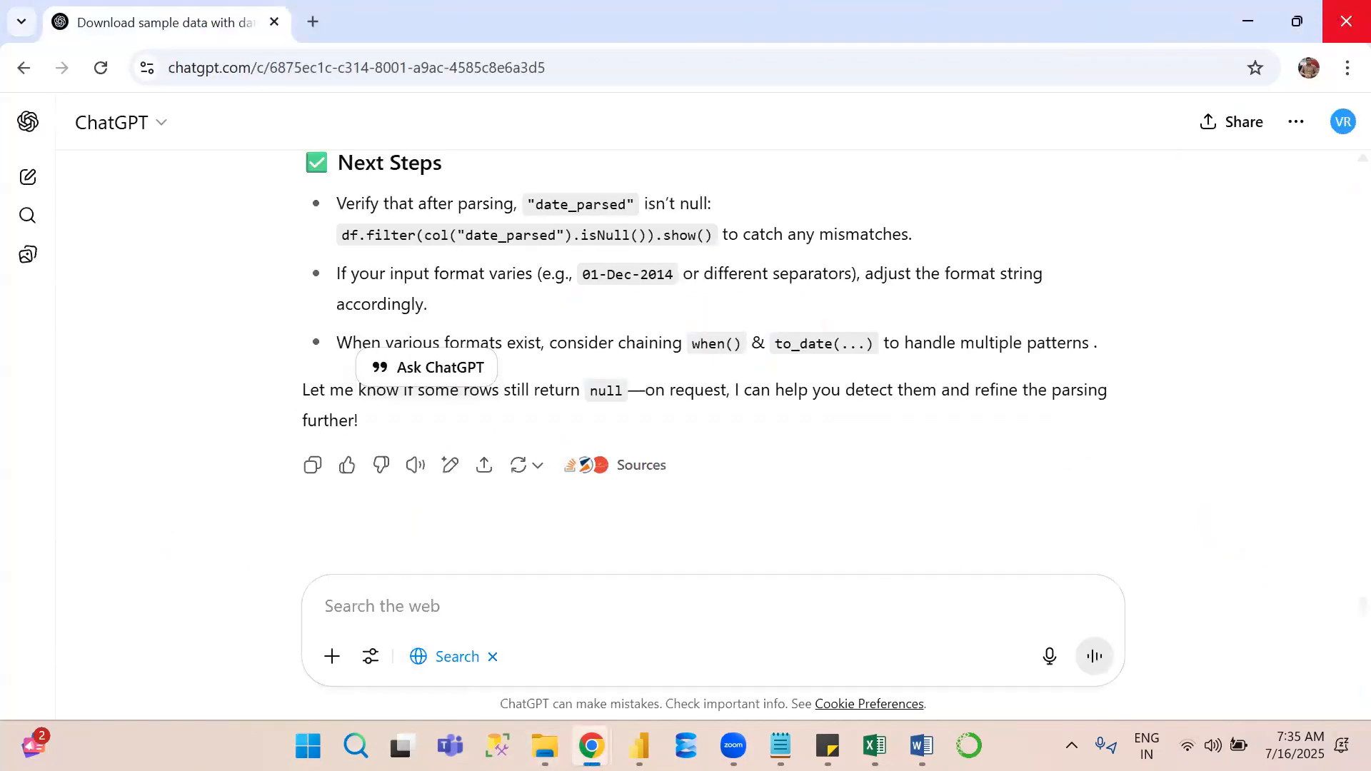
left_click(1346, 21)
Switch to the Downloads window of File Explorer and go to New Volume (D:).
mouse_move(545, 746)
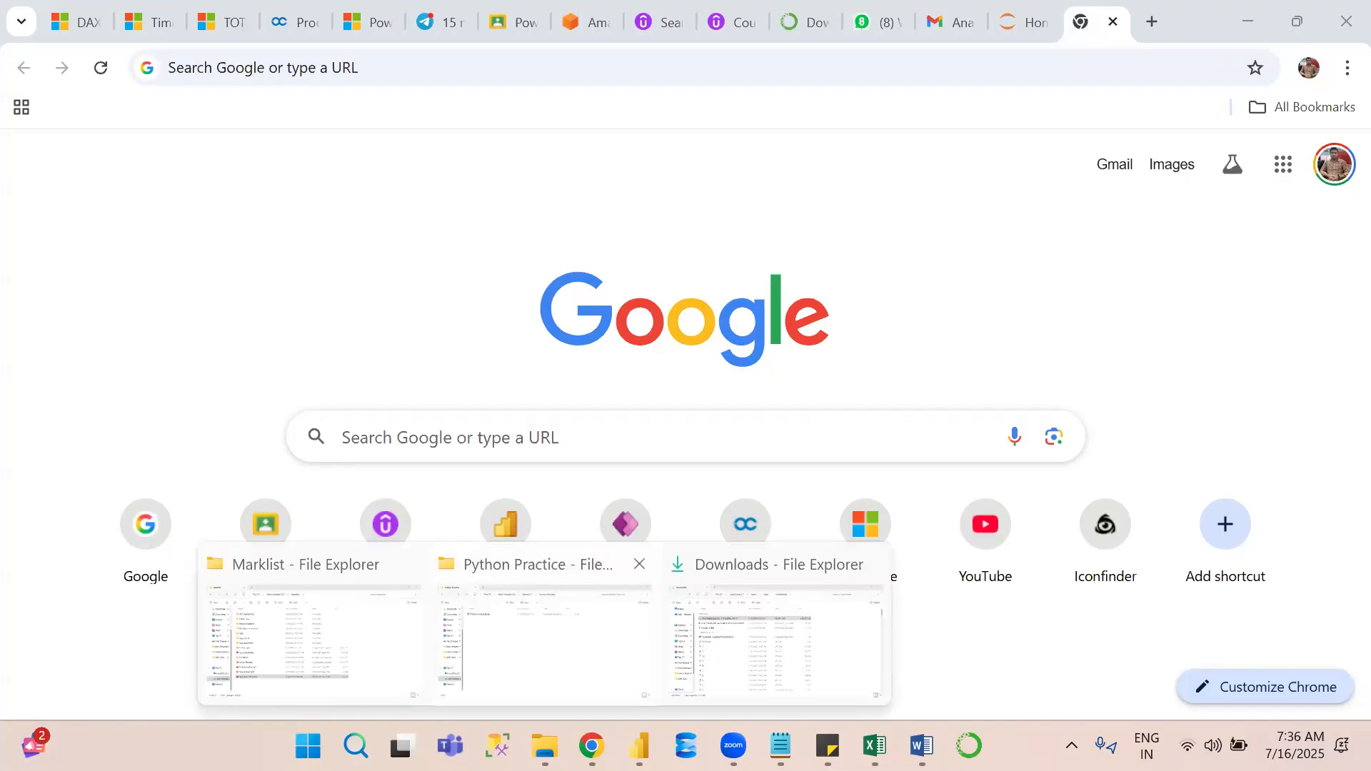
left_click(807, 646)
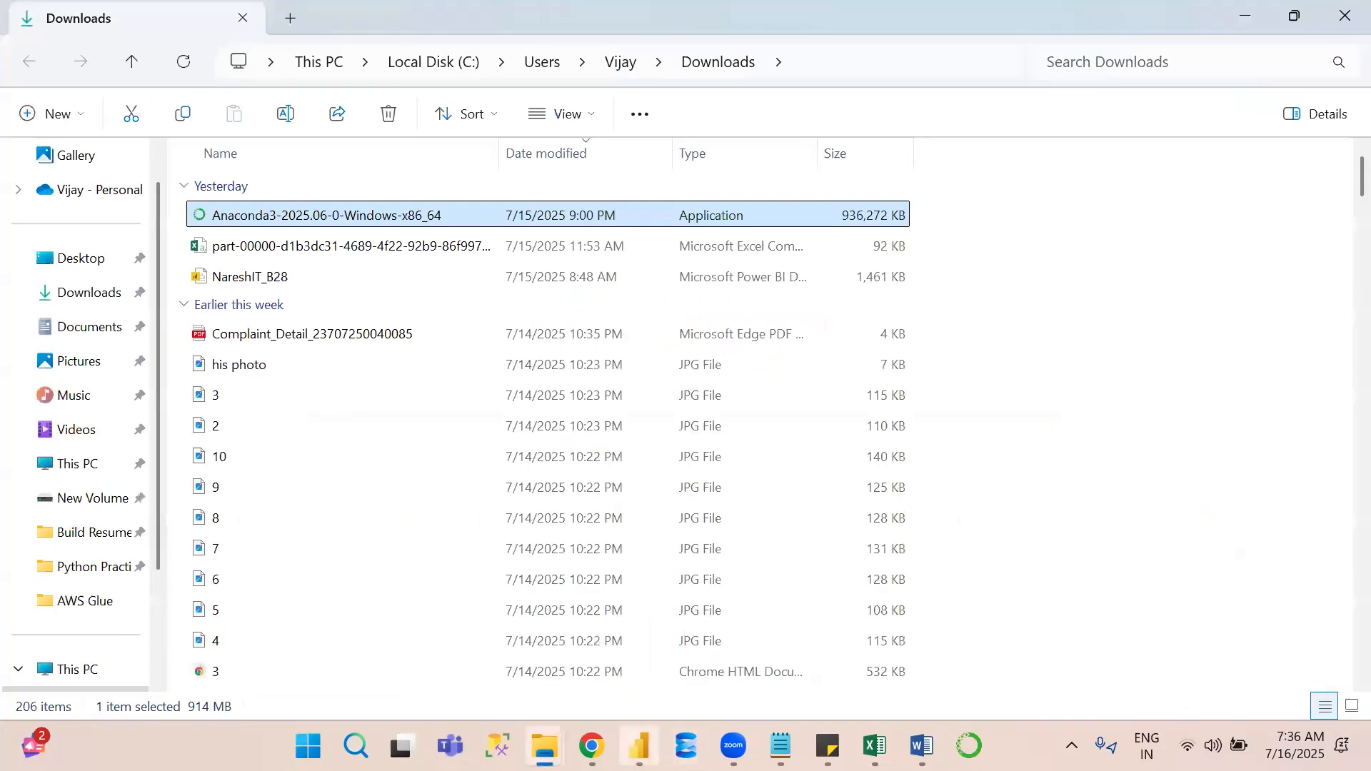
mouse_move(639, 746)
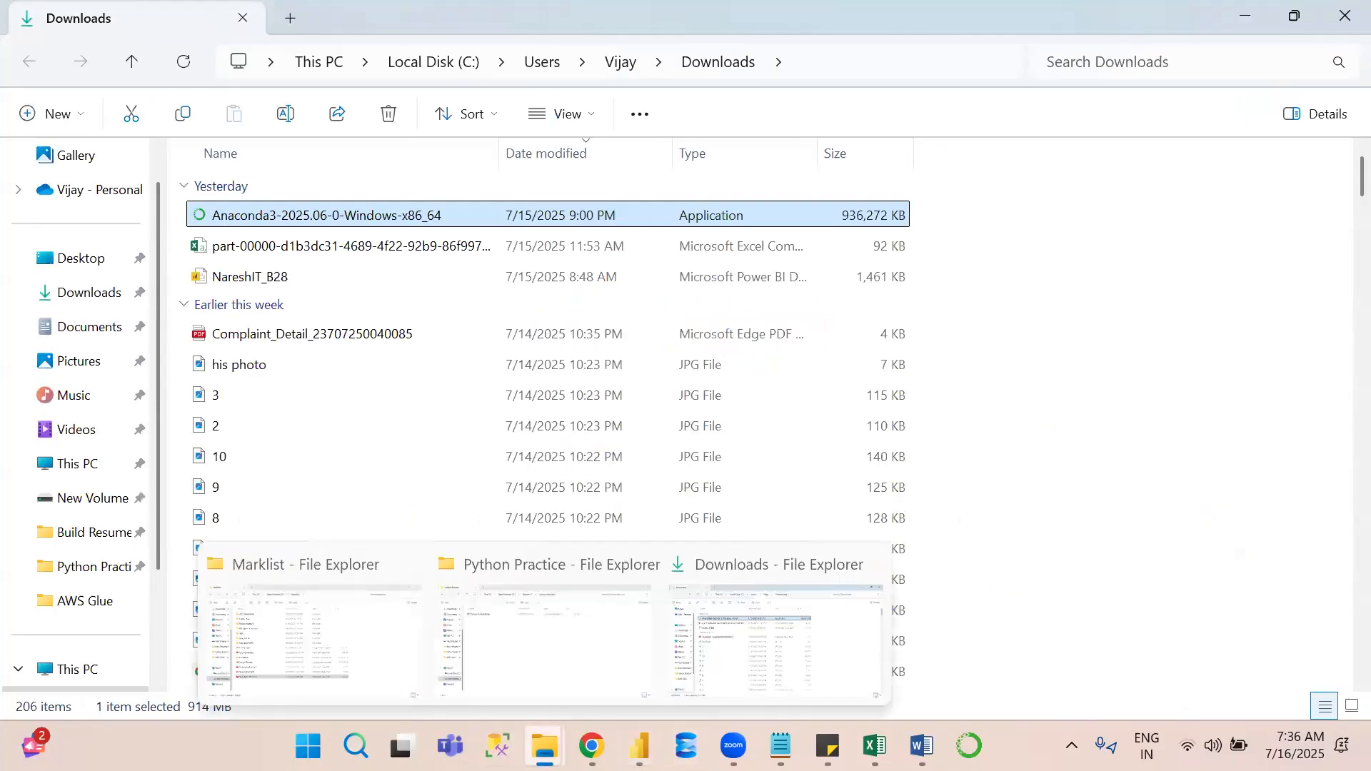
left_click(745, 675)
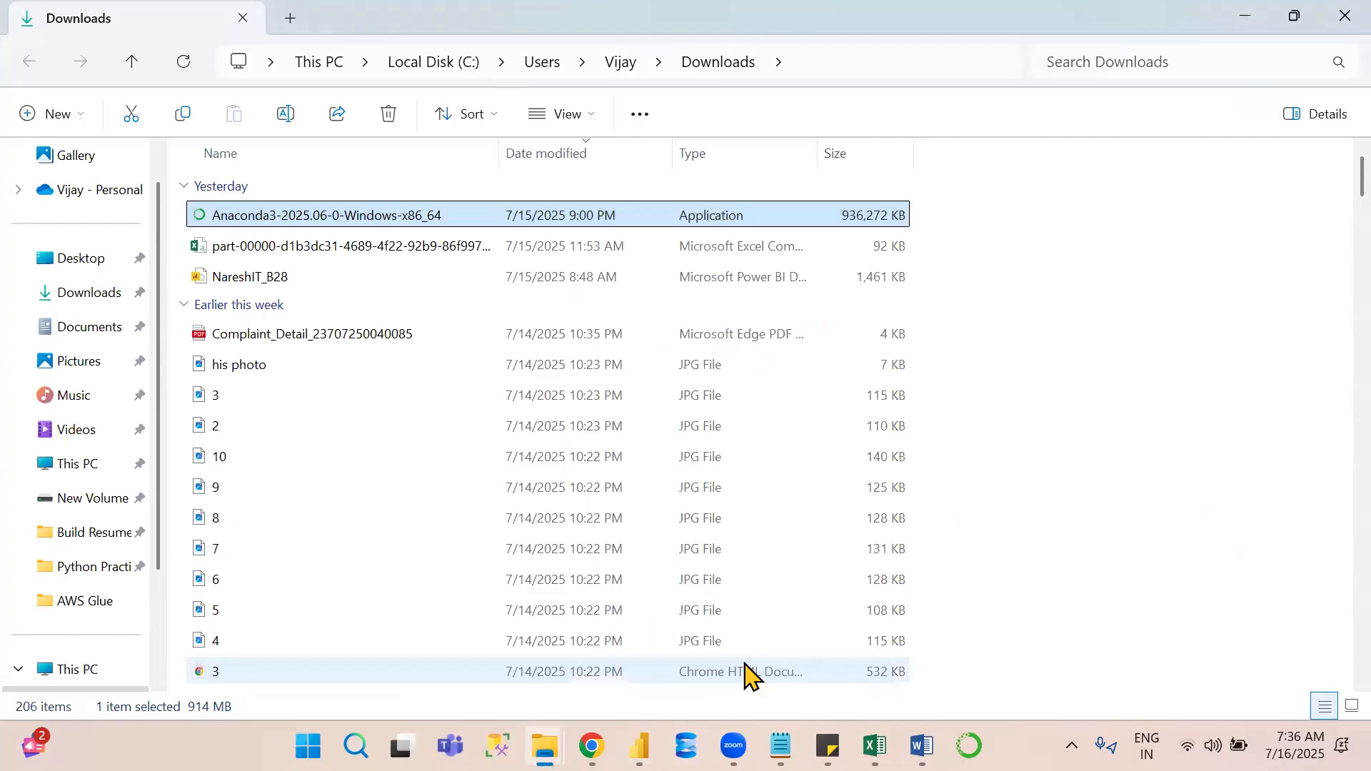
left_click(95, 500)
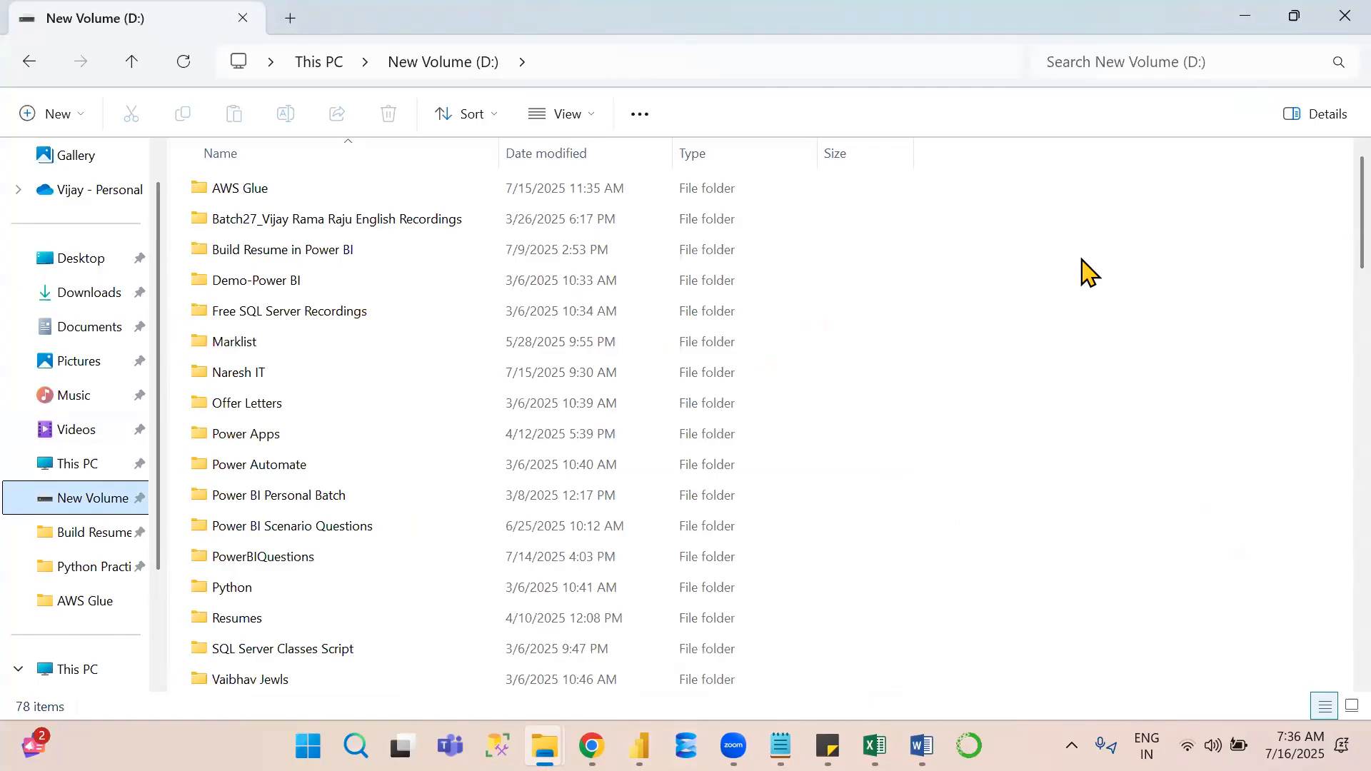
Open the 1st Scenario folder inside the Power BI Scenario Questions folder.
double_click(319, 559)
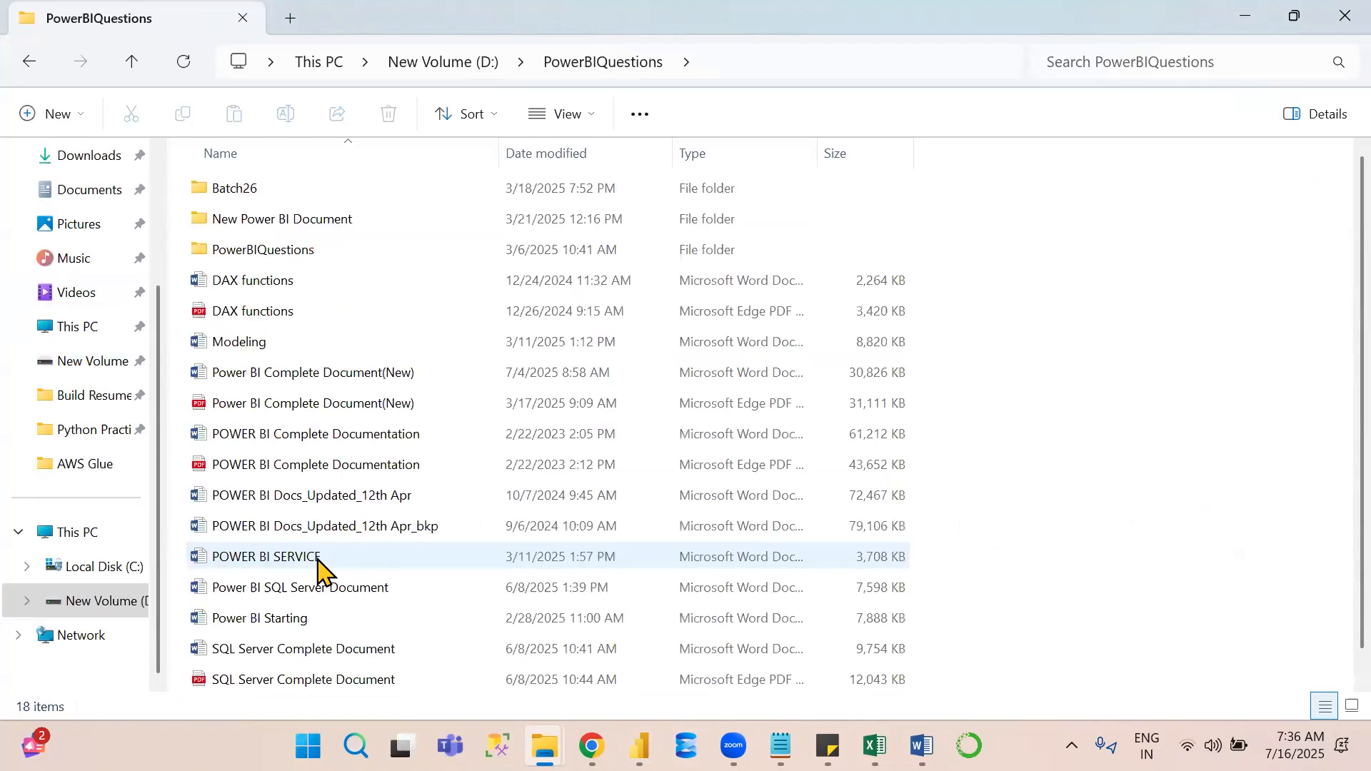
key("alt+Left")
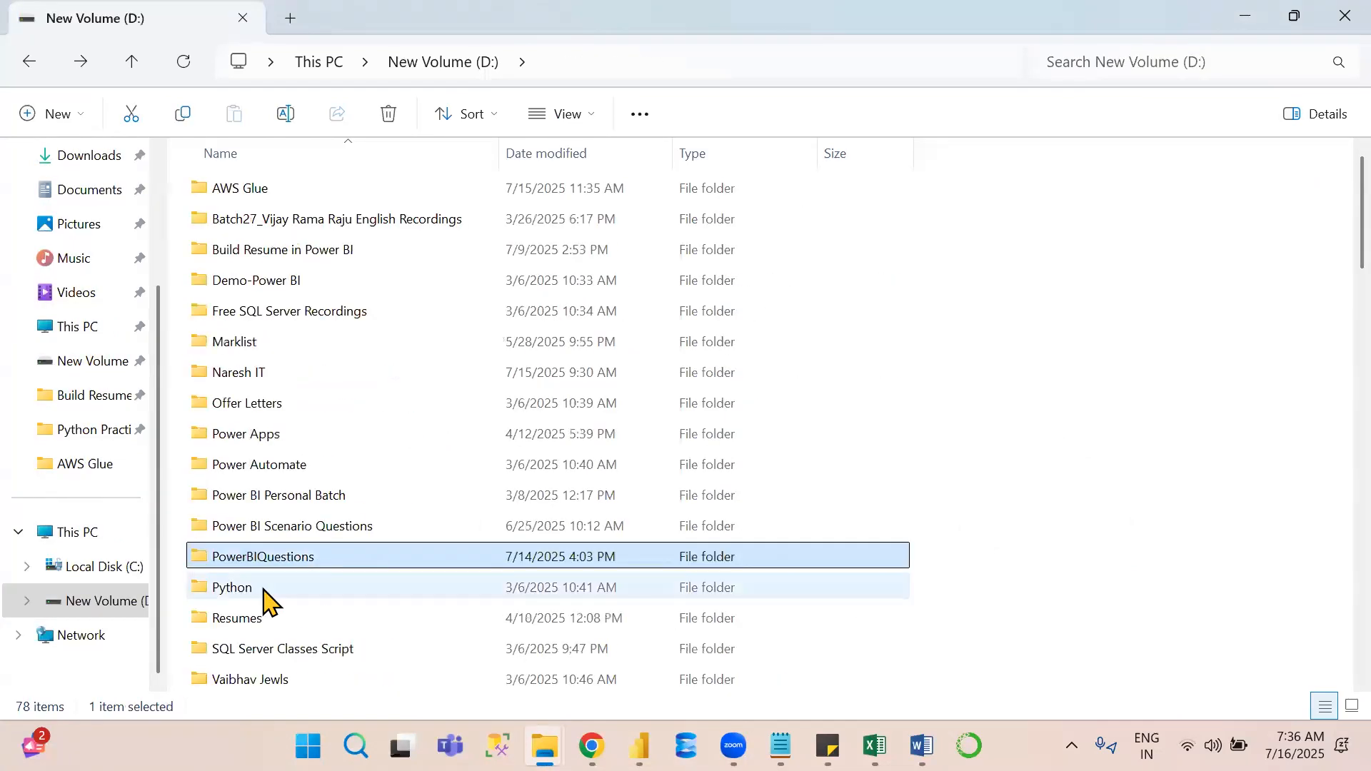
double_click(316, 536)
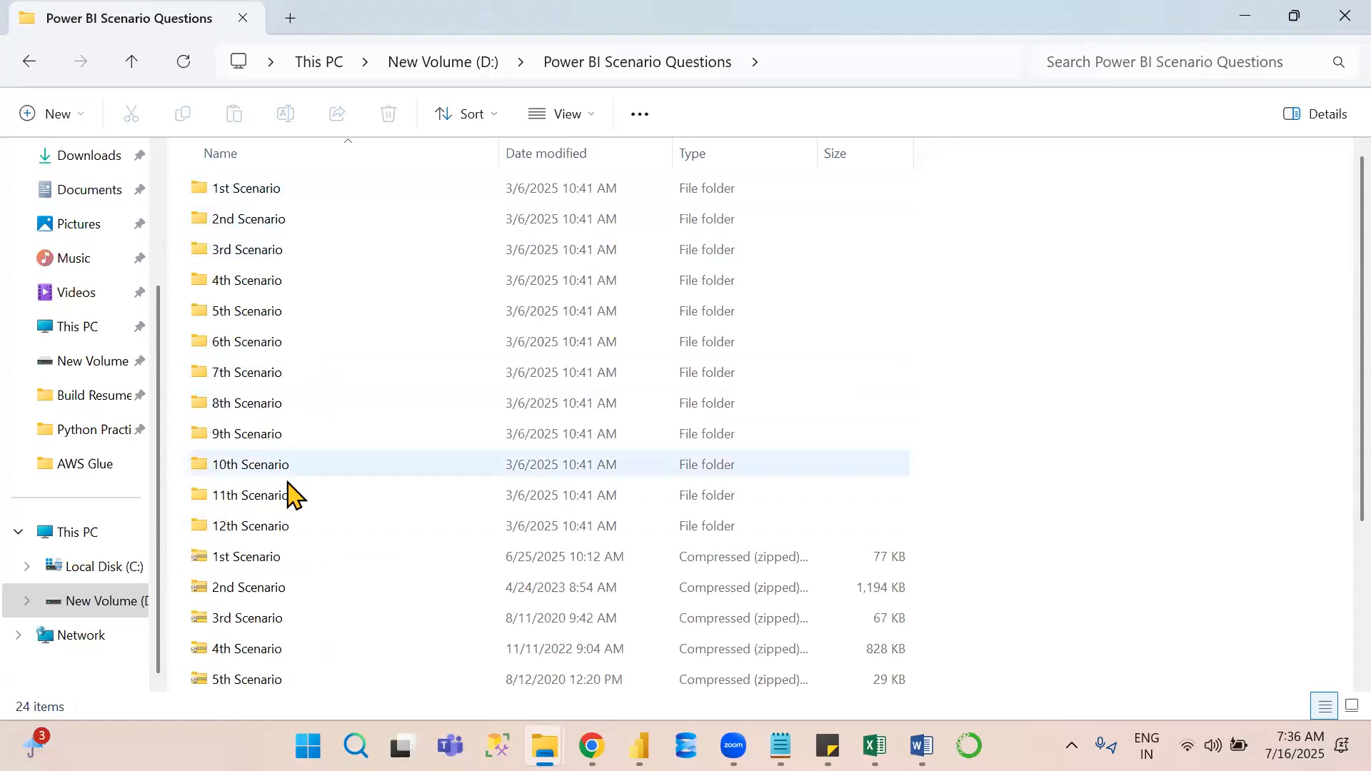
double_click(265, 189)
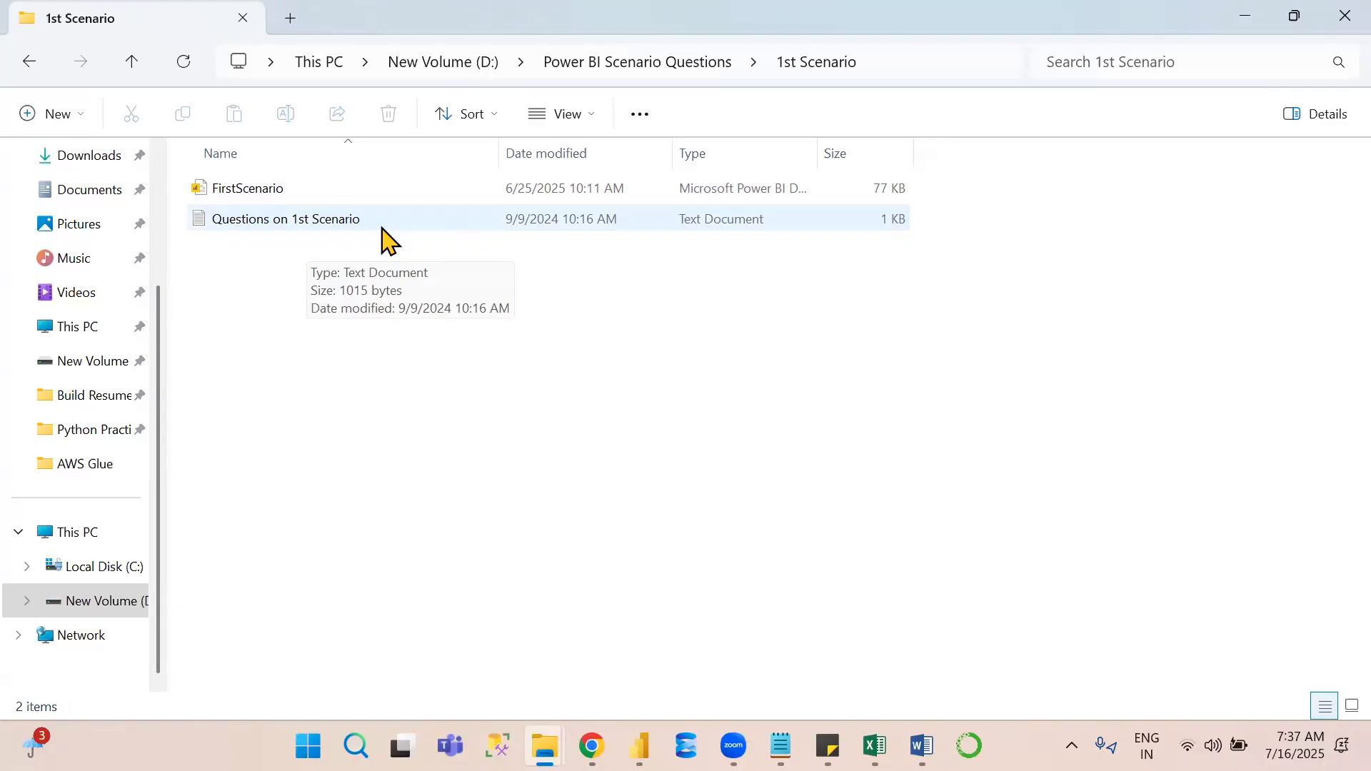
Open the Questions on 1st Scenario text file, then open the FirstScenario report in Power BI Desktop.
double_click(383, 227)
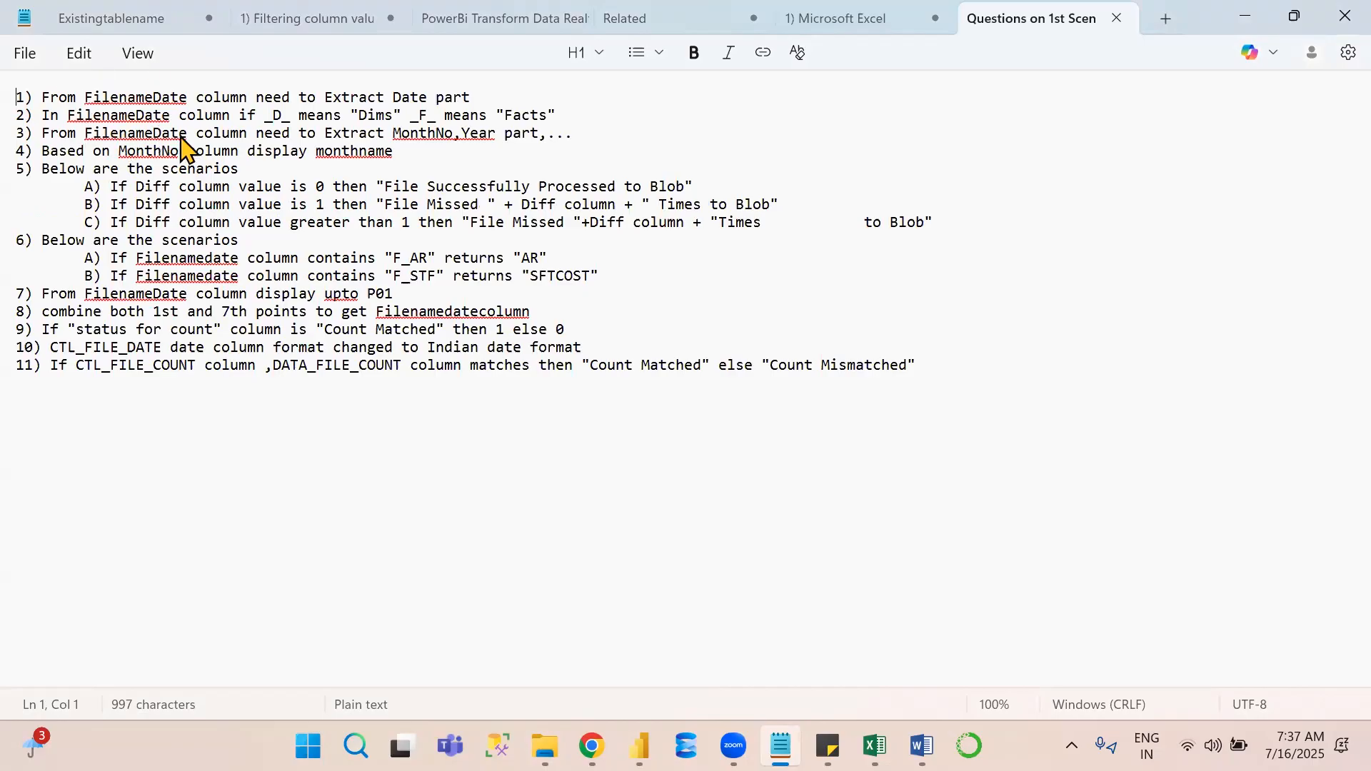
key("alt+Tab")
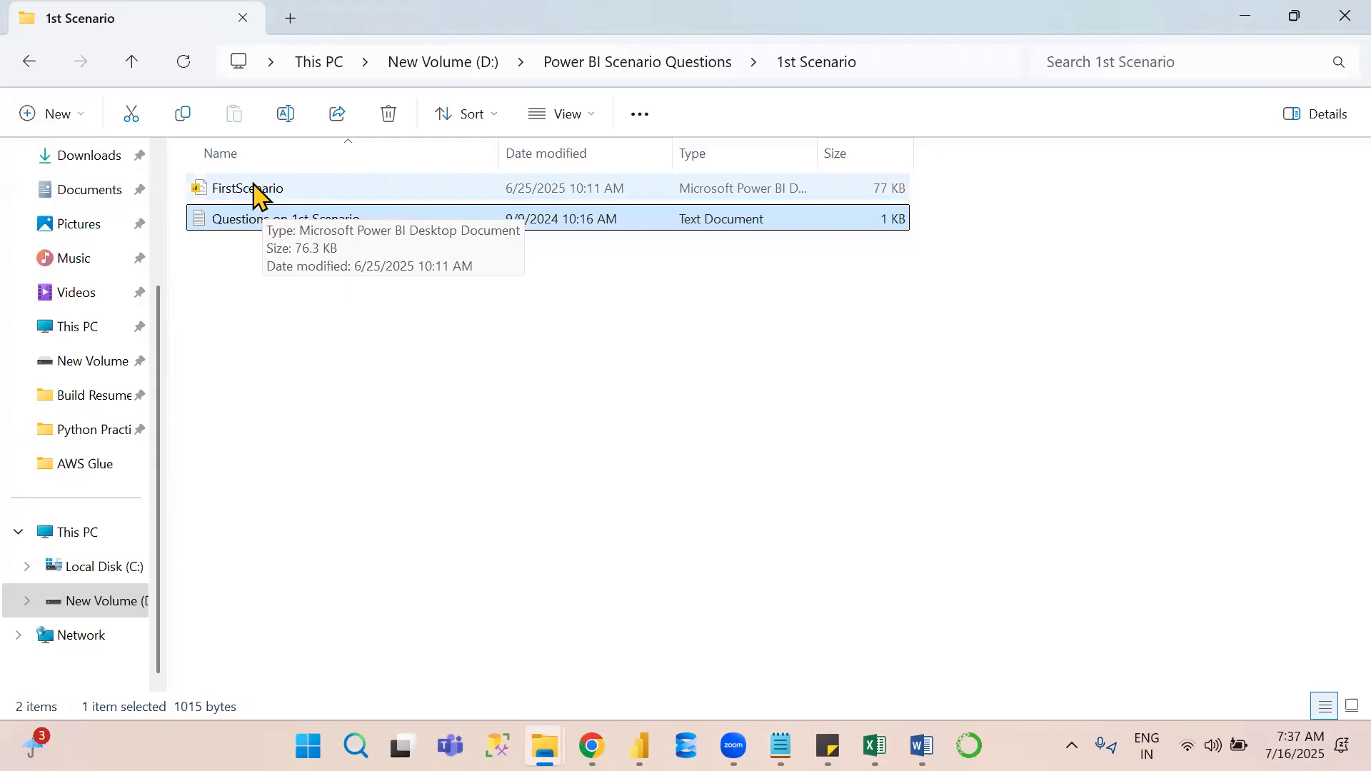
double_click(254, 189)
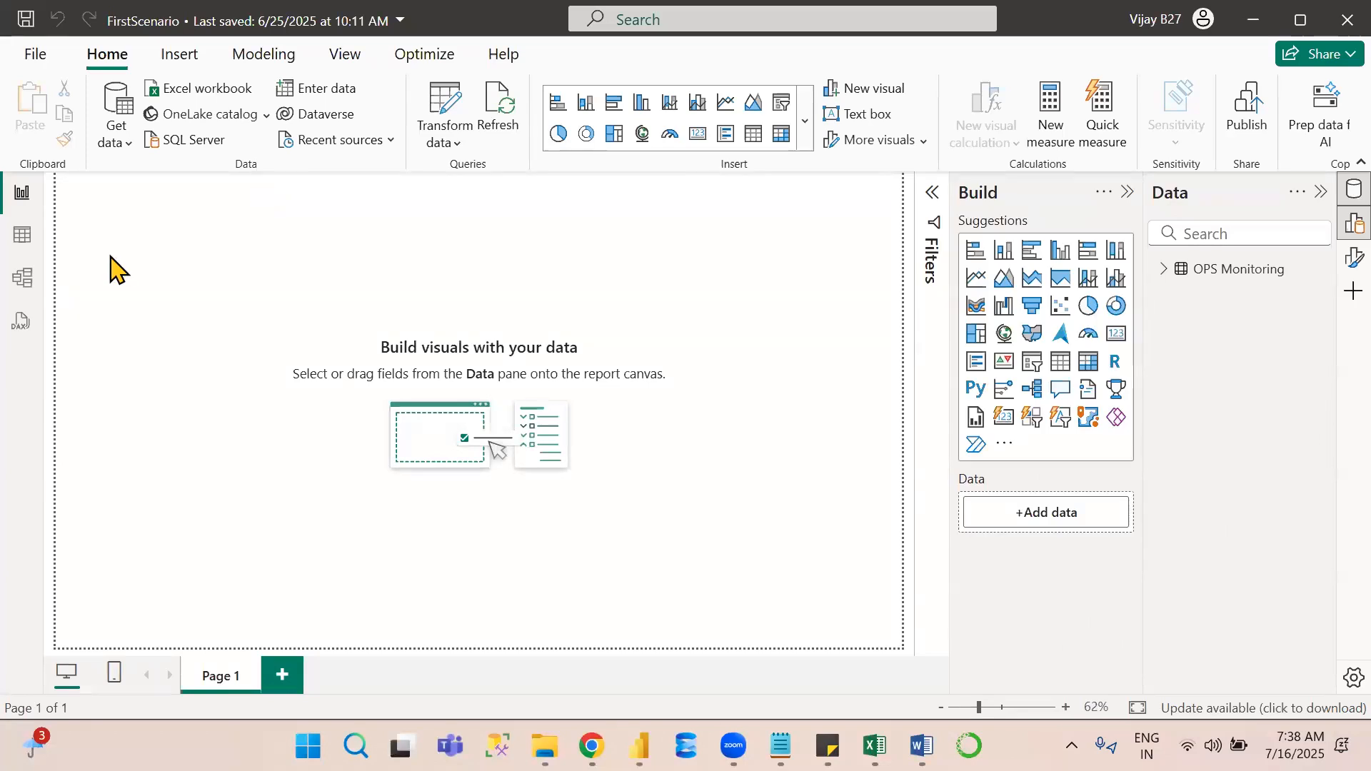
Review the columns of the OPS Monitoring table in table view, including the scenario columns 1stSce to 7thSce.
left_click(29, 239)
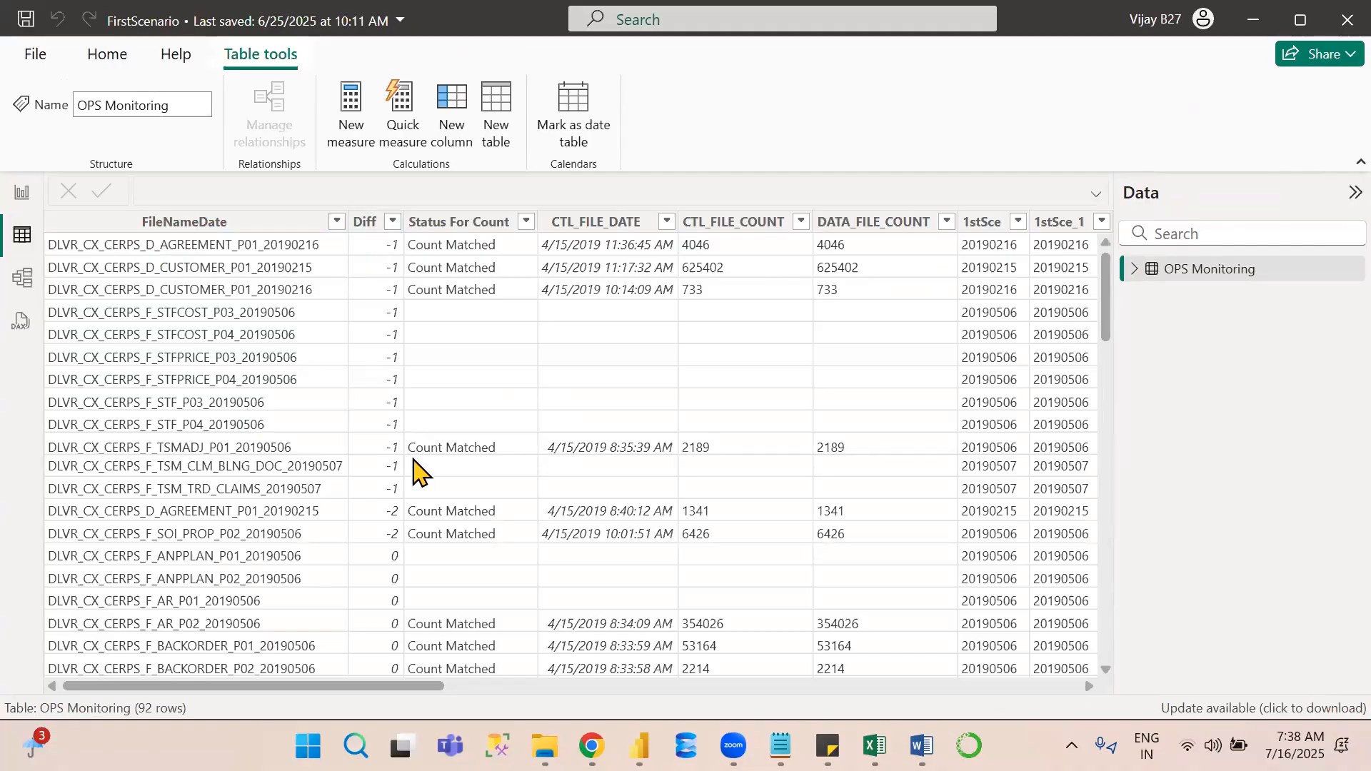
scroll(784, 690, "right", 3)
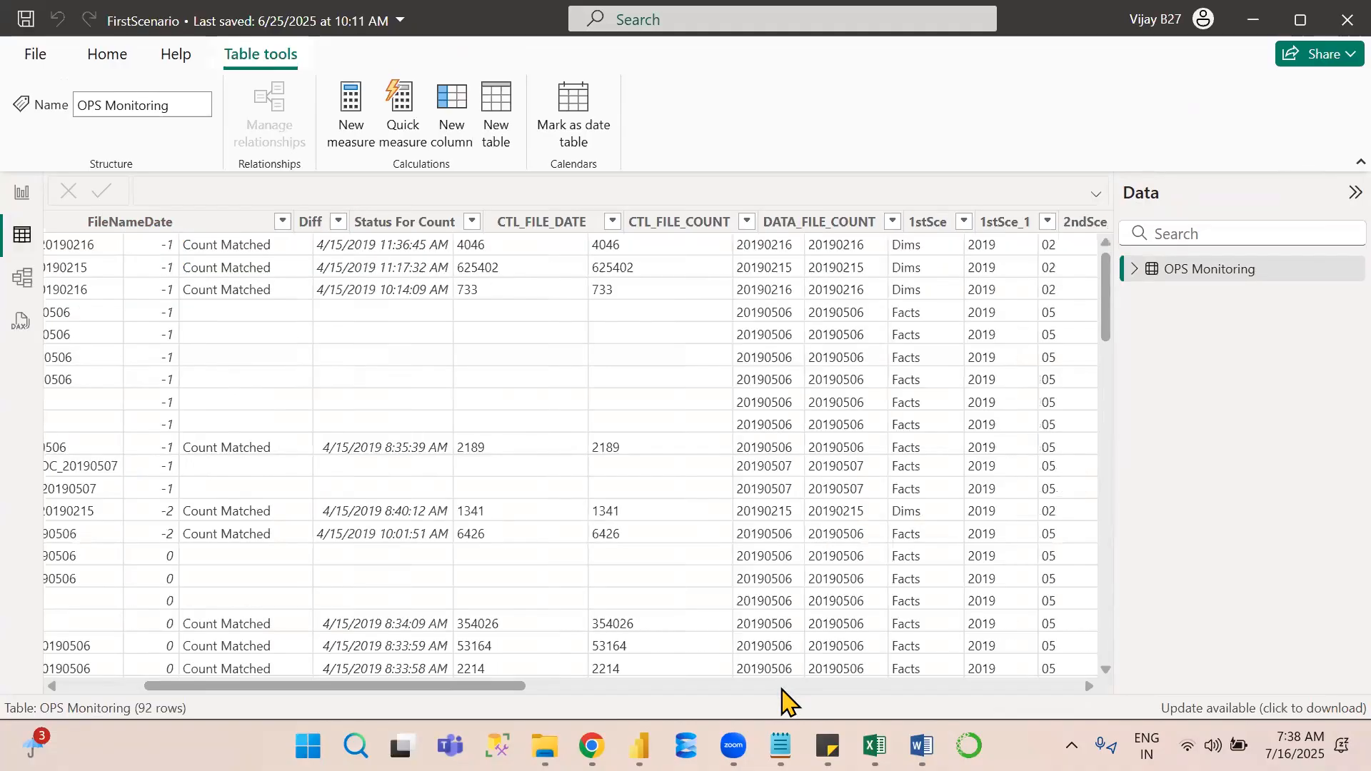
scroll(784, 700, "right", 5)
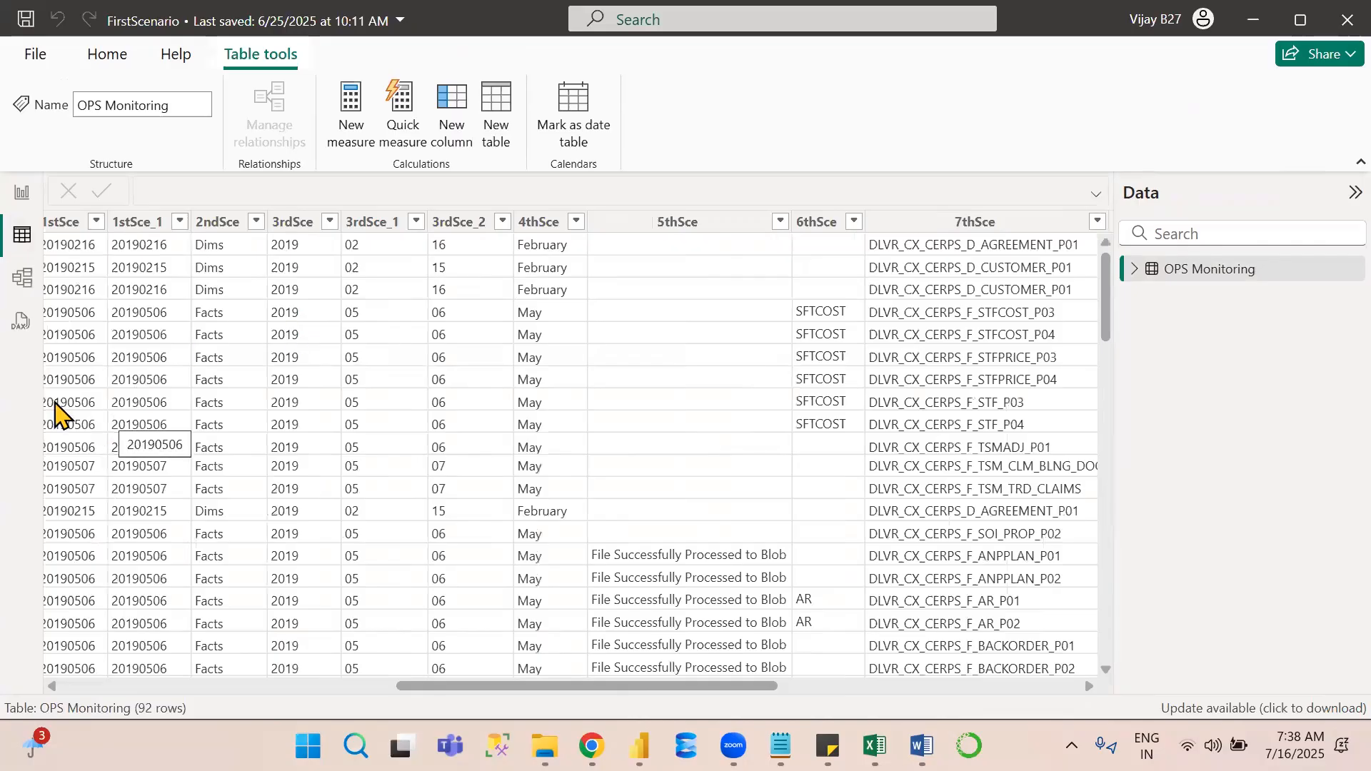
In model view, delete columns 10thSce, 11thSce, 1stSce, 1stSce_1, 2ndSce, 3rdSce, 3rdSce_1, 3rdSce_2, 4thSce, 5thSce, 6thSce, 7thSce, 7thSce1 and 8thSce from OPS Monitoring.
left_click(26, 287)
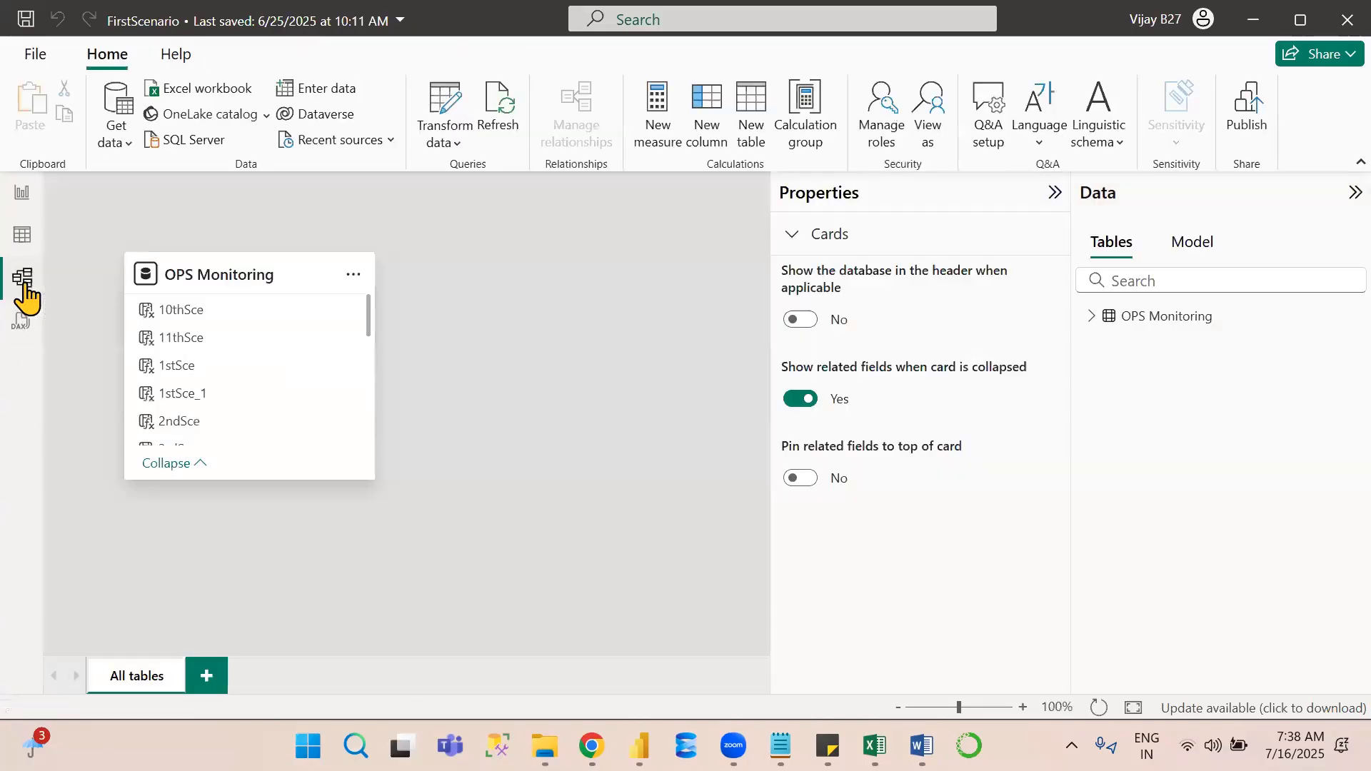
left_click(1088, 317)
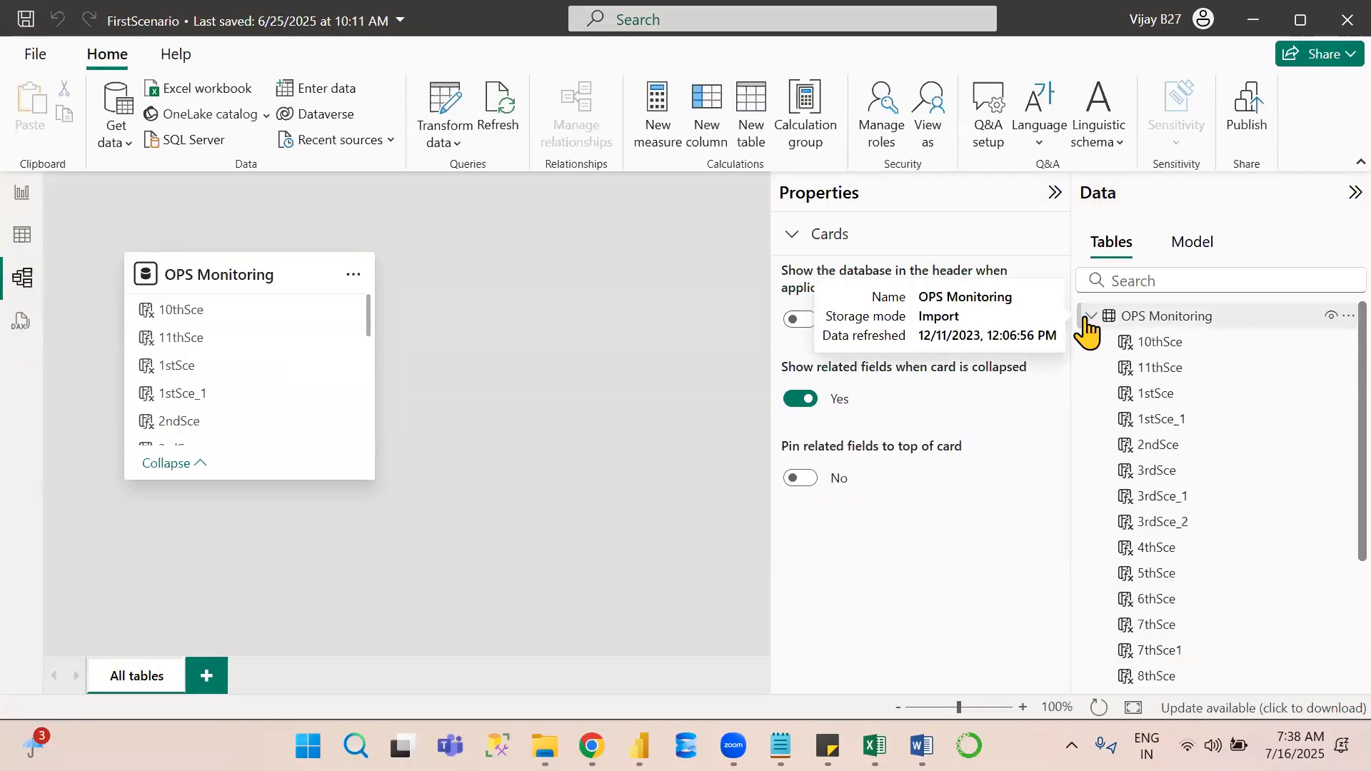
left_click(1171, 346)
left_click(1169, 368, "ctrl")
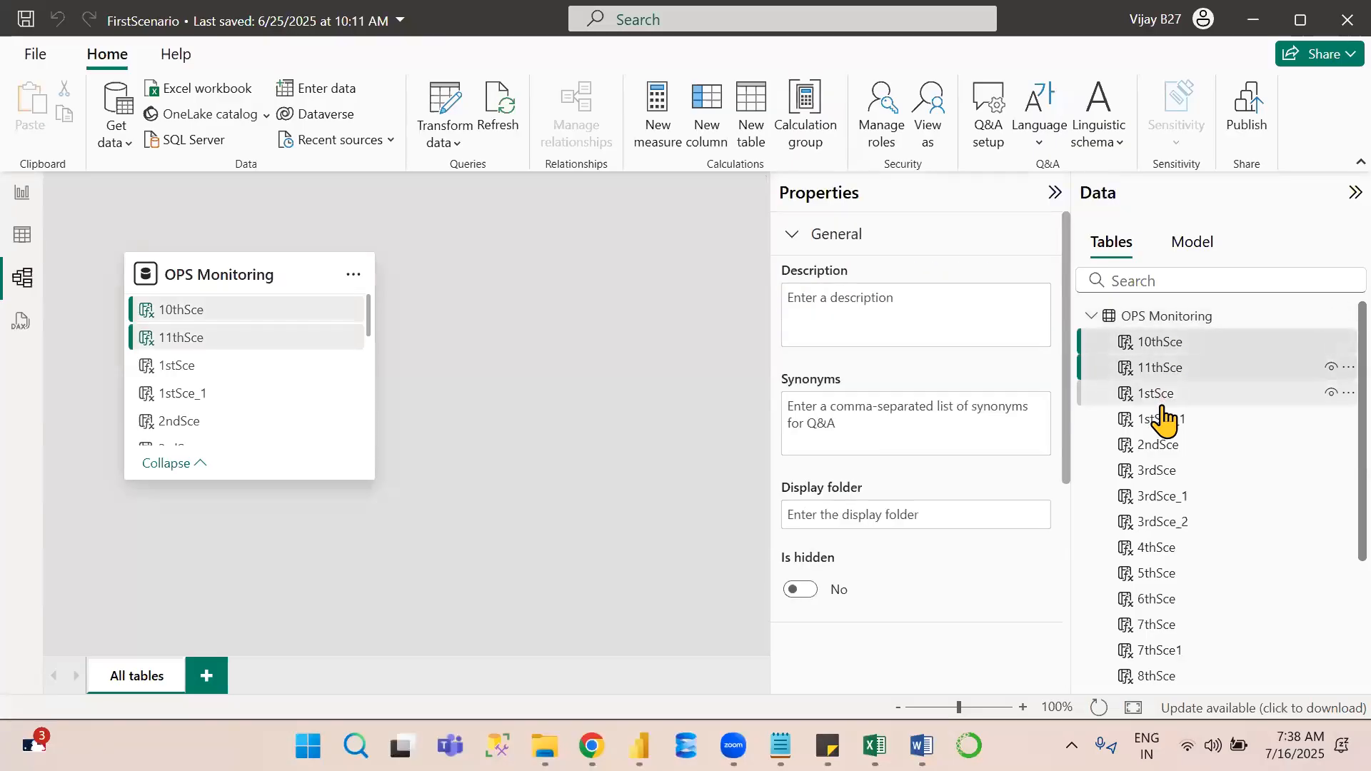
left_click(1162, 399, "ctrl")
left_click(1164, 422, "ctrl")
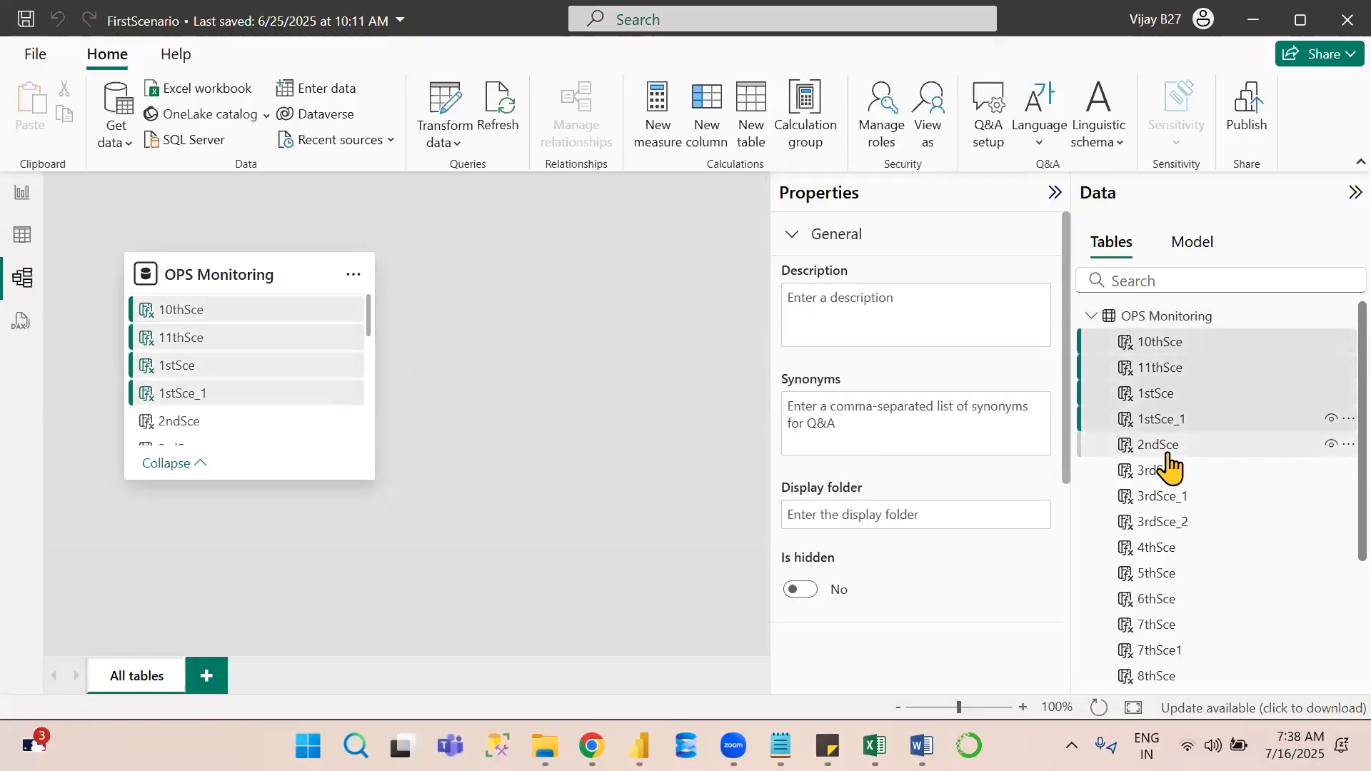
left_click(1169, 451, "ctrl")
left_click(1171, 477, "ctrl")
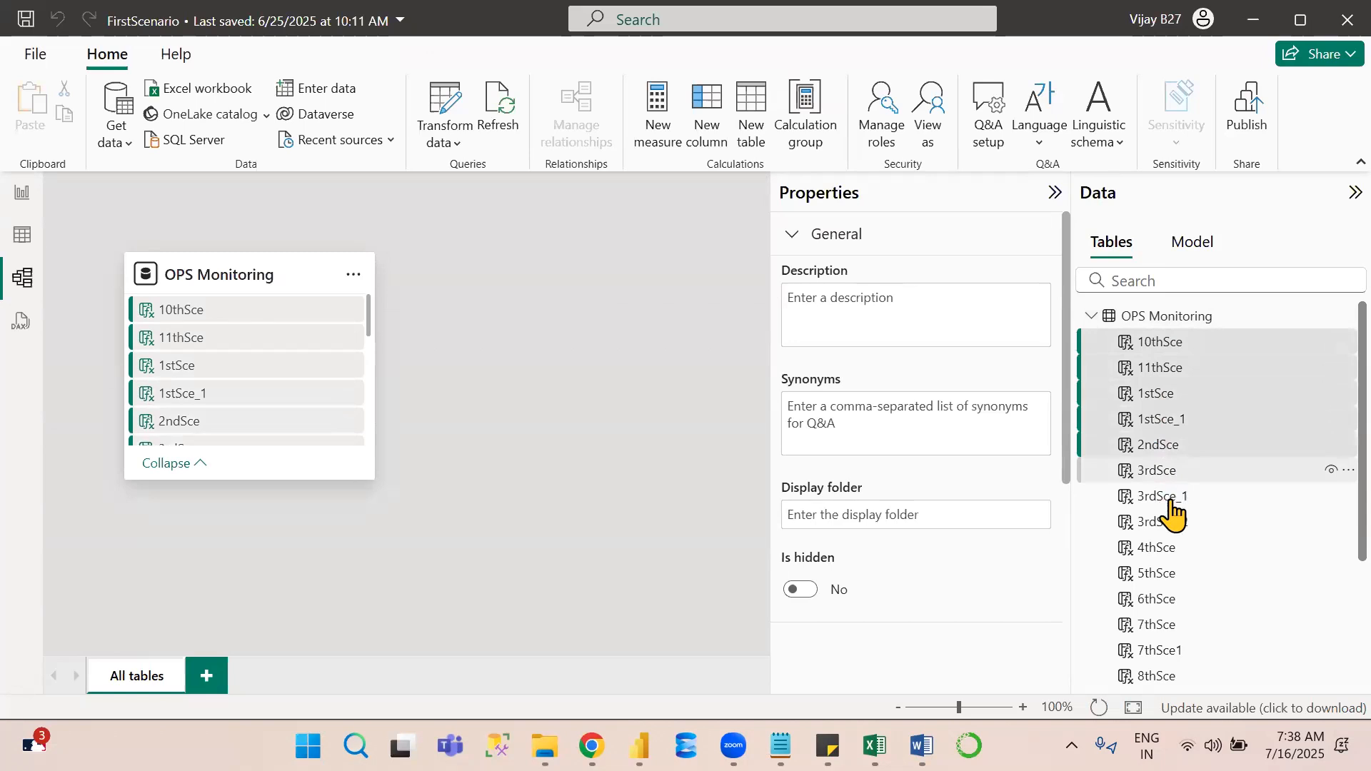
left_click(1172, 500, "ctrl")
left_click(1171, 527, "ctrl")
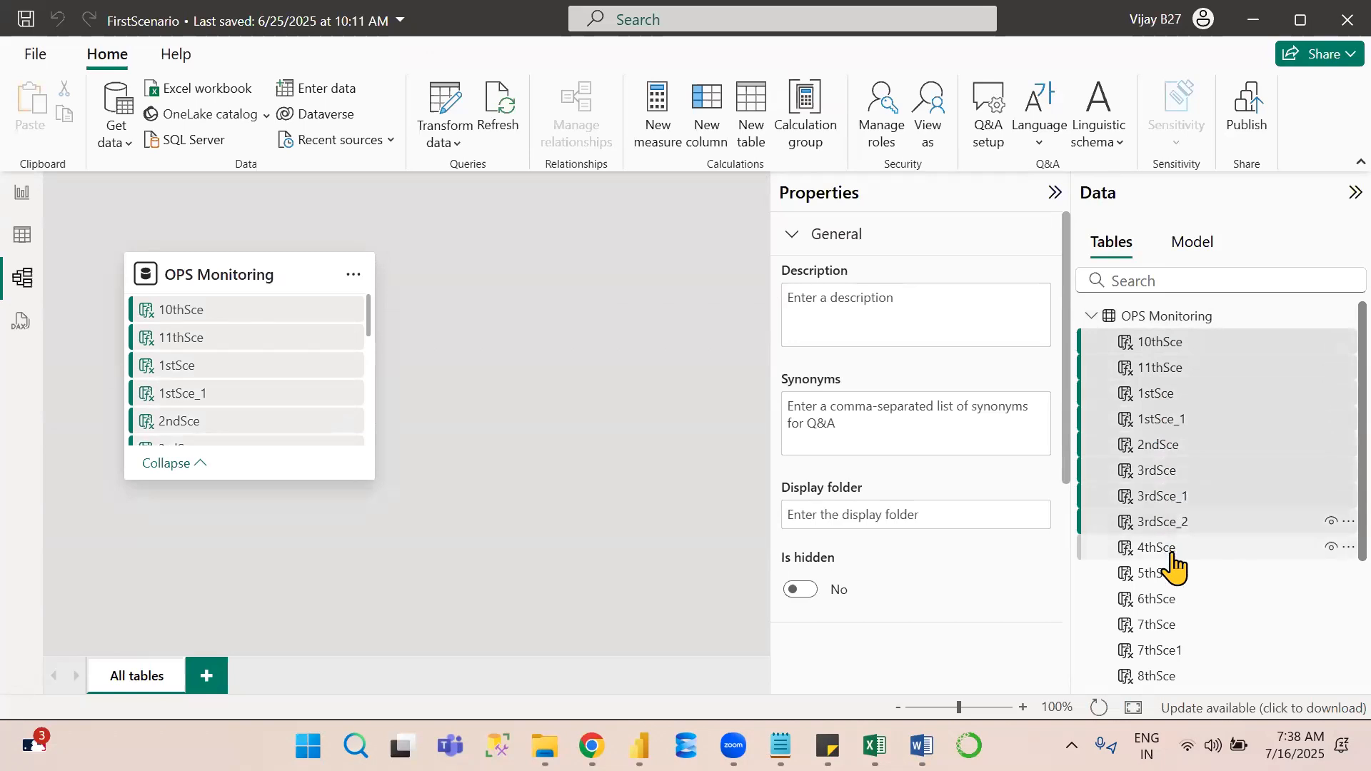
left_click(1171, 556, "ctrl")
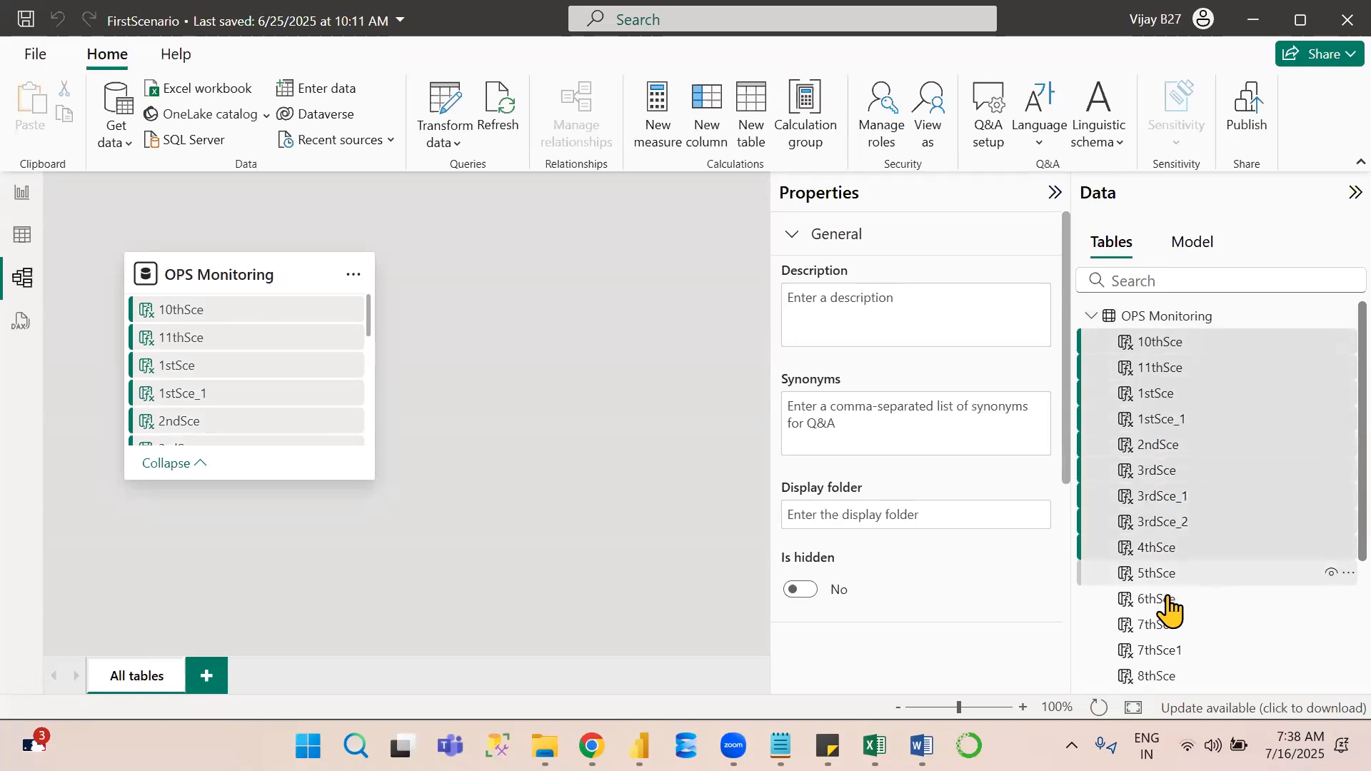
left_click(1169, 580, "ctrl")
left_click(1169, 602, "ctrl")
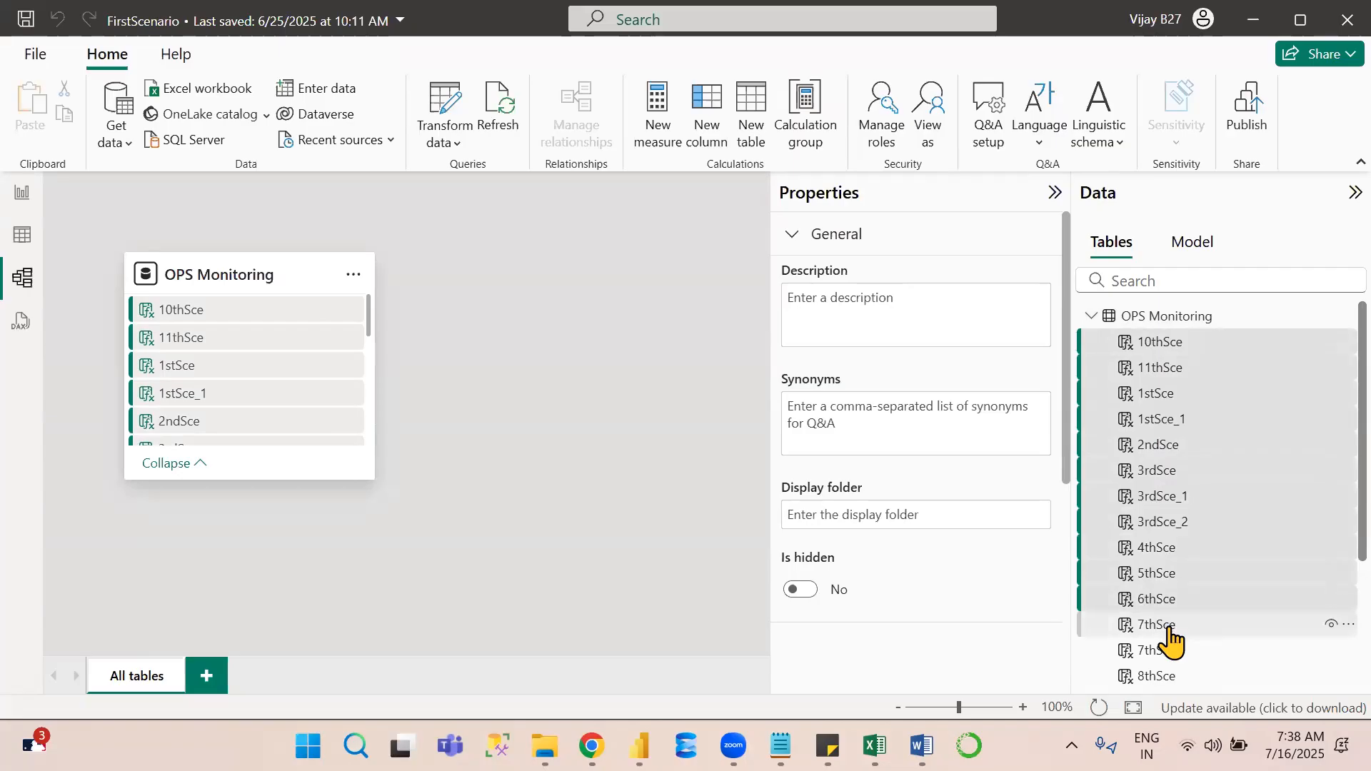
left_click(1169, 629, "ctrl")
left_click(1172, 652, "ctrl")
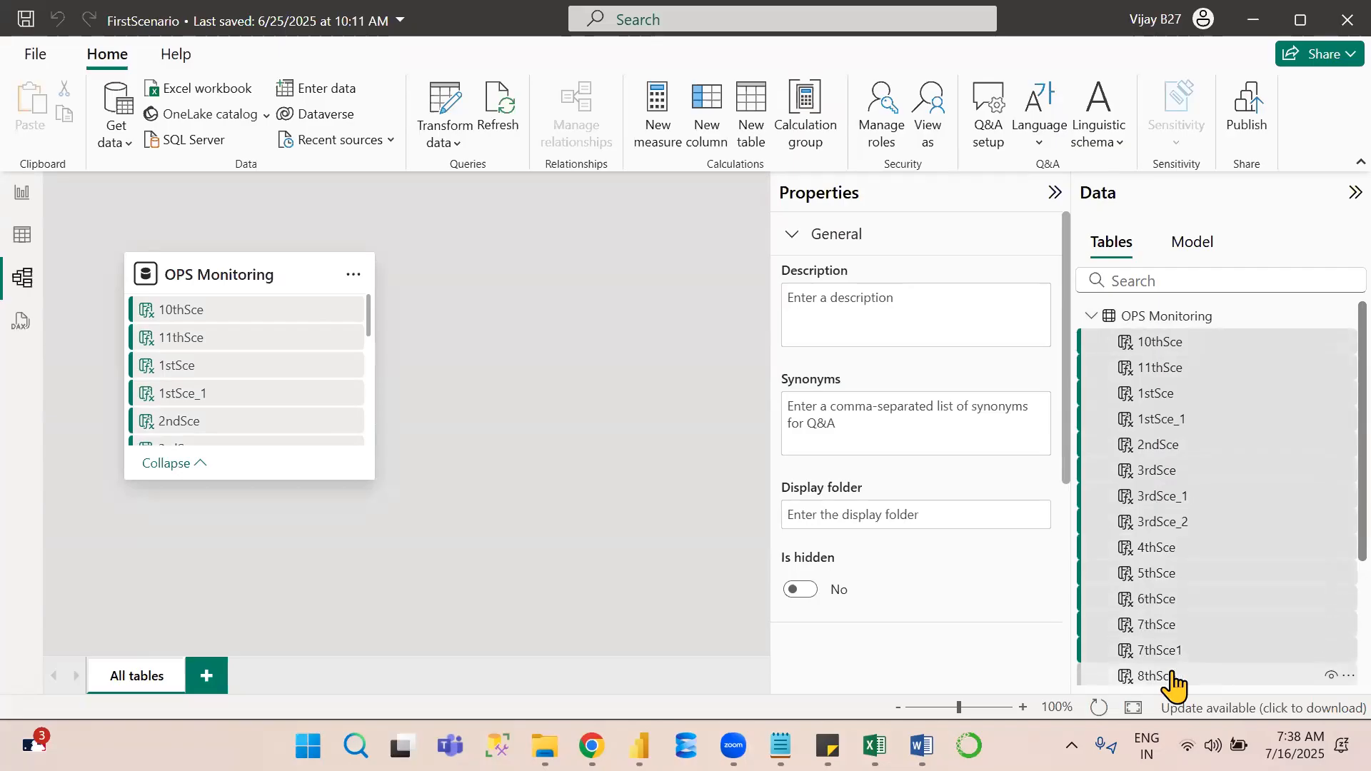
left_click(1172, 677, "ctrl")
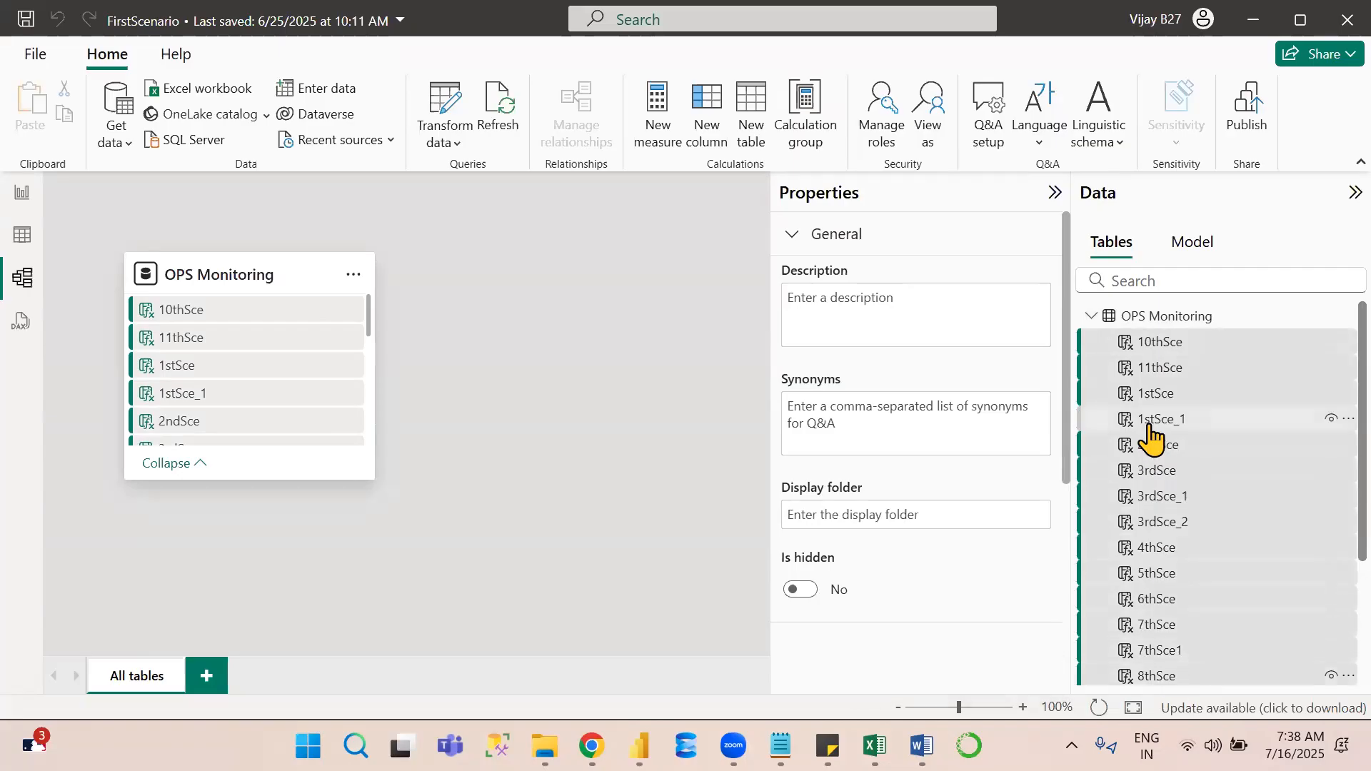
right_click(1153, 433)
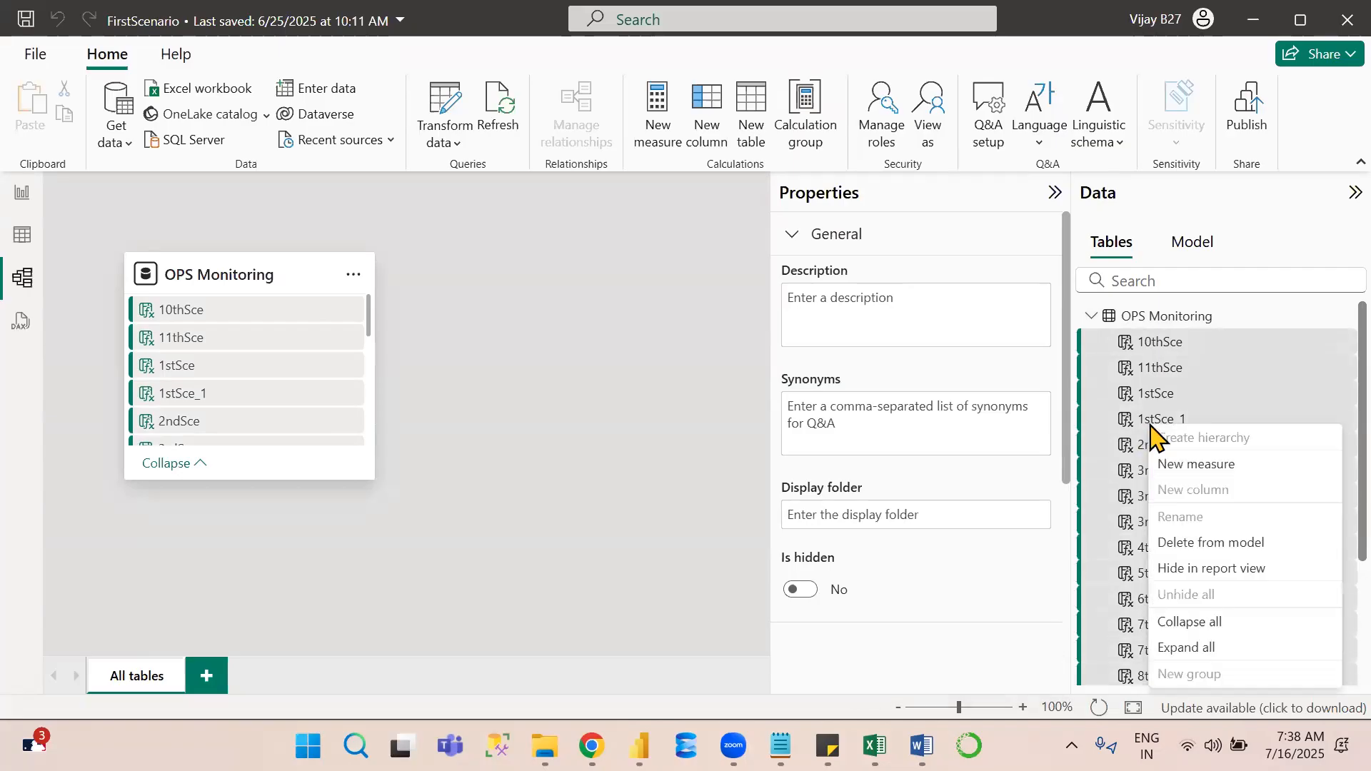
left_click(1234, 544)
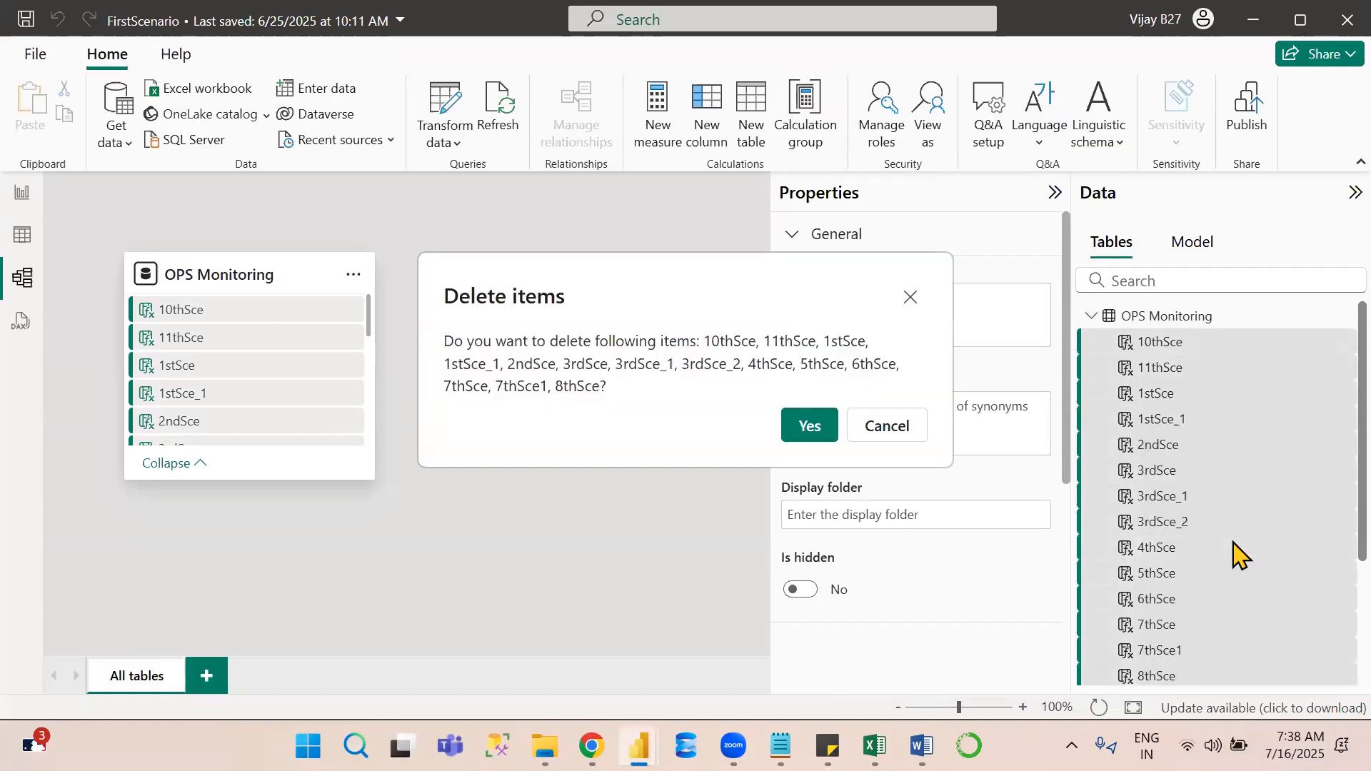
left_click(810, 426)
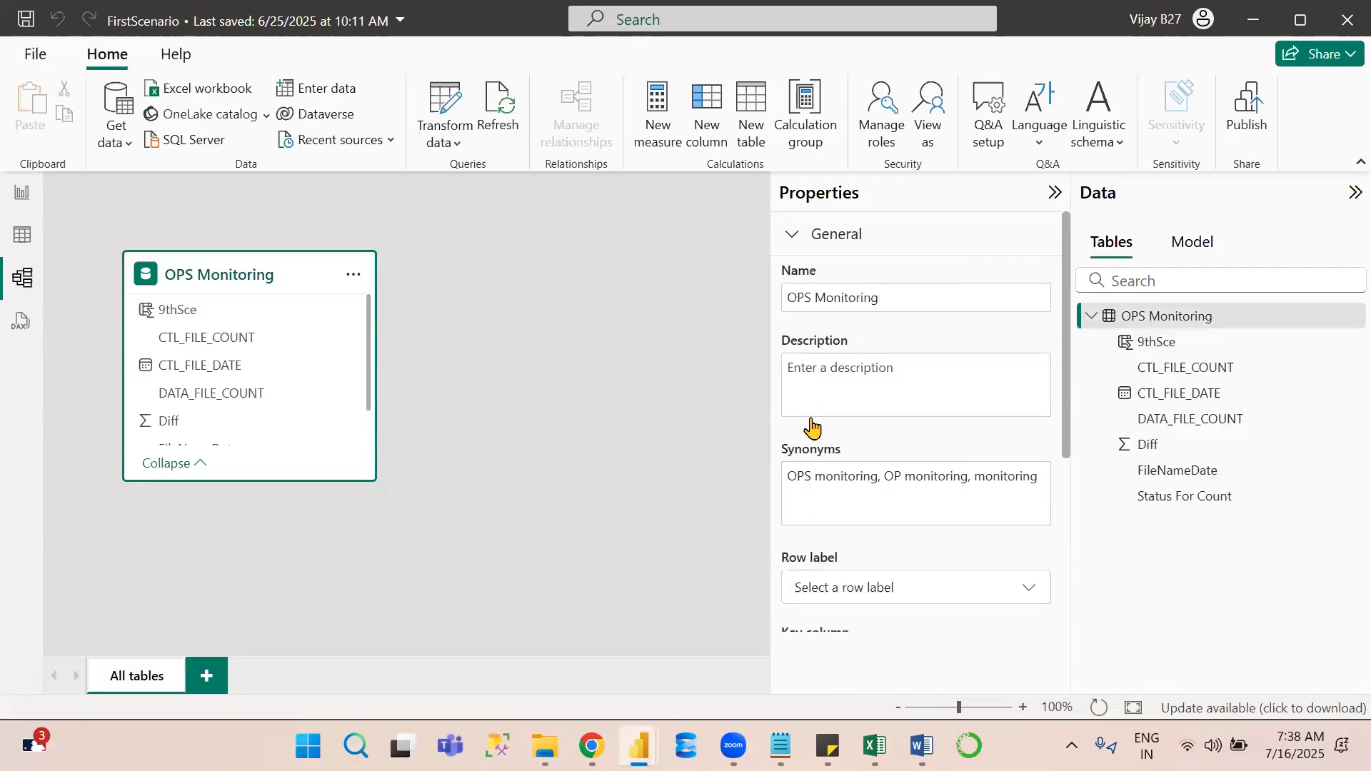
Delete the remaining calculated column 9thSce from the OPS Monitoring table.
left_click(1179, 346)
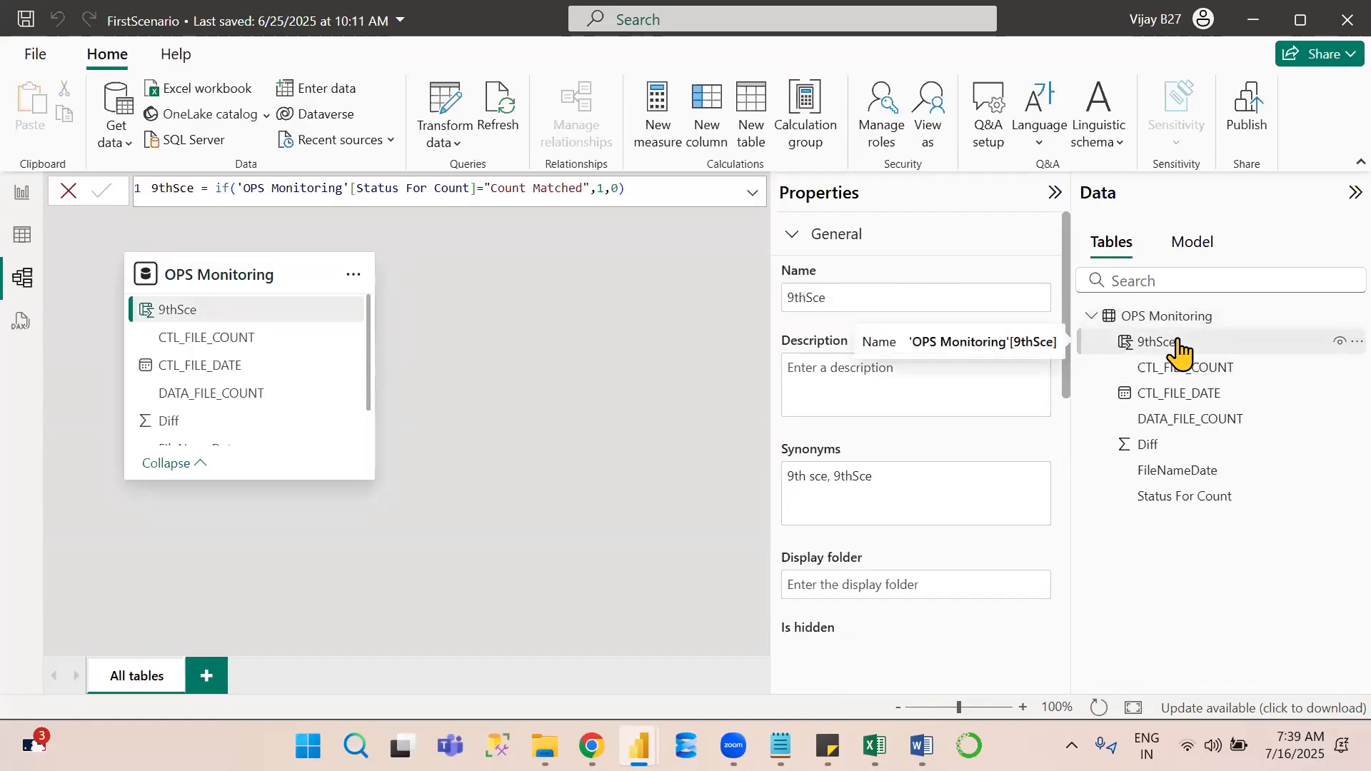
right_click(1178, 346)
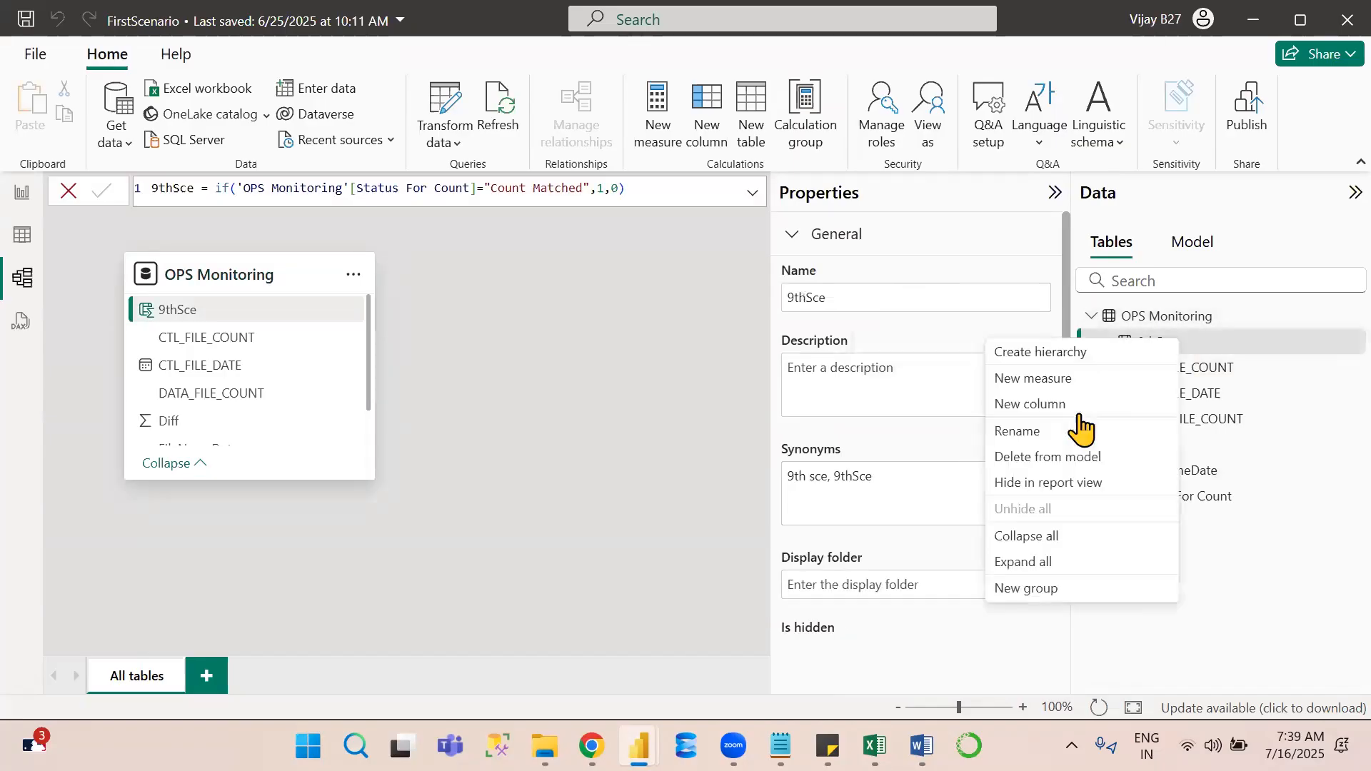
left_click(1071, 461)
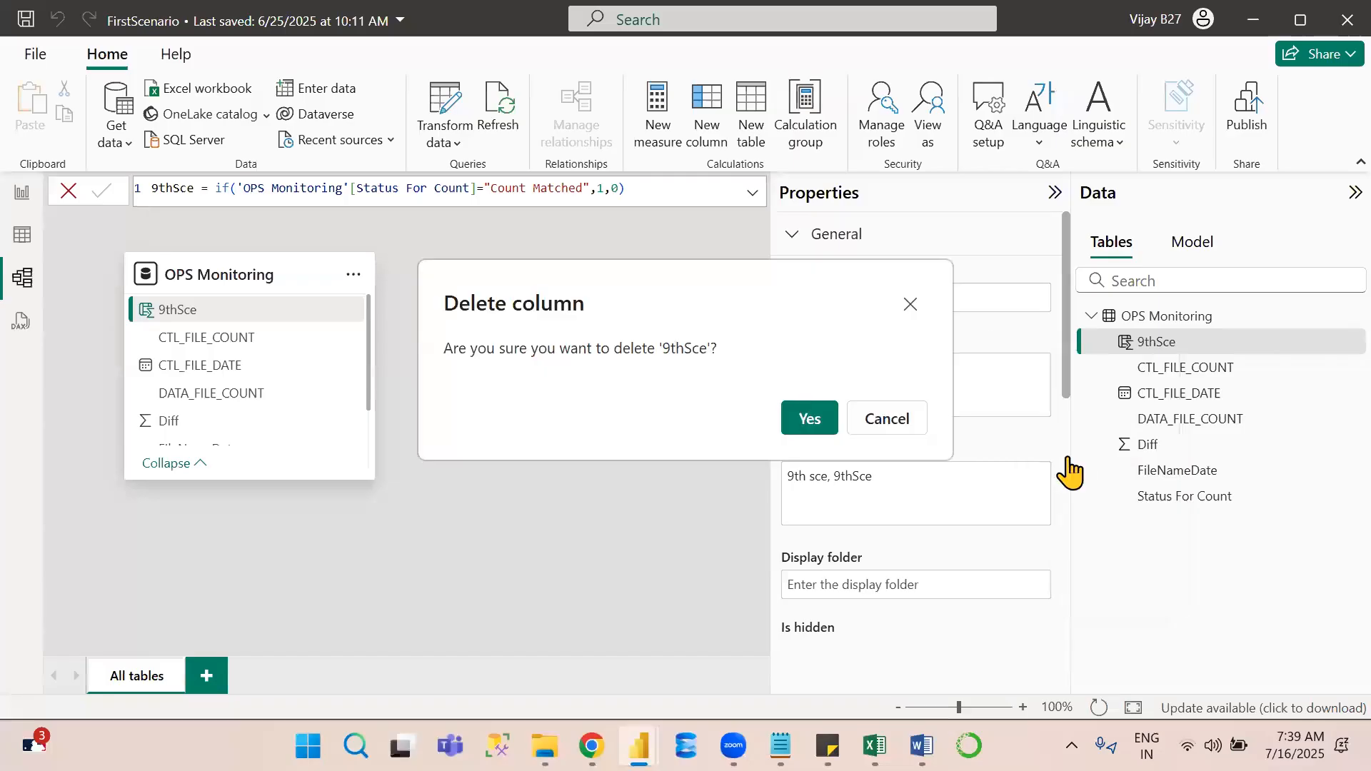
left_click(809, 420)
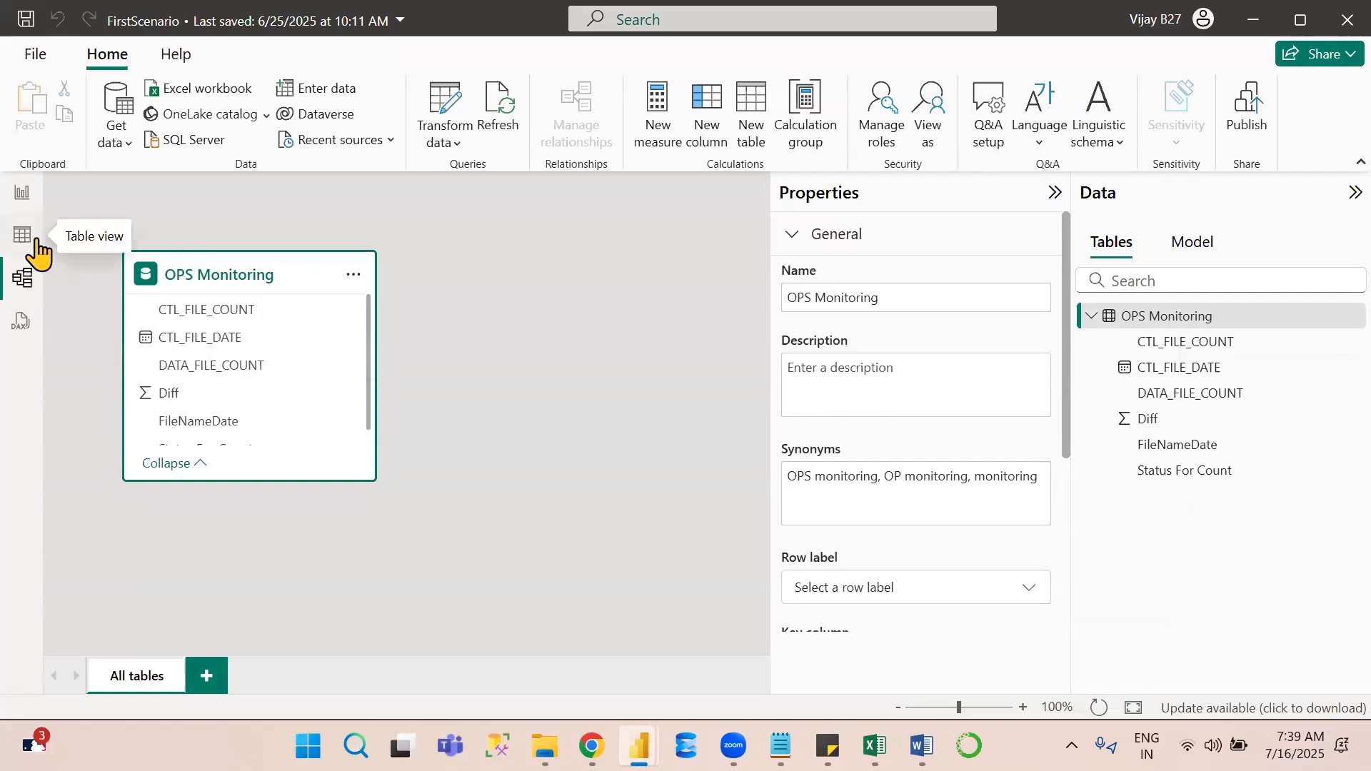
Save the FirstScenario report and display the OPS Monitoring data in table view.
left_click(28, 20)
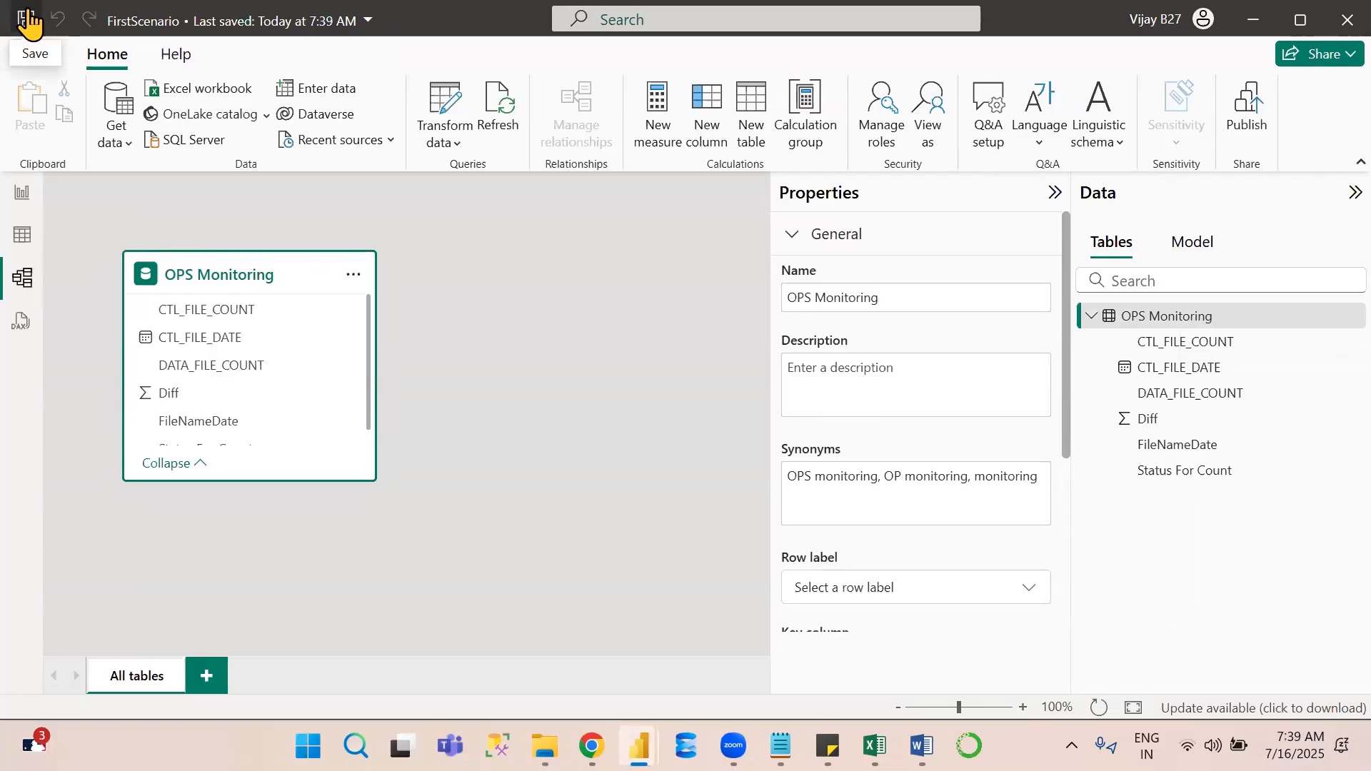
left_click(23, 237)
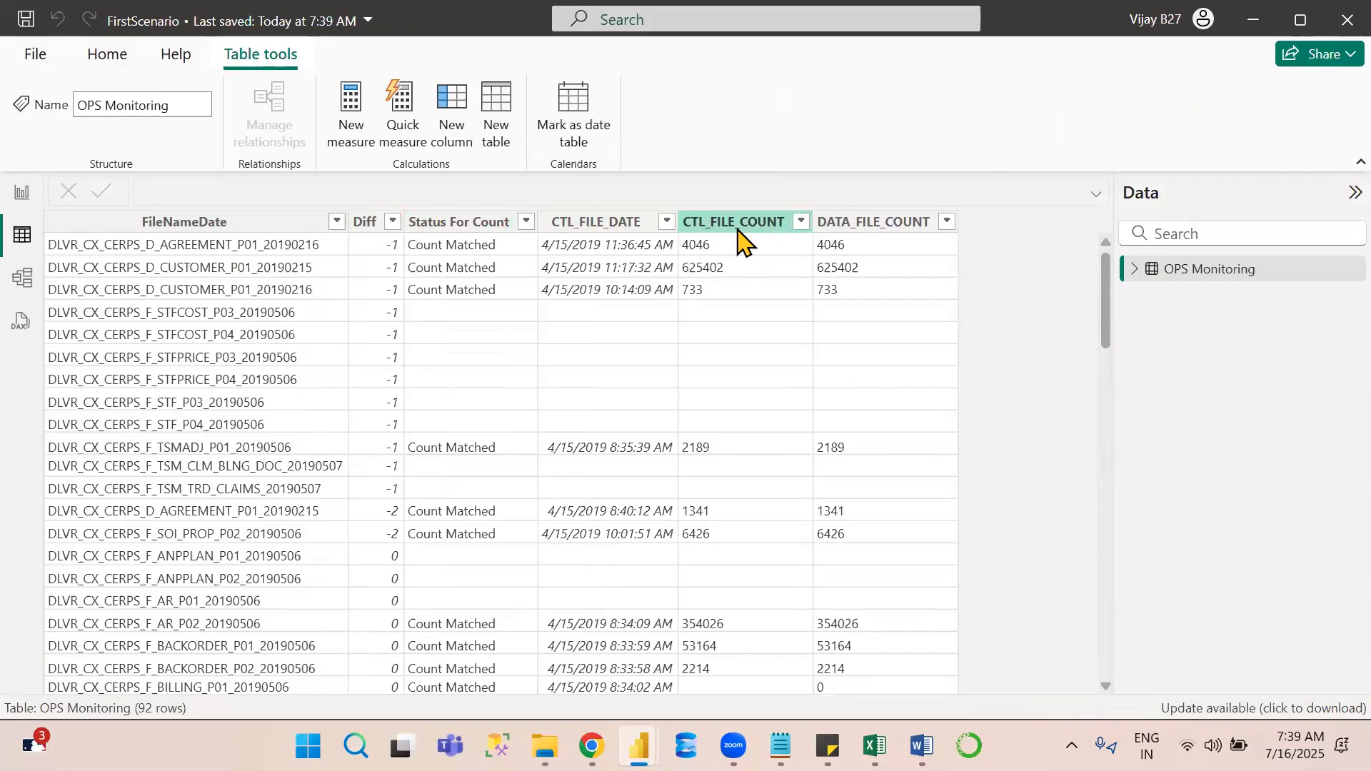
Read the Questions on 1st Scenario notes and examine the matching OPS Monitoring columns, especially the date part of FileNameDate.
key("alt+Tab")
left_click(906, 244)
key("alt+Tab")
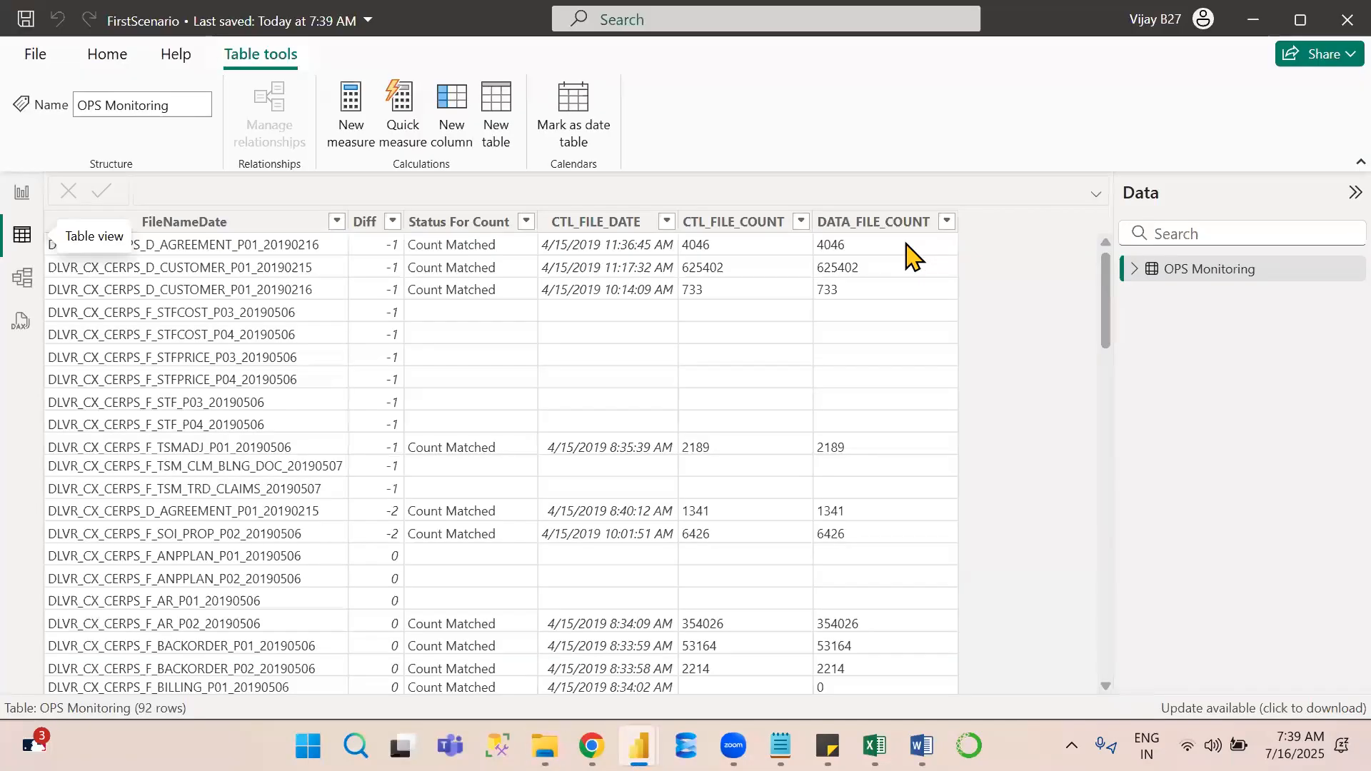
key("alt+Tab")
key("alt+Tab")
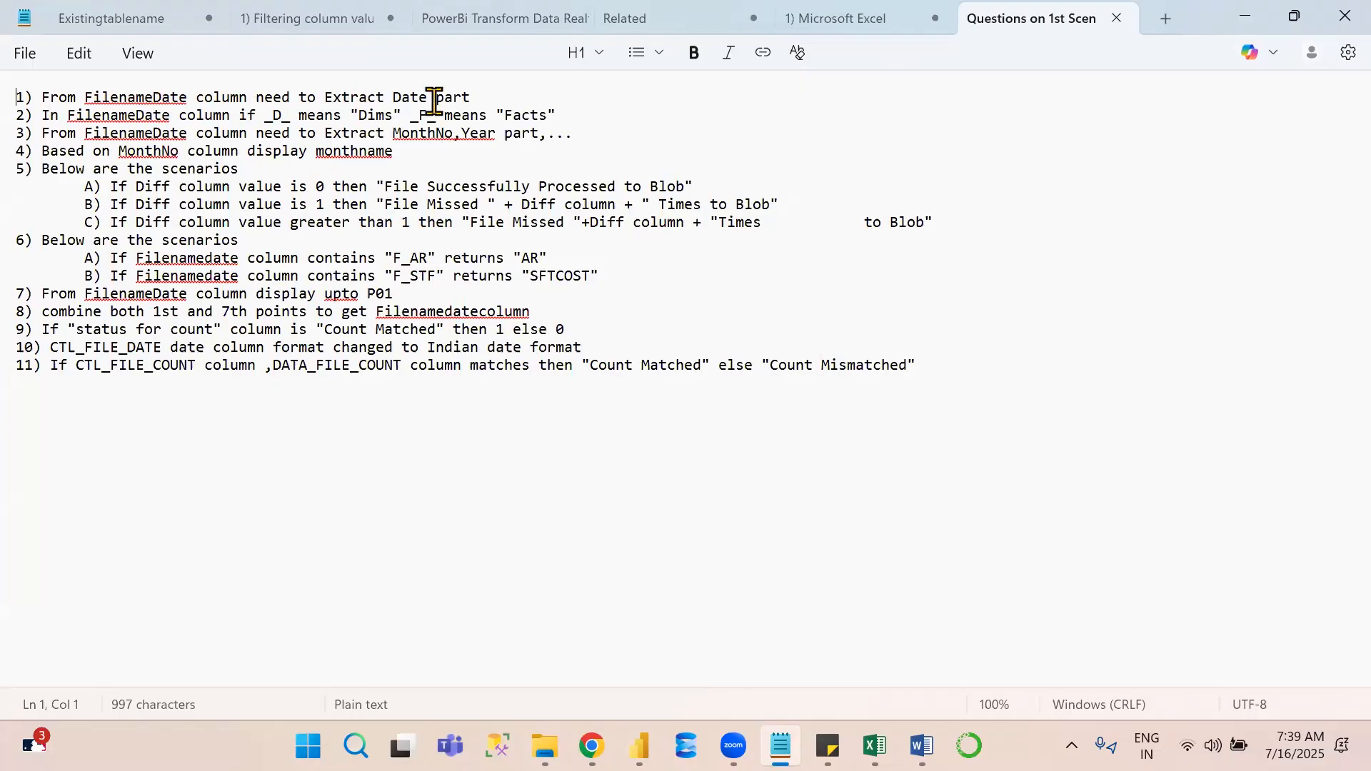
key("alt+Tab")
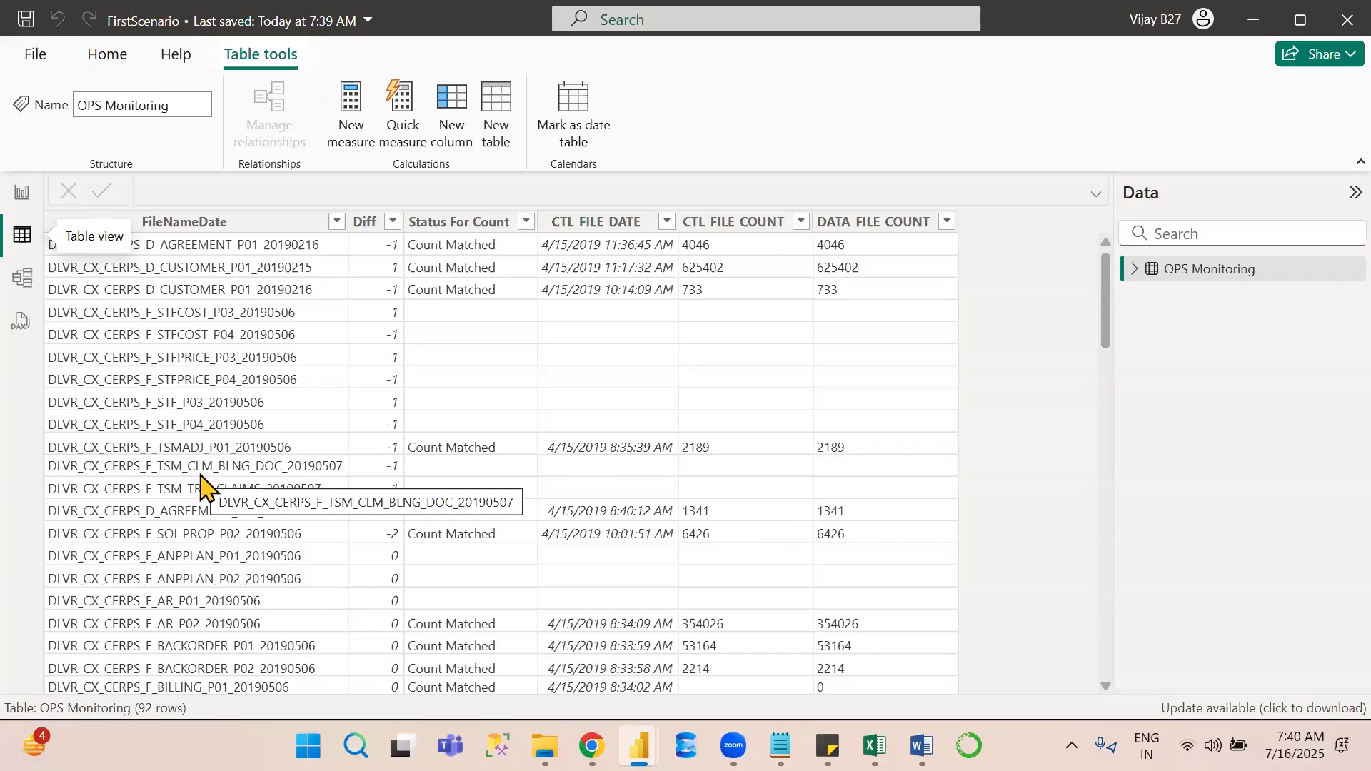
left_click(163, 236)
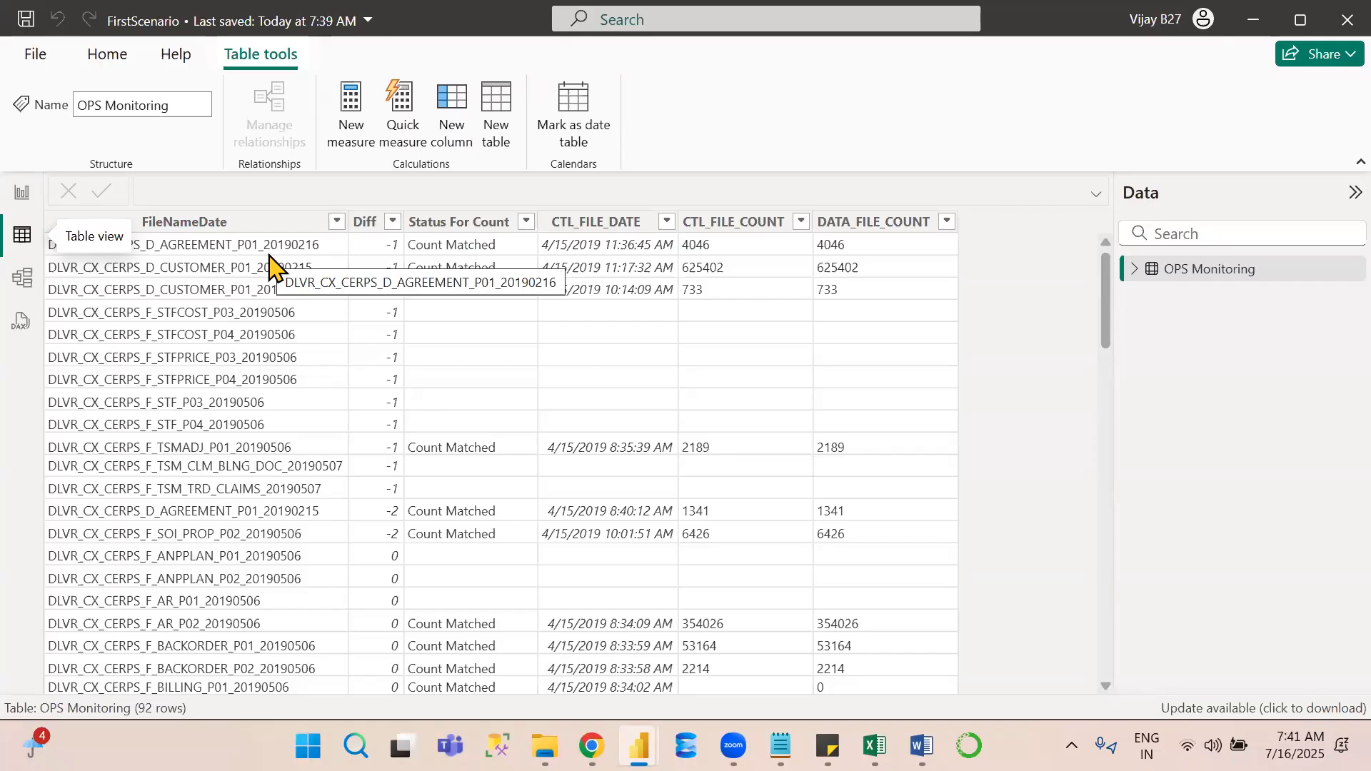
left_click(218, 224)
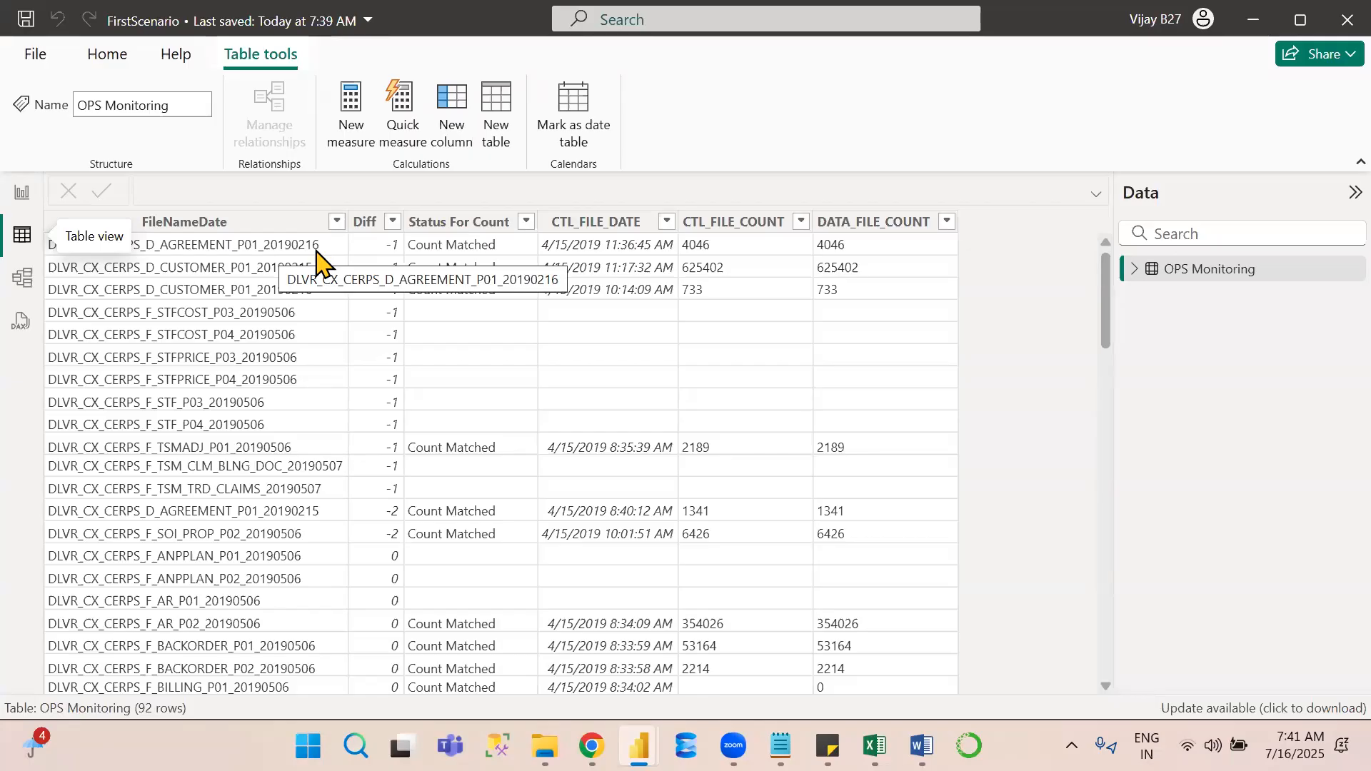
left_click(613, 225)
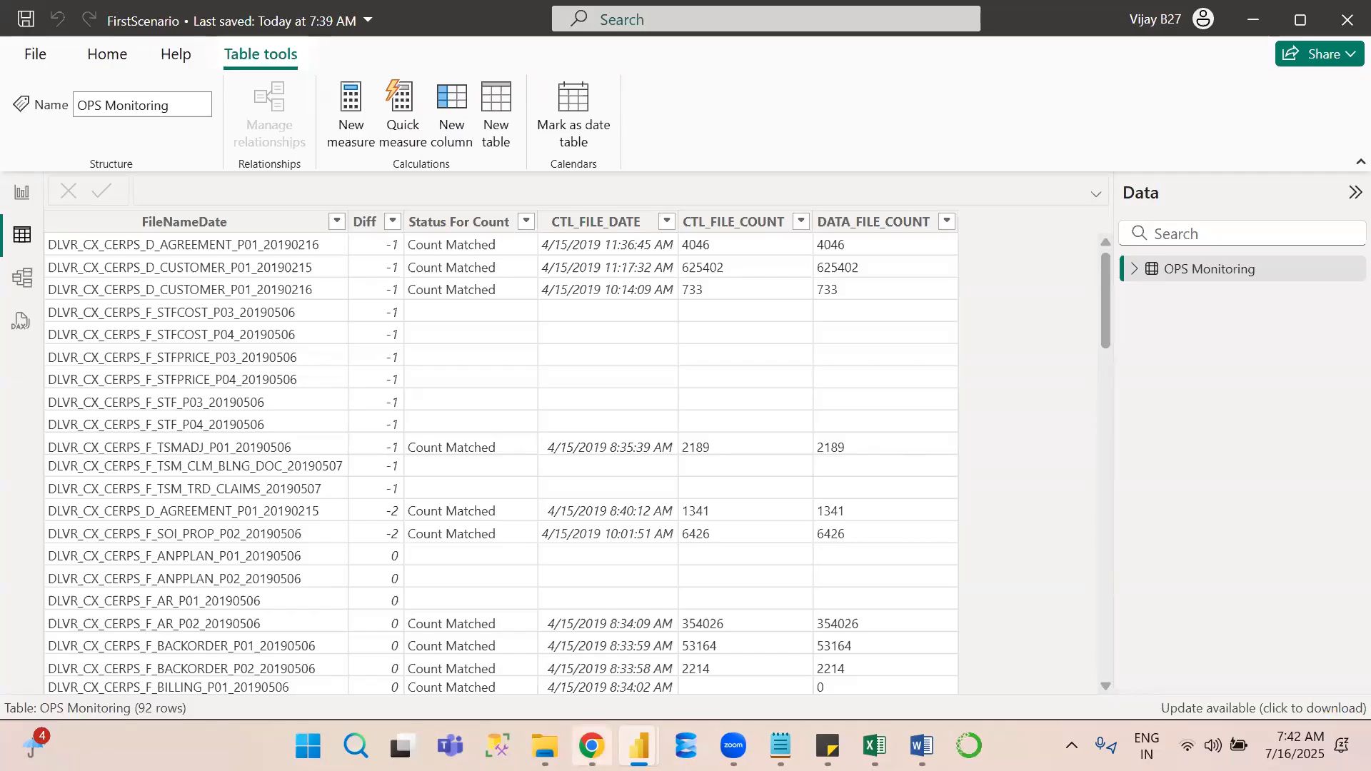
View the scenario folders in Power BI Scenario Questions in File Explorer, and return to the FirstScenario report in Power BI Desktop.
mouse_move(545, 747)
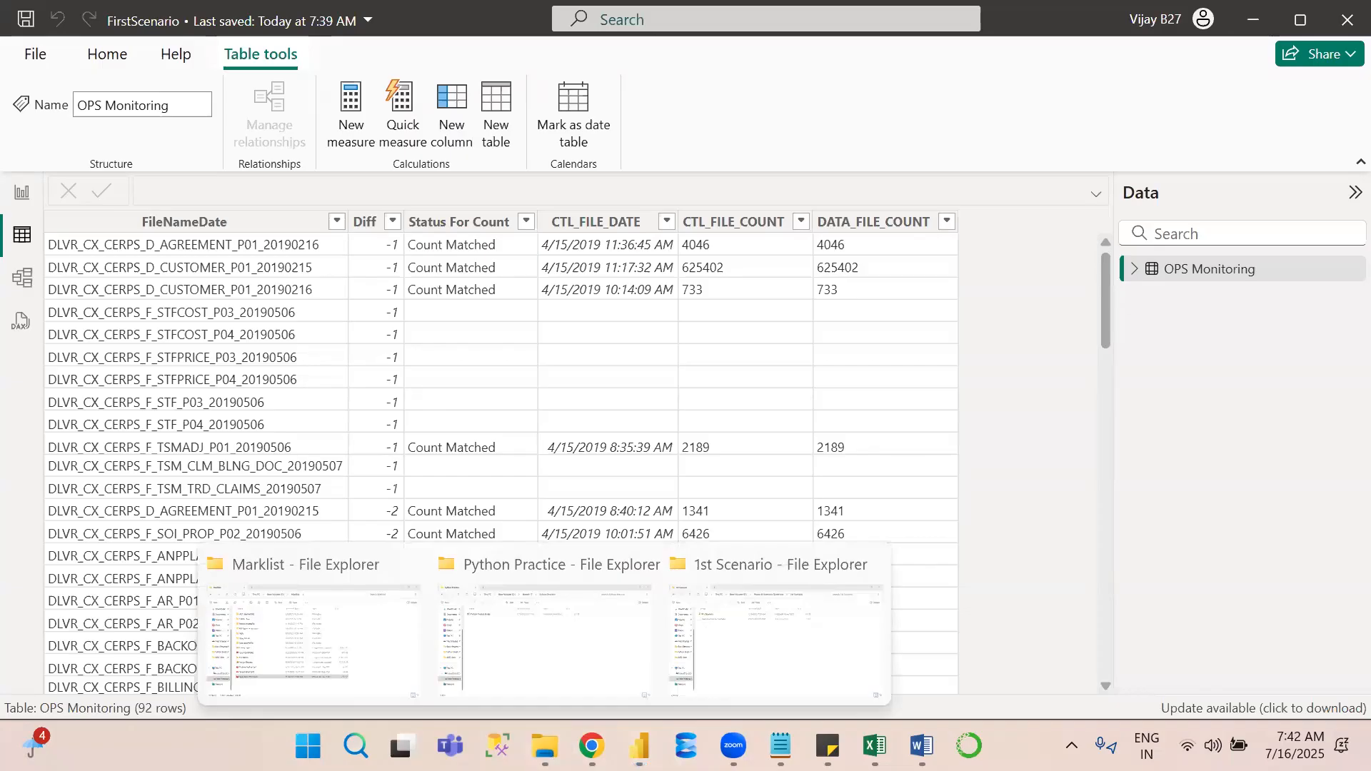
left_click(761, 655)
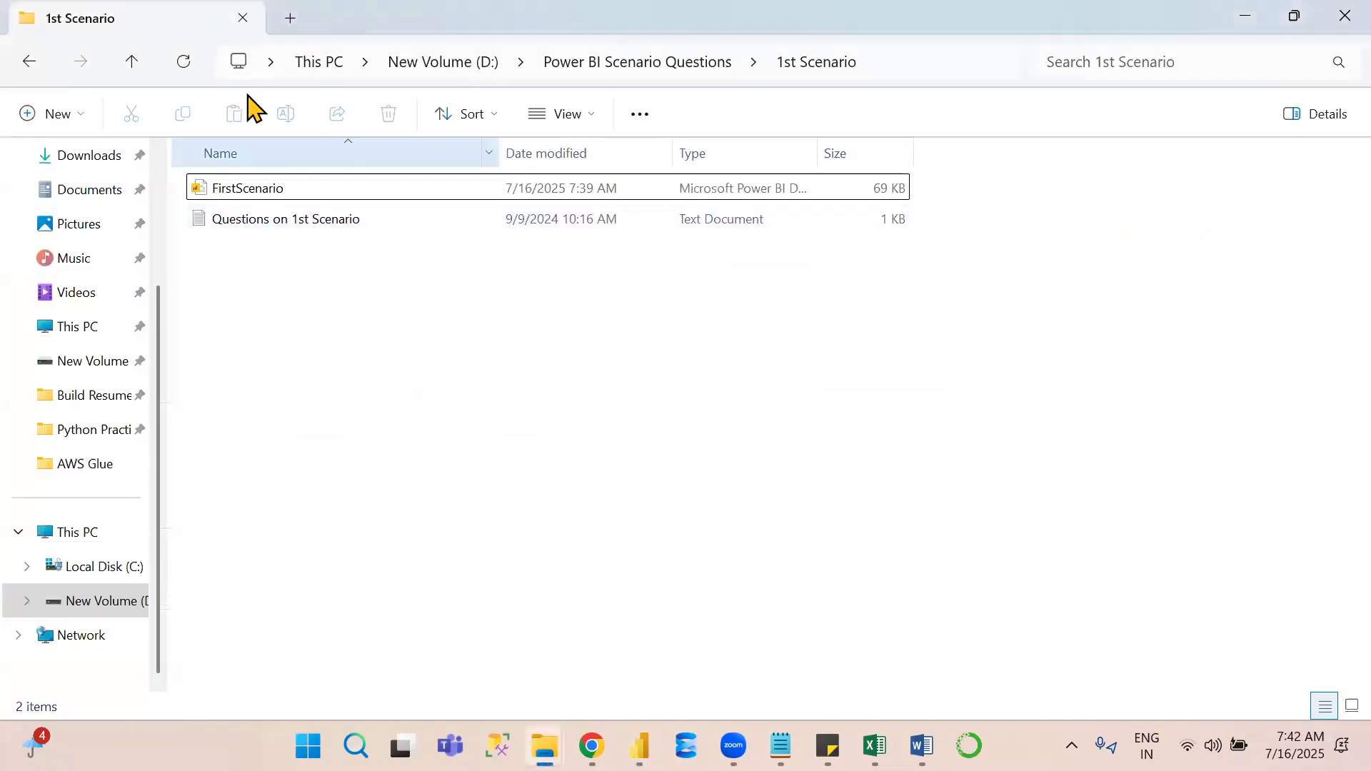
left_click(614, 65)
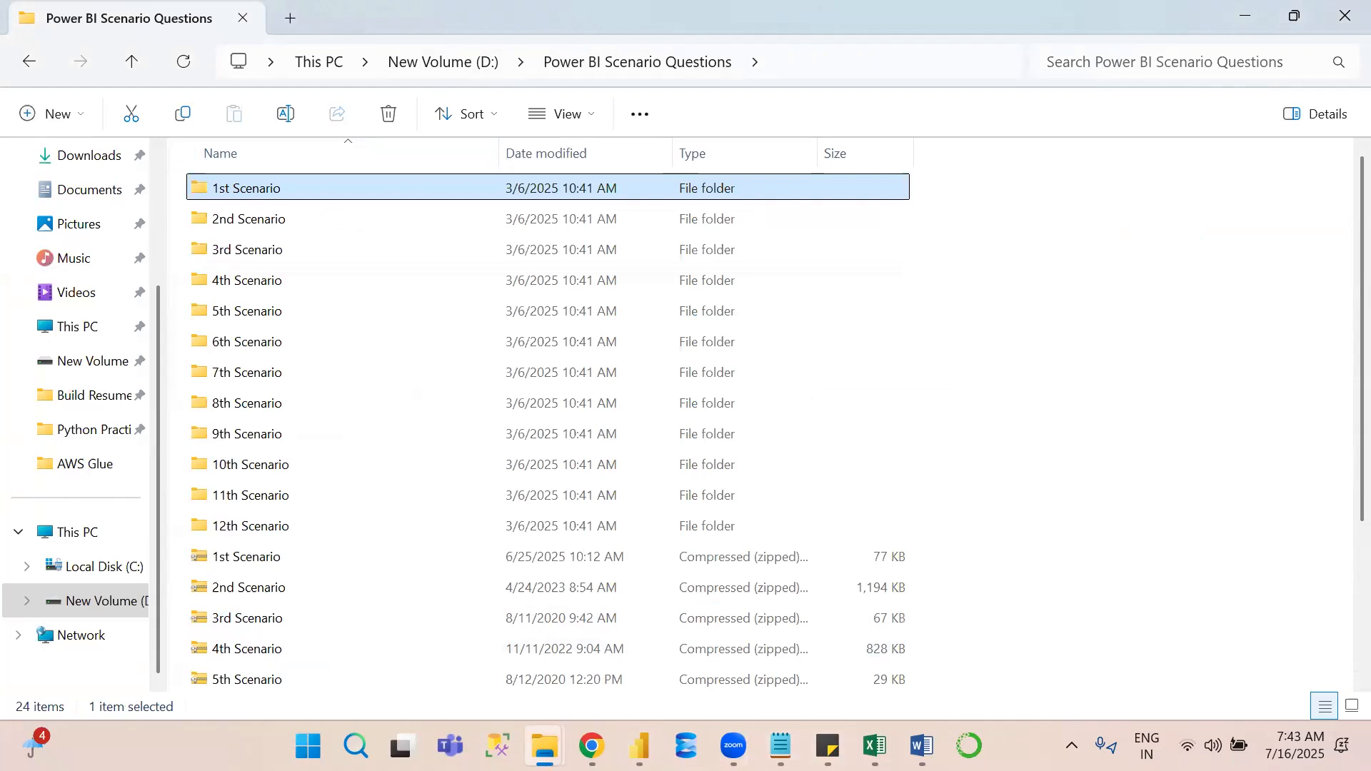
mouse_move(639, 746)
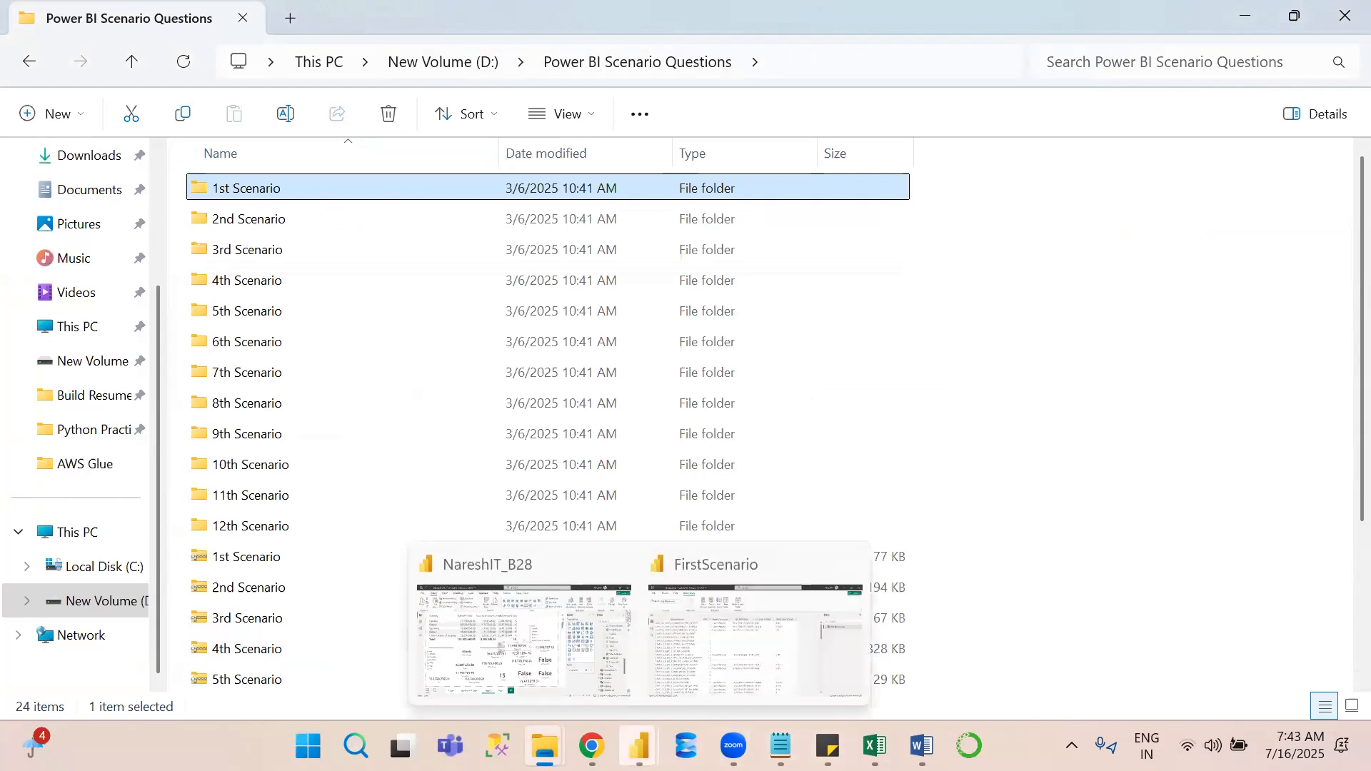
left_click(703, 668)
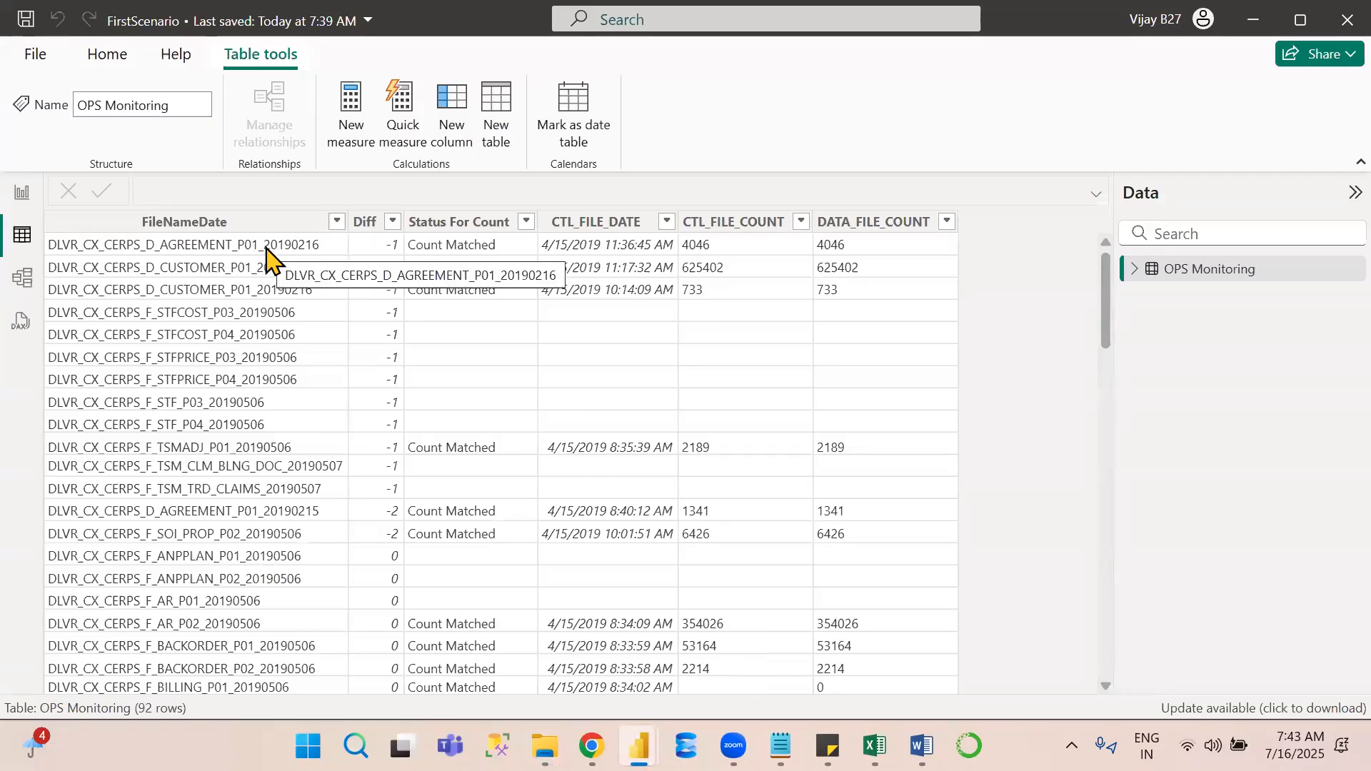
left_click(270, 243)
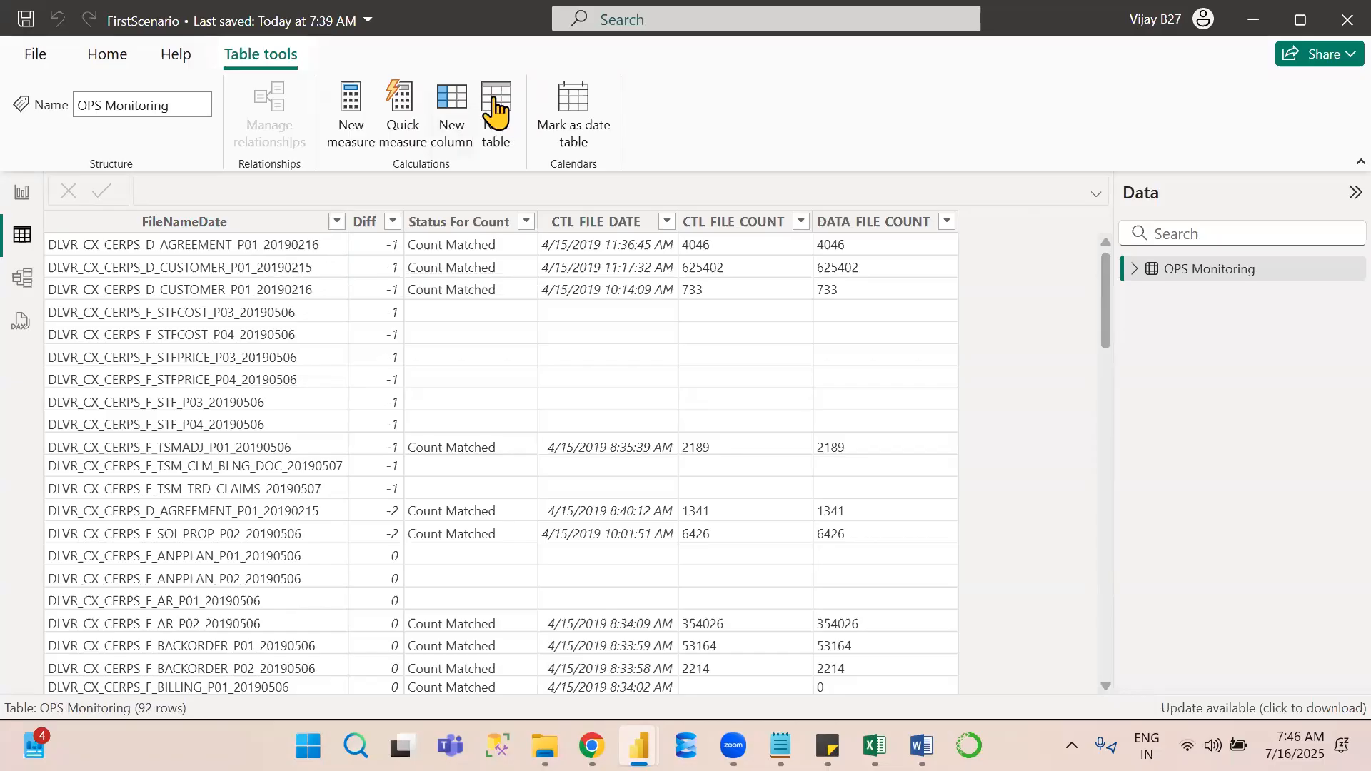
Add a new calculated column named 1Sce to the OPS Monitoring table.
left_click(447, 109)
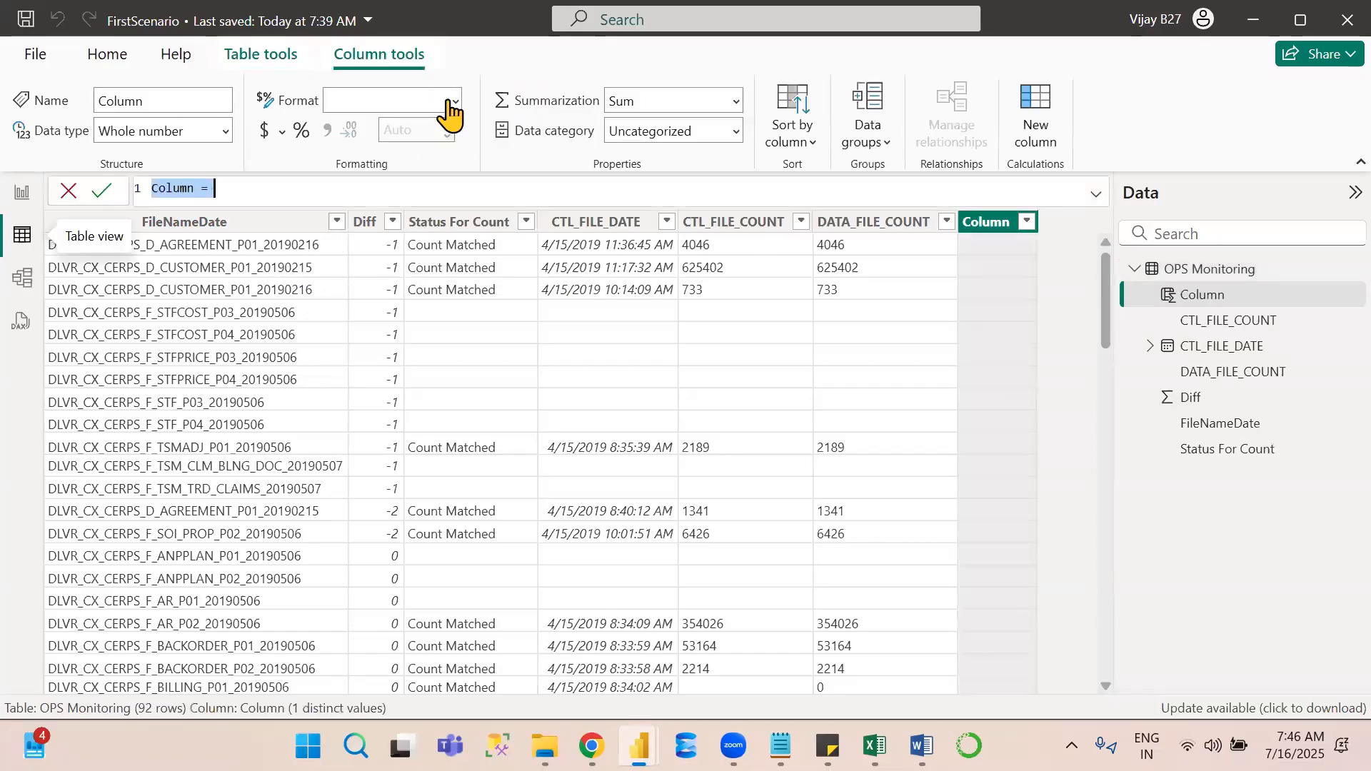
double_click(182, 190)
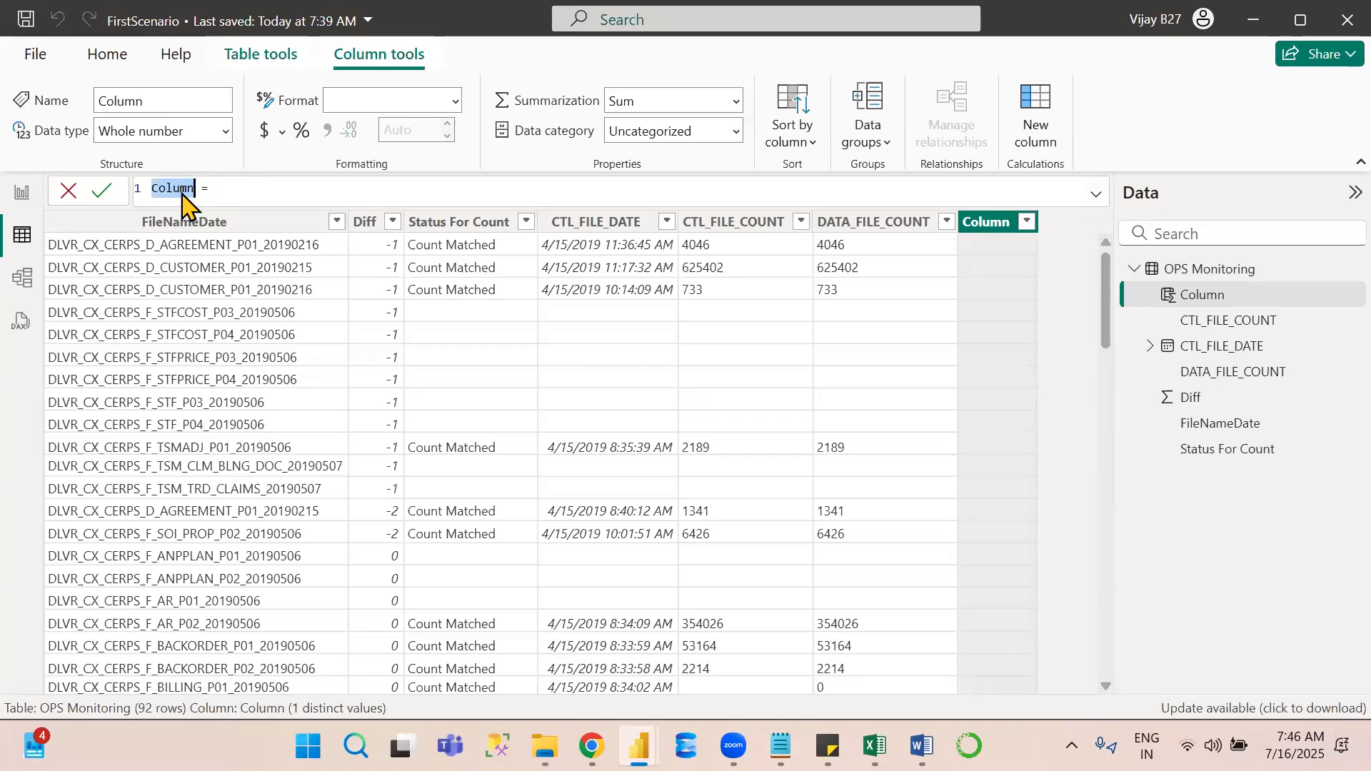
type("1Sce")
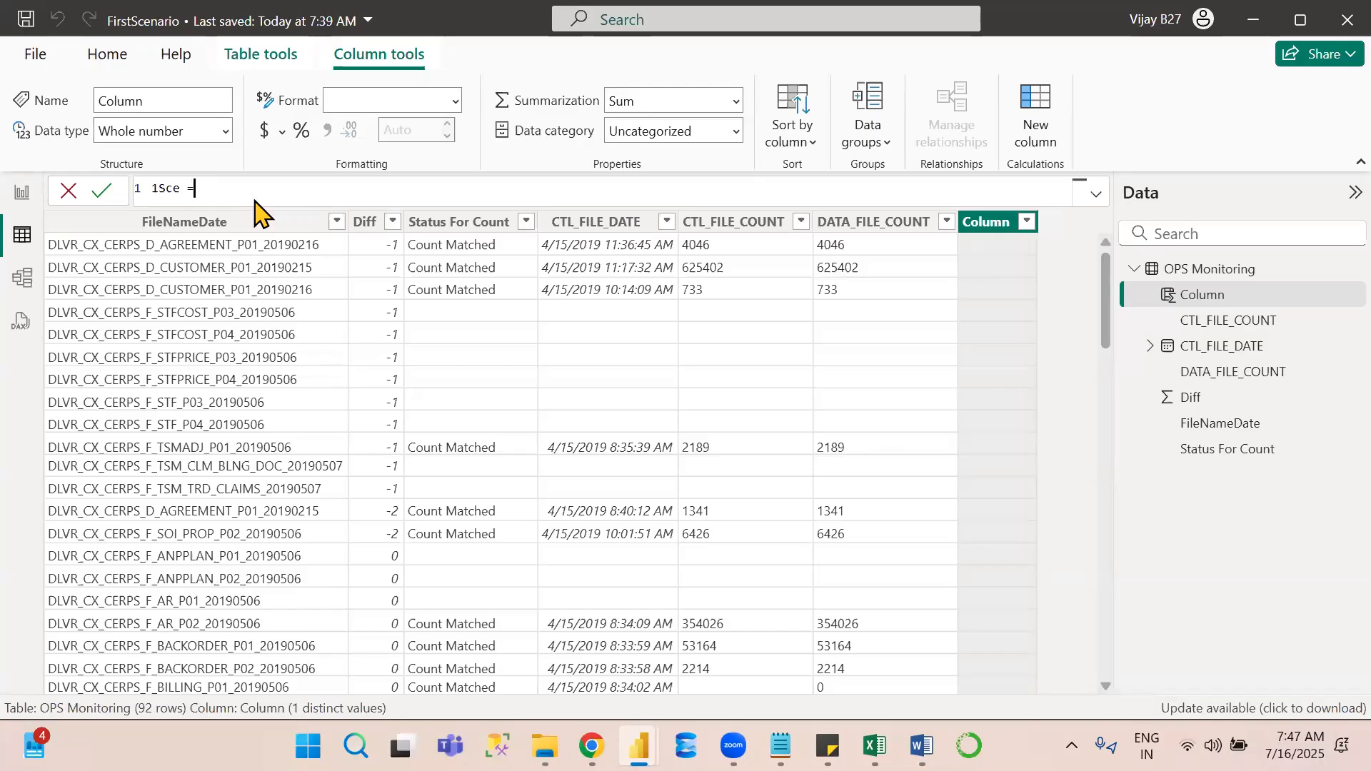
type("left")
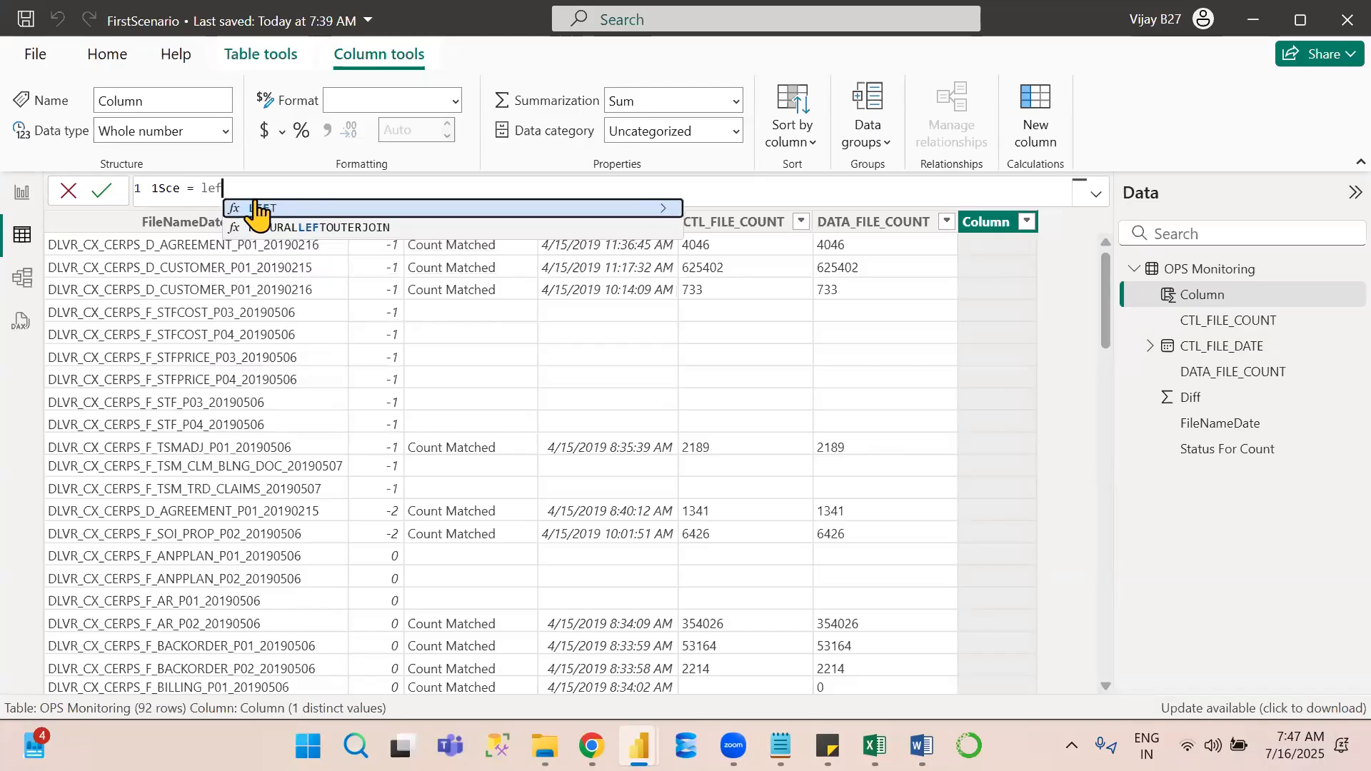
key("Tab")
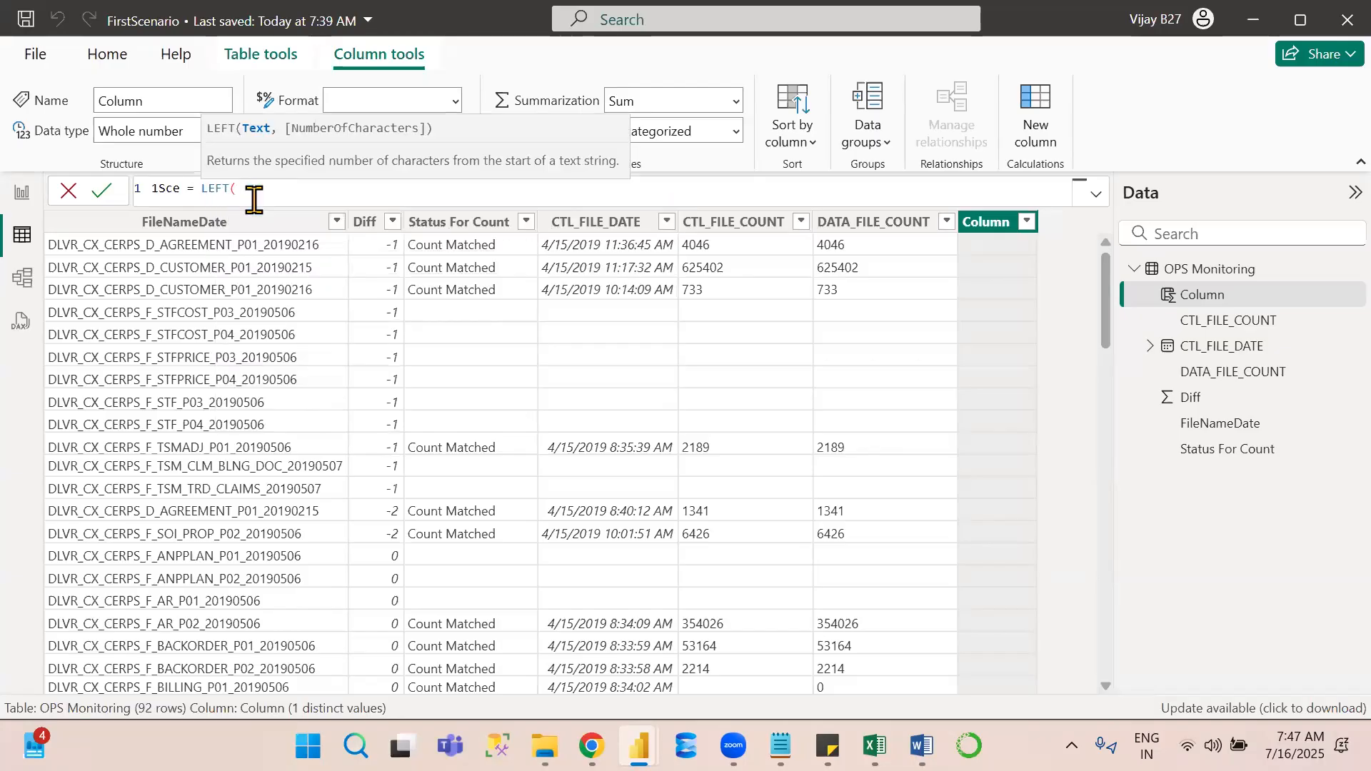
left_click(172, 222)
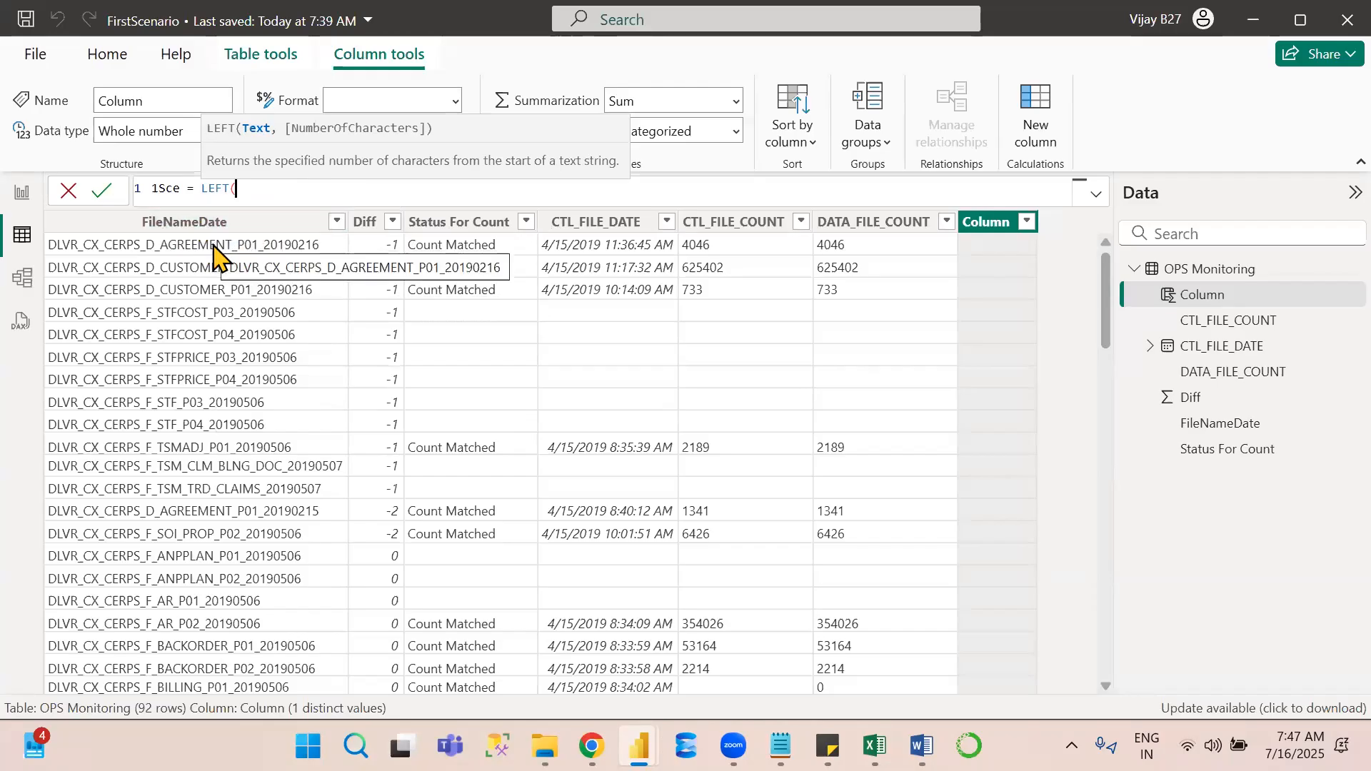
left_click(257, 187)
key("BackSpace")
key("BackSpace")
key("BackSpace")
key("BackSpace")
key("BackSpace")
key("BackSpace")
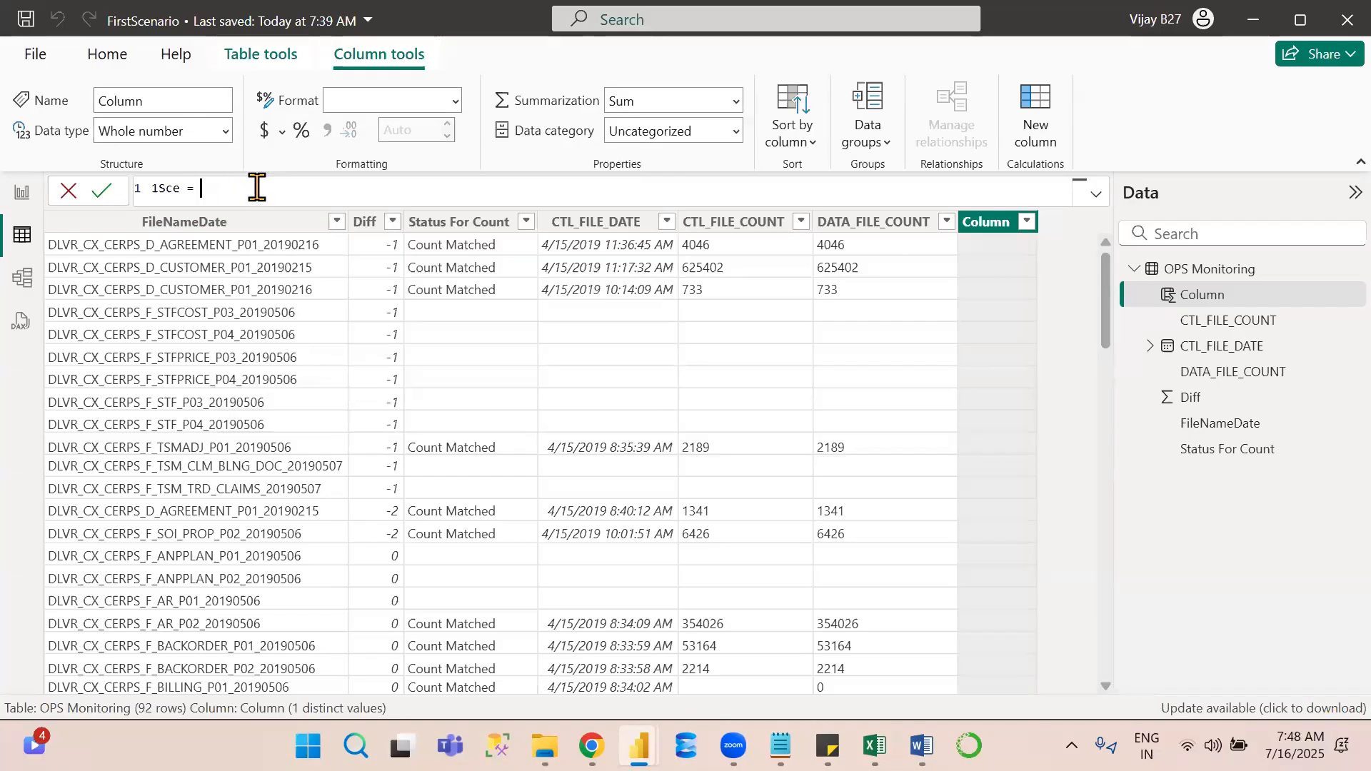
Define 1Sce as the last eight characters of FileNameDate with RIGHT('OPS Monitoring'[FileNameDate],8).
type("RIGHT(")
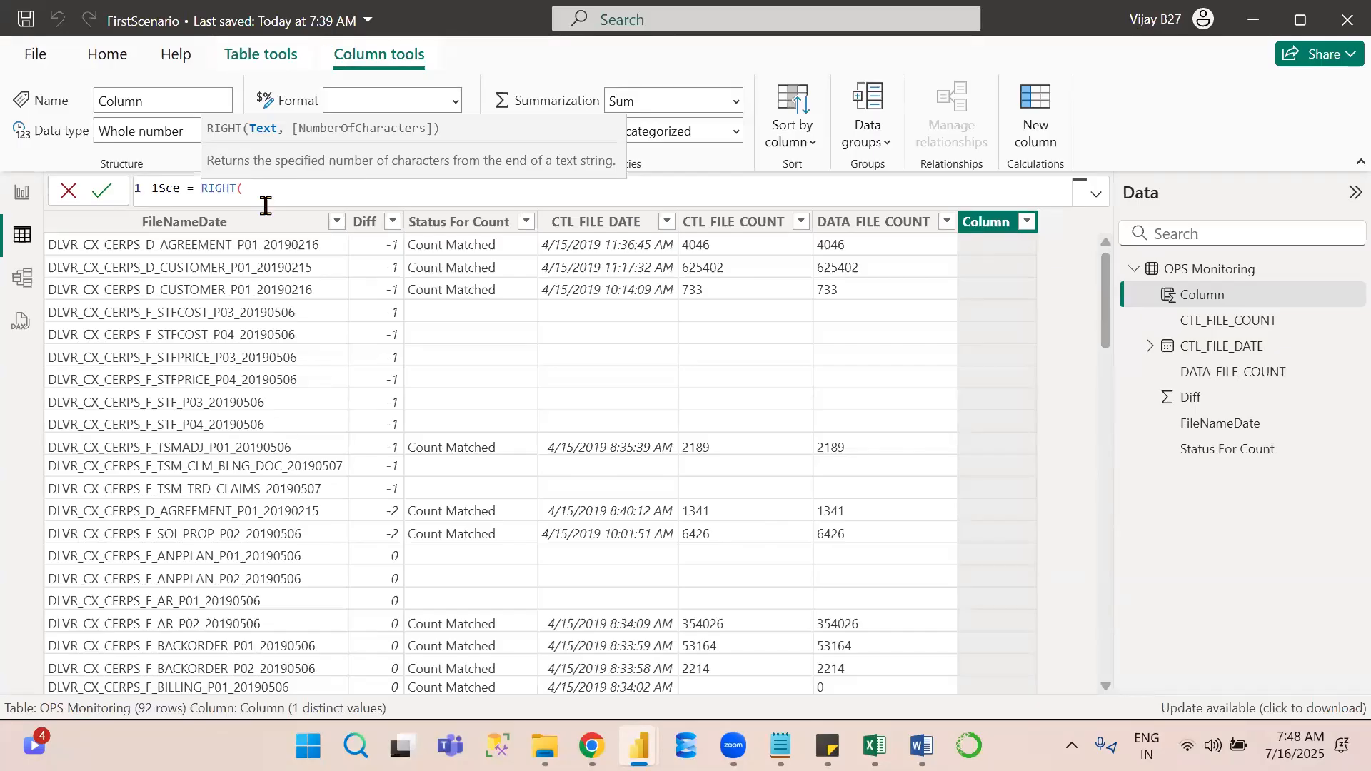
type("file")
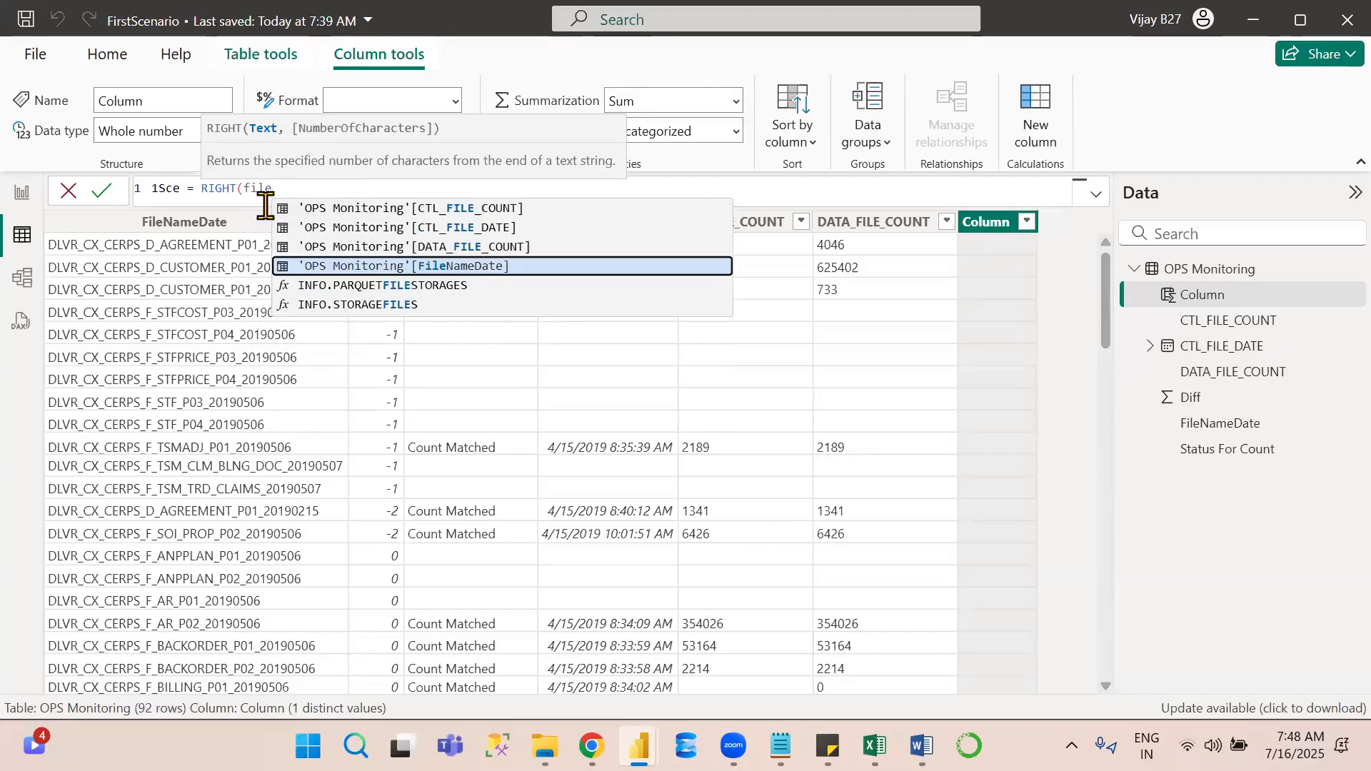
key("Tab")
type(",")
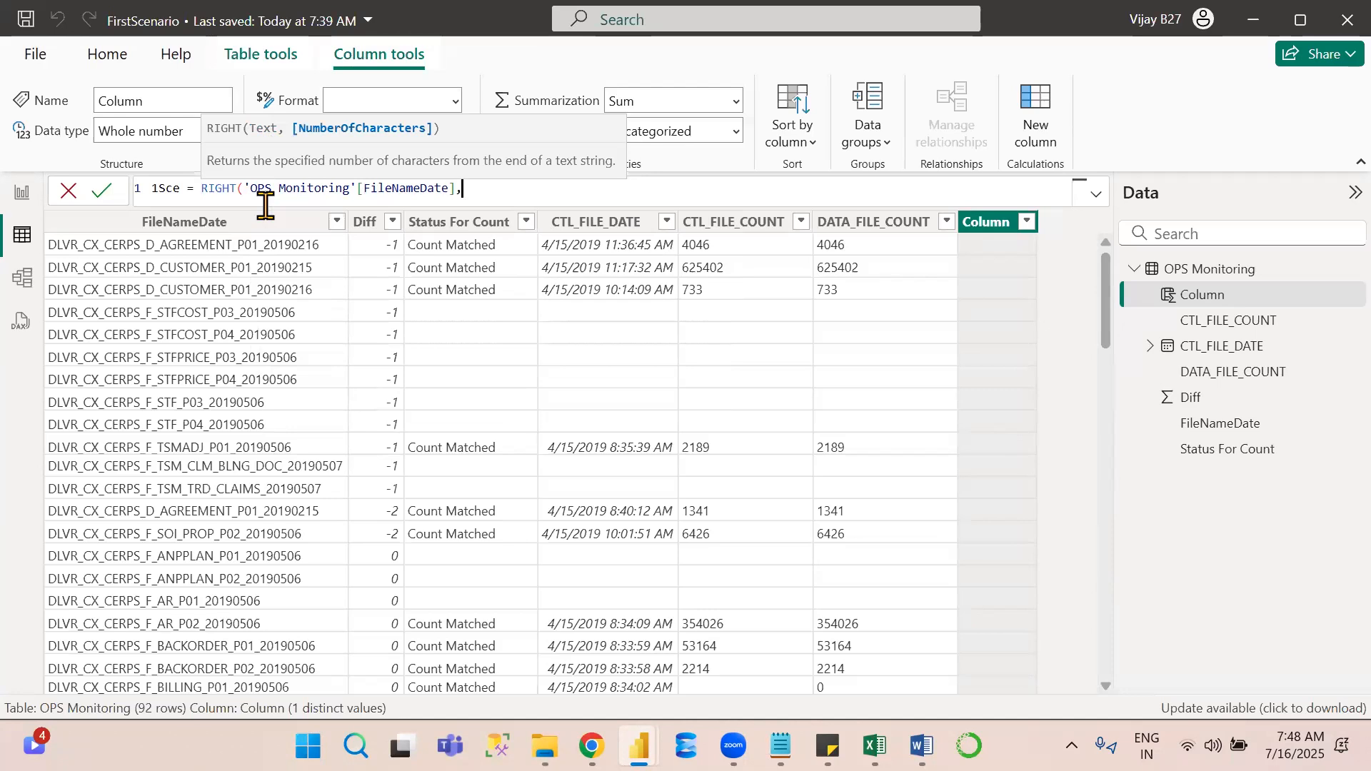
type("8")
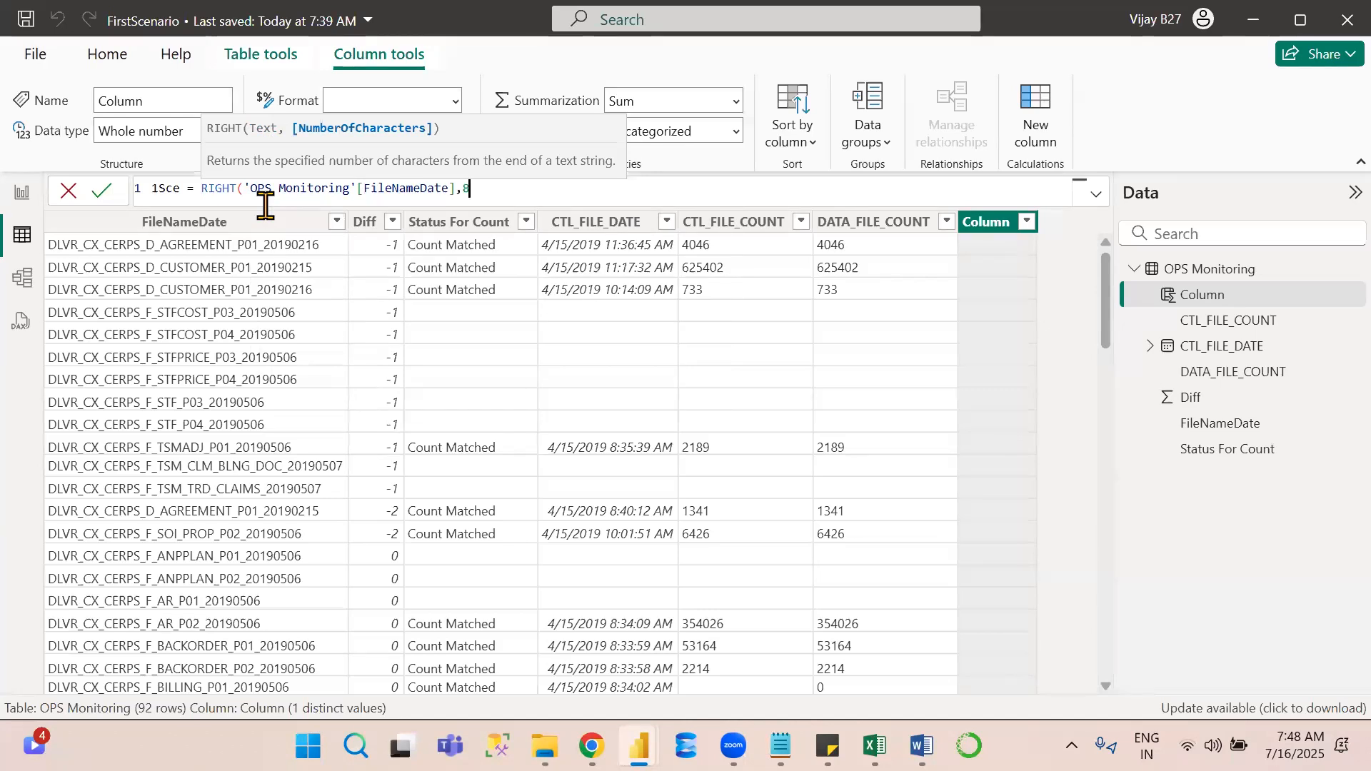
type(")")
key("Return")
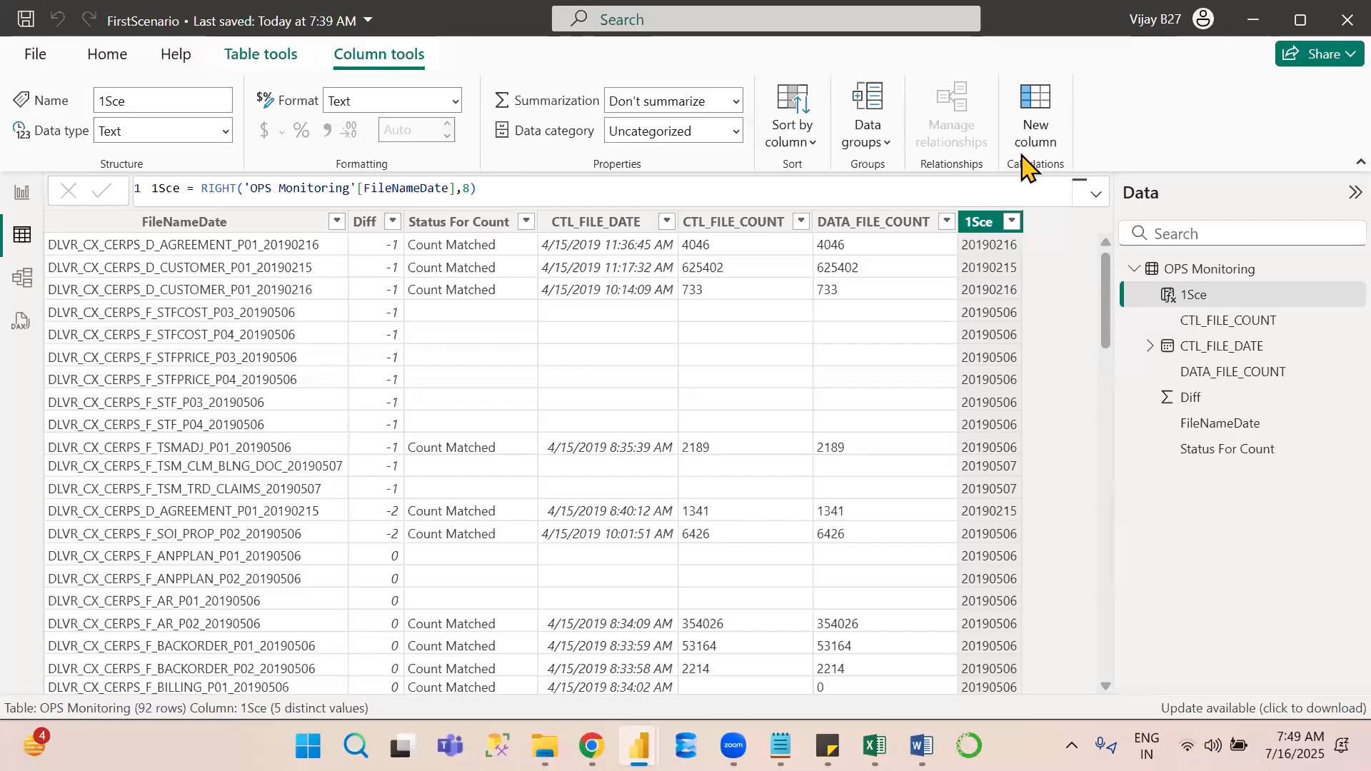
Add another calculated column named 1Sce_1 to the OPS Monitoring table.
left_click(1039, 120)
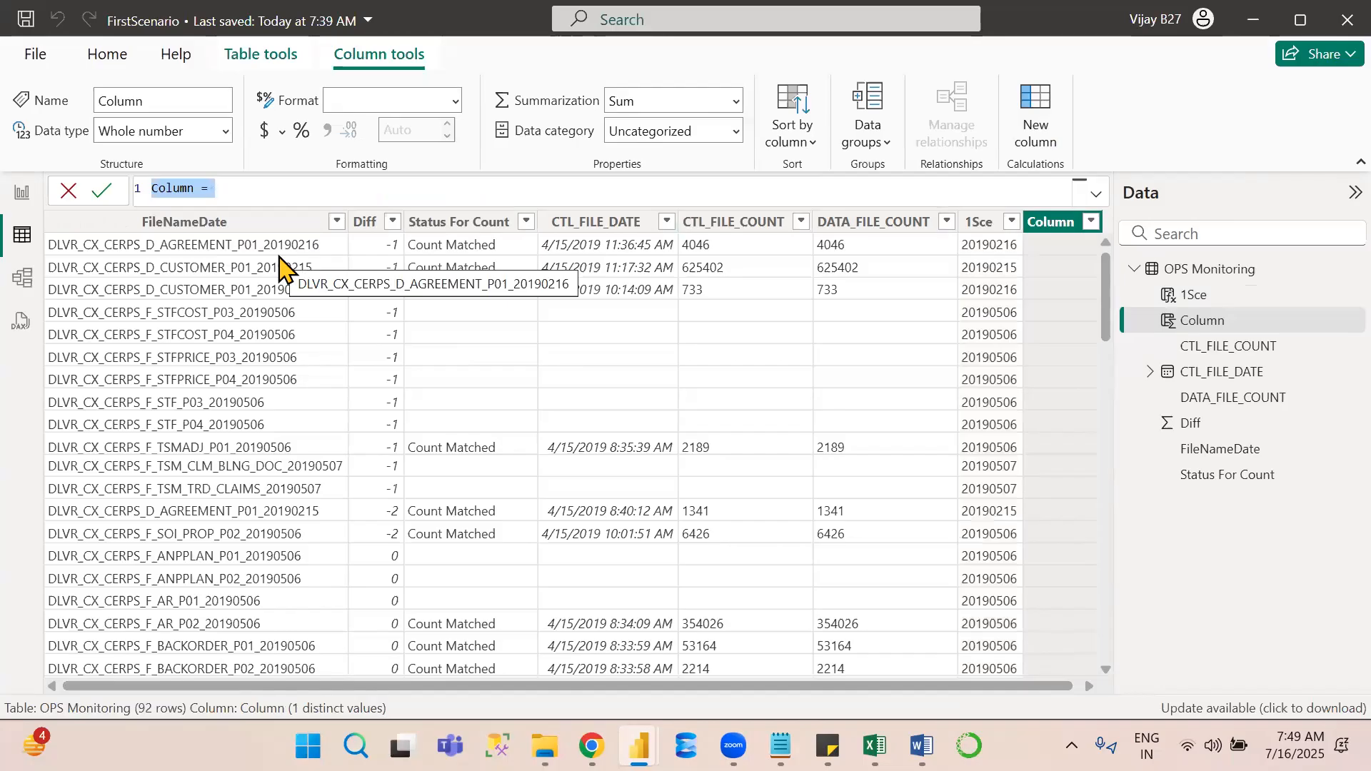
double_click(174, 188)
type("1")
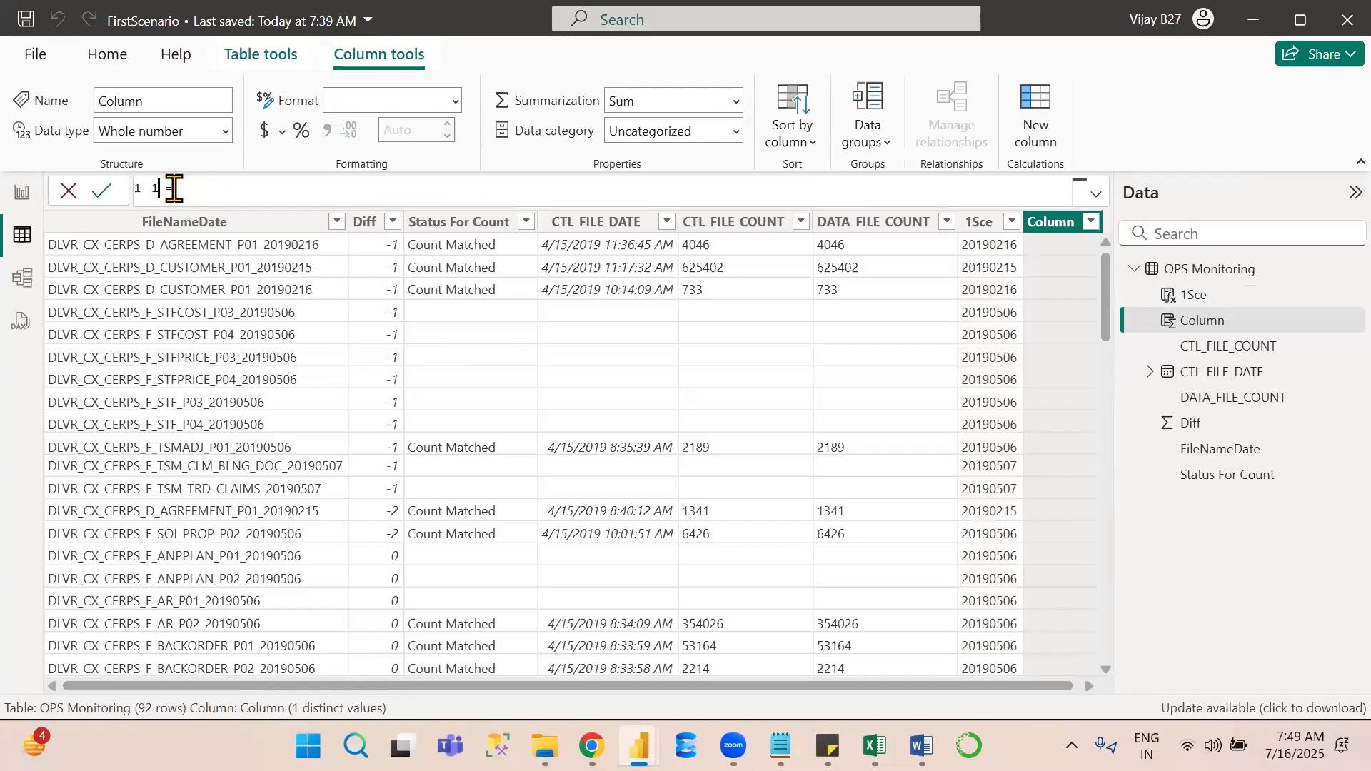
type("Sce_1")
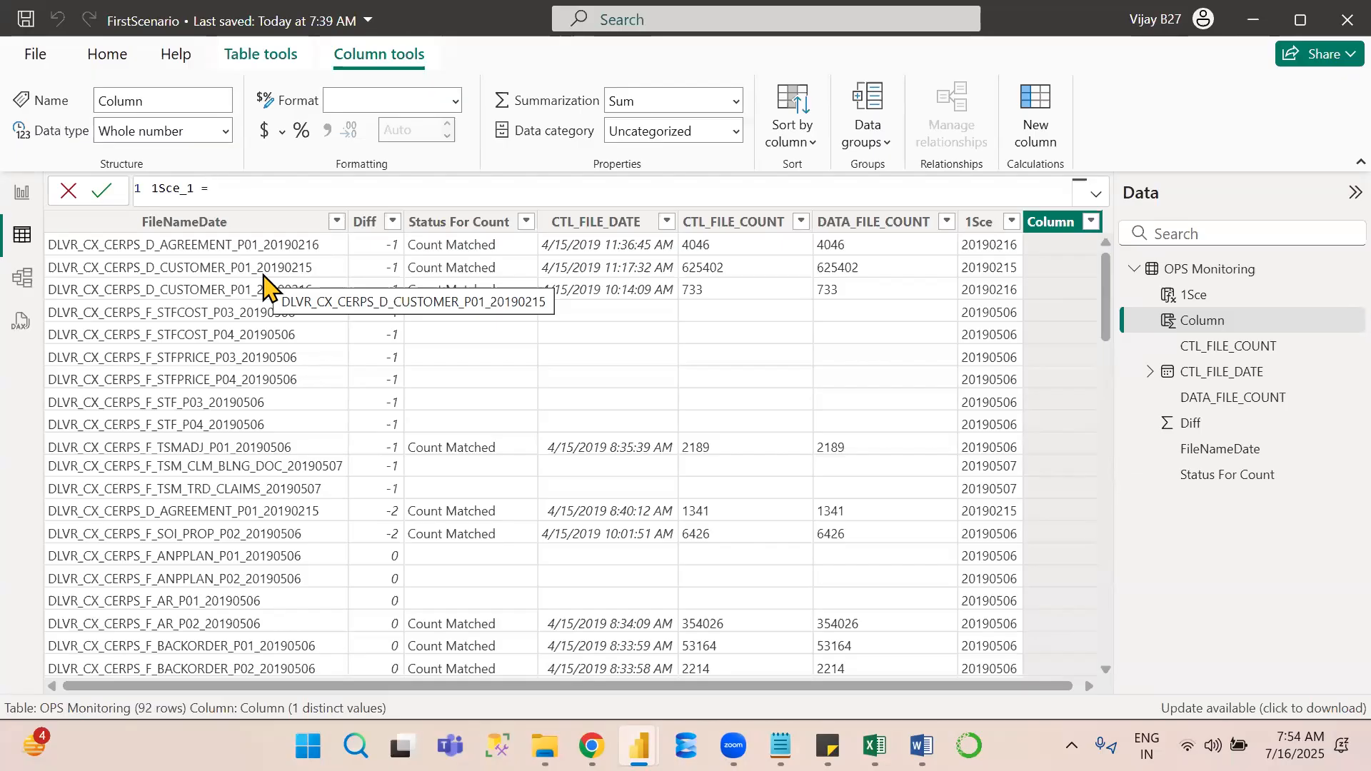
Start a variable v1 on a new line of the 1Sce_1 formula, using SEARCH to find the text "_2".
key("shift+Return")
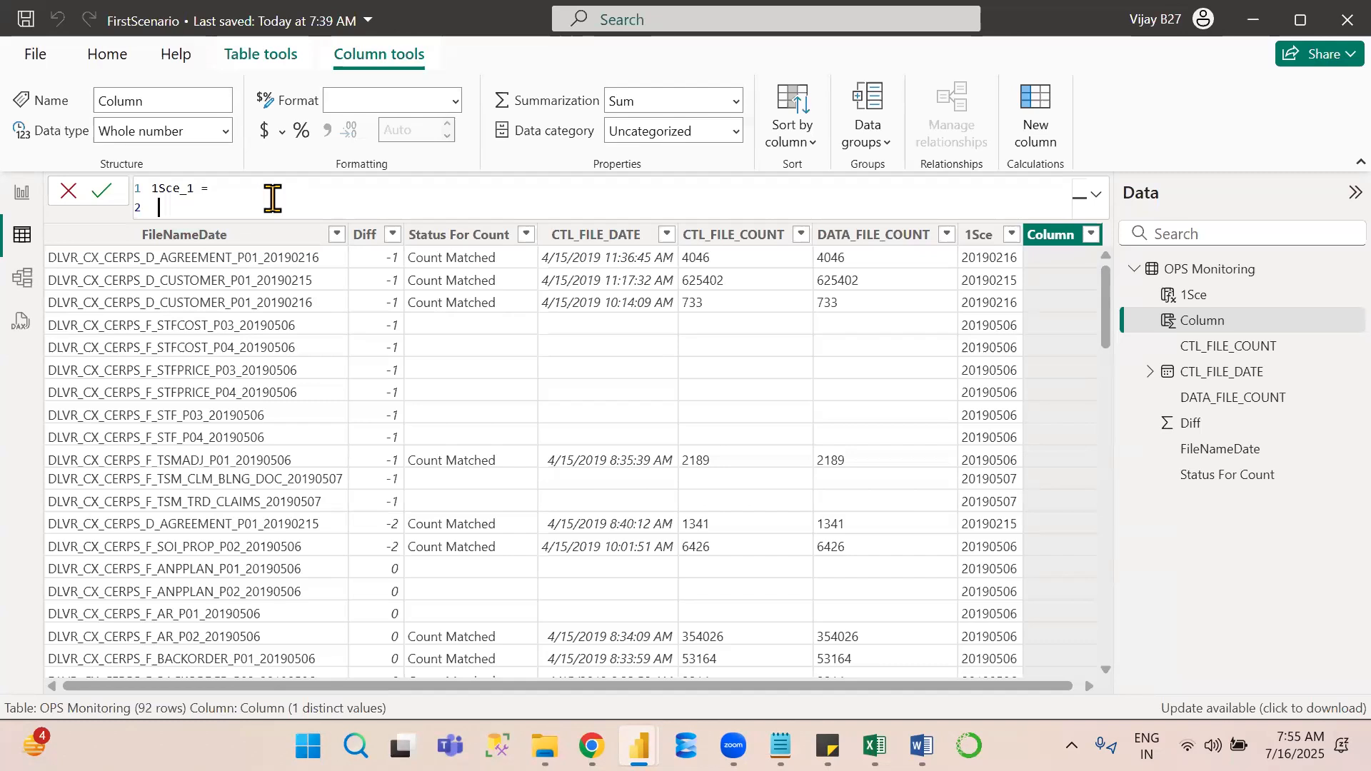
type("Var v1=")
type("se")
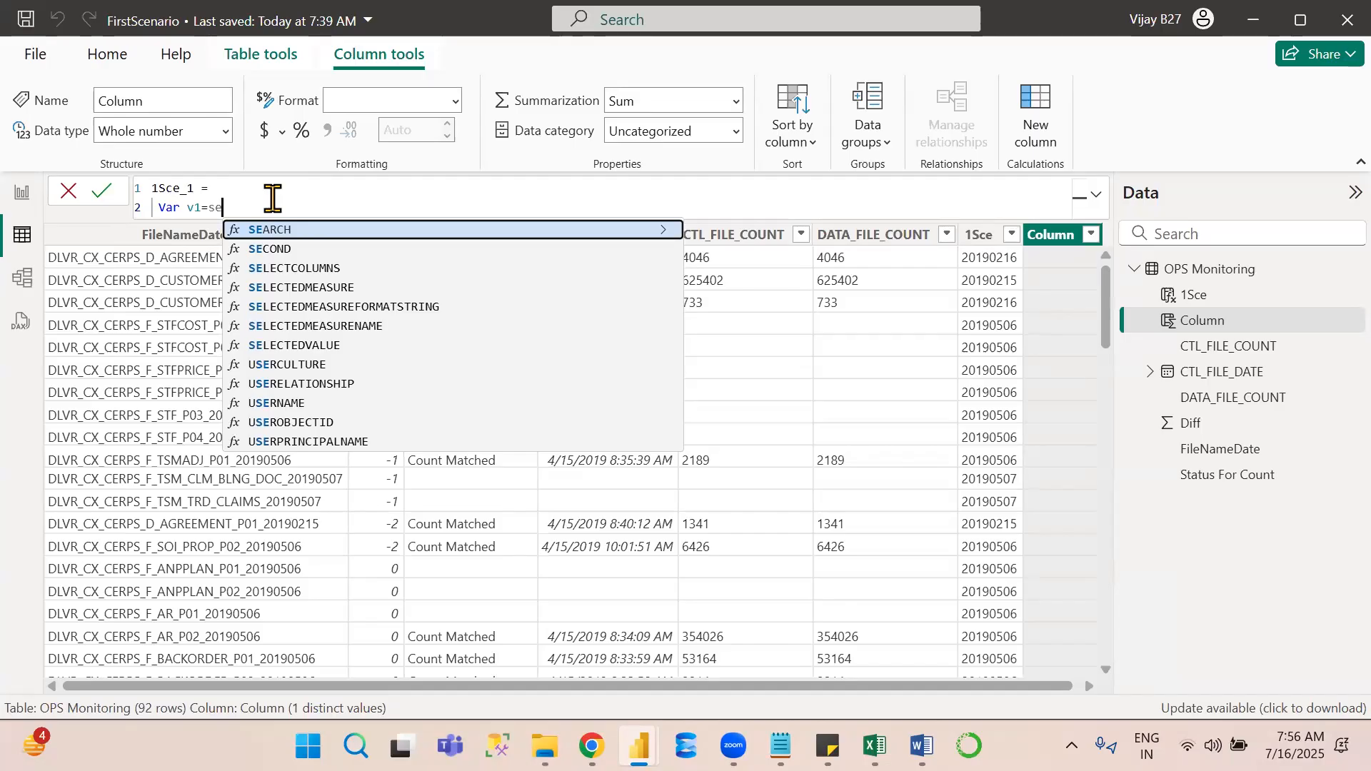
key("Tab")
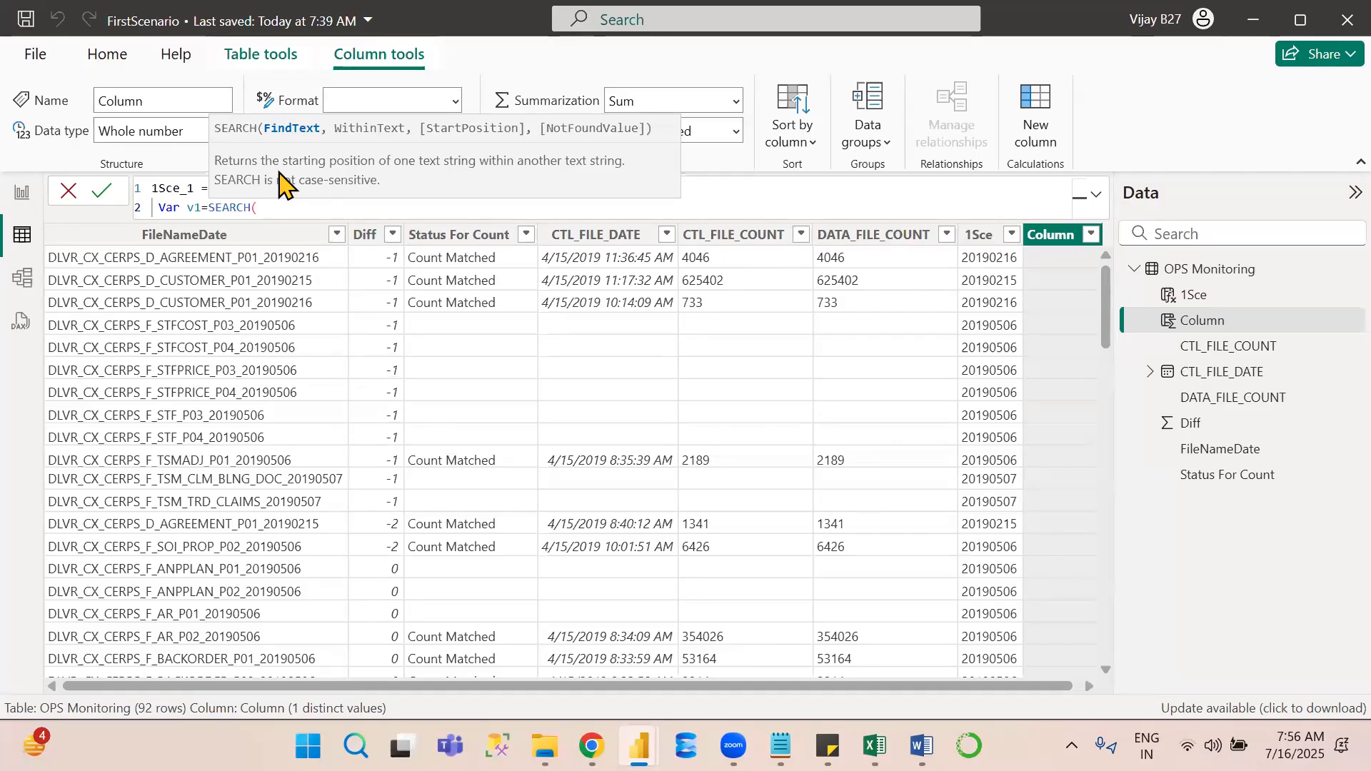
type("\"\"")
key("Left")
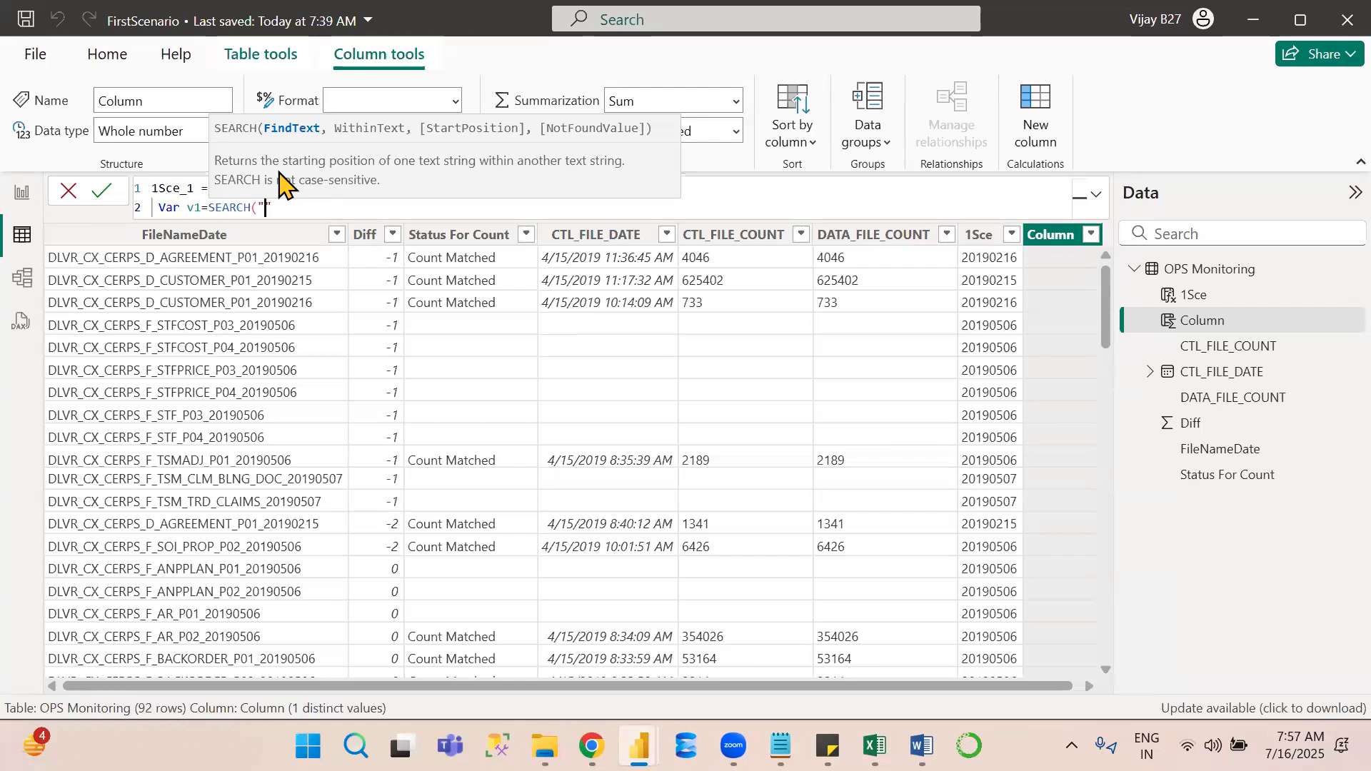
type("_2")
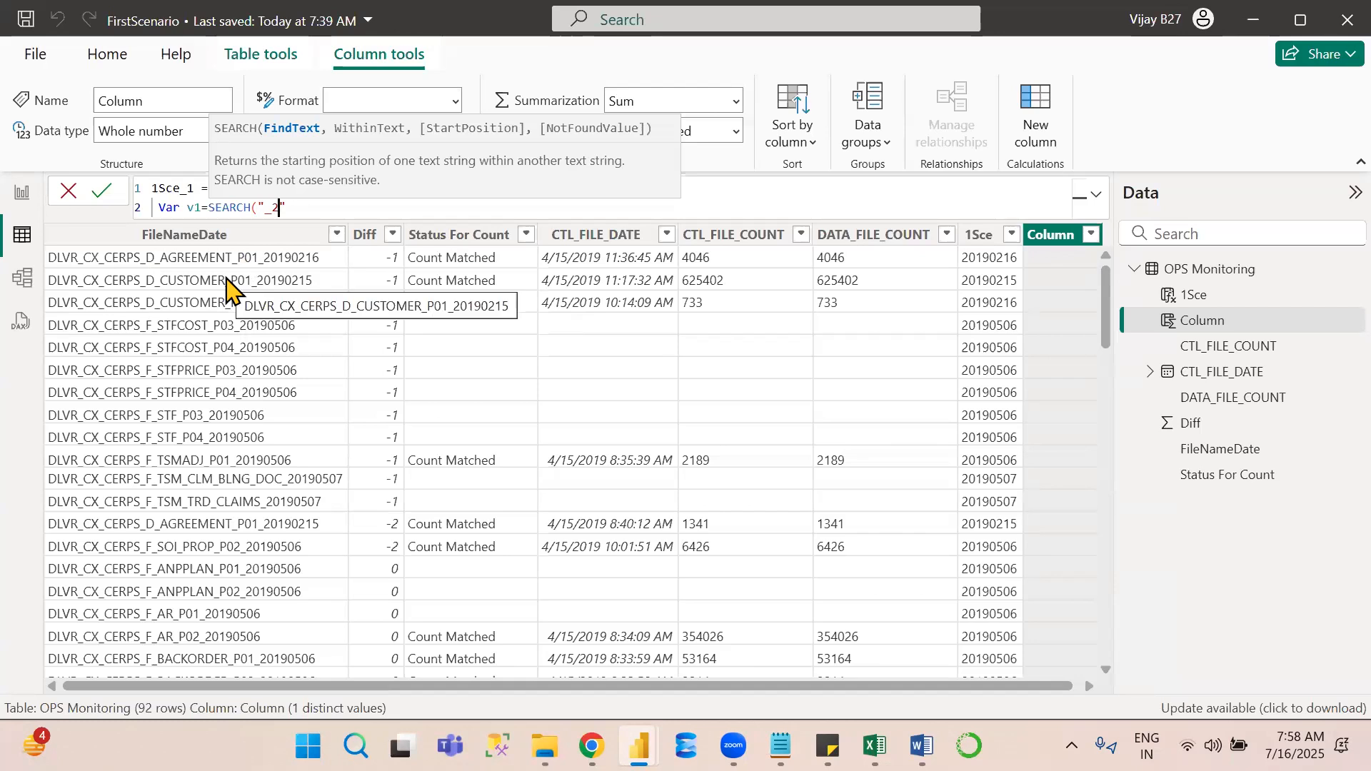
Complete v1's SEARCH within 'OPS Monitoring'[FileNameDate], with start position 1 and not-found value 0.
left_click(327, 203)
type(",")
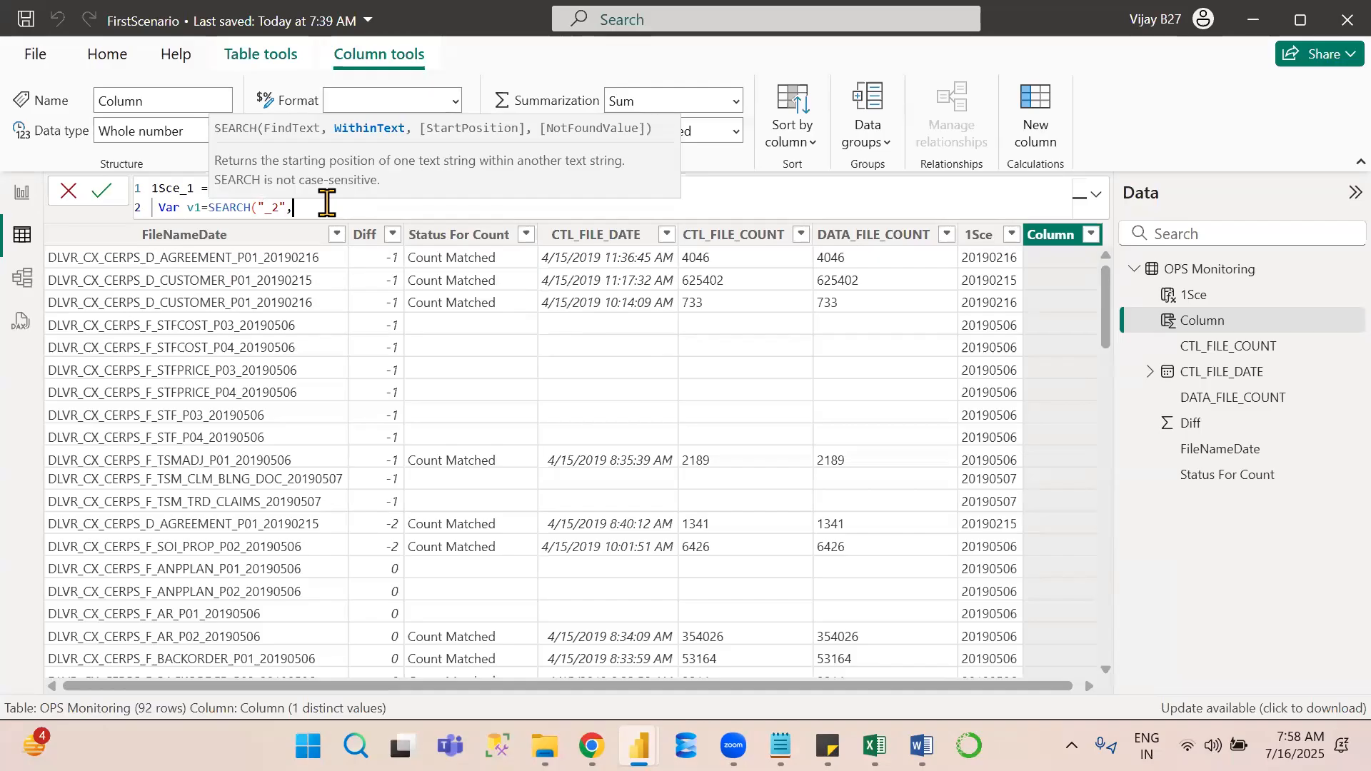
type("file")
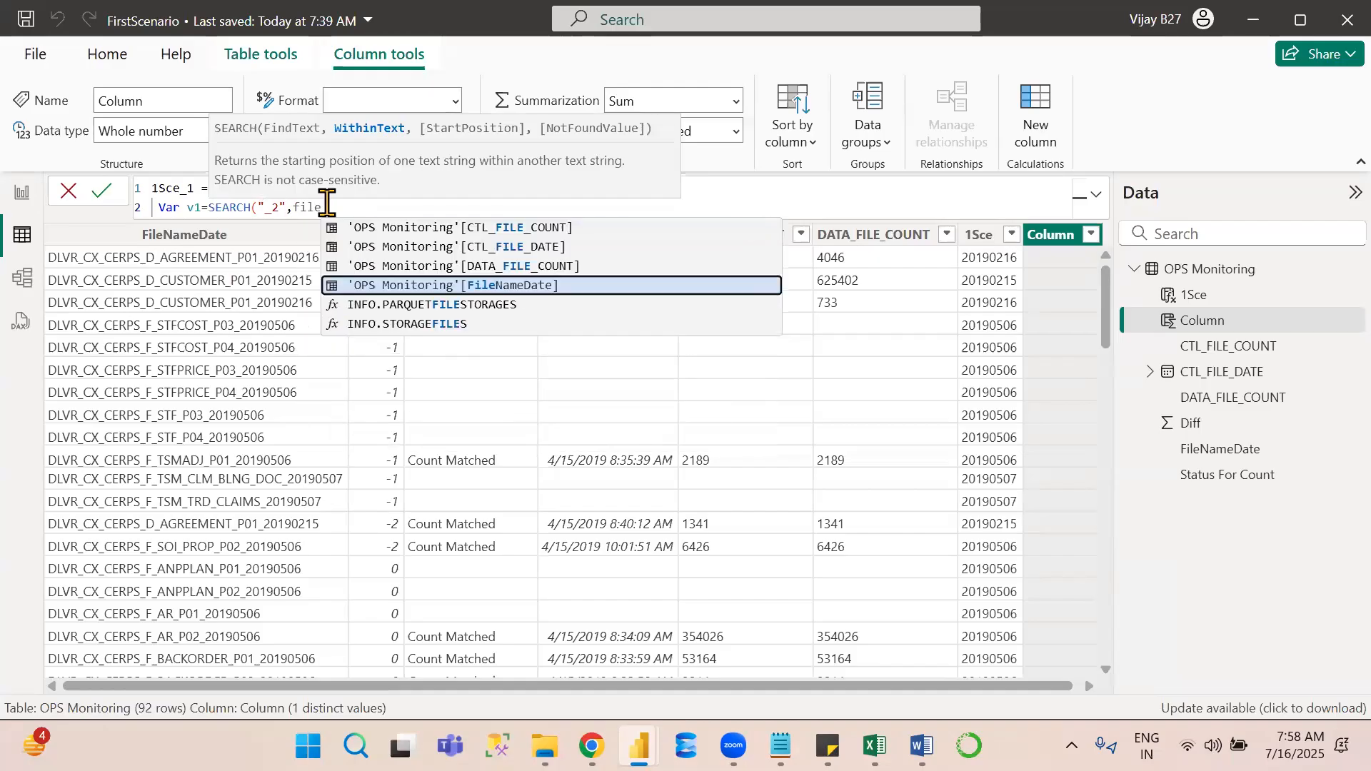
key("Tab")
type(",")
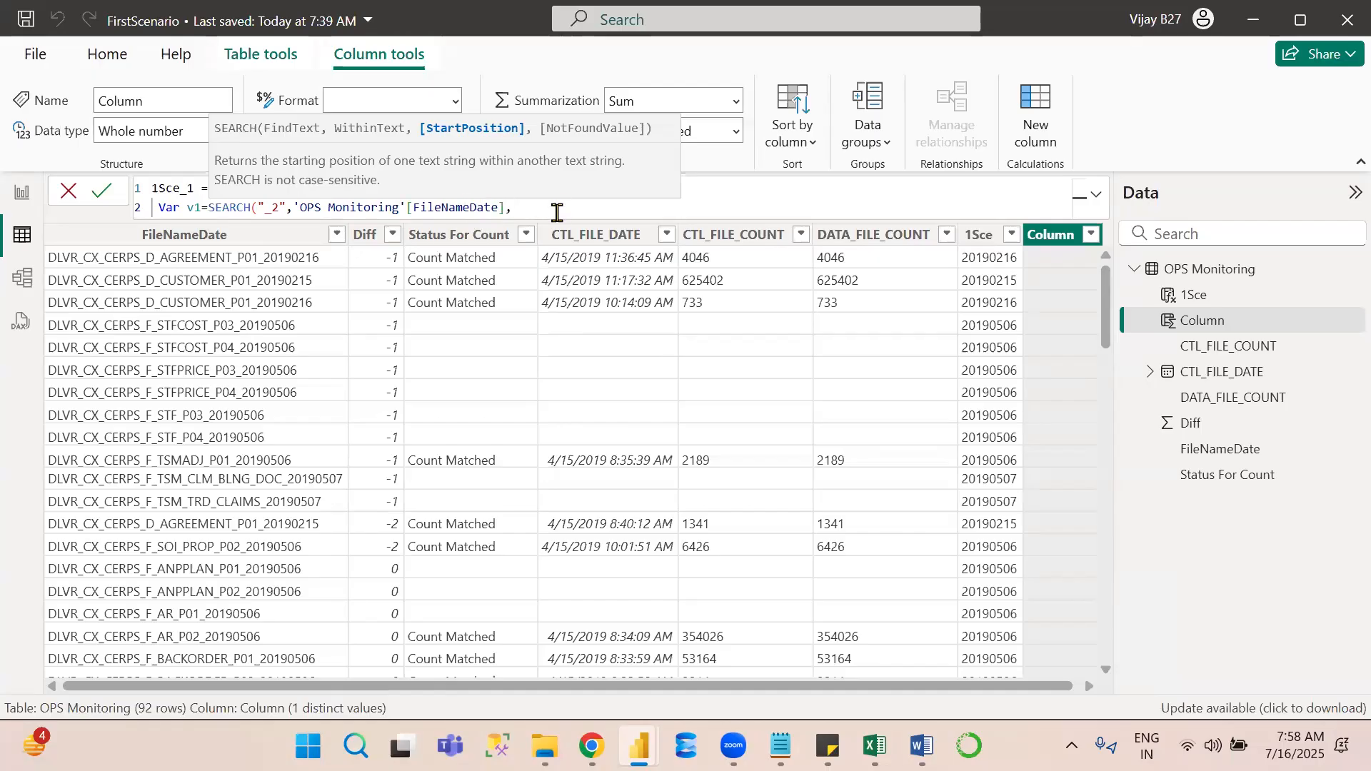
type("1,")
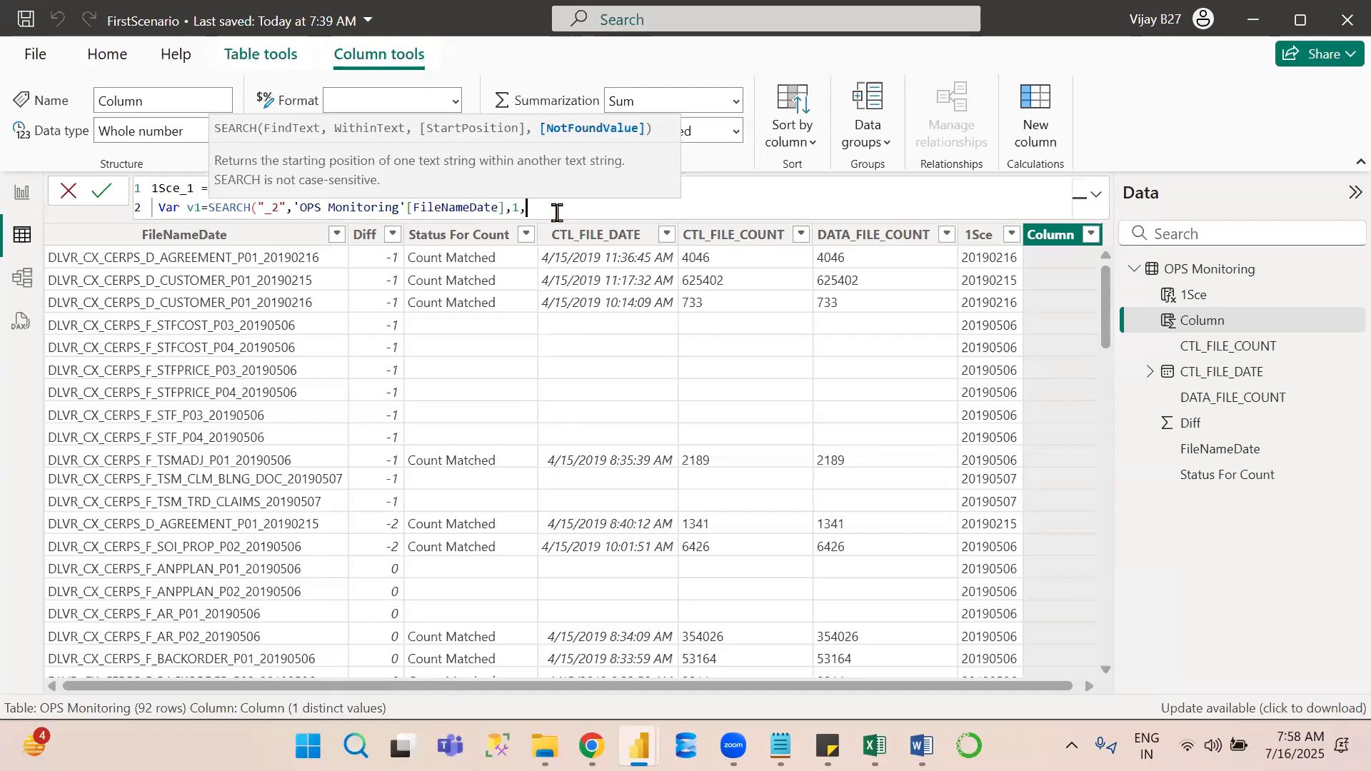
type("0)")
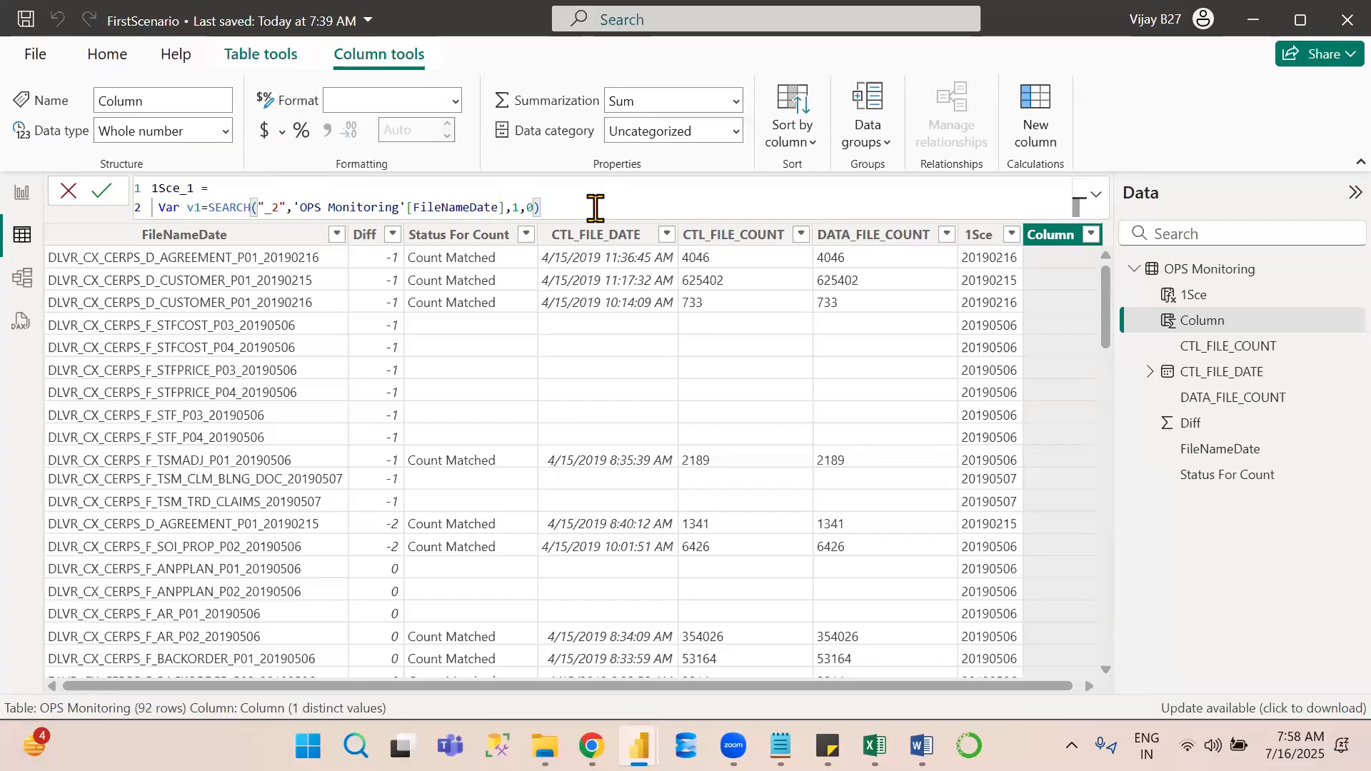
Return v1 on a new line and commit the 1Sce_1 column formula.
key("shift+Return")
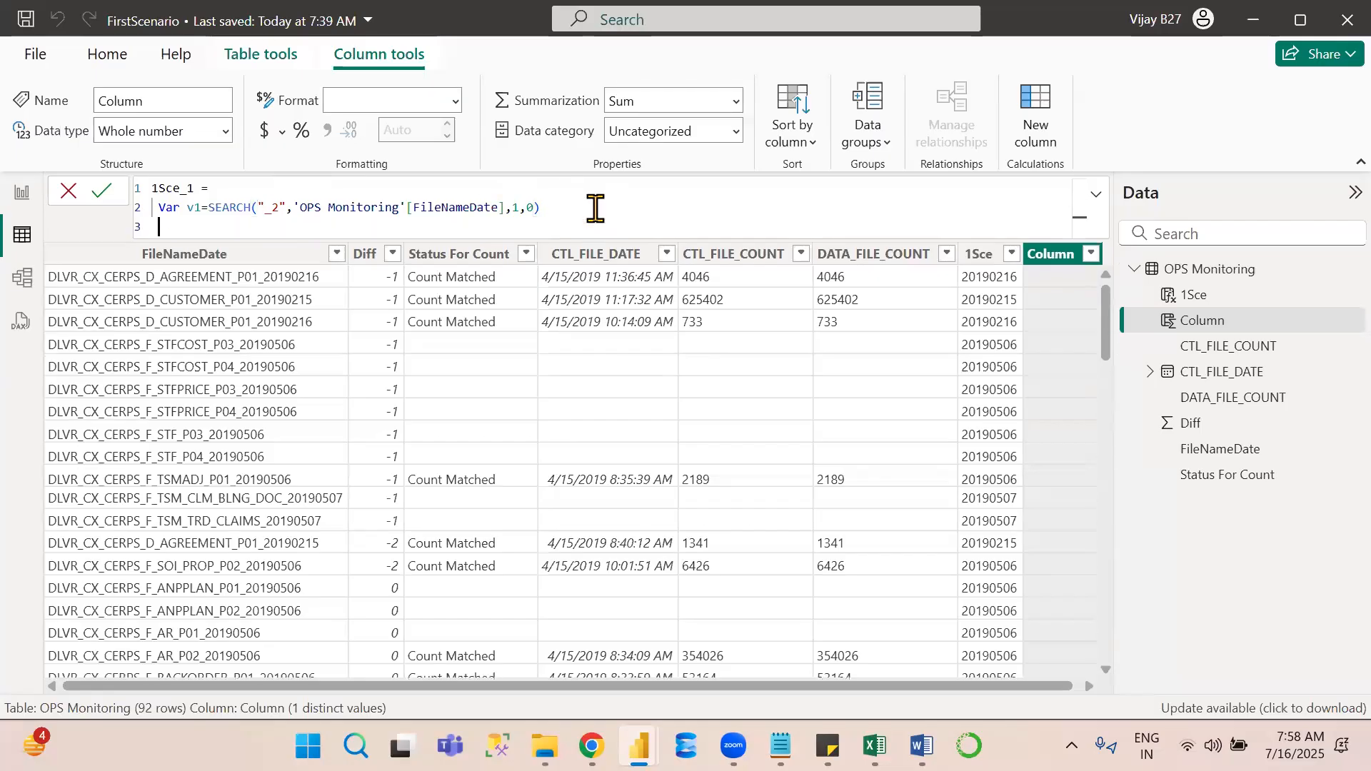
type("return v1")
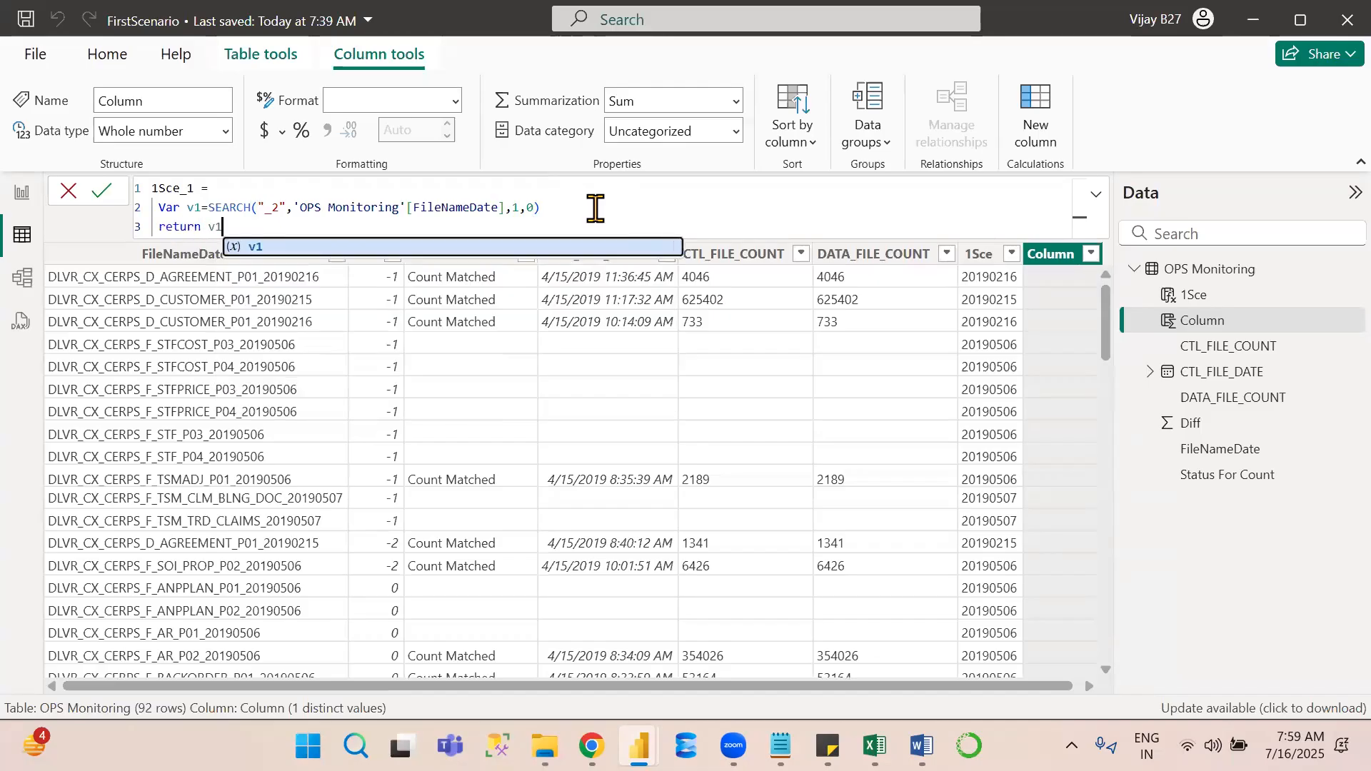
left_click(104, 192)
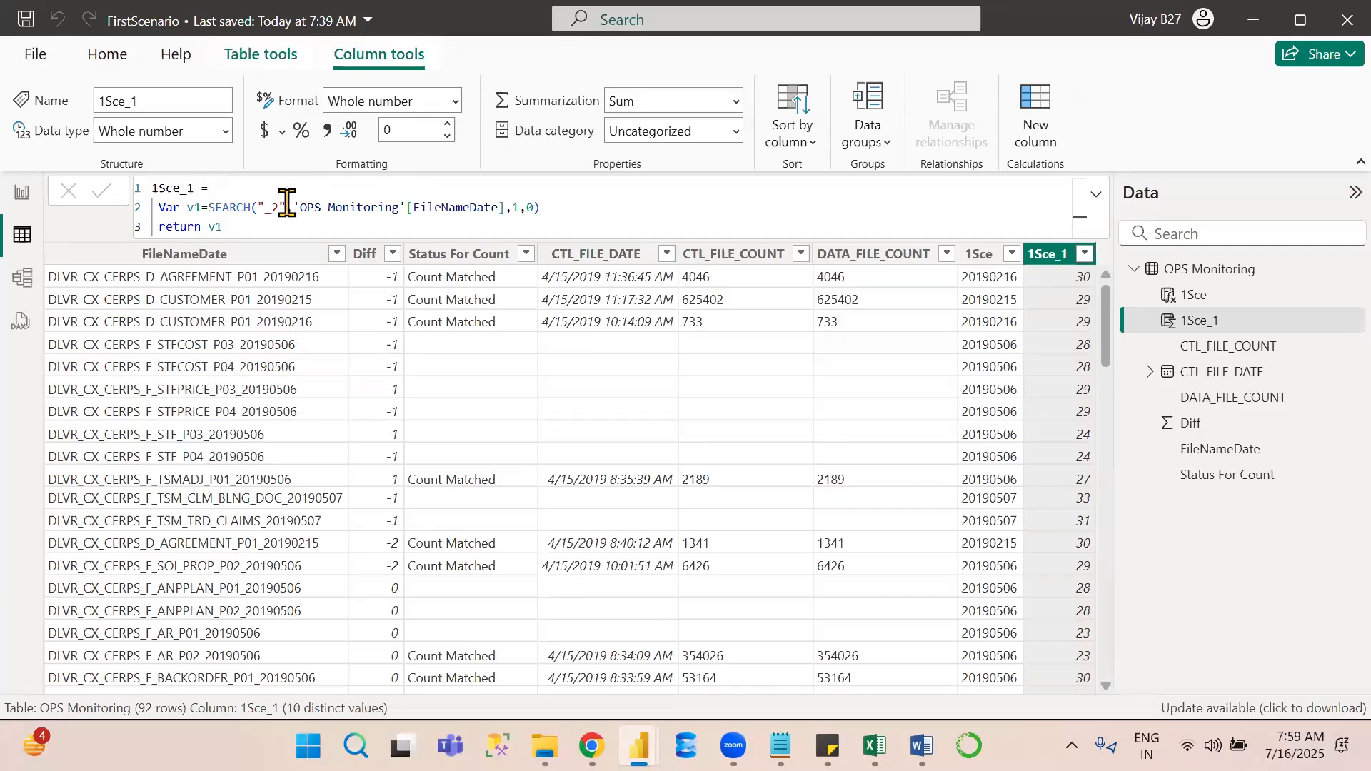
double_click(474, 206)
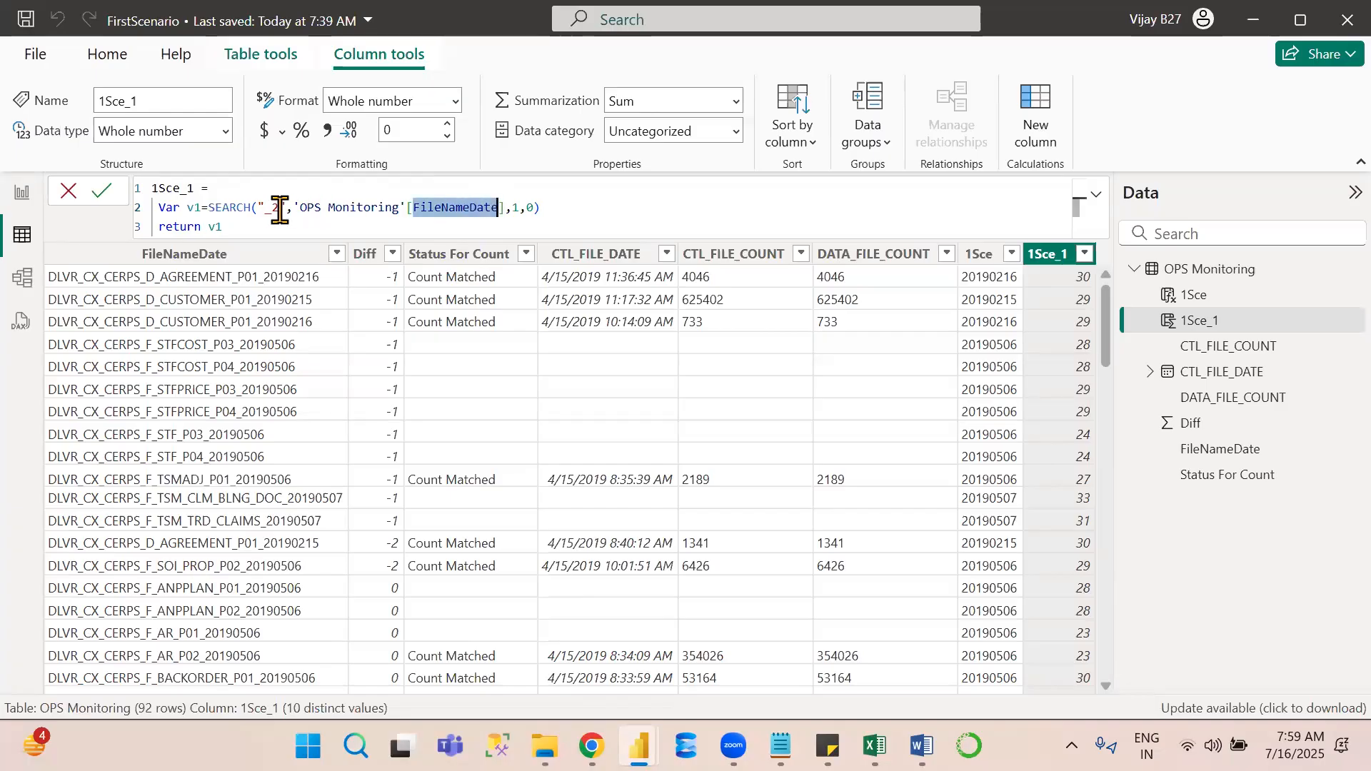
left_click_drag(279, 210, 264, 210)
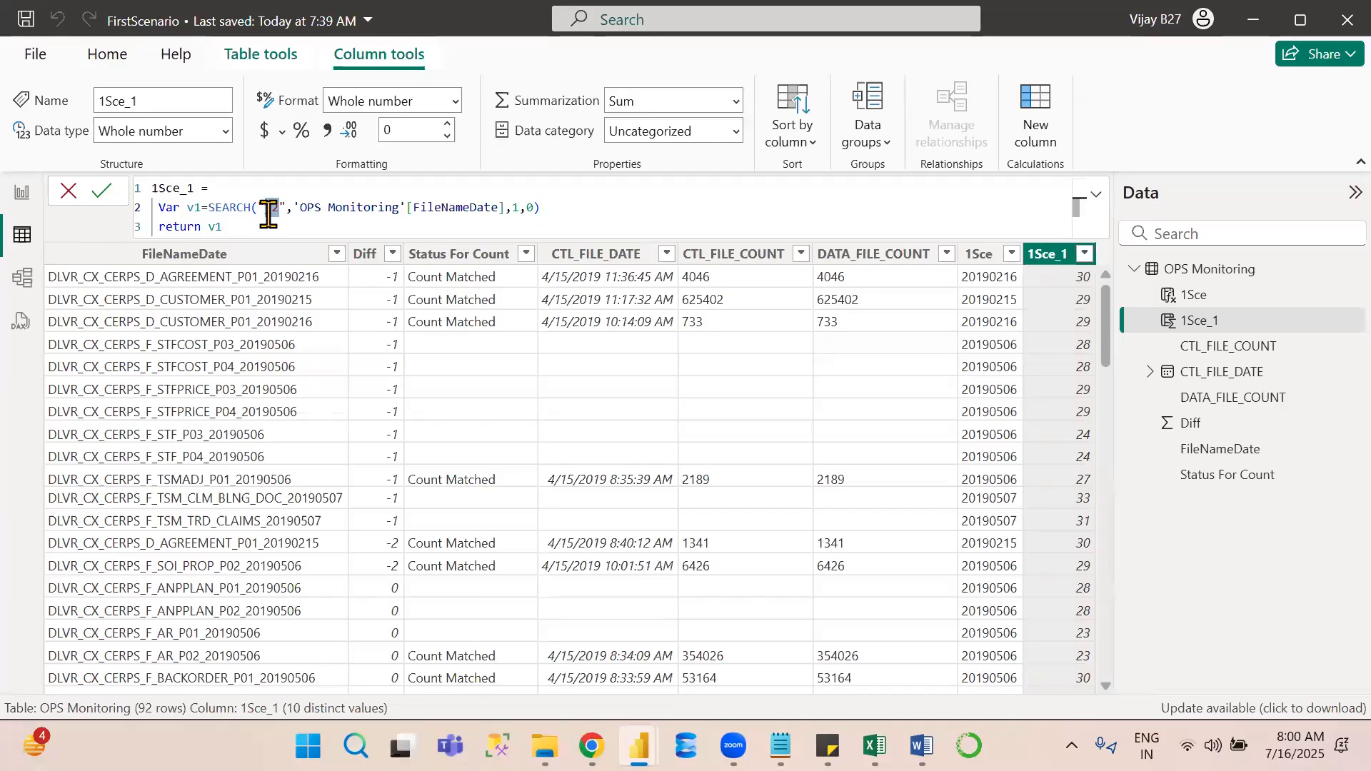
key("BackSpace")
key("ctrl+z")
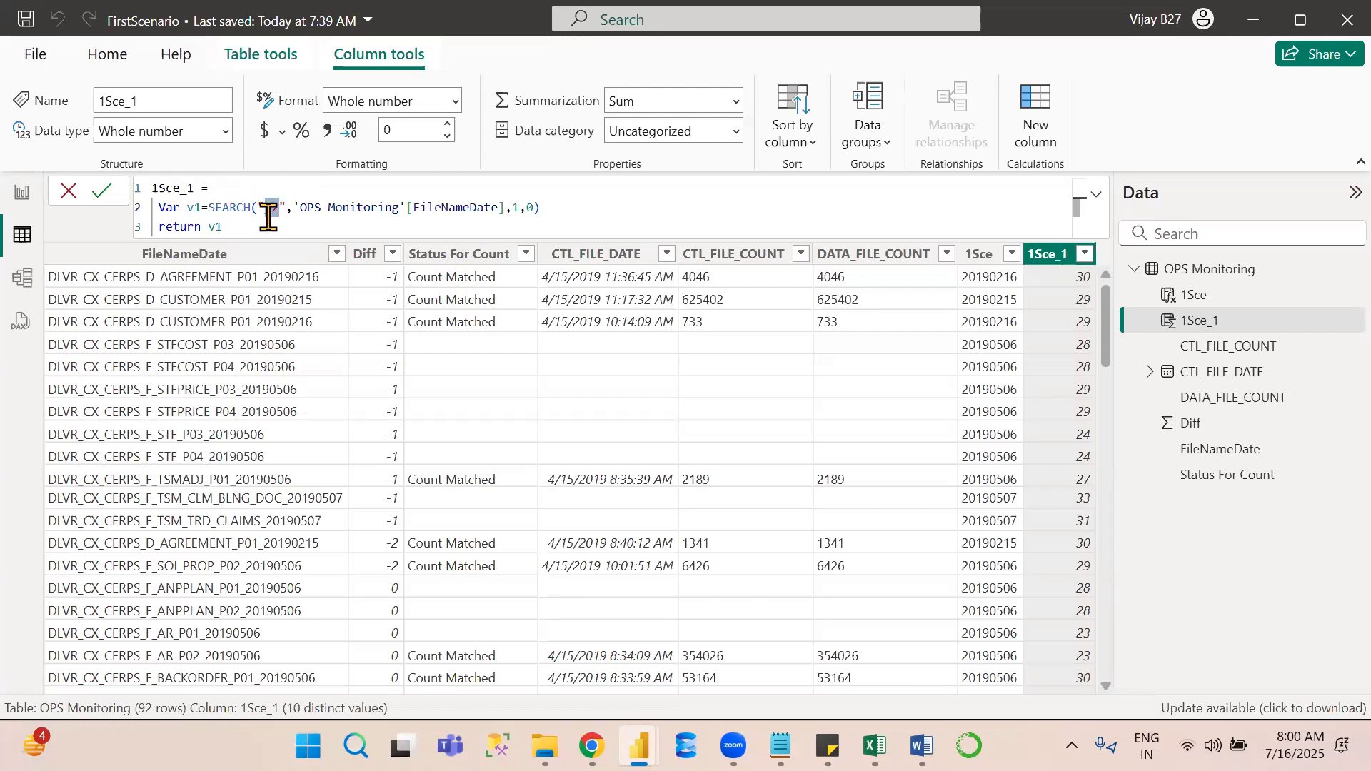
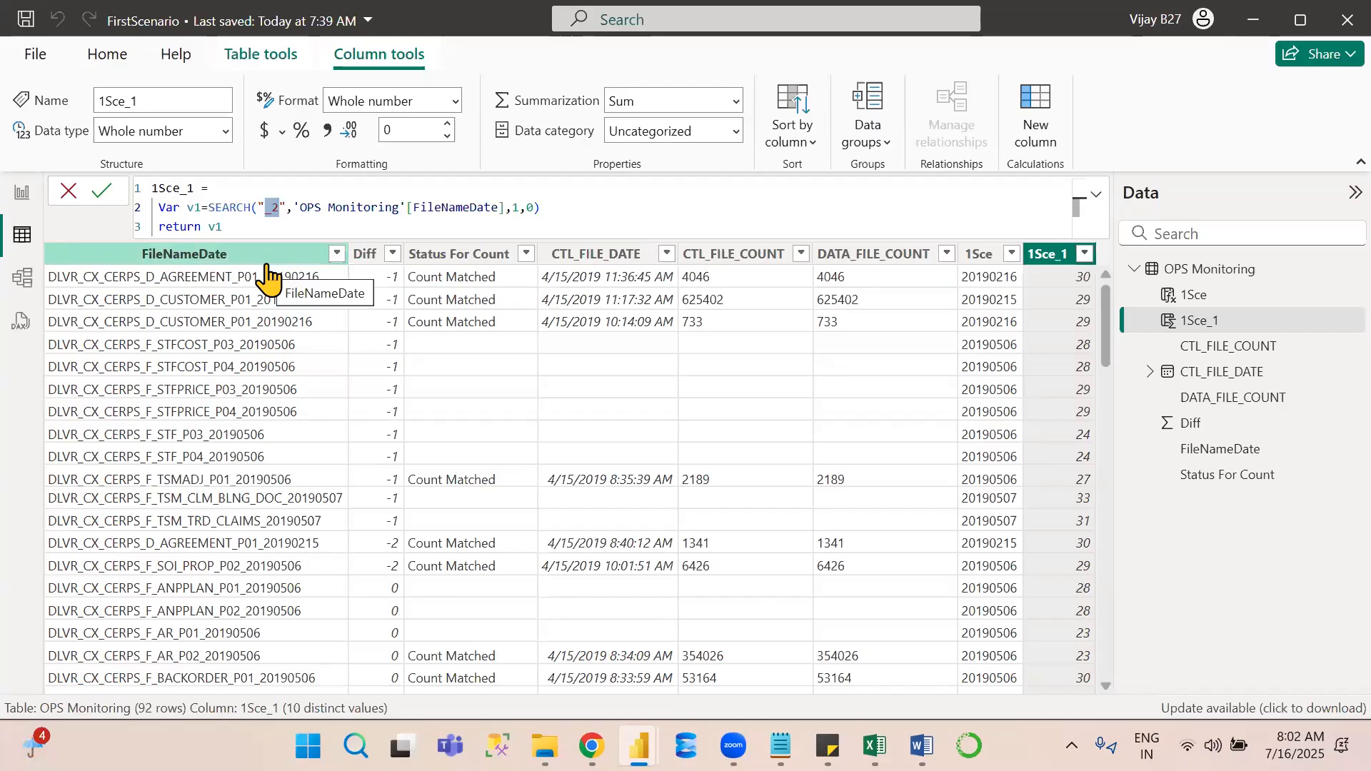
Add a variable v2 below v1 in the 1Sce_1 formula, starting MID with 'OPS Monitoring'[FileNameDate] as its text.
left_click(575, 208)
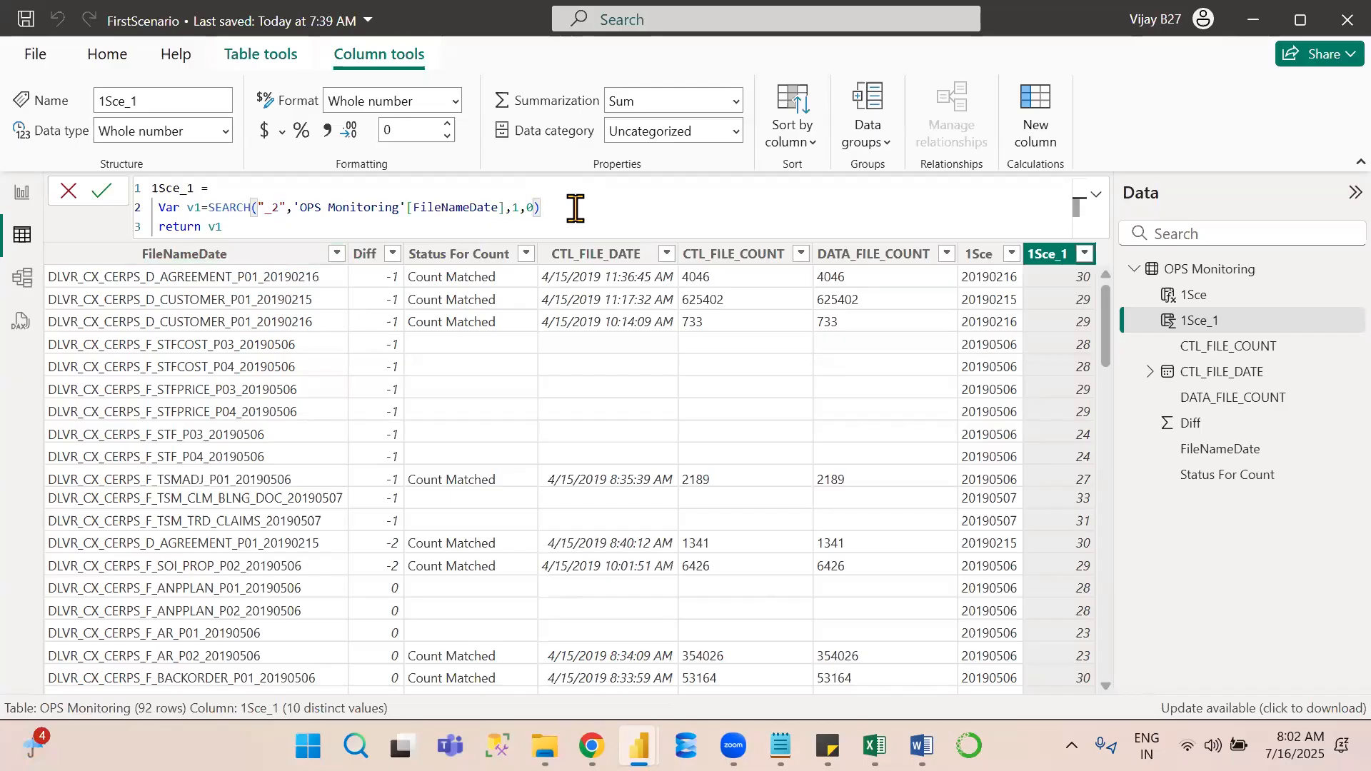
key("shift+Return")
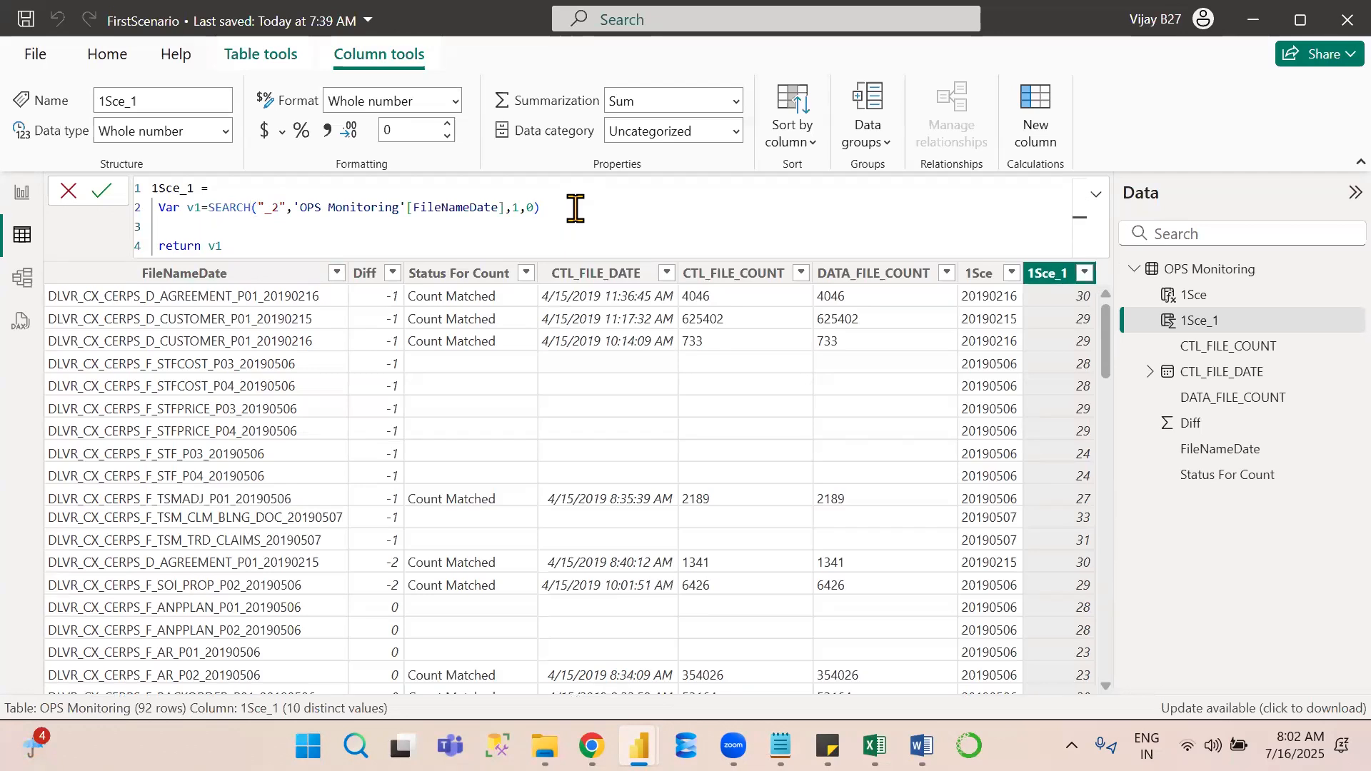
type("var v2=")
type("mid")
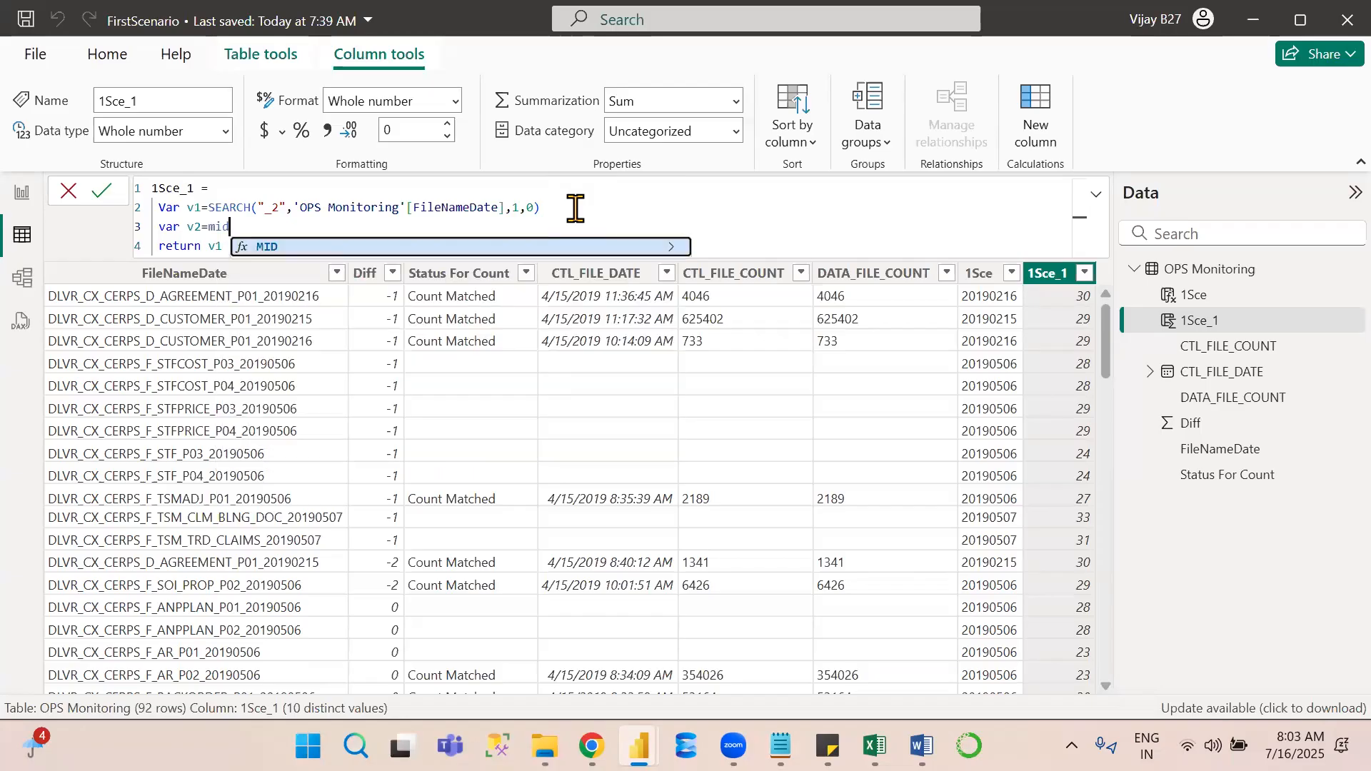
key("Tab")
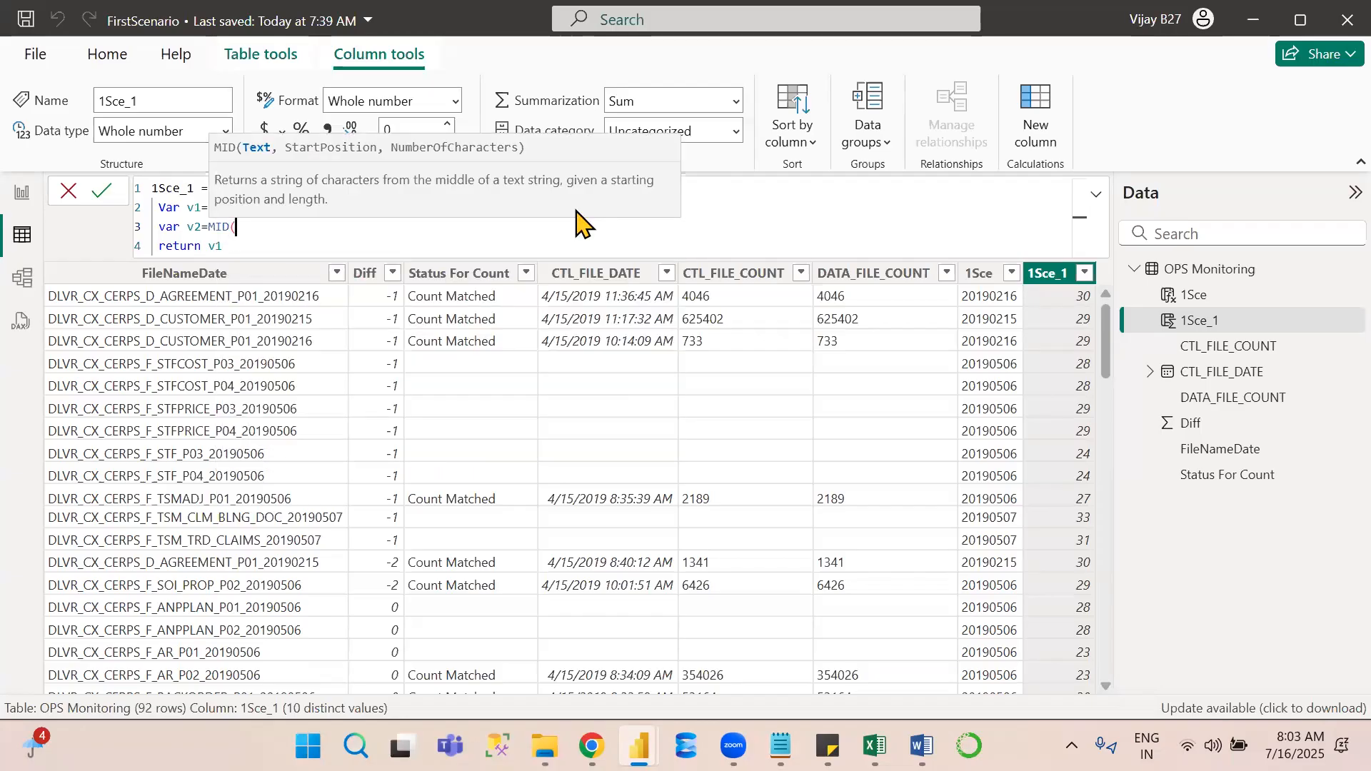
type("f")
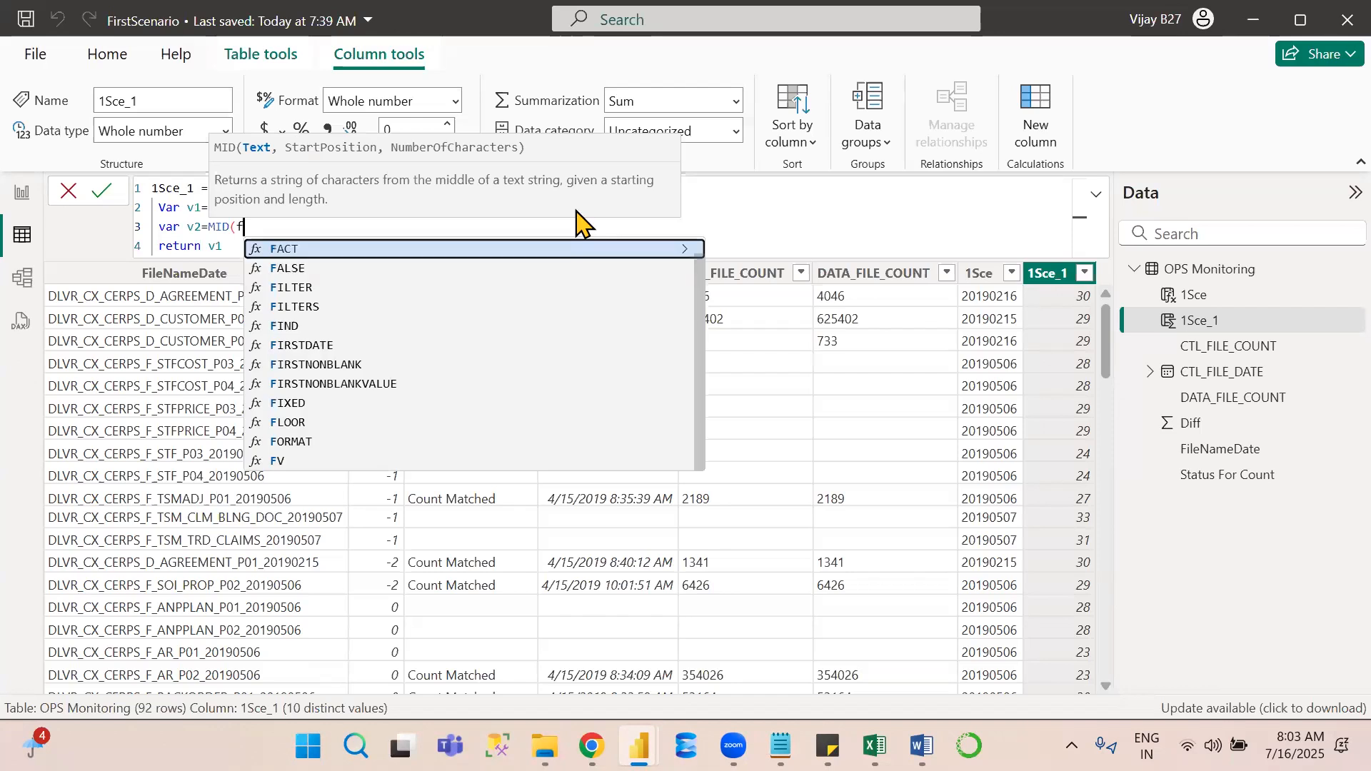
type("ile")
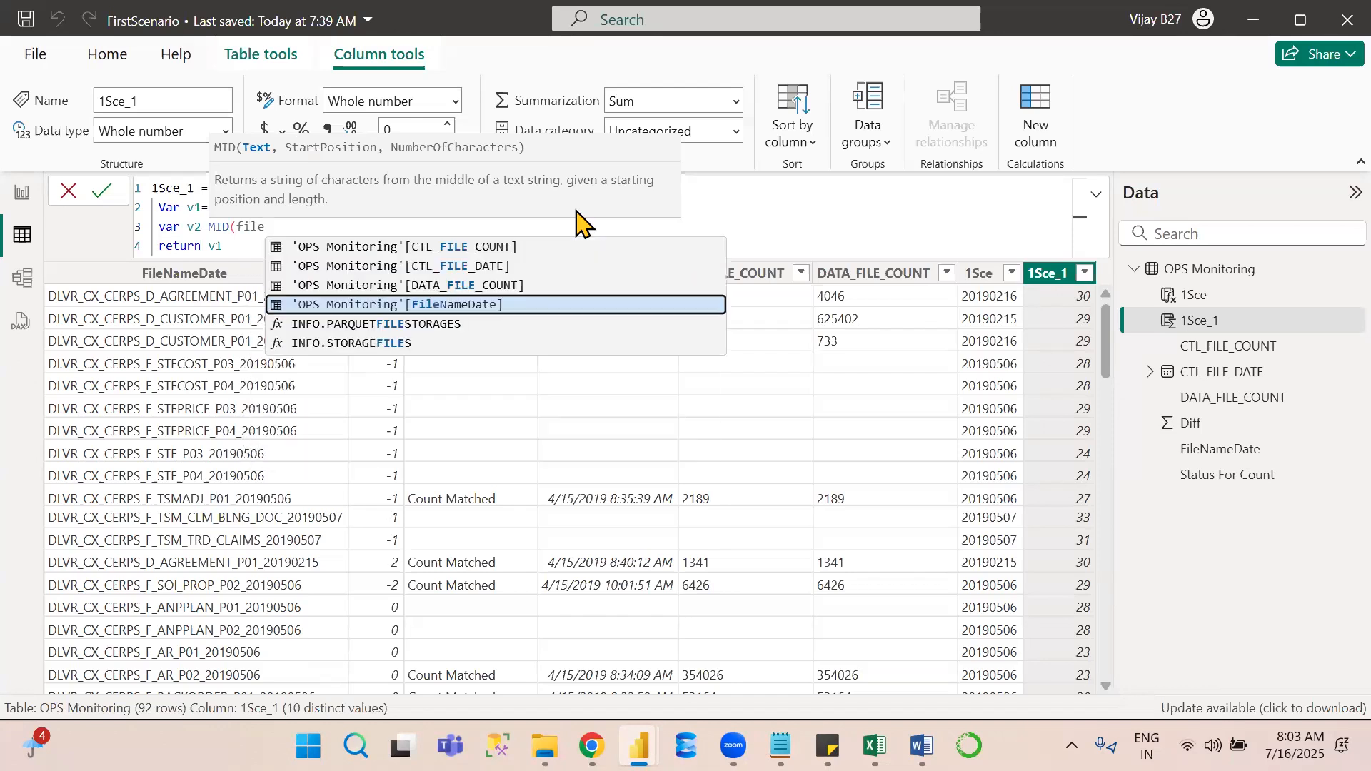
key("Tab")
type(",")
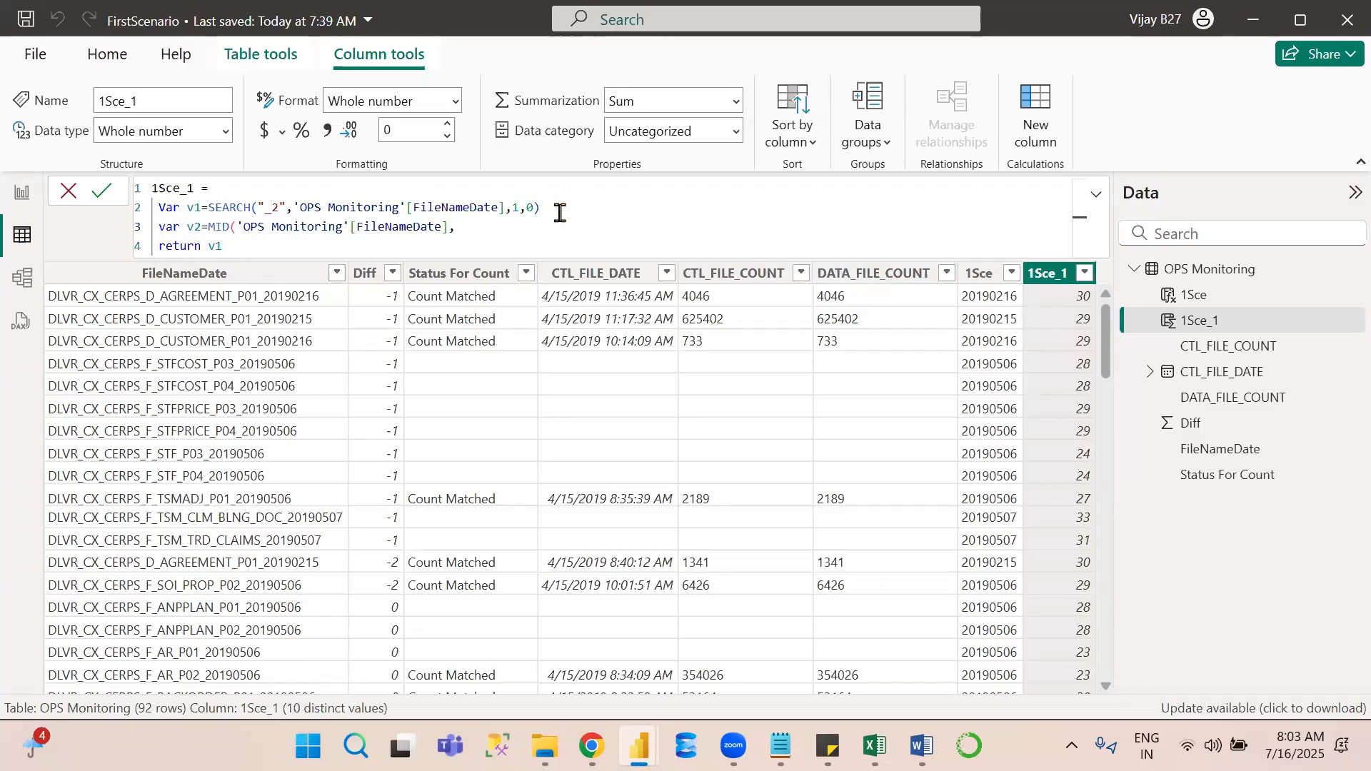
Complete v2's MID function with v1 as the start position and 8 as the number of characters.
left_click_drag(541, 207, 213, 208)
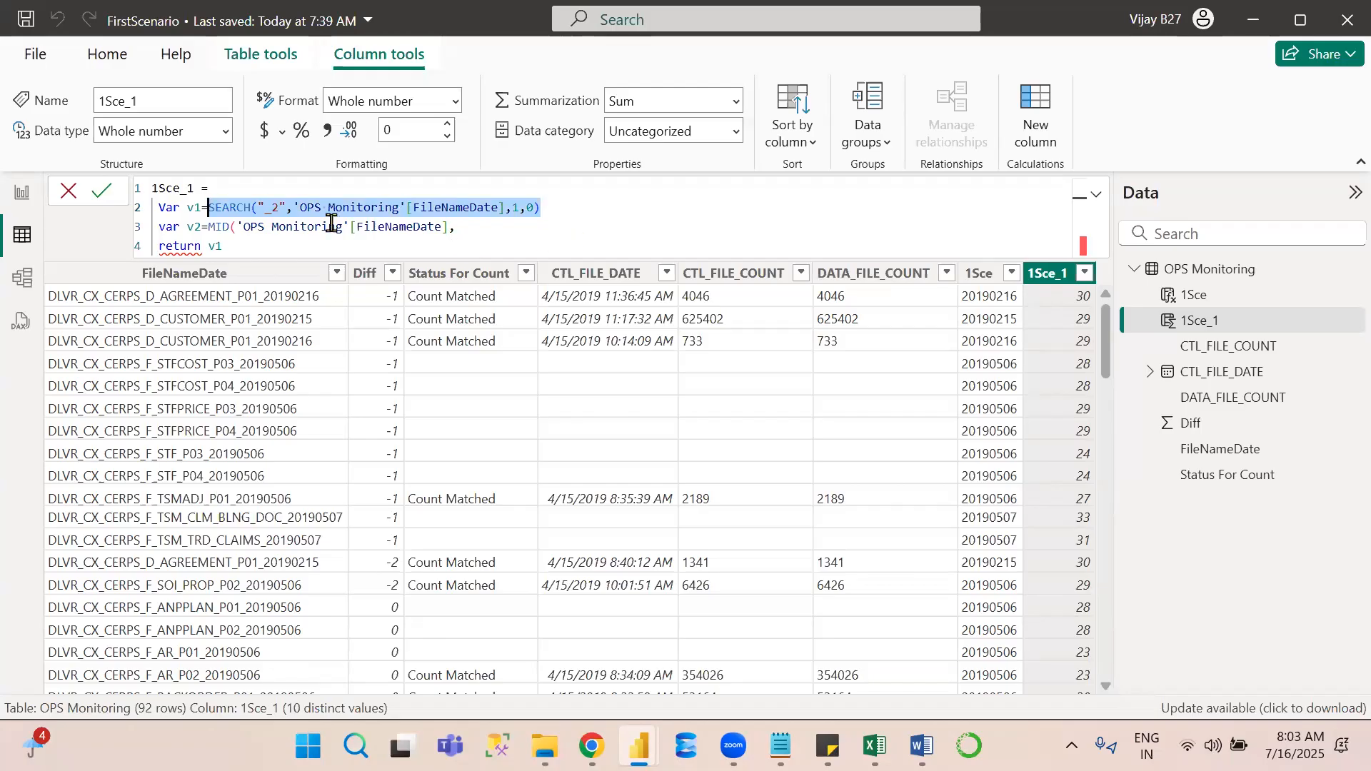
left_click(500, 233)
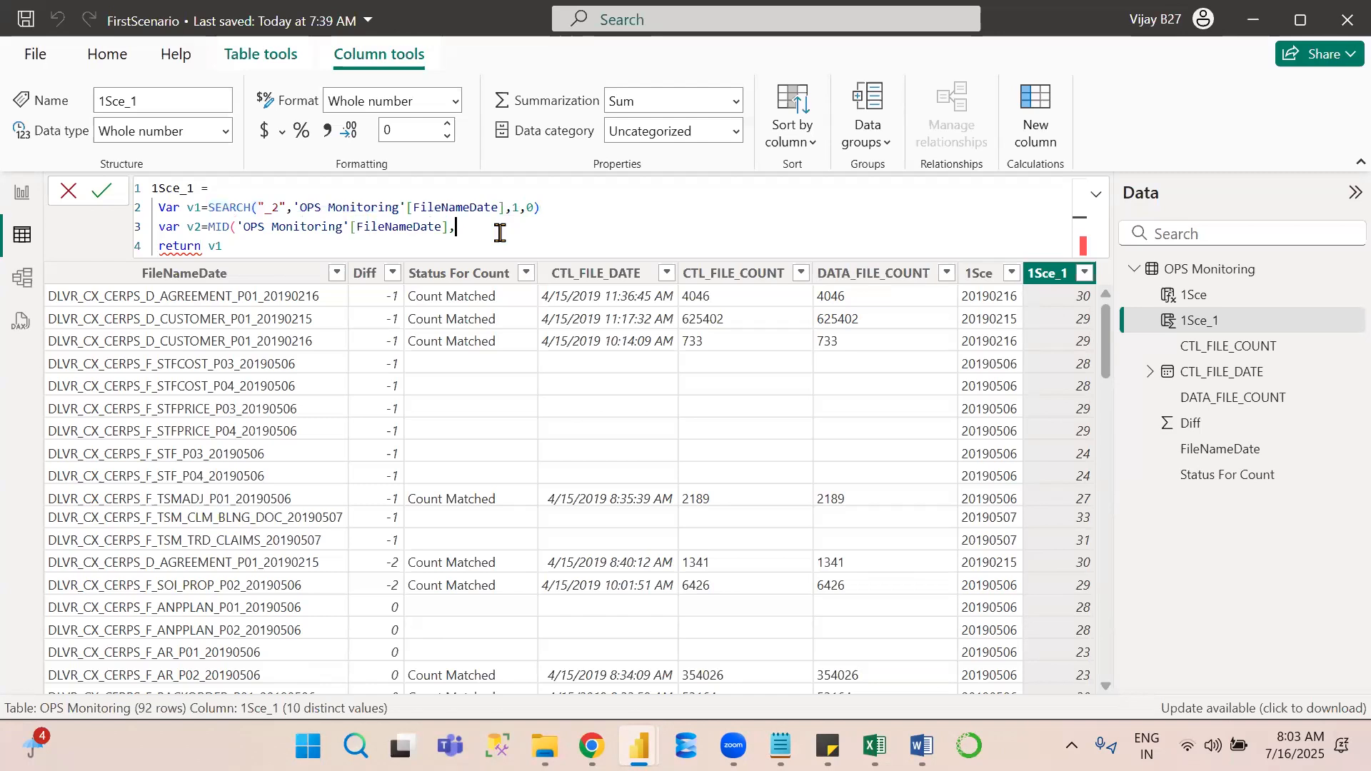
type("v1,")
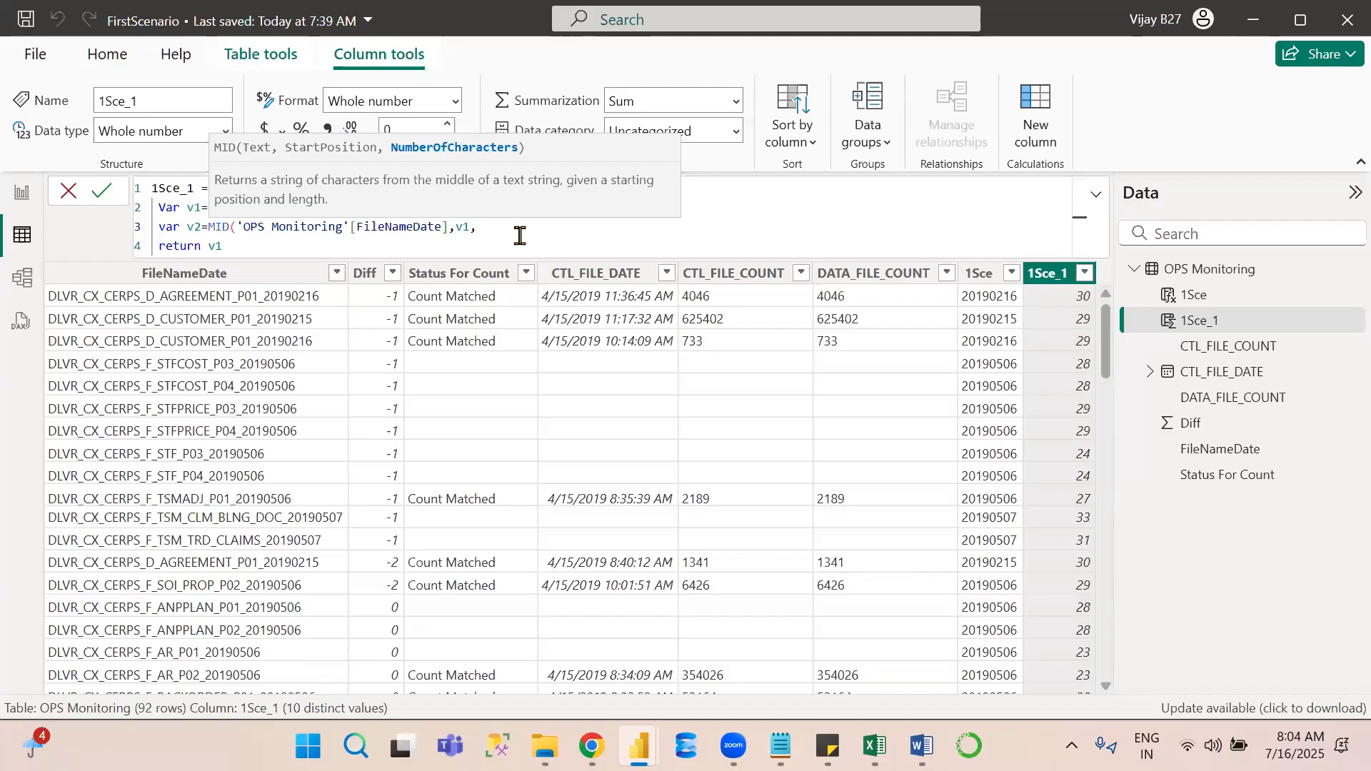
type("8)")
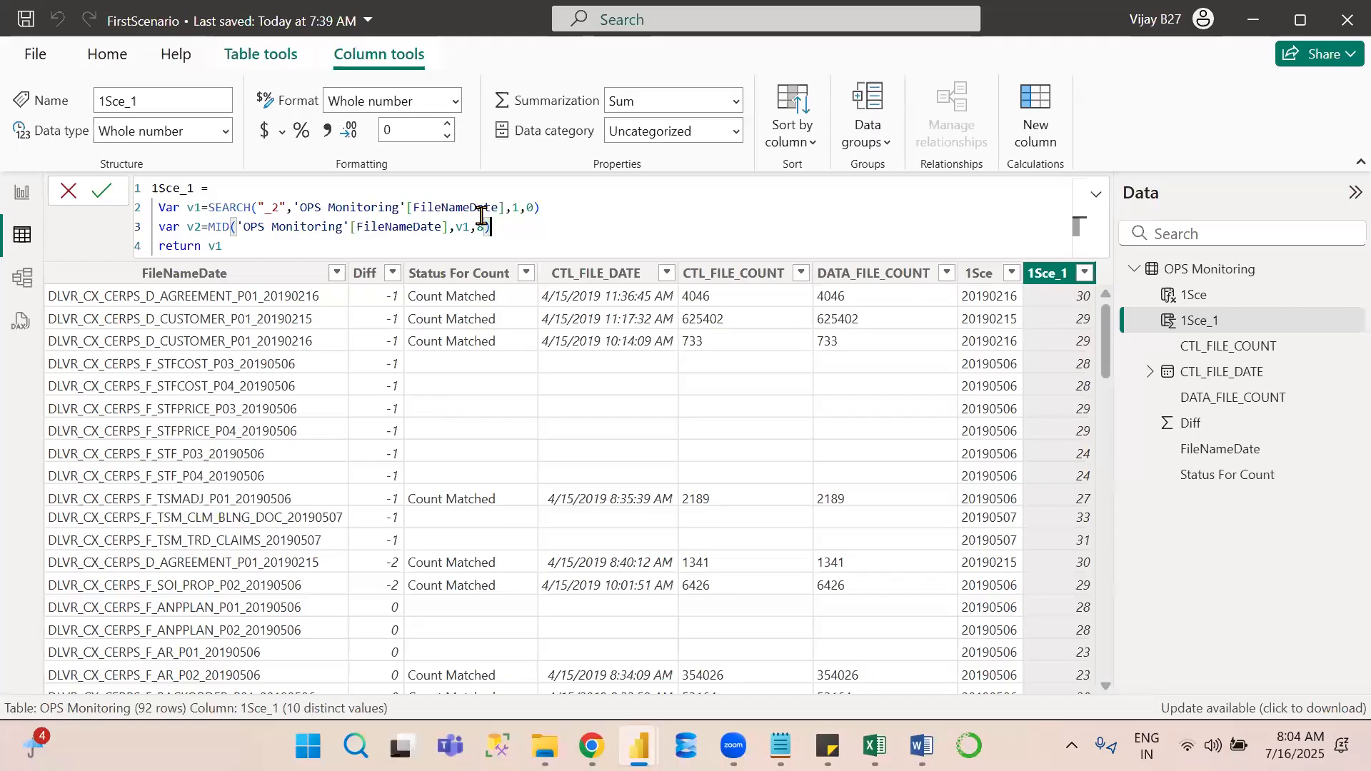
Make the 1Sce_1 formula return v2 instead of v1 and commit it.
left_click(308, 248)
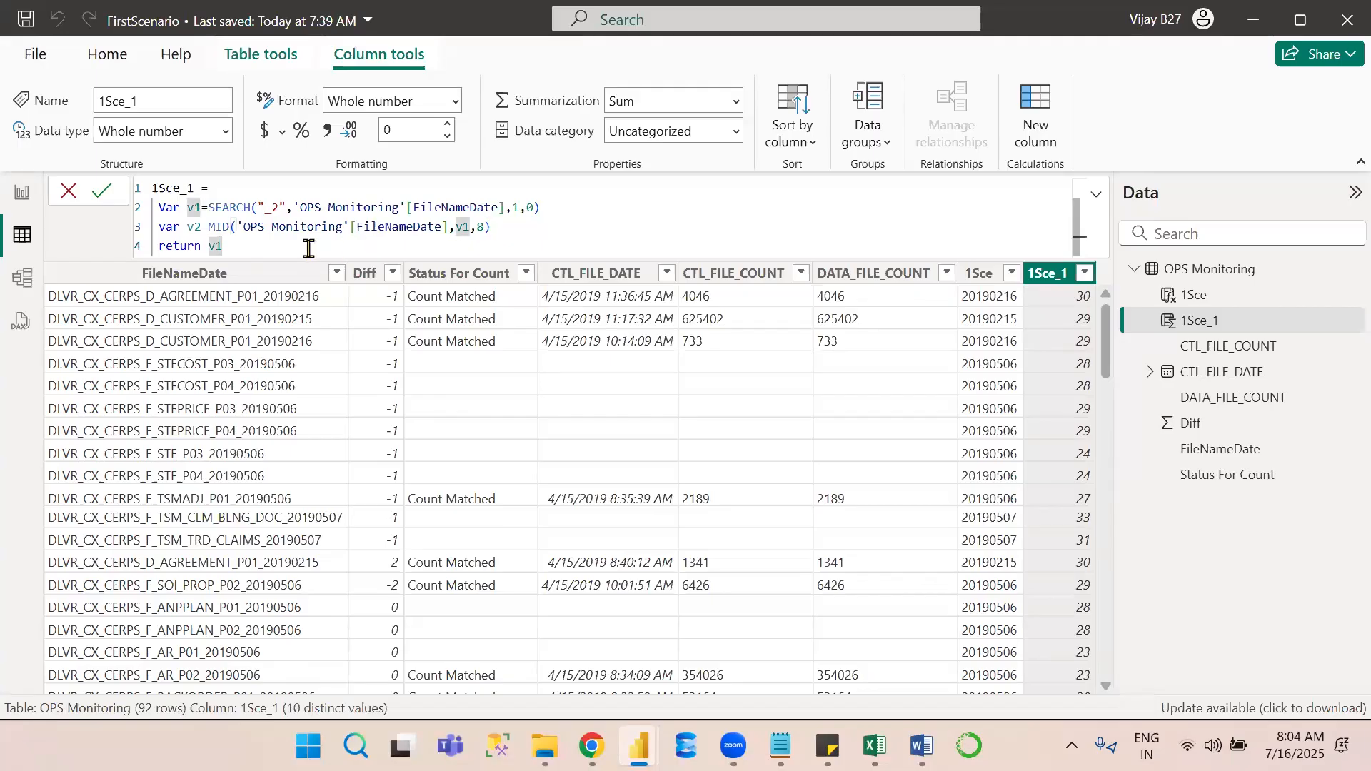
key("BackSpace")
type("2")
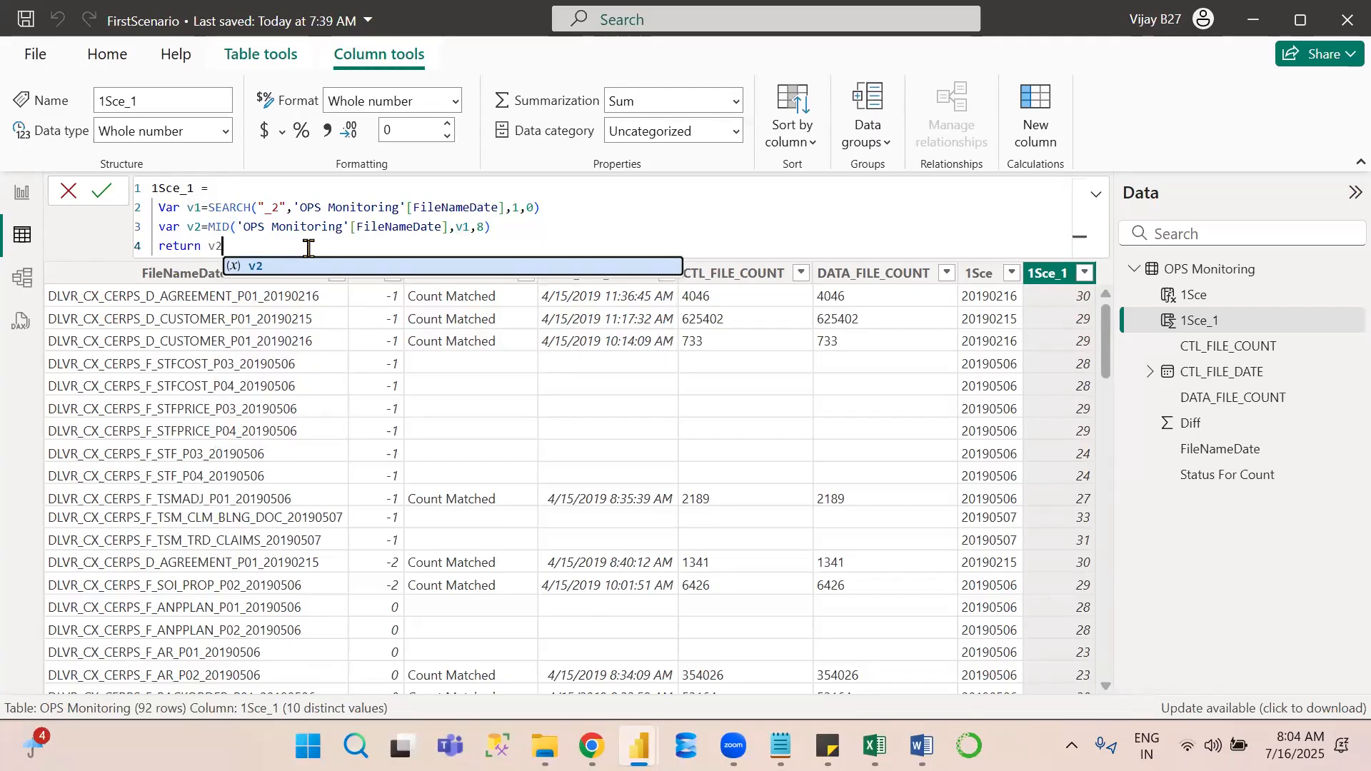
left_click(102, 192)
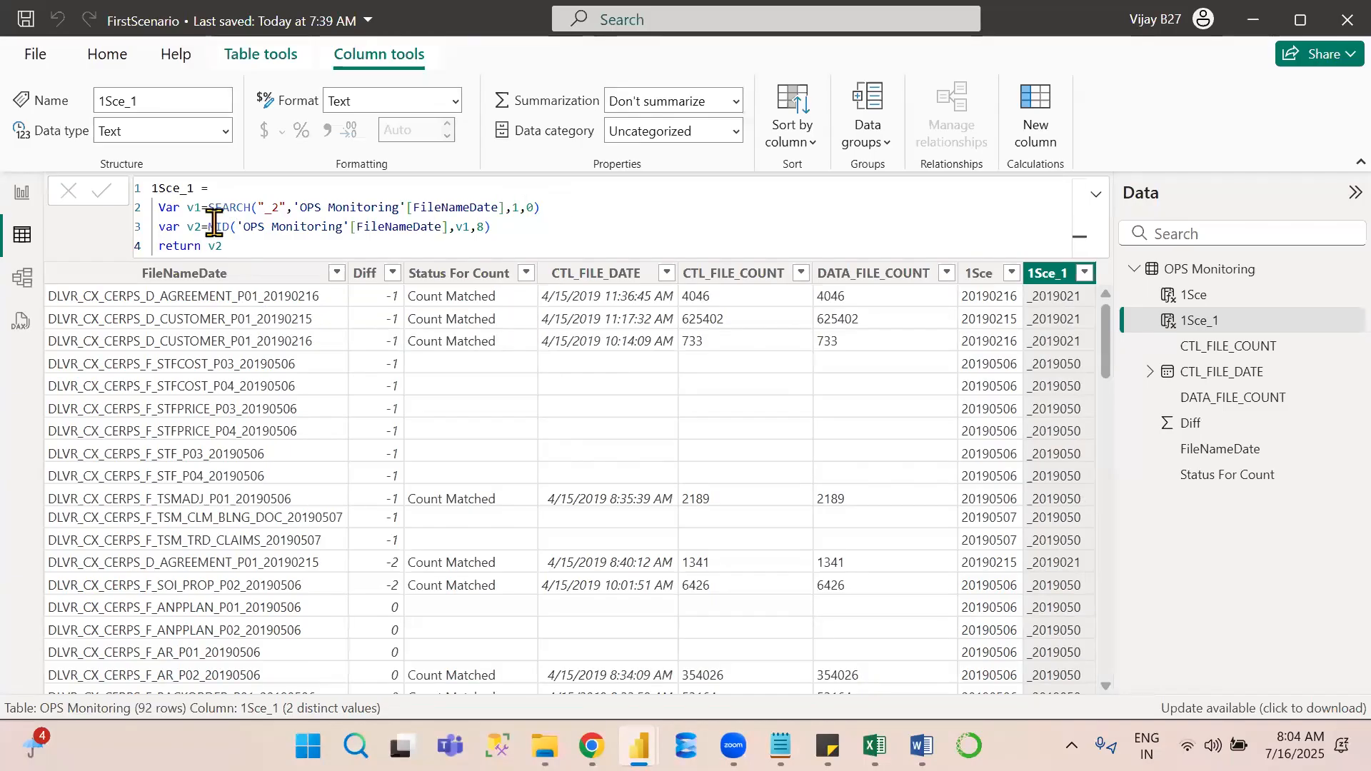
Add +1 after v1's SEARCH expression so extraction starts past the underscore, and commit the 1Sce_1 formula.
left_click_drag(211, 209, 578, 207)
left_click(577, 206)
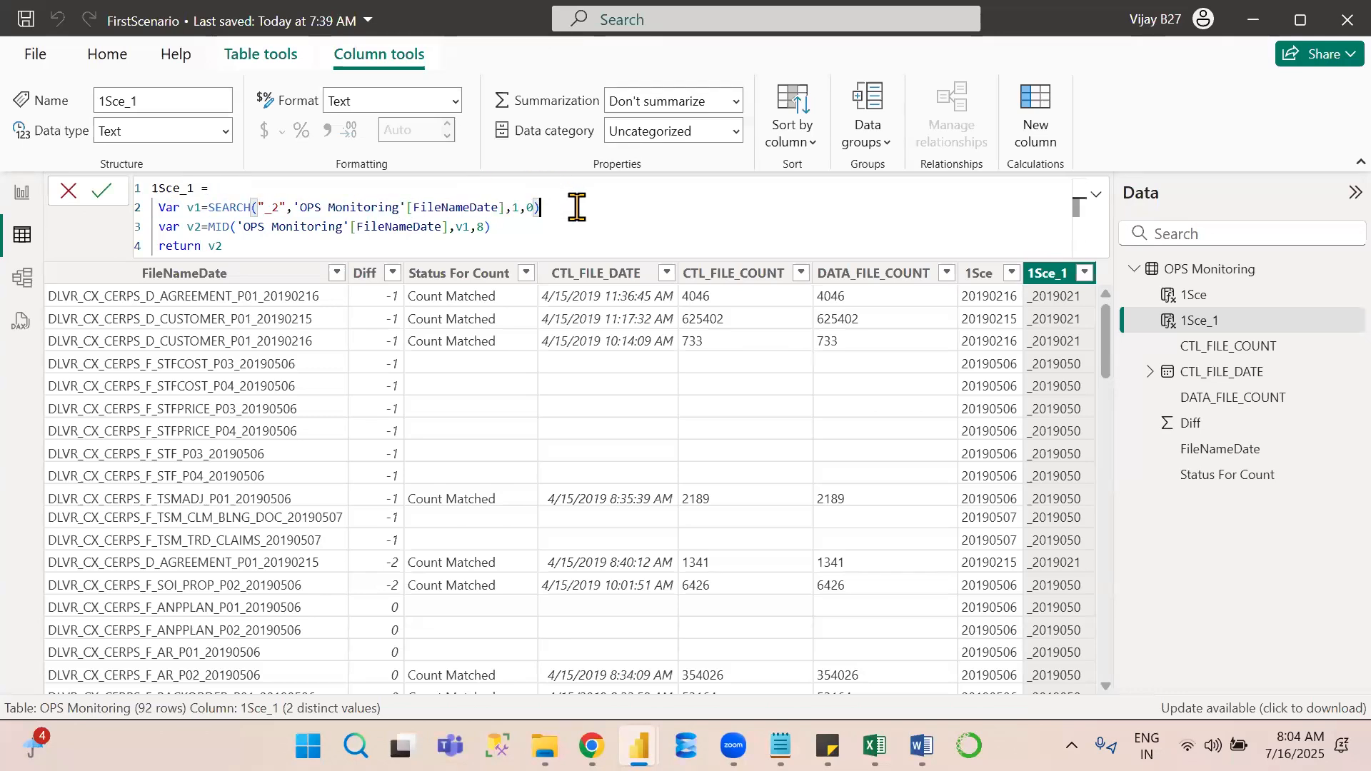
type("+1")
left_click(103, 190)
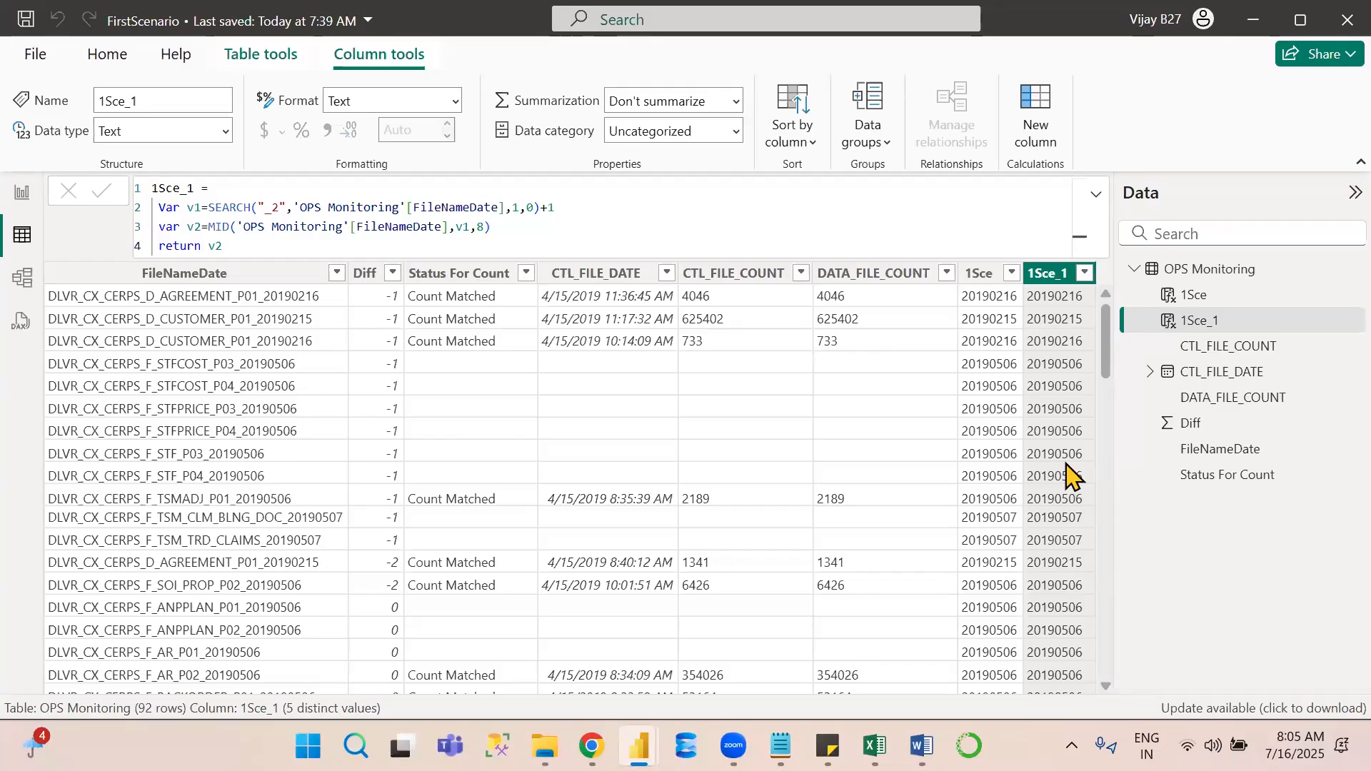
Replace the 8 in v2's MID function with LEN of 'OPS Monitoring'[FileNameDate] and commit the 1Sce_1 formula.
left_click(480, 230)
type("8")
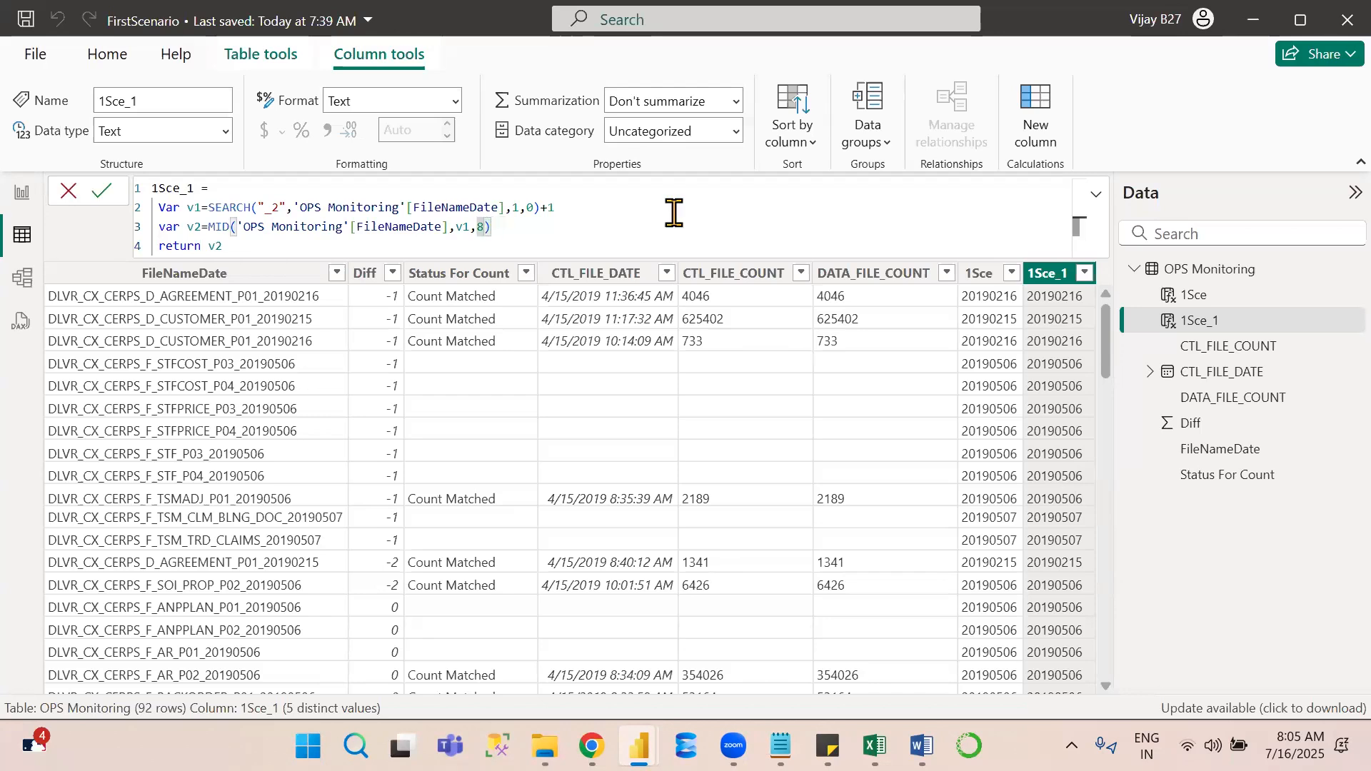
key("BackSpace")
type("len")
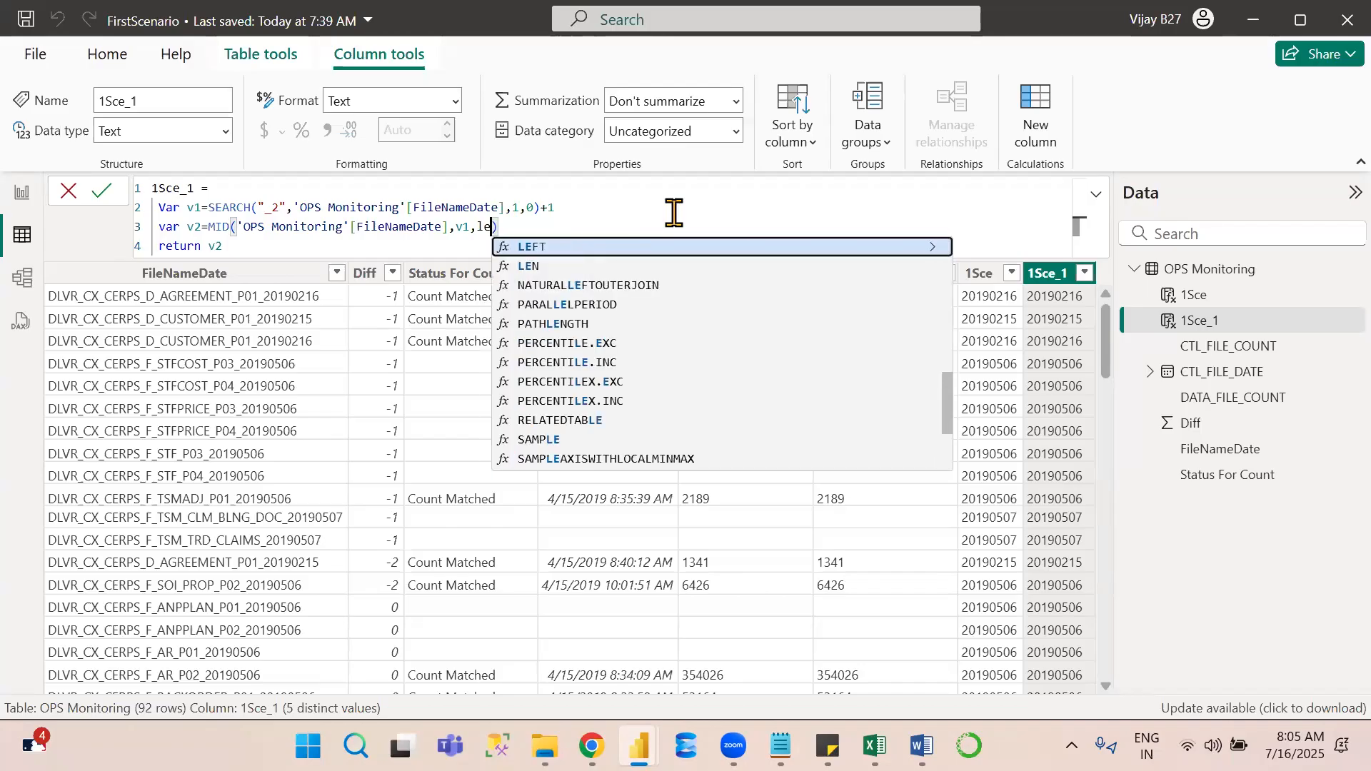
type("(")
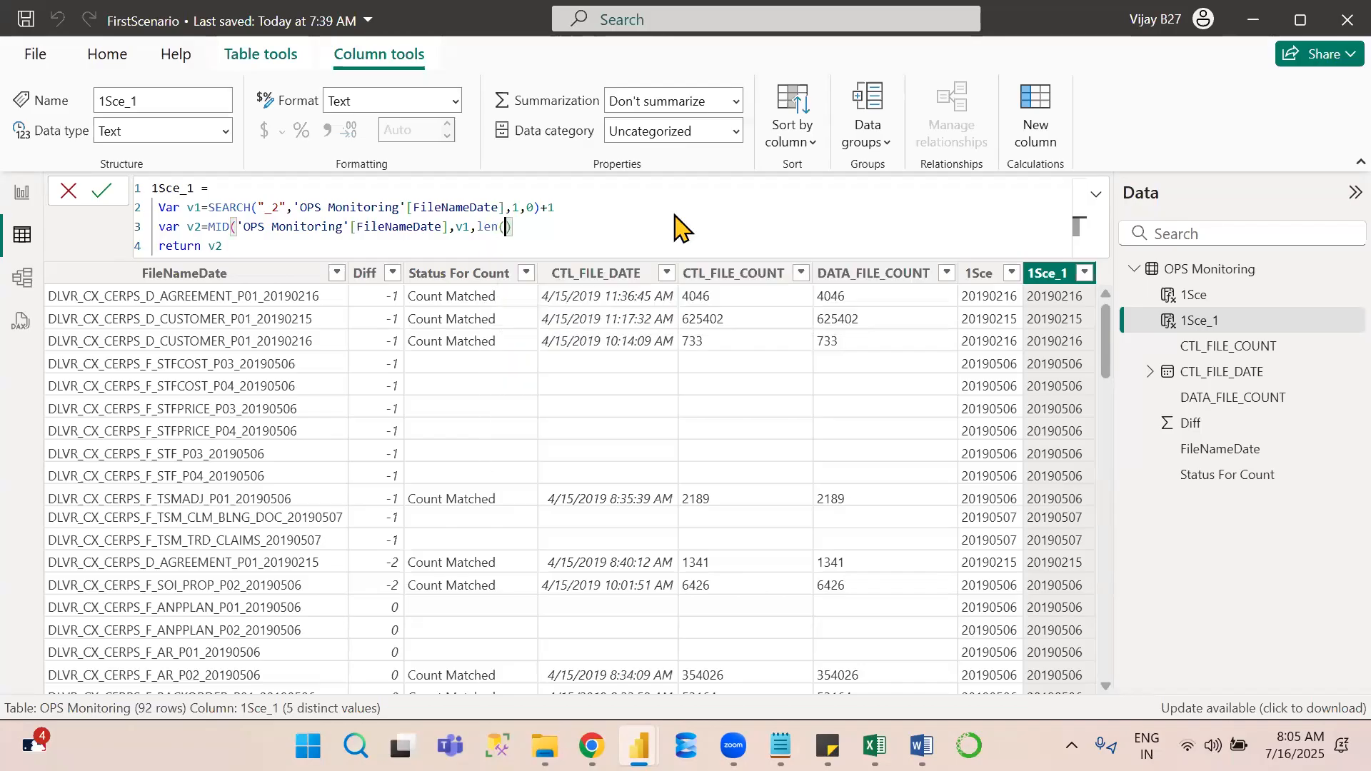
type("fil")
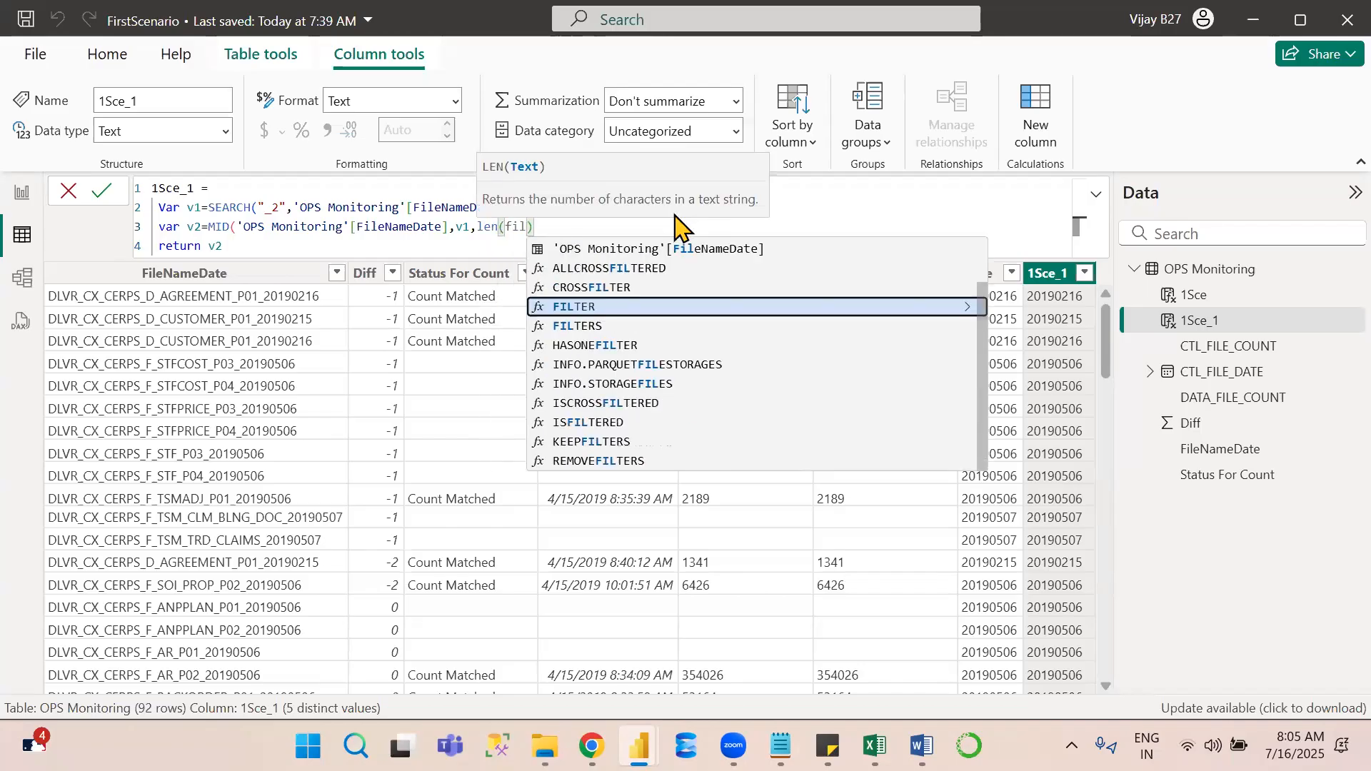
key("Up")
key("Up")
key("Up")
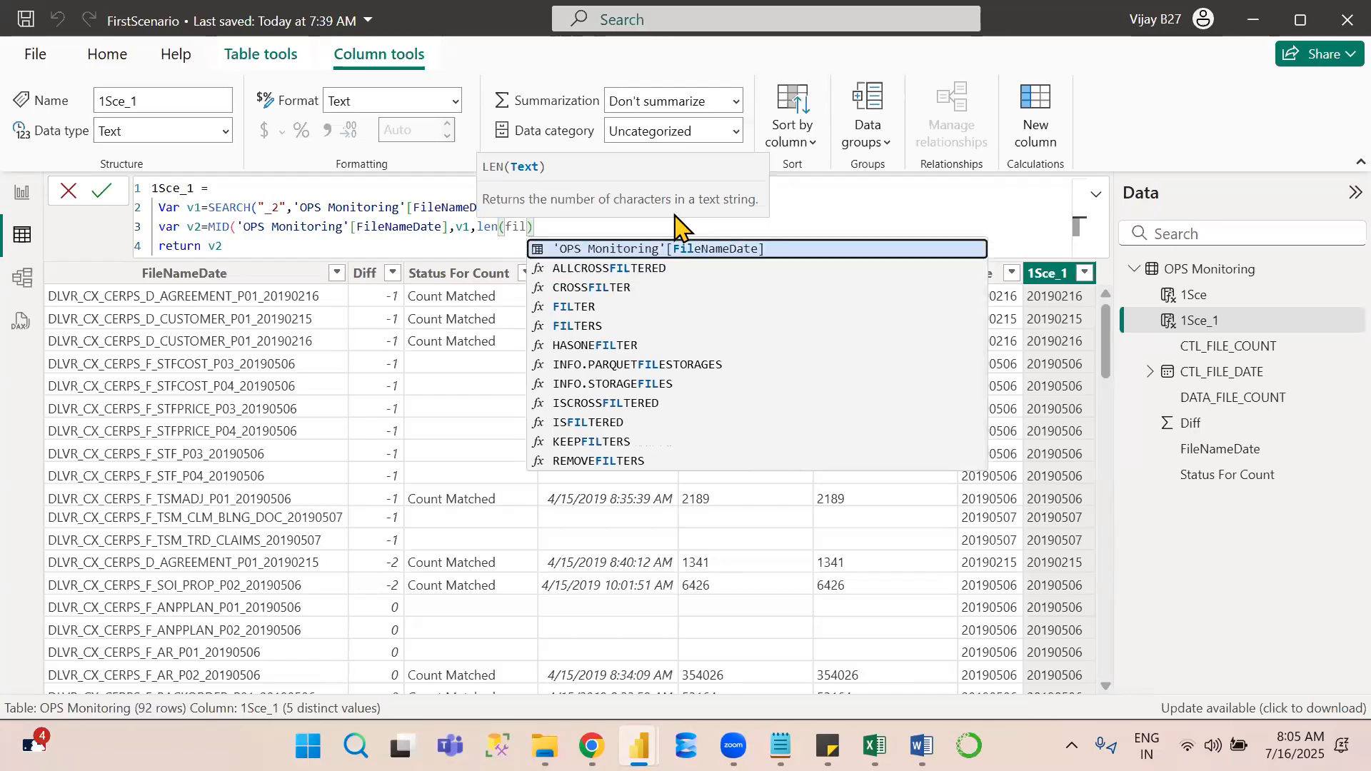
key("Tab")
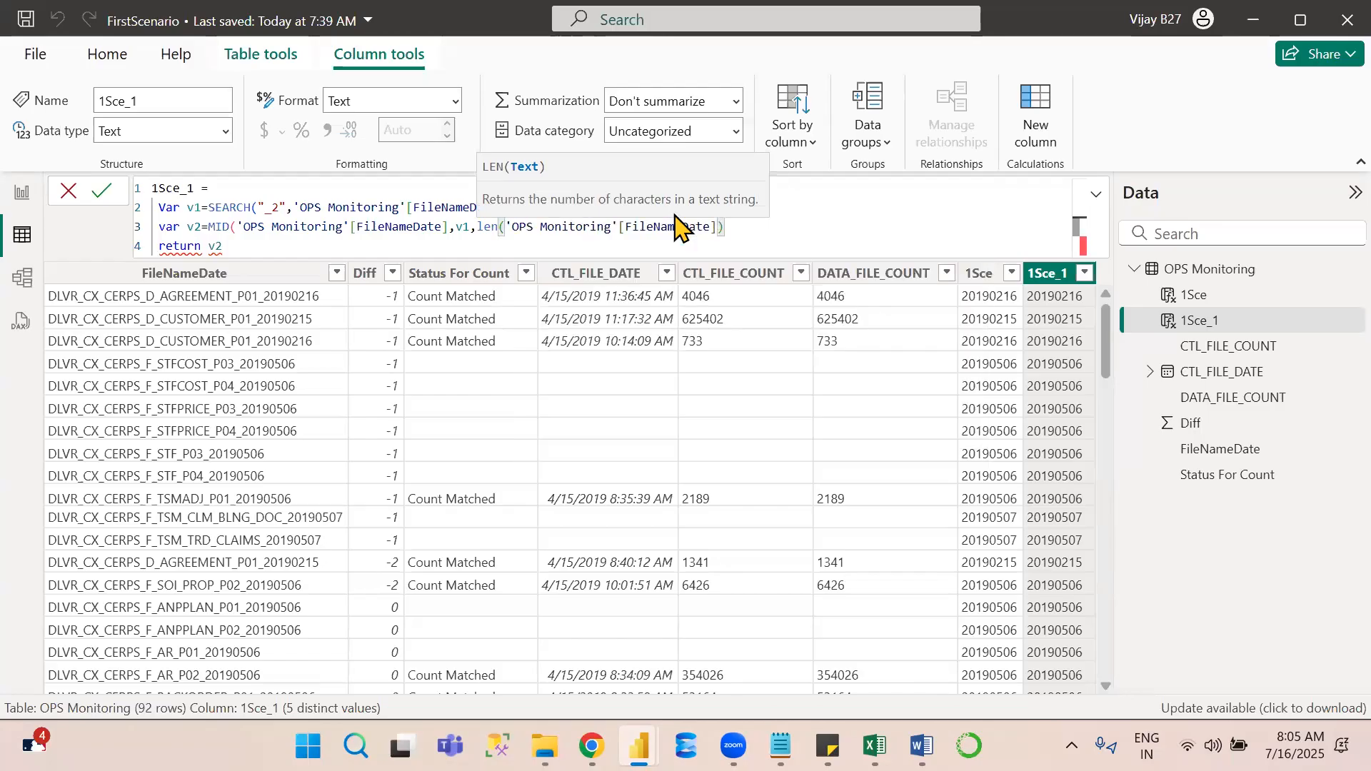
type(")")
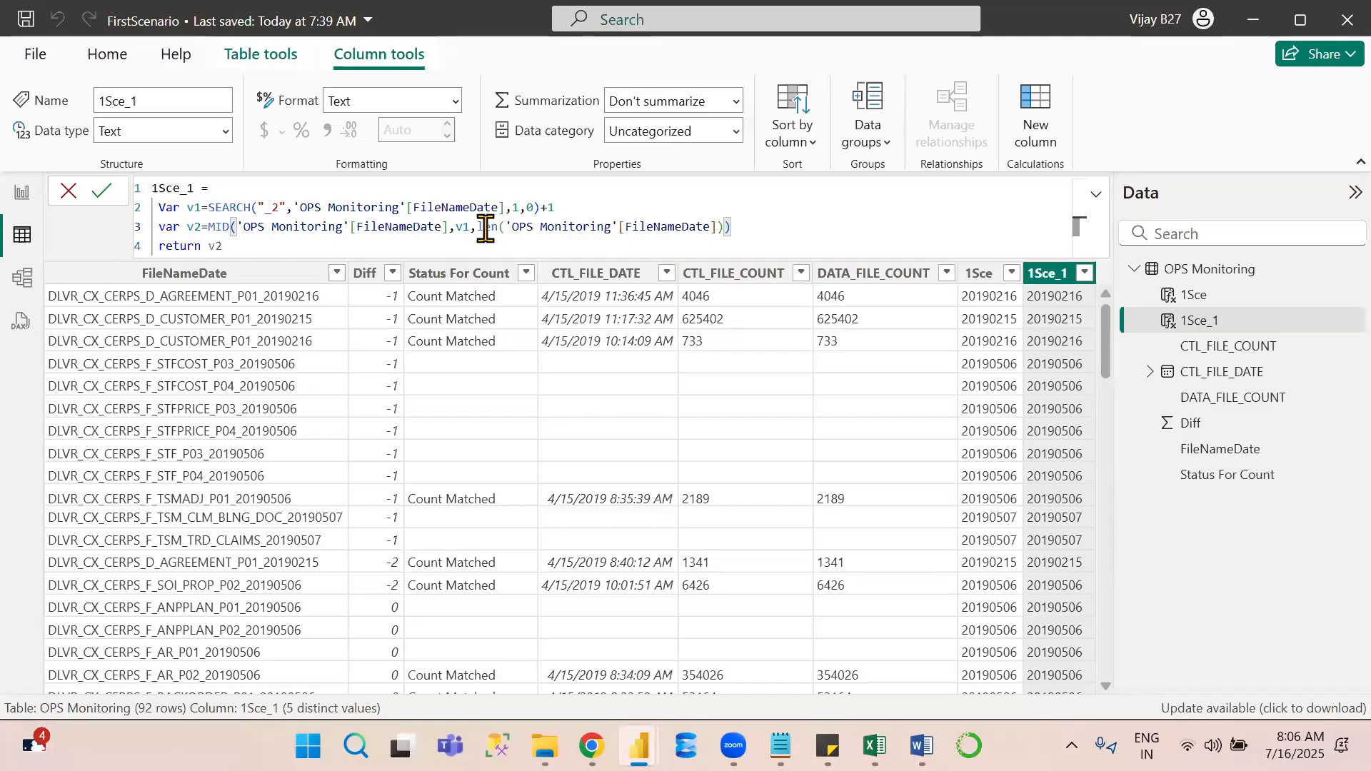
left_click_drag(477, 226, 724, 223)
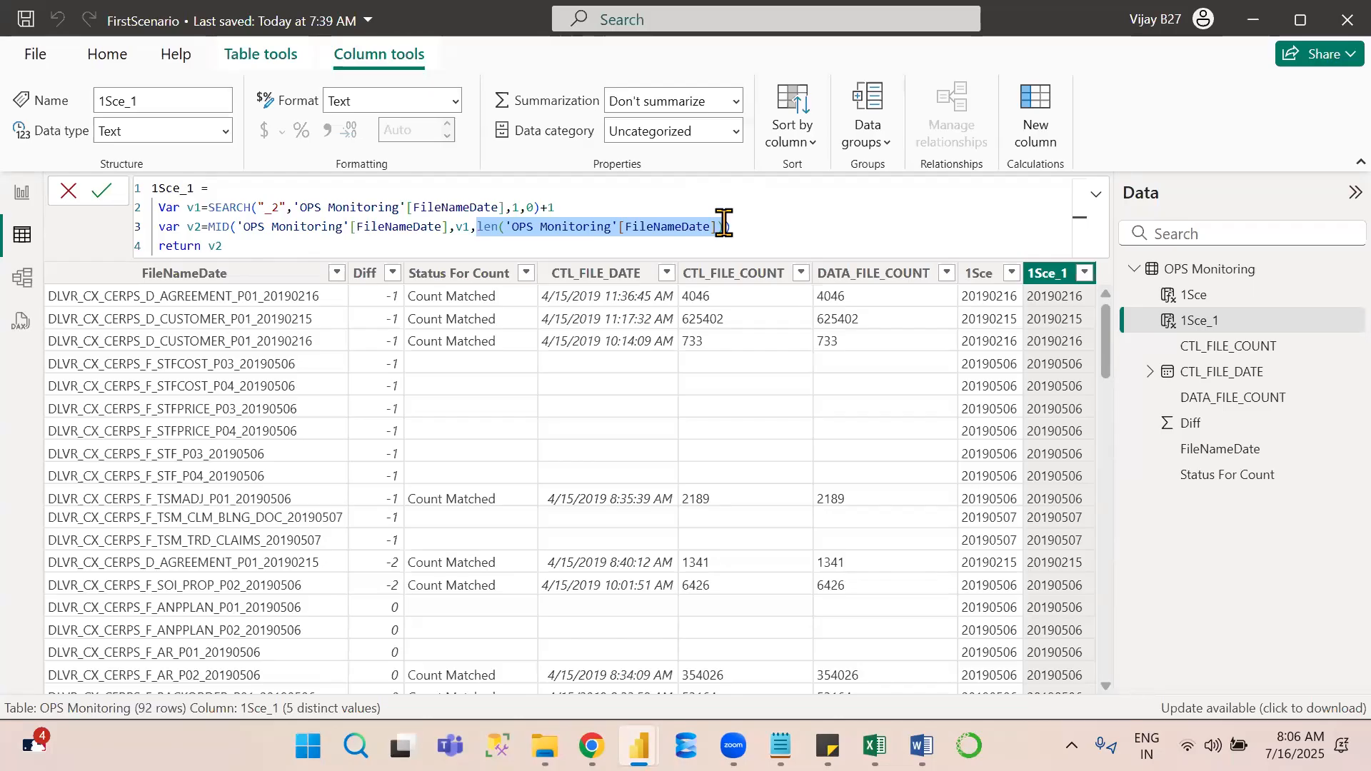
left_click(25, 19)
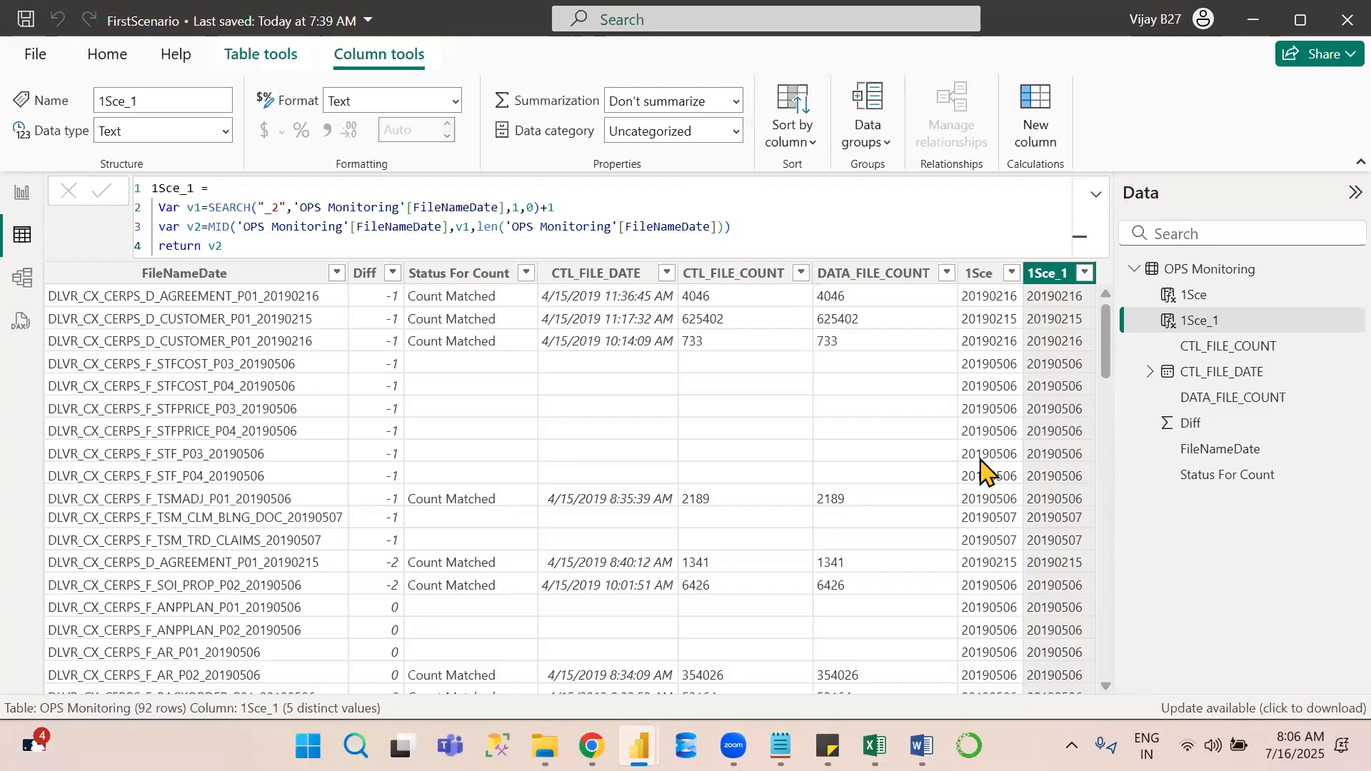
Review the formulas of the 1Sce and 1Sce_1 columns and read the second question in the Notepad question list.
left_click(978, 279)
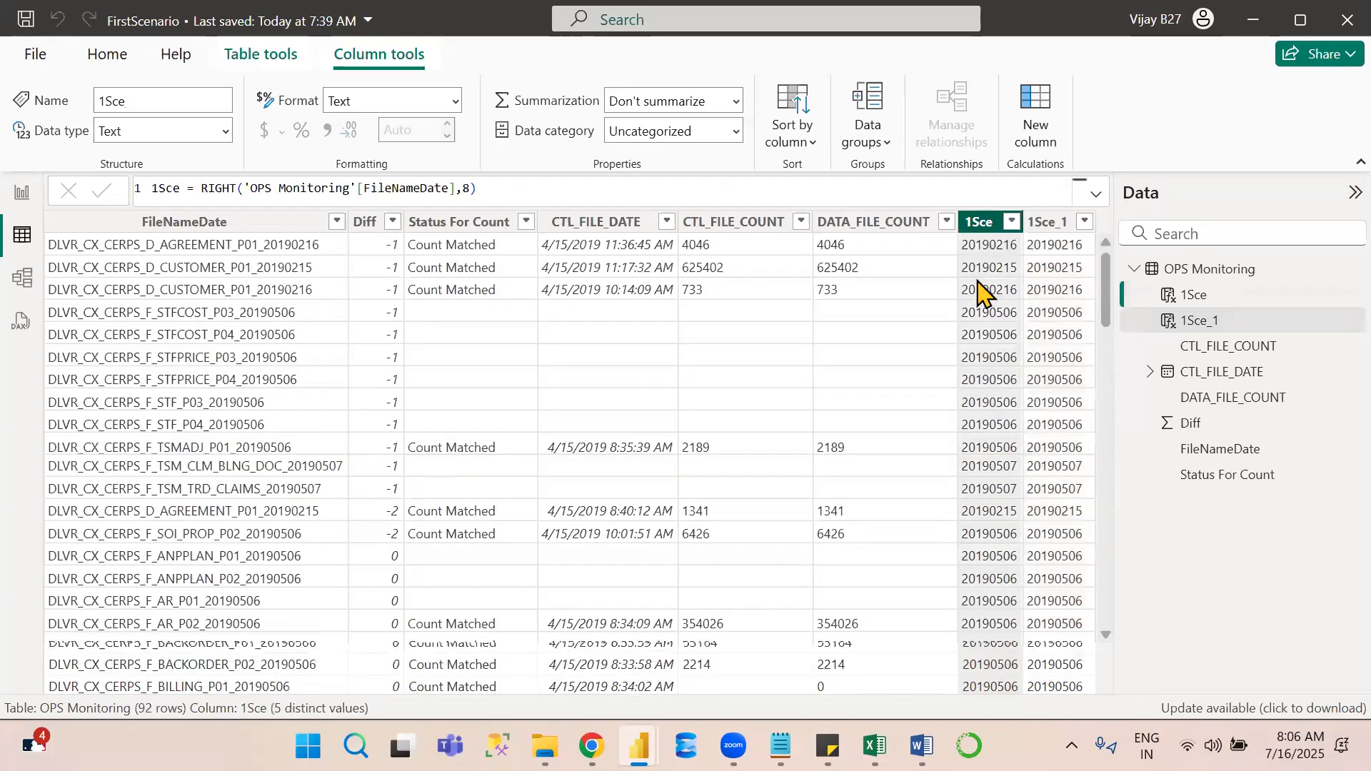
left_click(1050, 222)
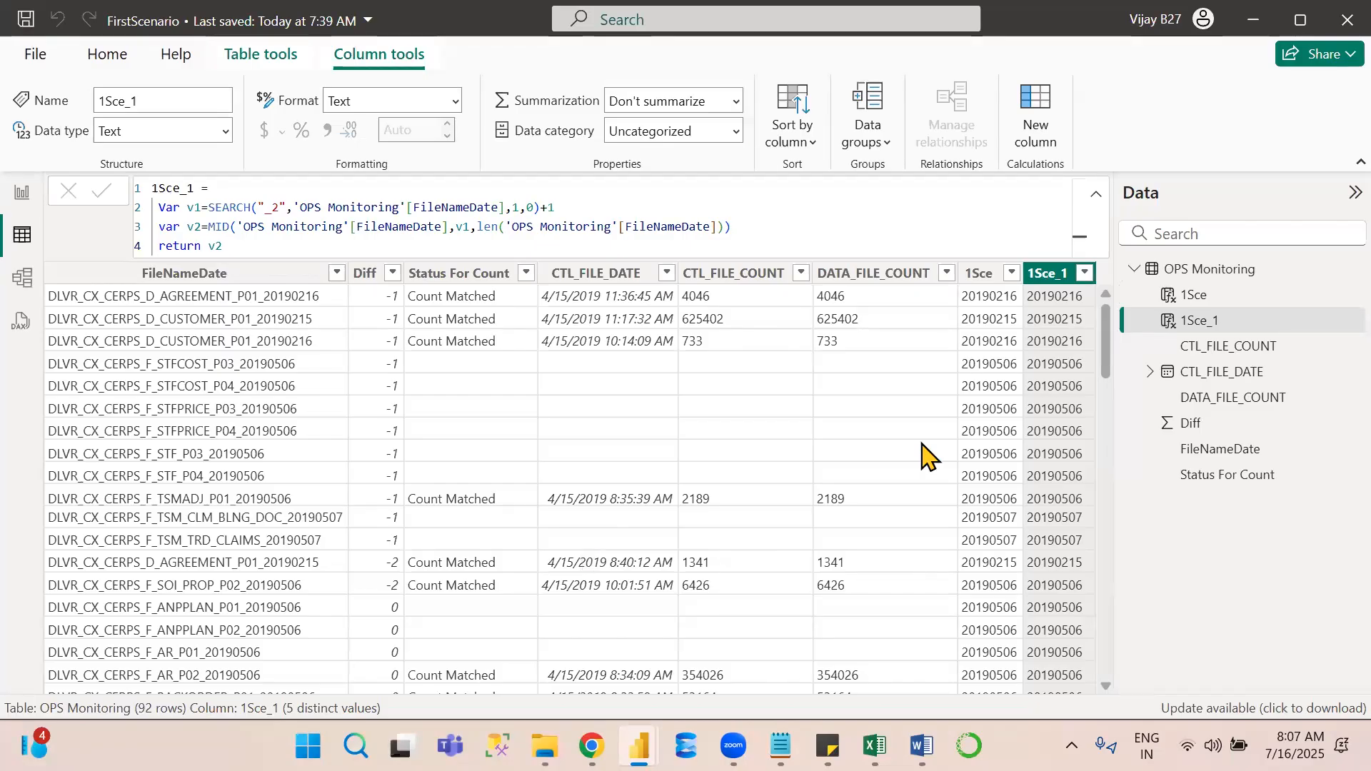
left_click(781, 746)
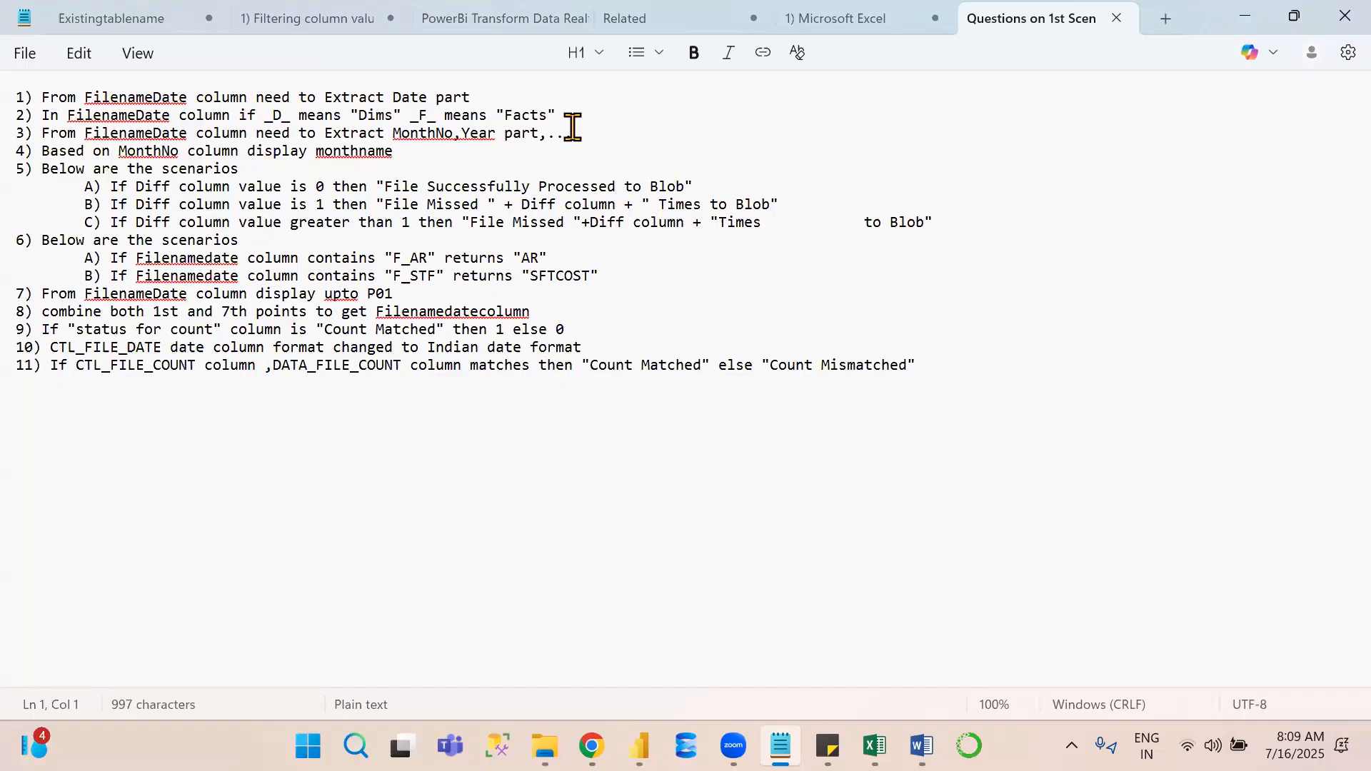
key("alt+Tab")
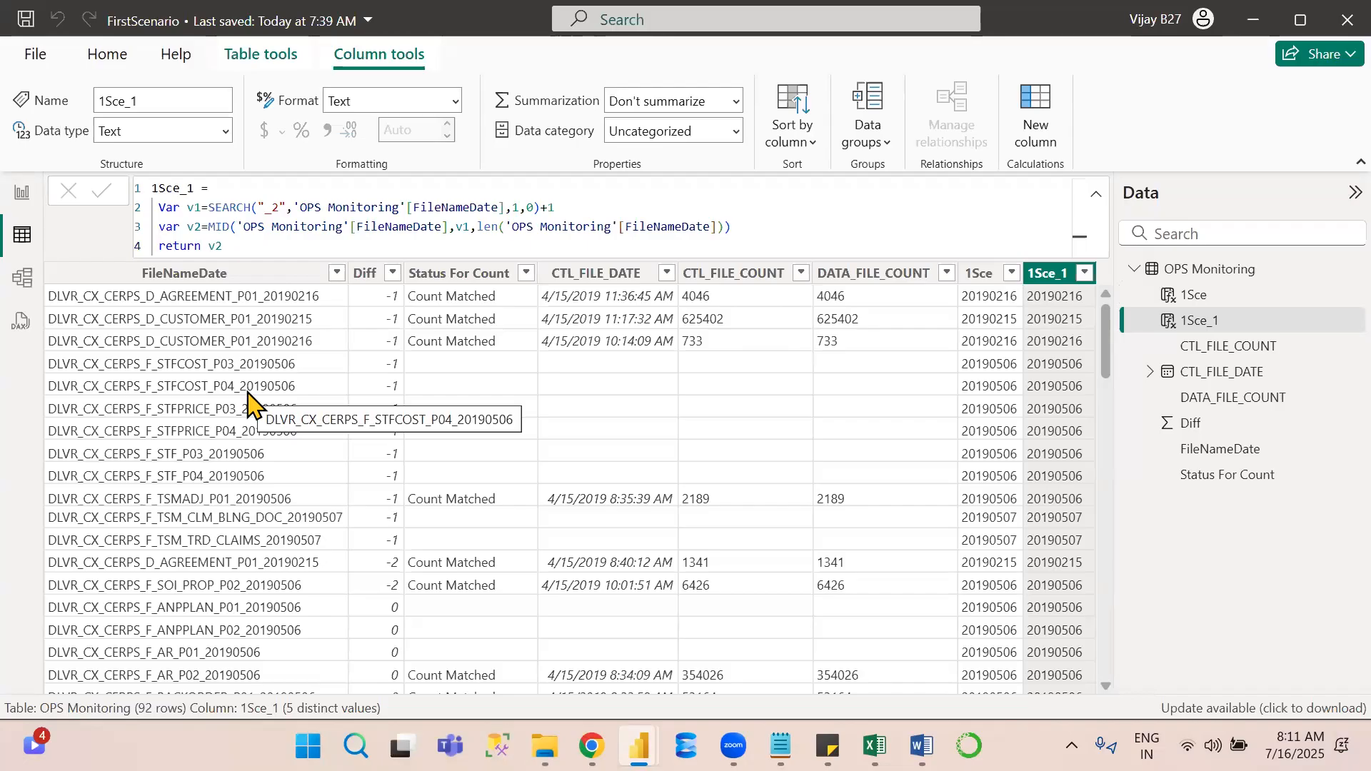
Create a new calculated column in OPS Monitoring named 2Sce.
left_click(1037, 135)
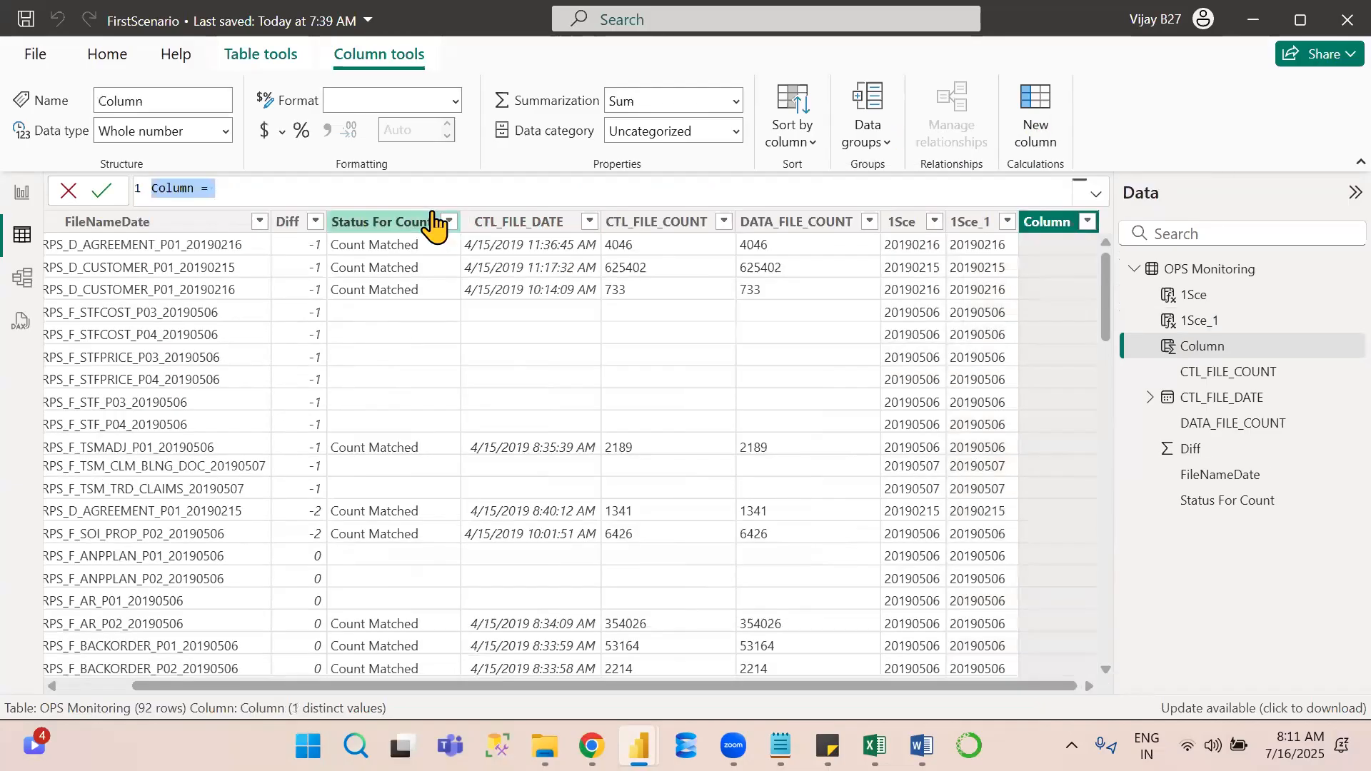
double_click(175, 180)
type("2Sce")
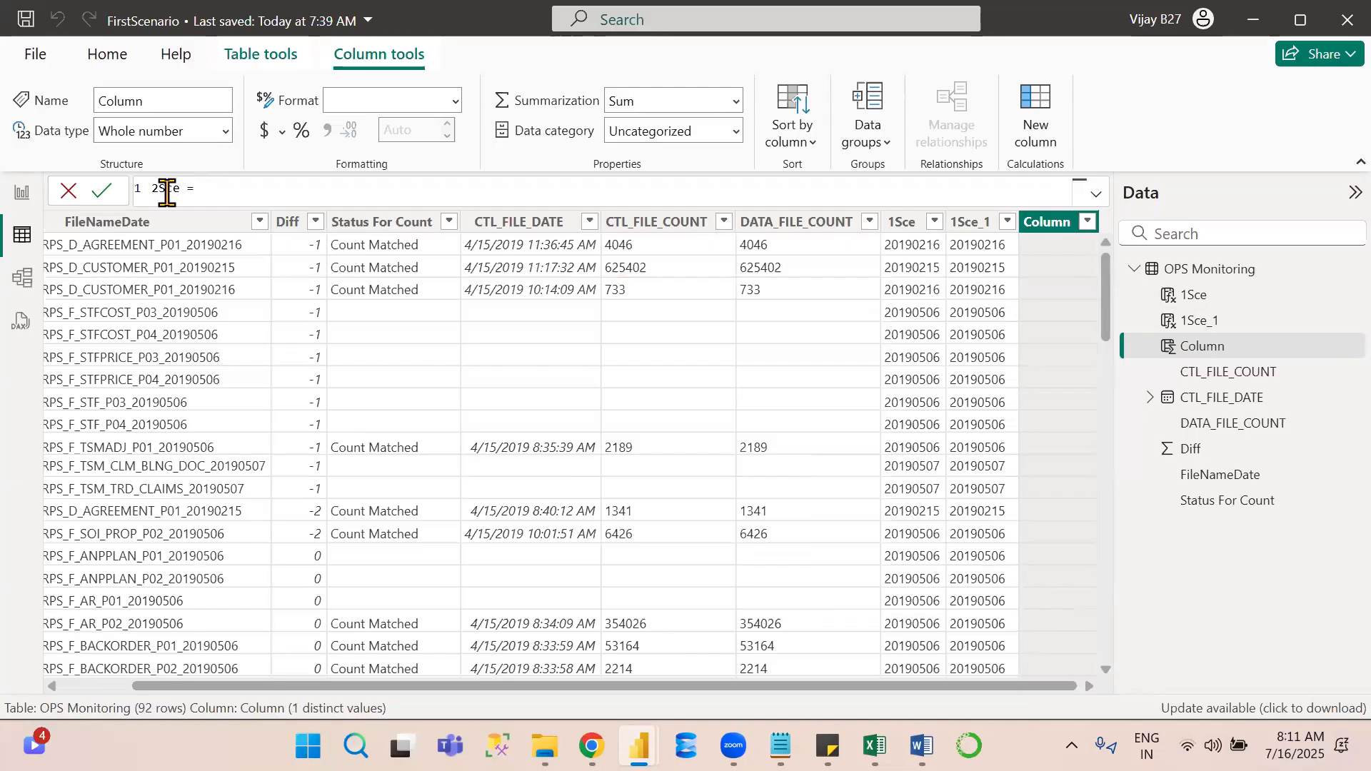
key("Right")
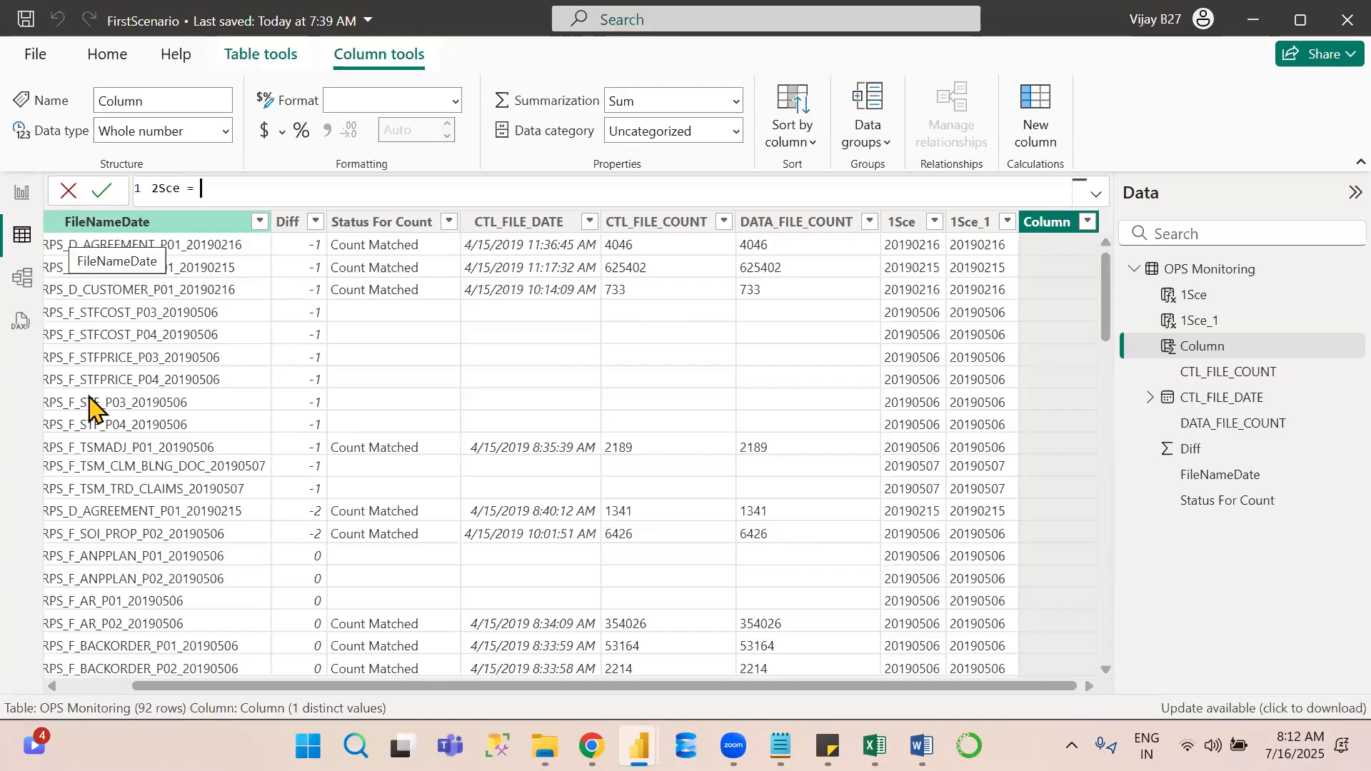
left_click(92, 688)
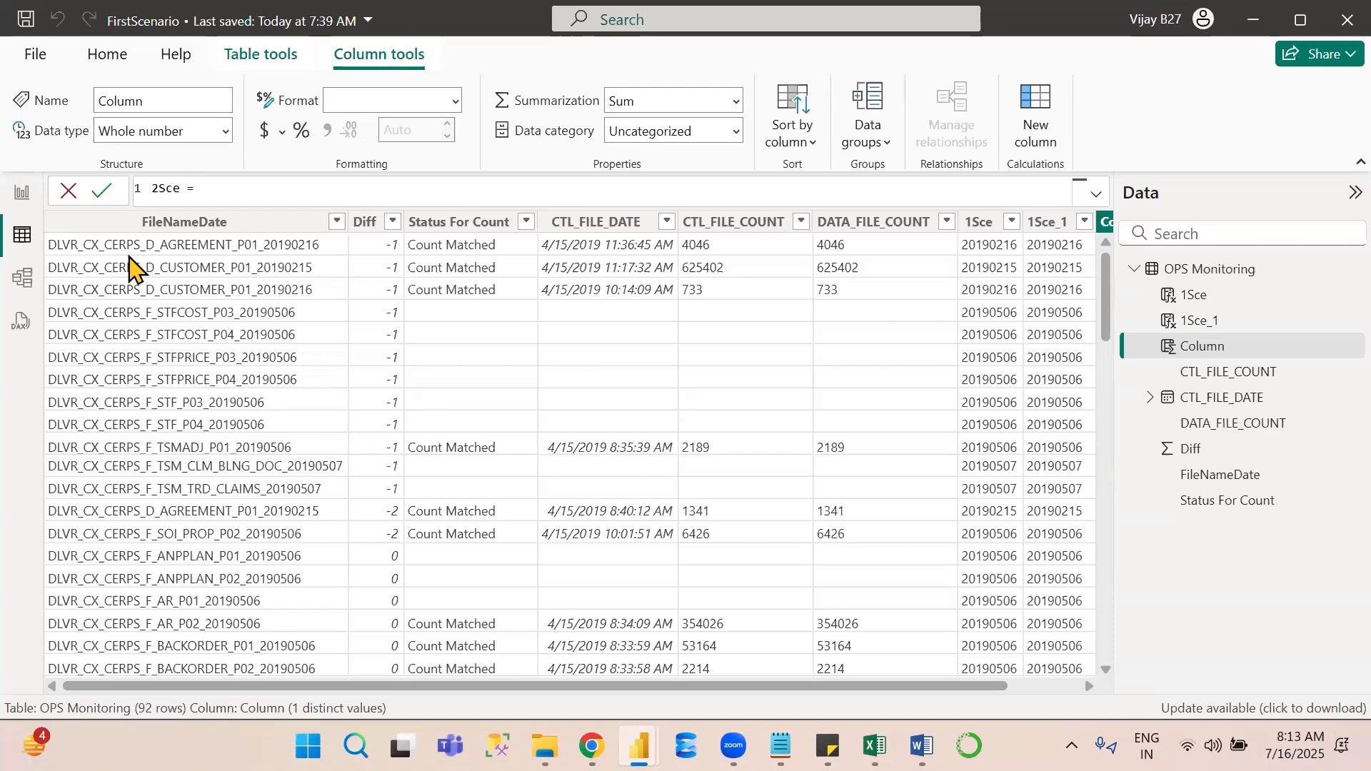
Declare a variable v1 on a new line of the 2Sce formula, beginning with the SEARCH function.
key("shift+Return")
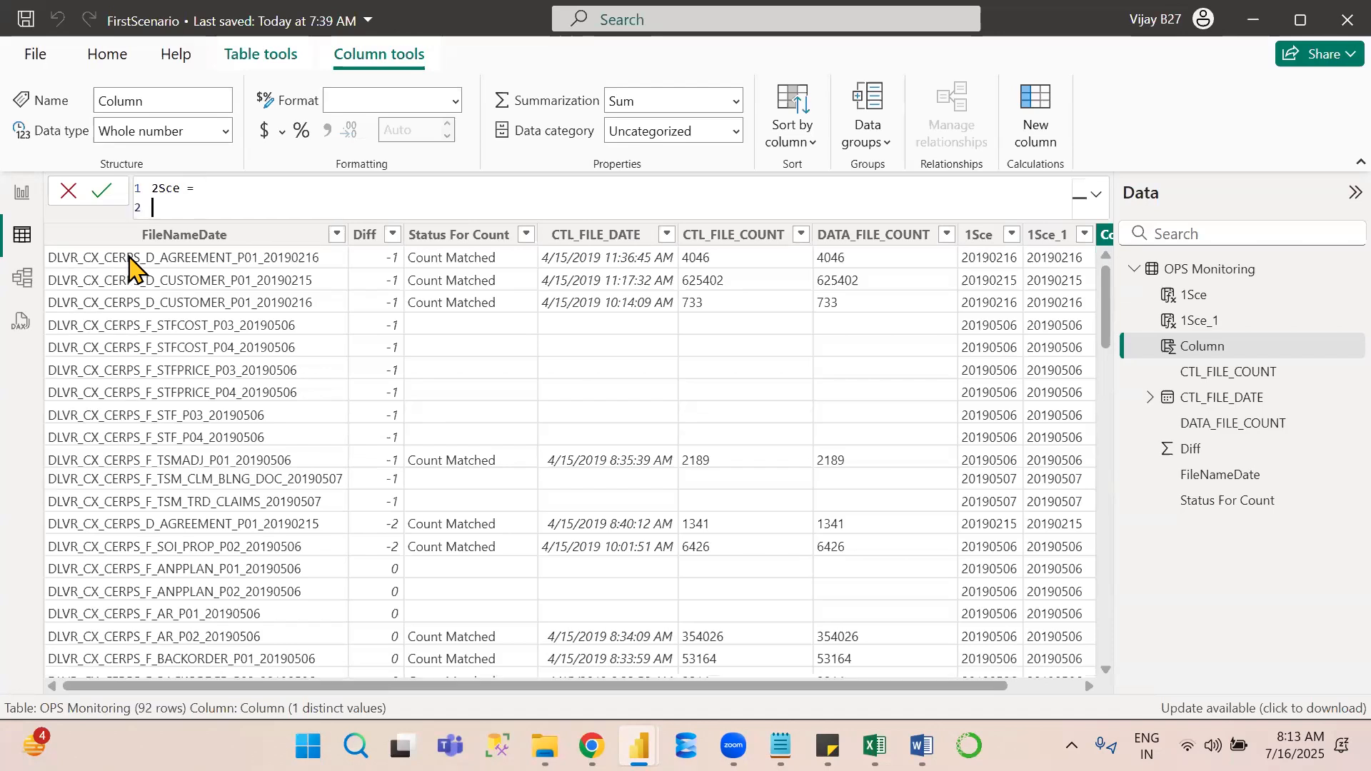
type("var v1=")
type("SEARCH(")
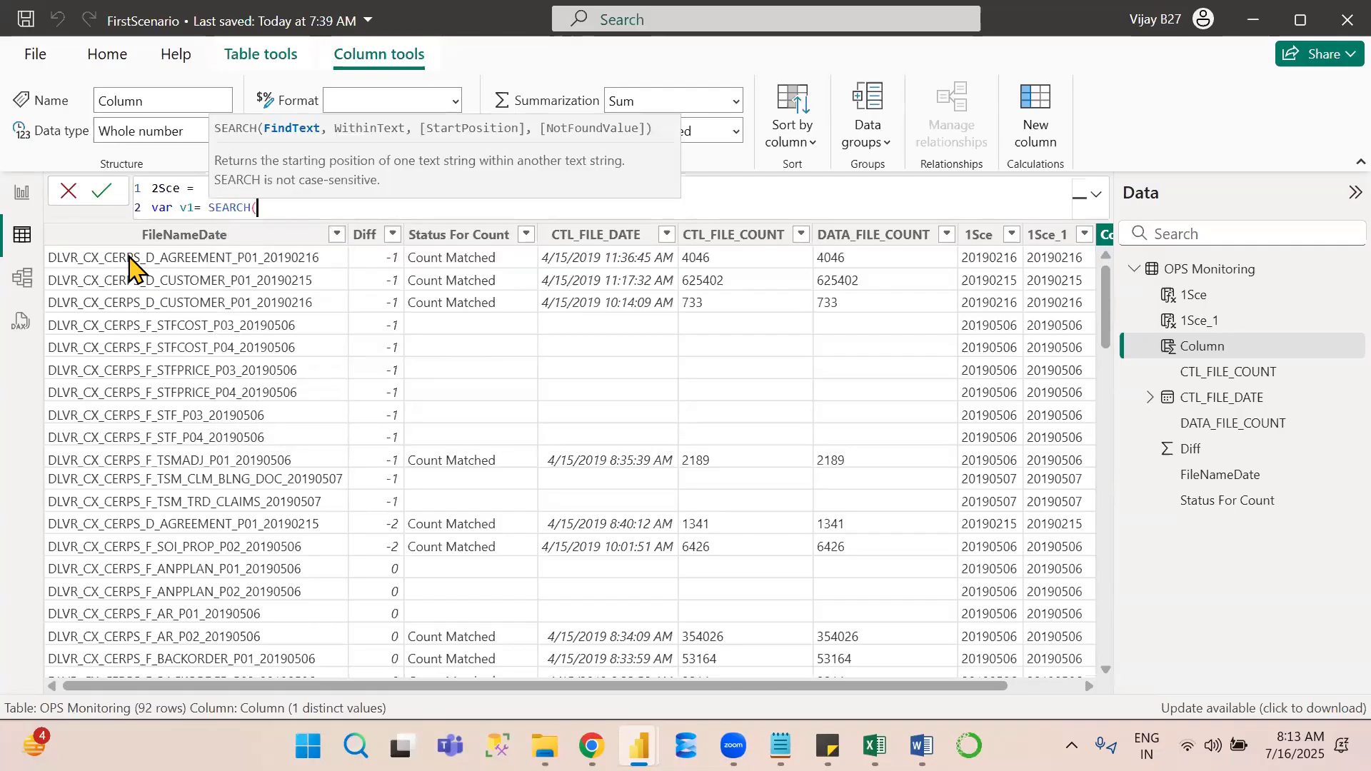
type("file")
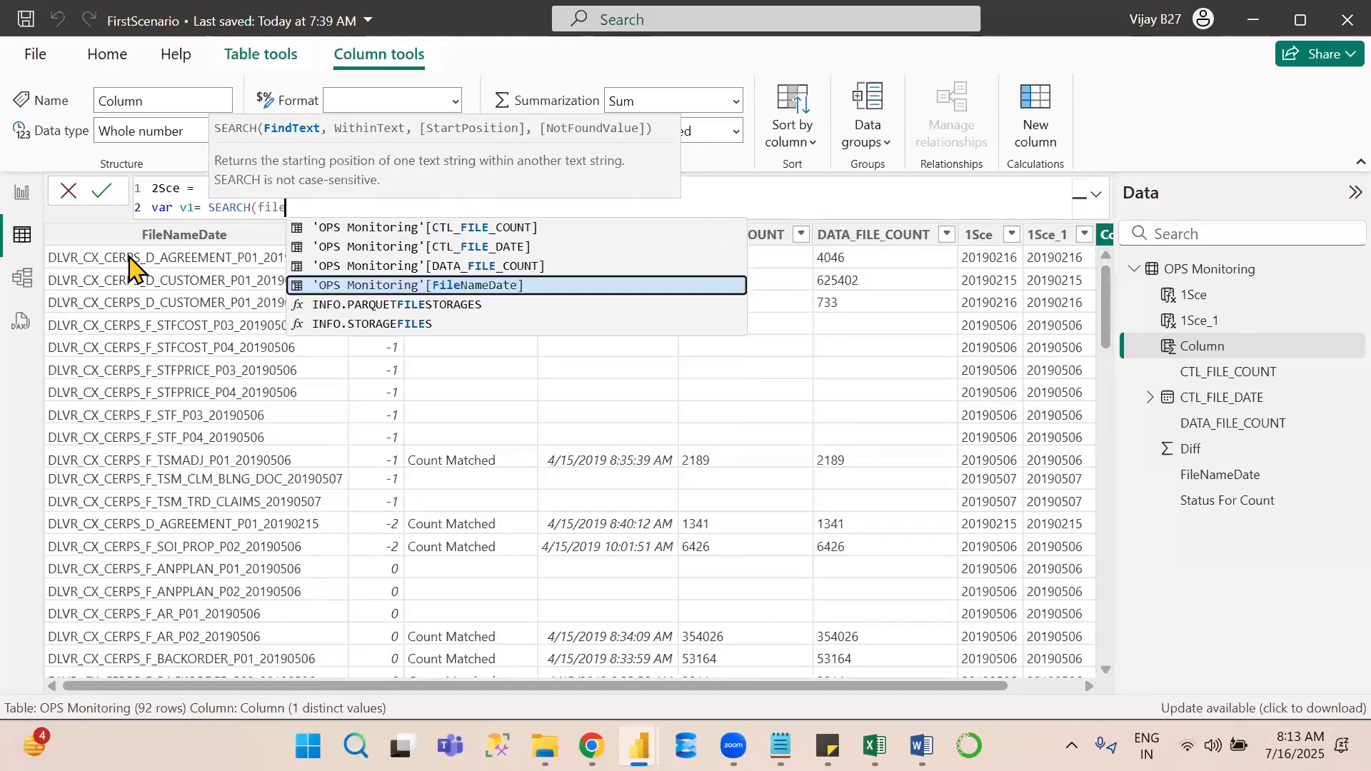
key("Tab")
type(",")
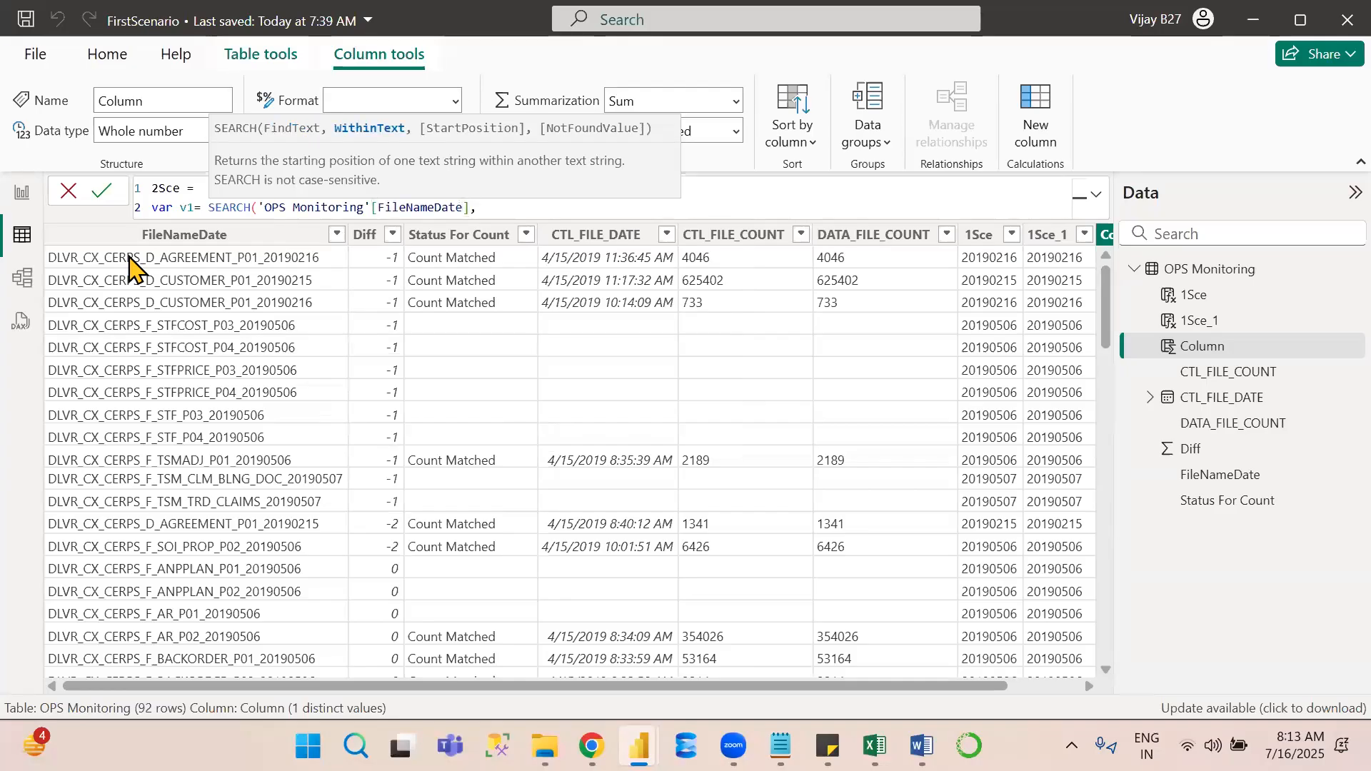
key("BackSpace")
key("BackSpace")
key("BackSpace")
key("BackSpace")
key("BackSpace")
key("BackSpace")
key("BackSpace")
key("BackSpace")
key("BackSpace")
key("BackSpace")
key("BackSpace")
key("BackSpace")
key("BackSpace")
key("BackSpace")
key("BackSpace")
key("BackSpace")
key("BackSpace")
key("BackSpace")
key("BackSpace")
key("BackSpace")
key("BackSpace")
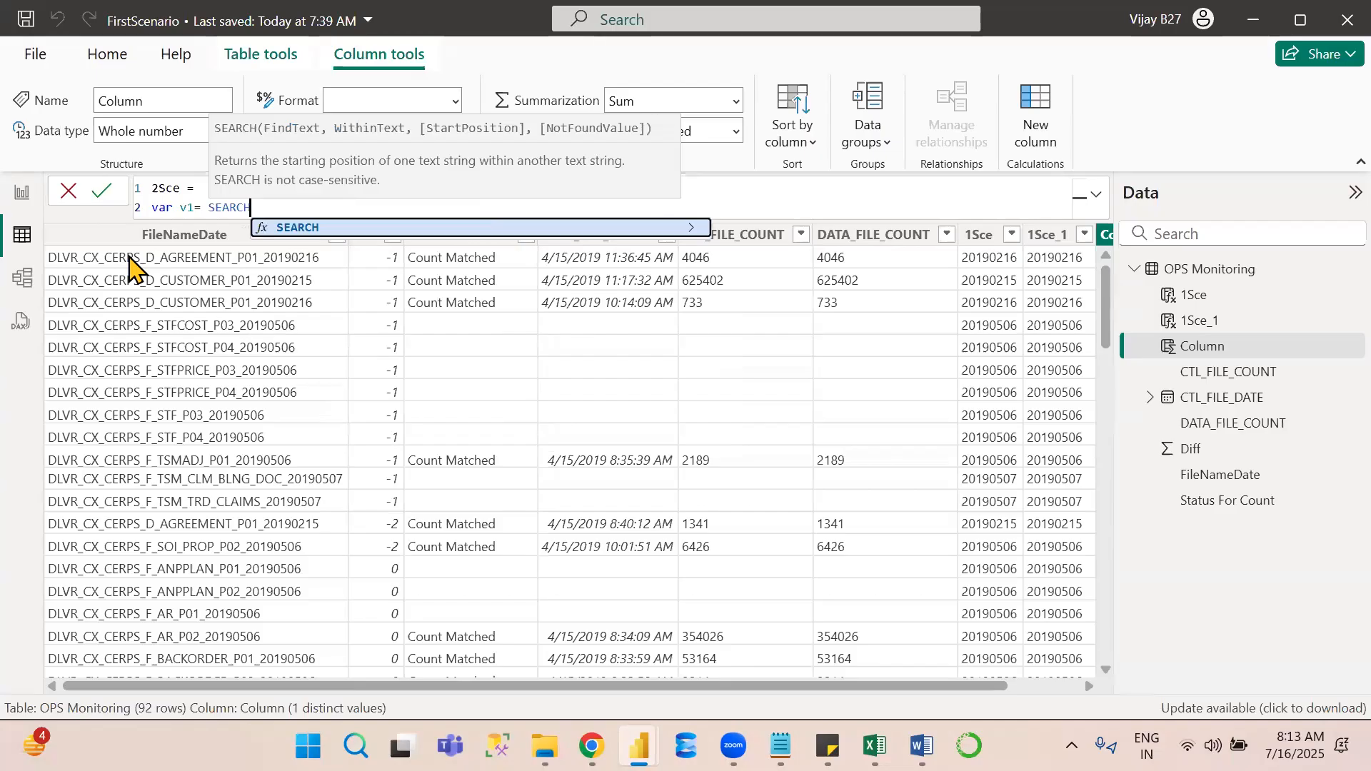
type("(")
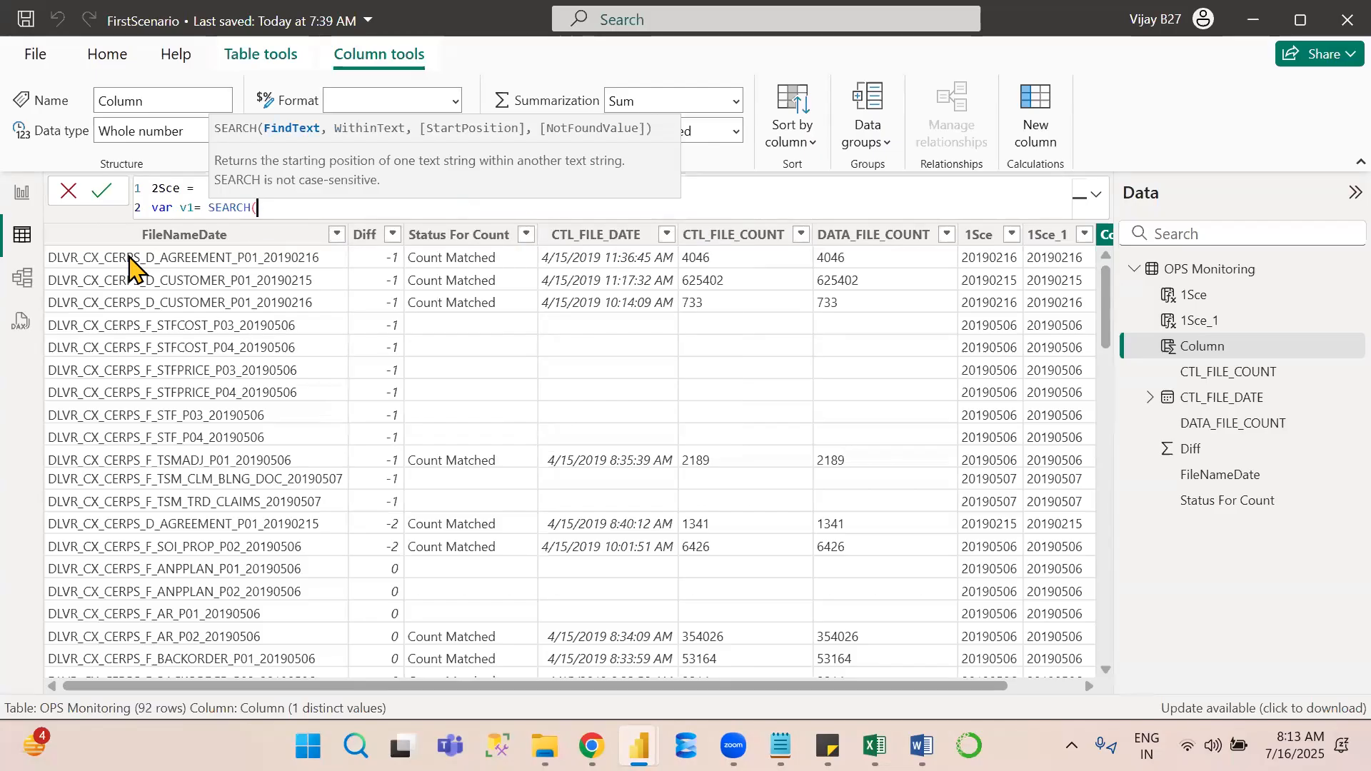
Complete v1's SEARCH for "_D_" within 'OPS Monitoring'[FileNameDate], with start position 1 and not-found value 0.
type("\"_D_\",file")
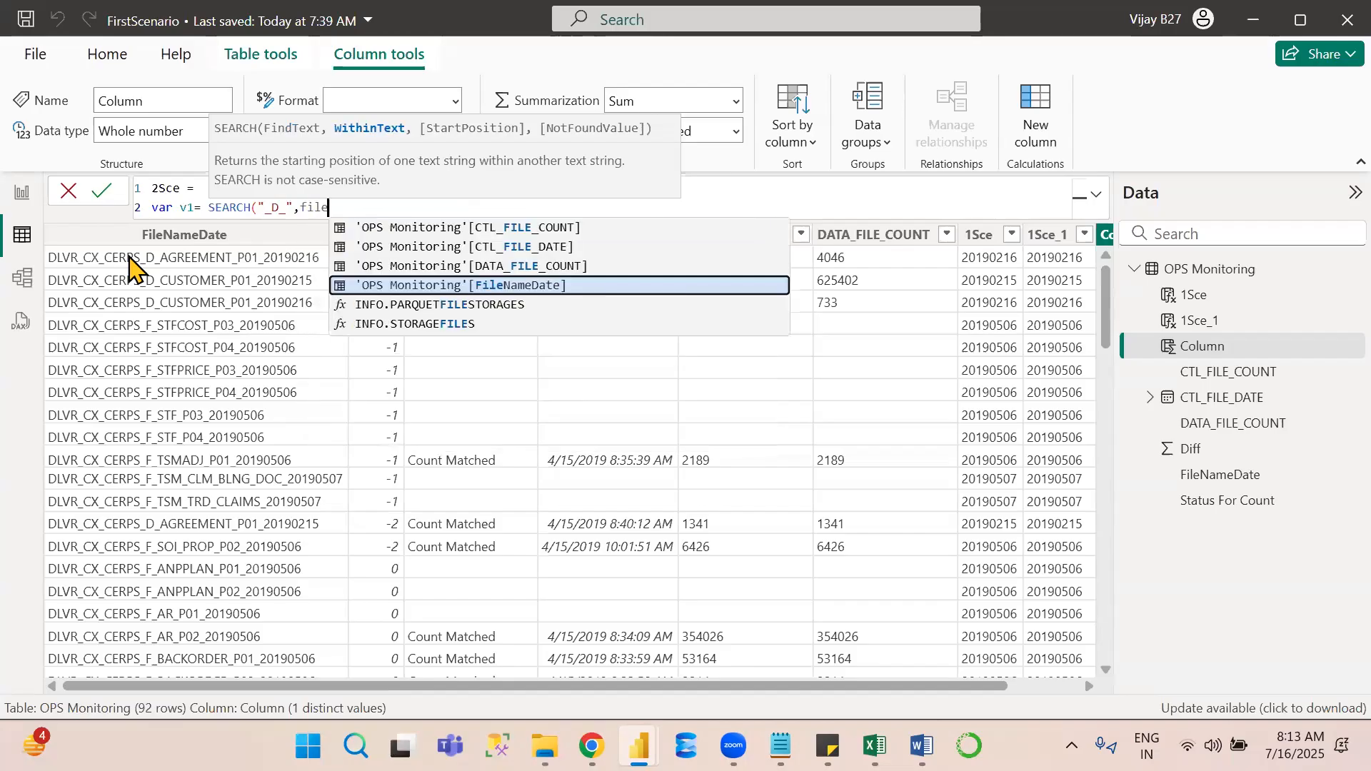
key("Tab")
type(",")
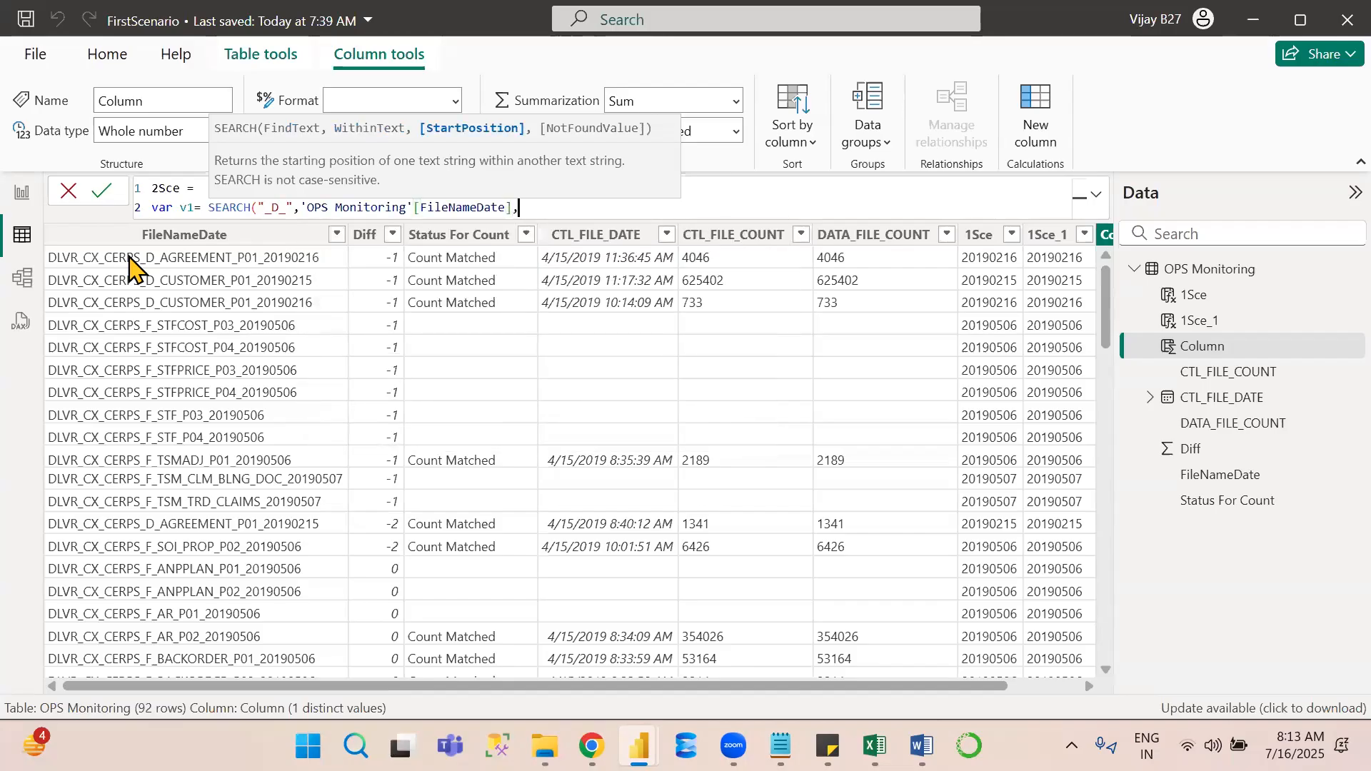
type("1,0")
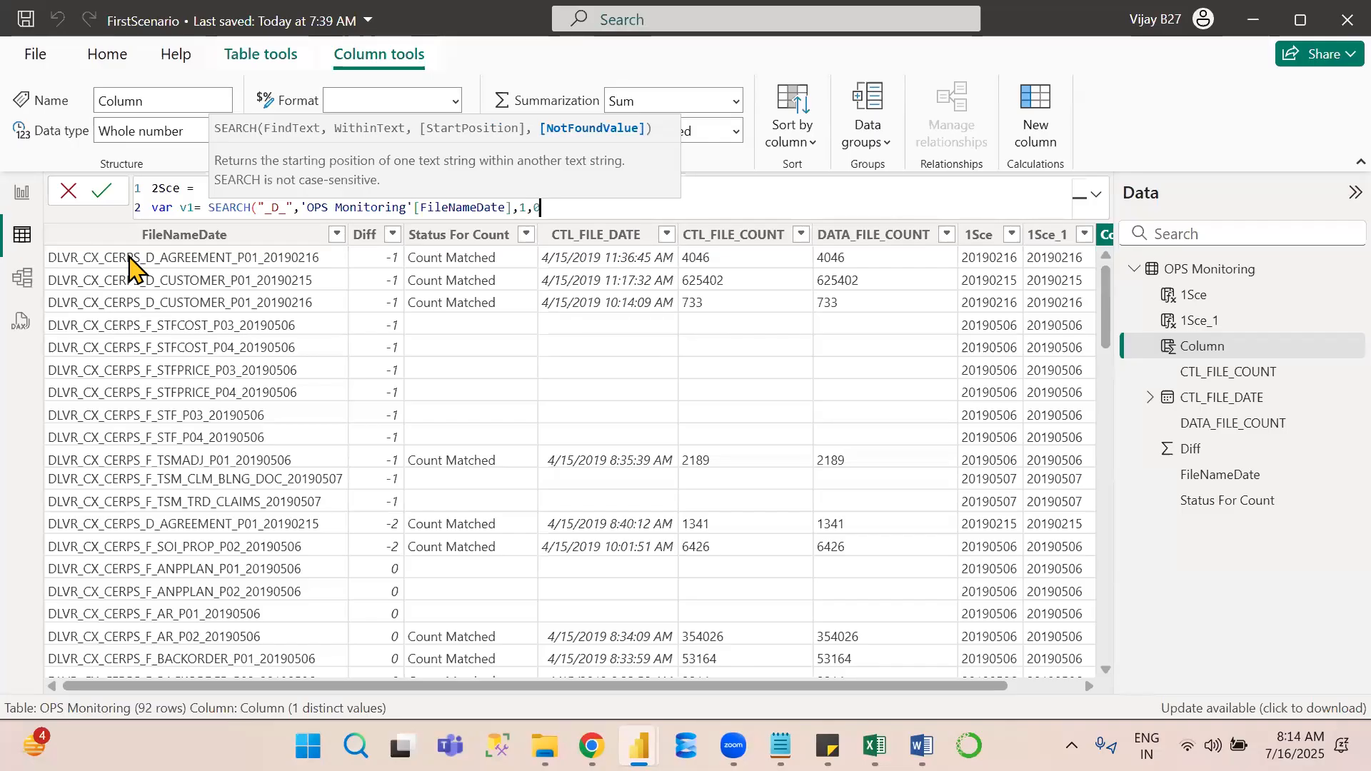
type(")")
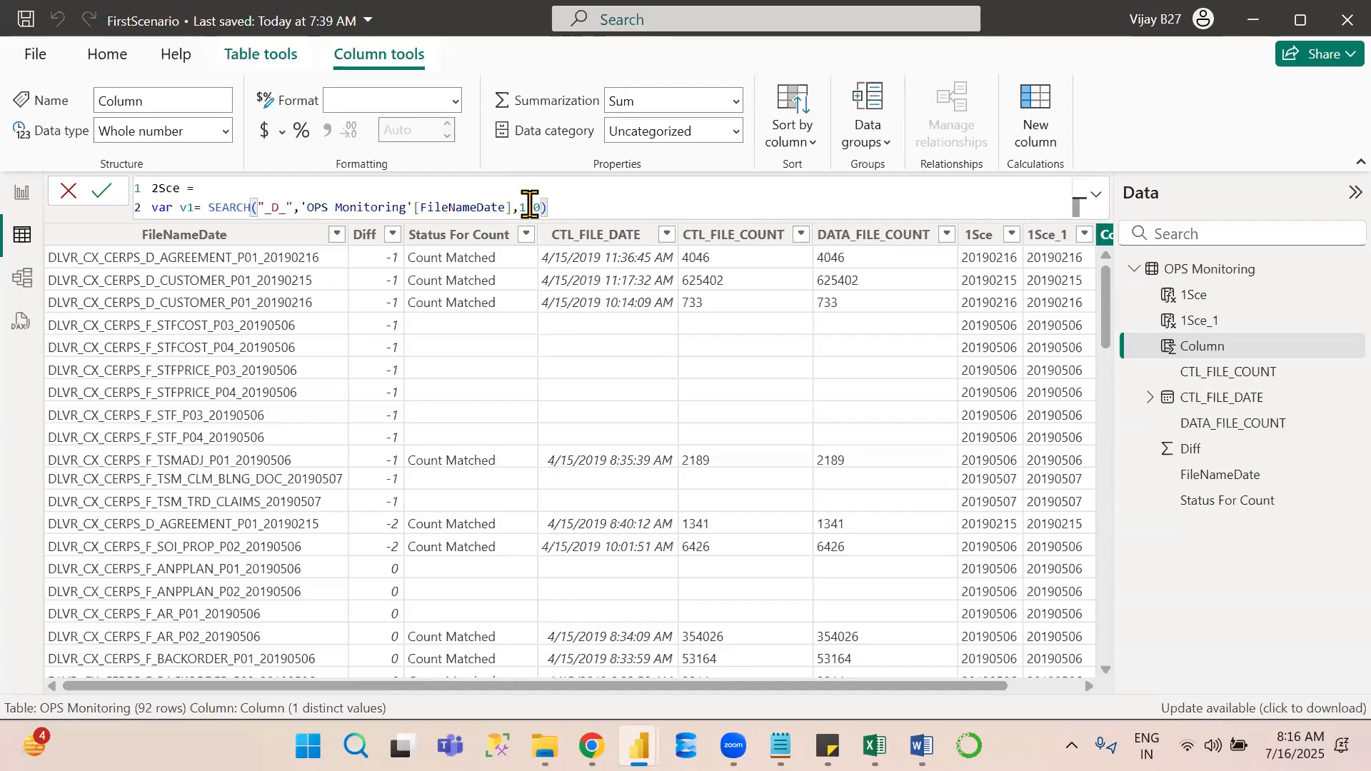
Declare a variable v2 on a new line of the 2Sce formula, starting an IF with the condition v1>0.
key("shift+Return")
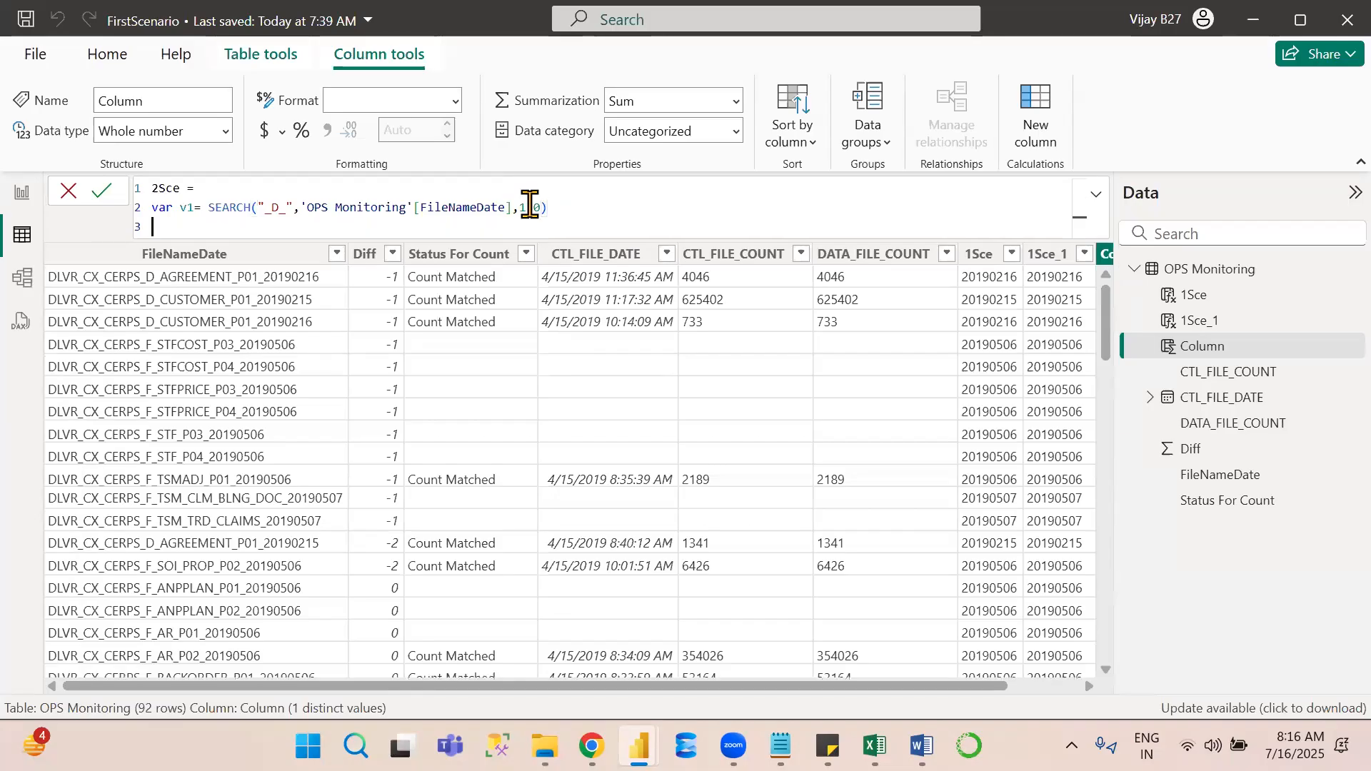
type("var")
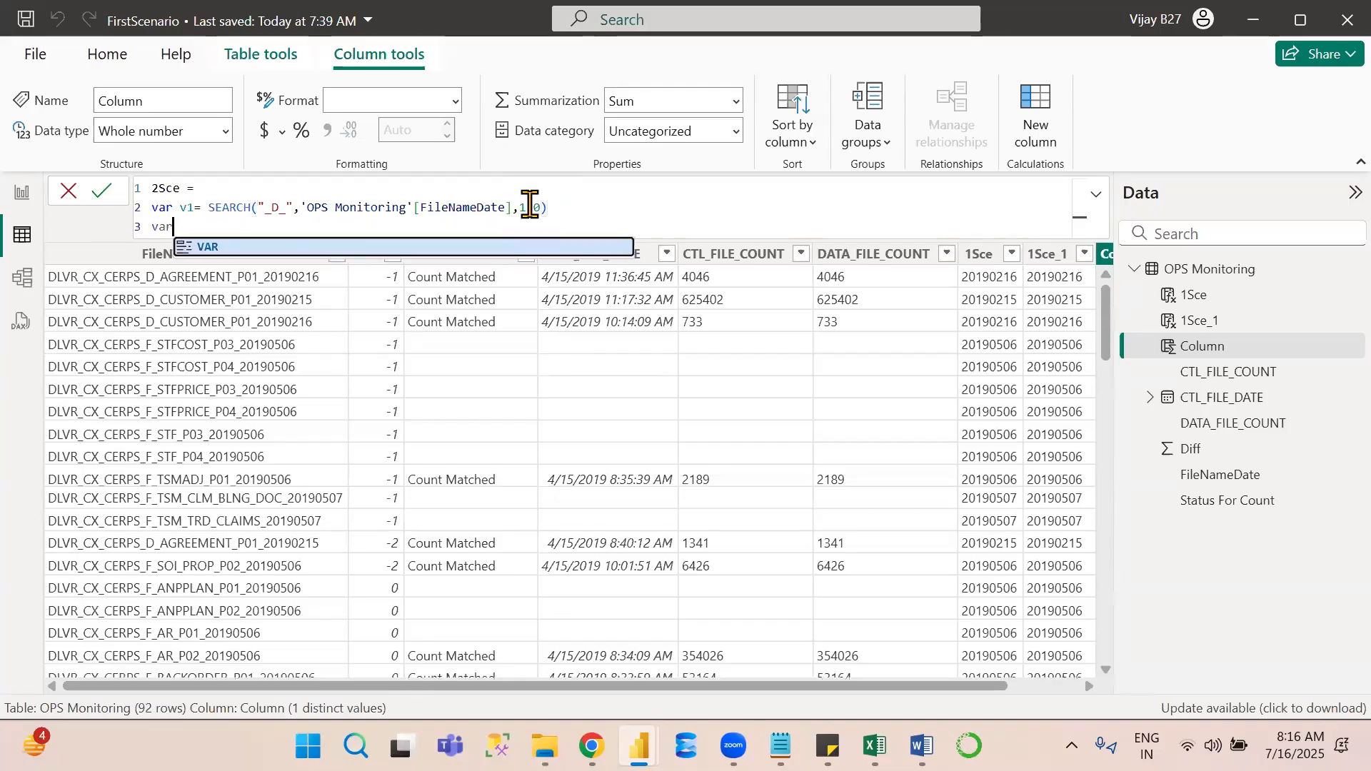
type(" v2=")
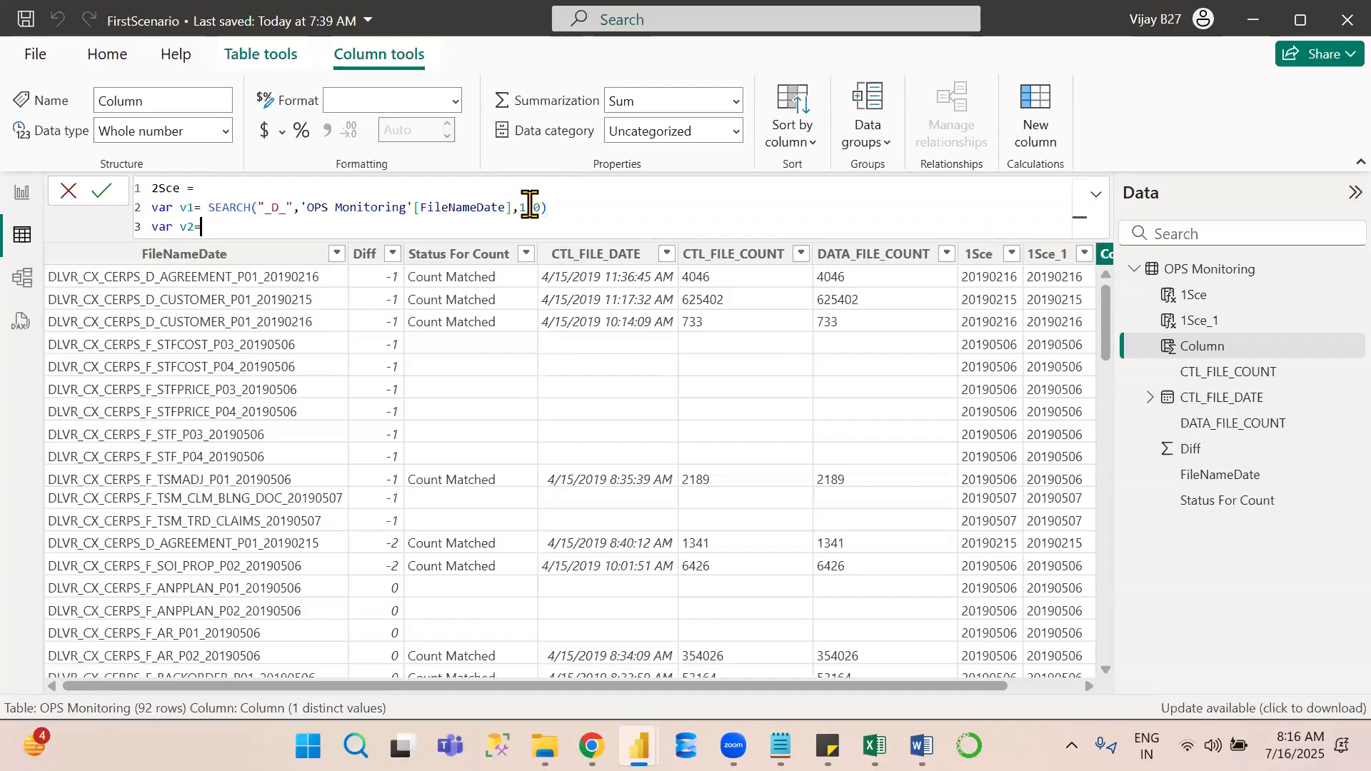
type("if")
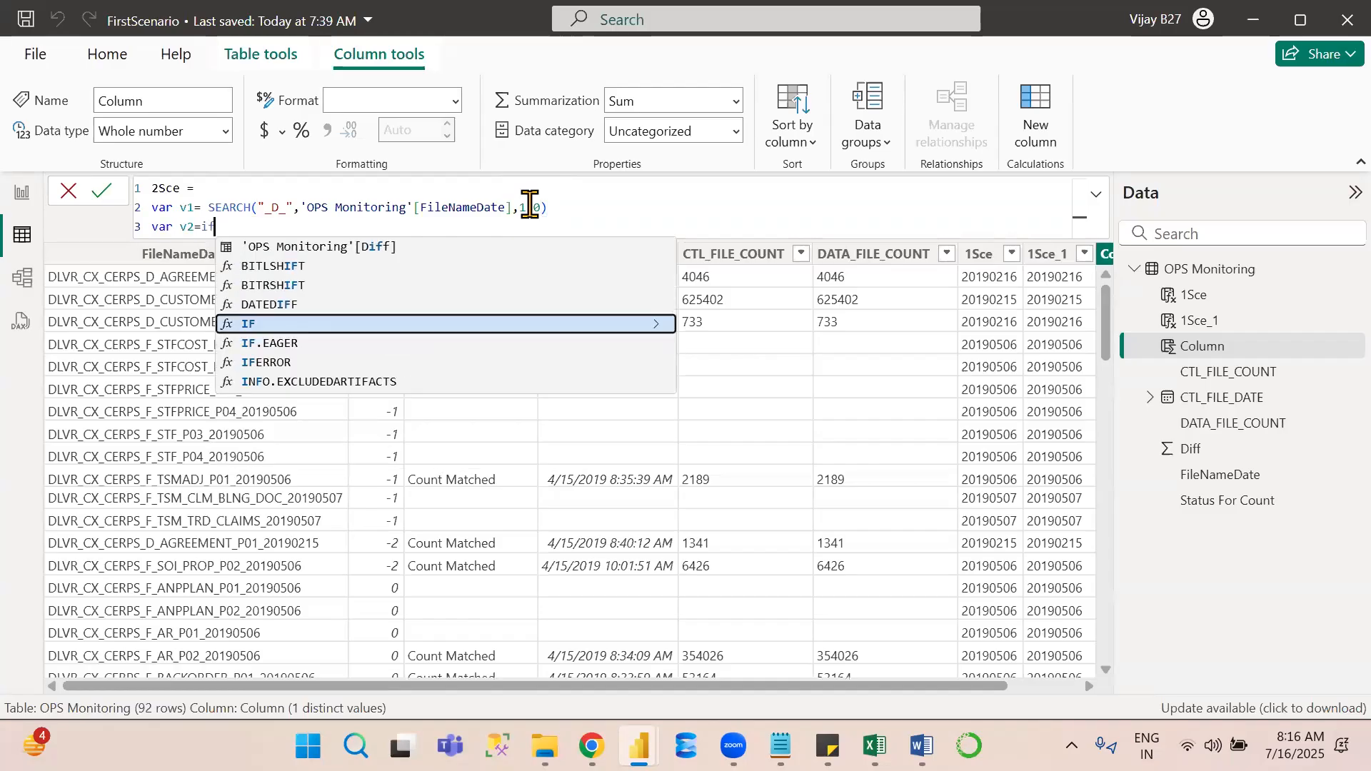
type("(")
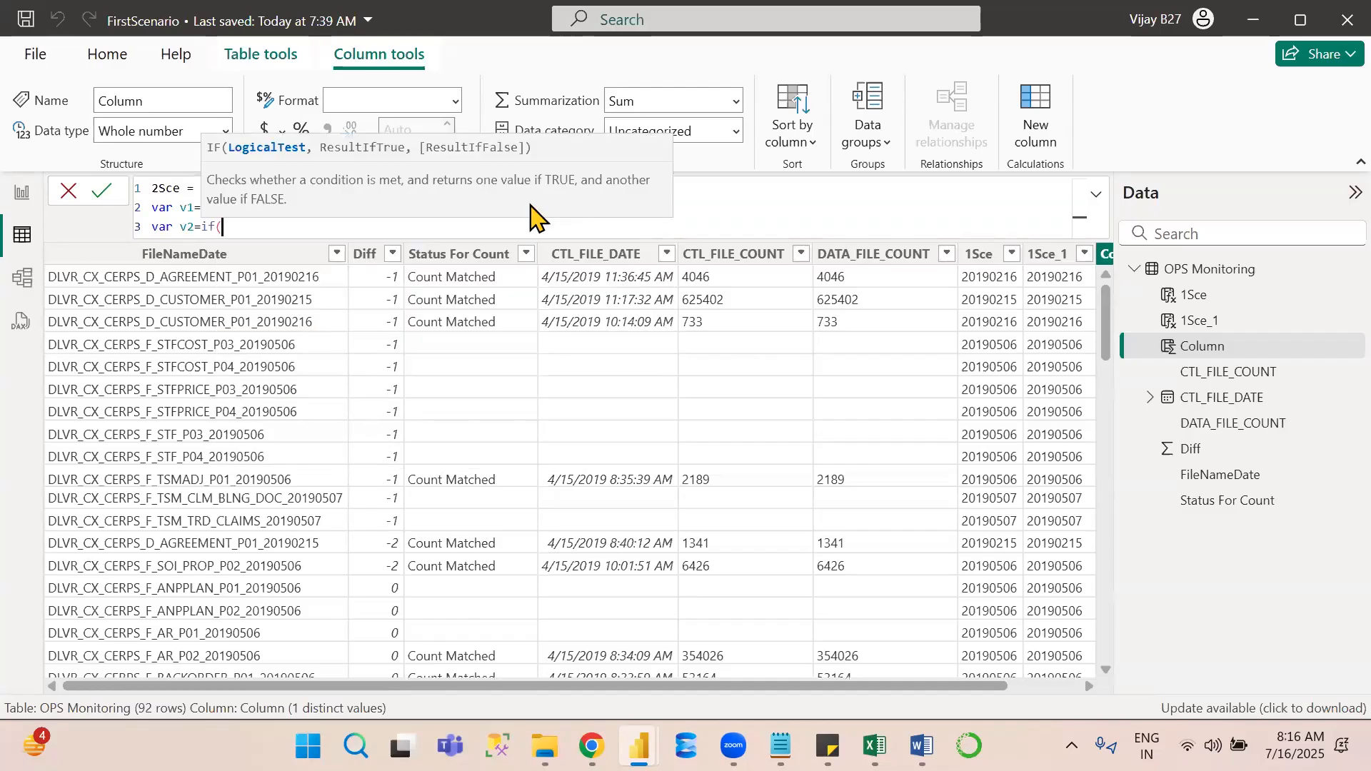
type("if")
key("BackSpace")
key("BackSpace")
type("v1>0,")
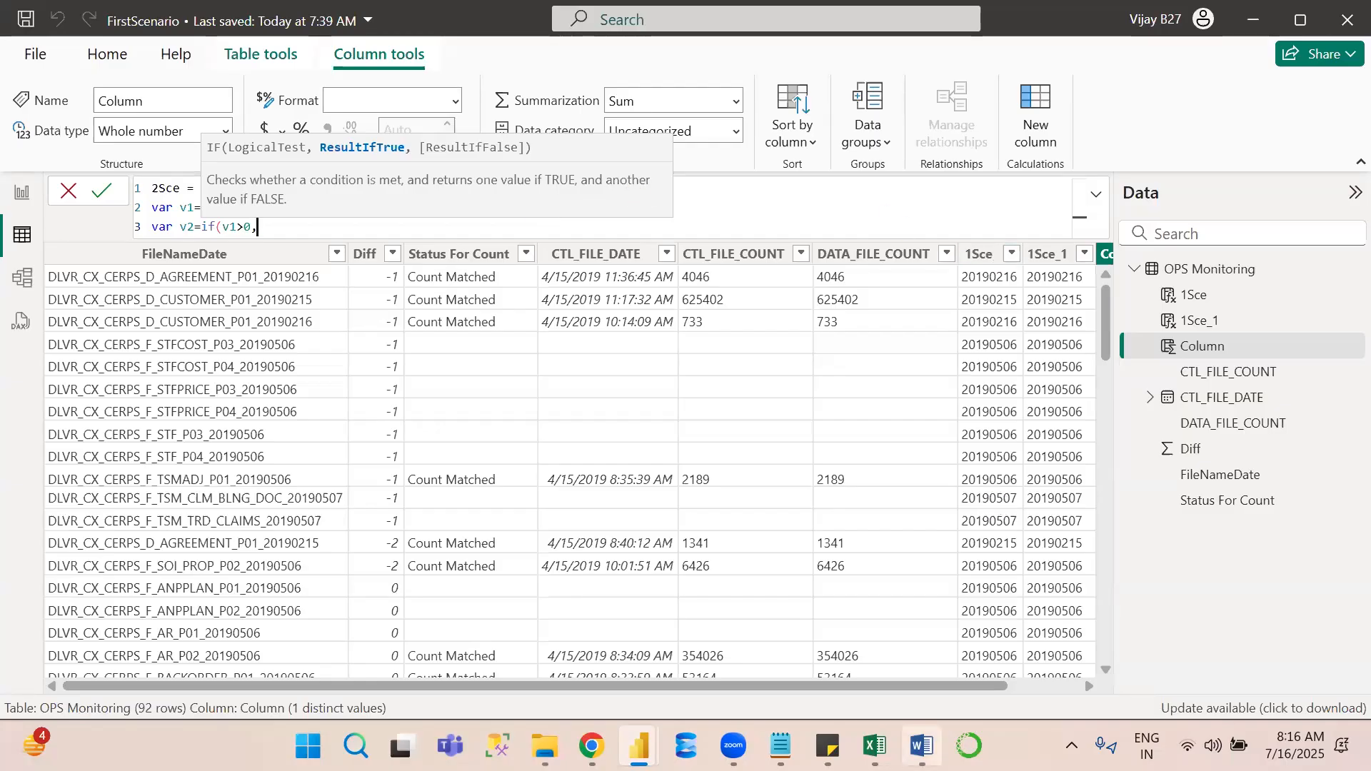
Check the second question in the Notepad list and complete v2's IF with "Dims" if true and "Facts" if false.
key("alt+Tab")
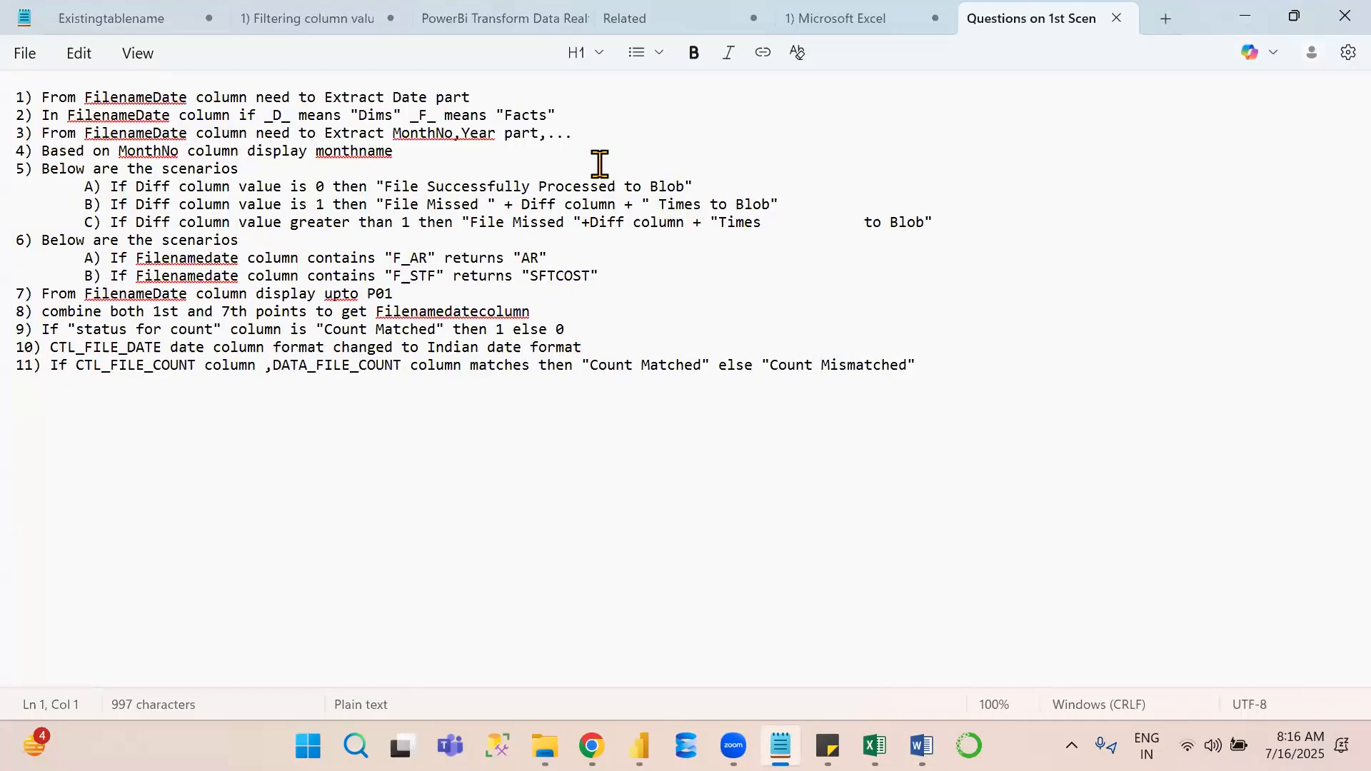
key("alt+Tab")
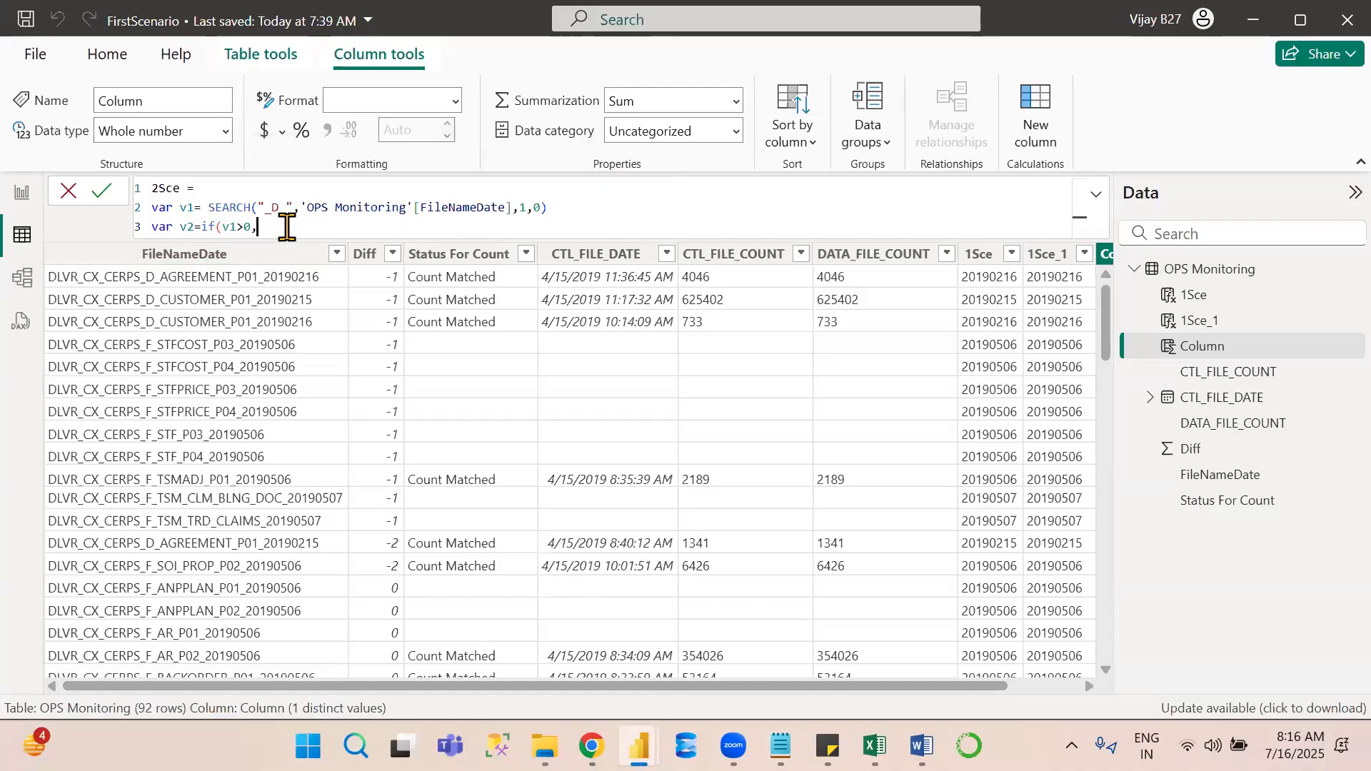
type("\"\"")
type("Dims")
type(",")
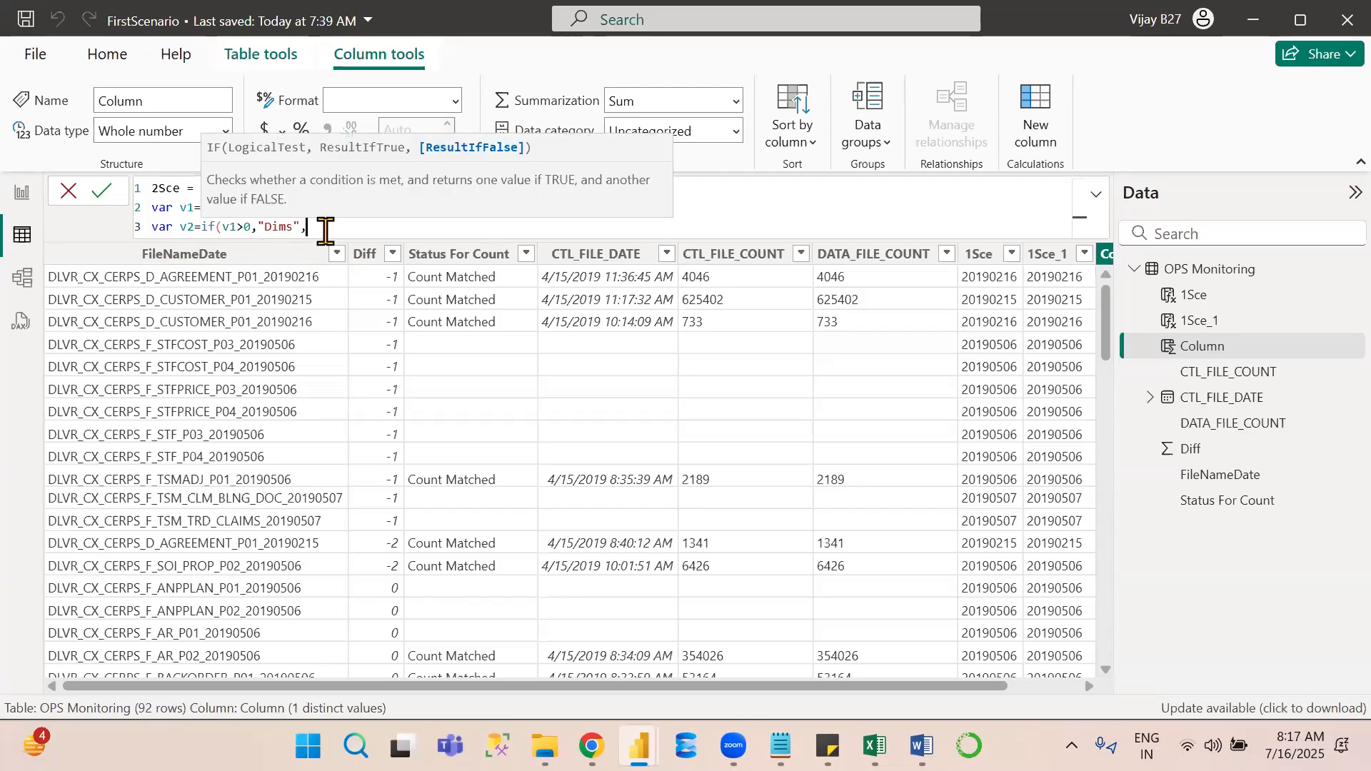
type("\"Facts\")")
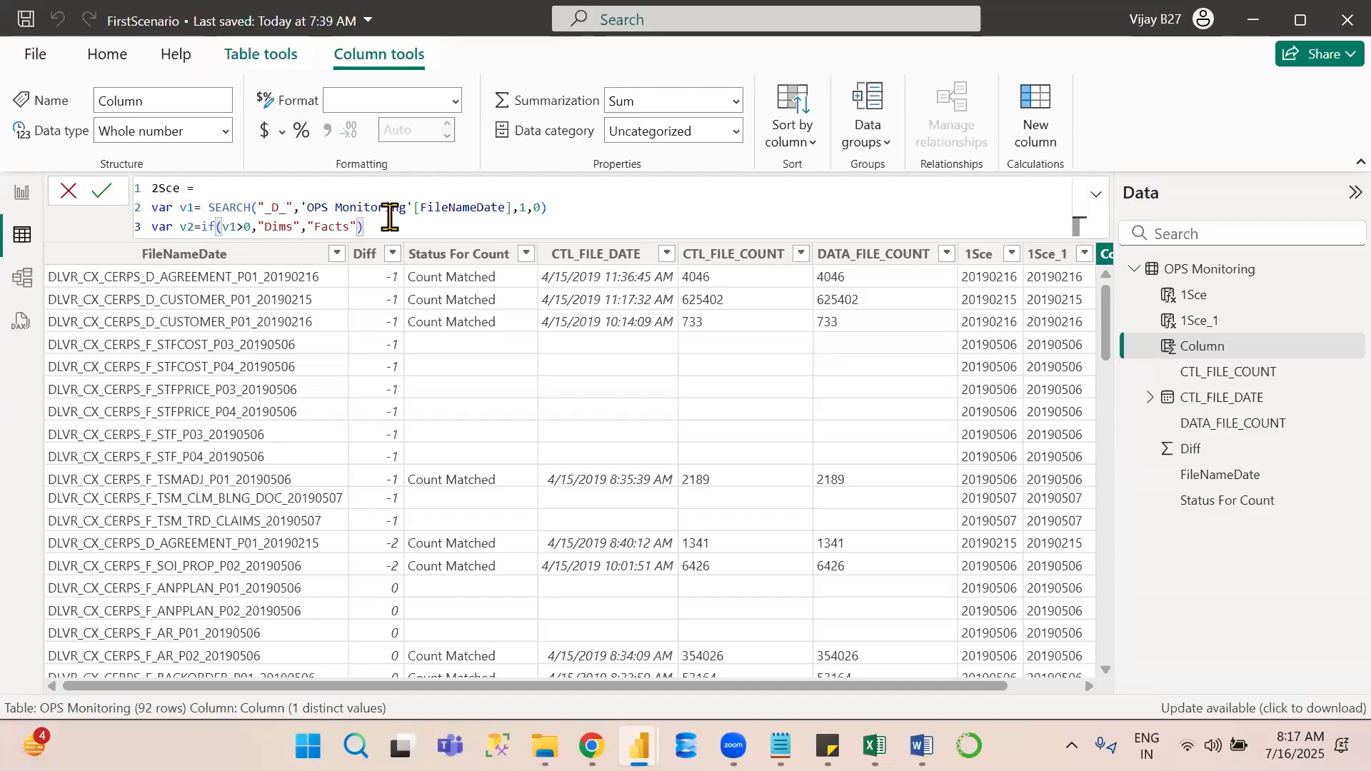
Return v2 on a new line of the 2Sce formula and commit the column.
key("shift+Return")
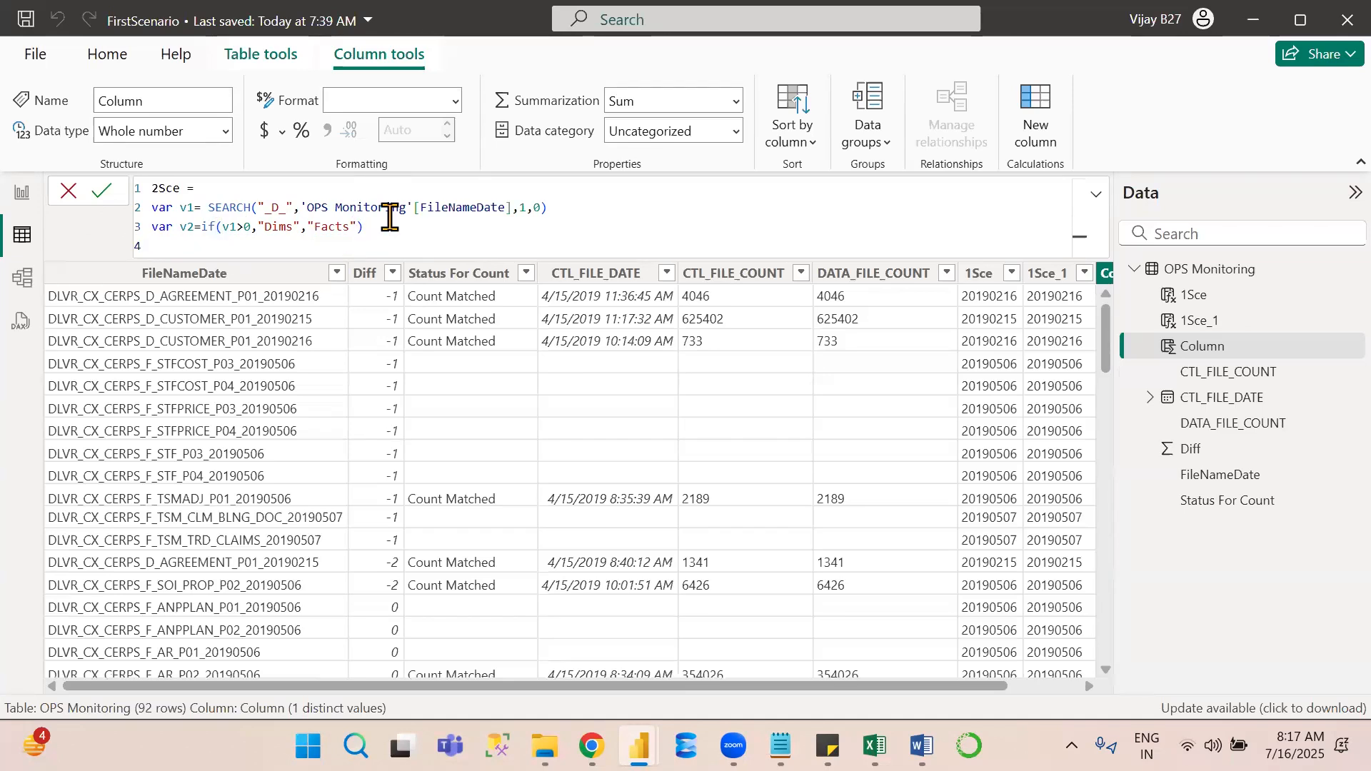
type("return v")
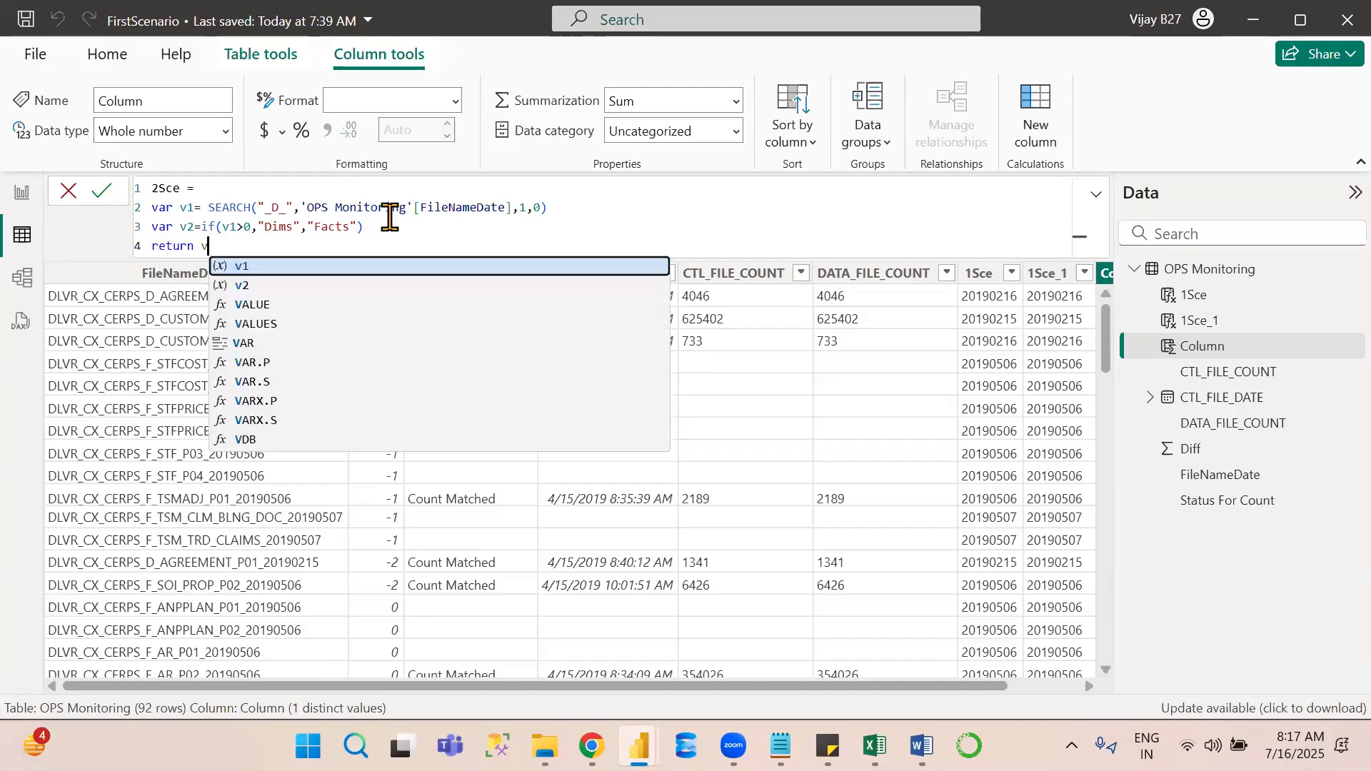
type("2")
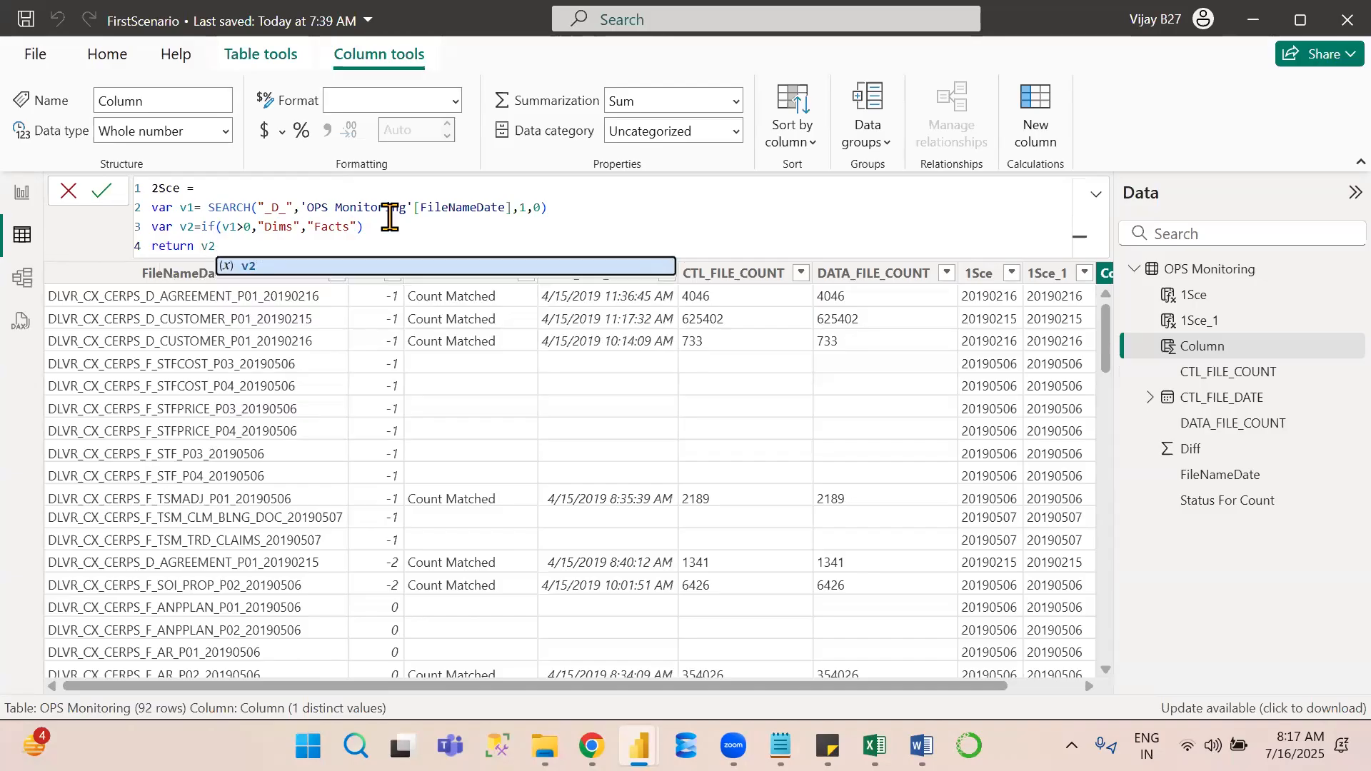
left_click(104, 193)
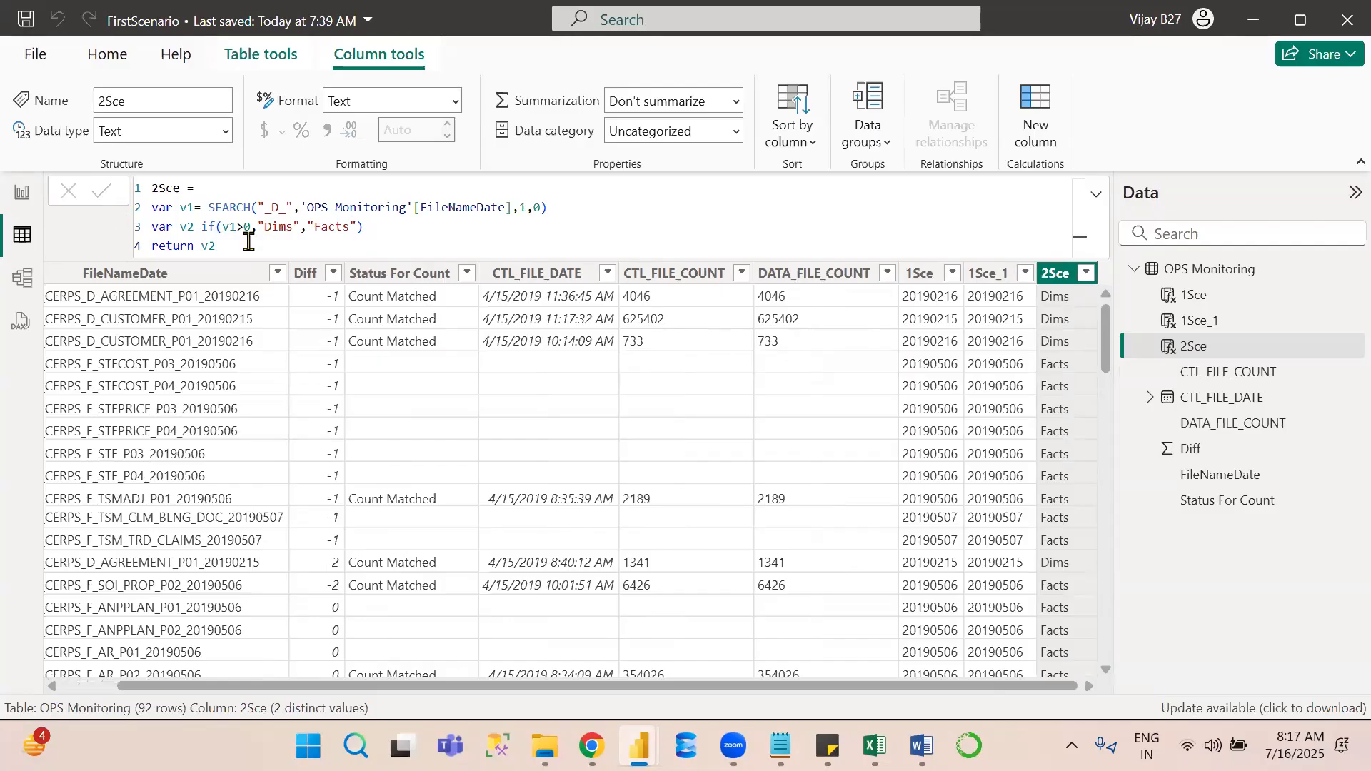
Copy the whole 2Sce formula into a new calculated column and name it 2Sce_1.
left_click_drag(249, 242, 129, 188)
key("ctrl+c")
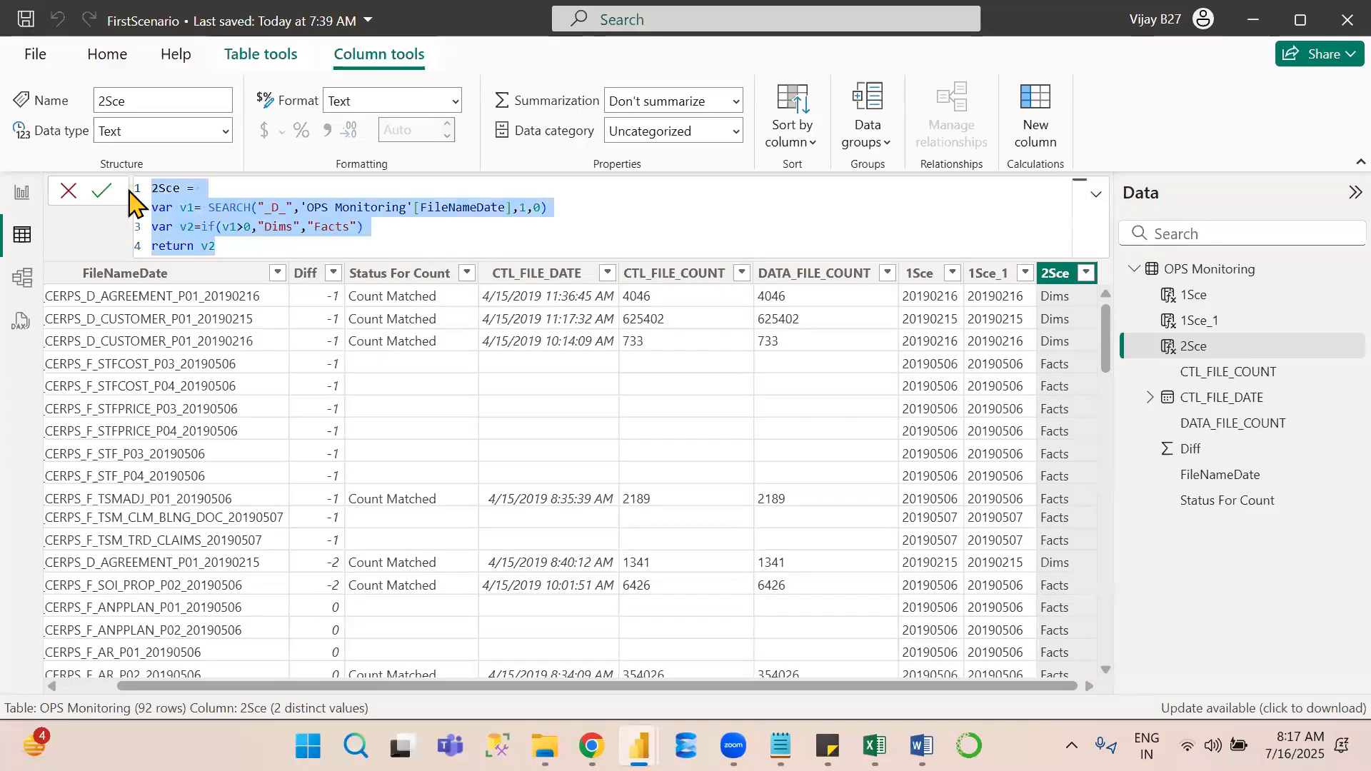
left_click(1033, 113)
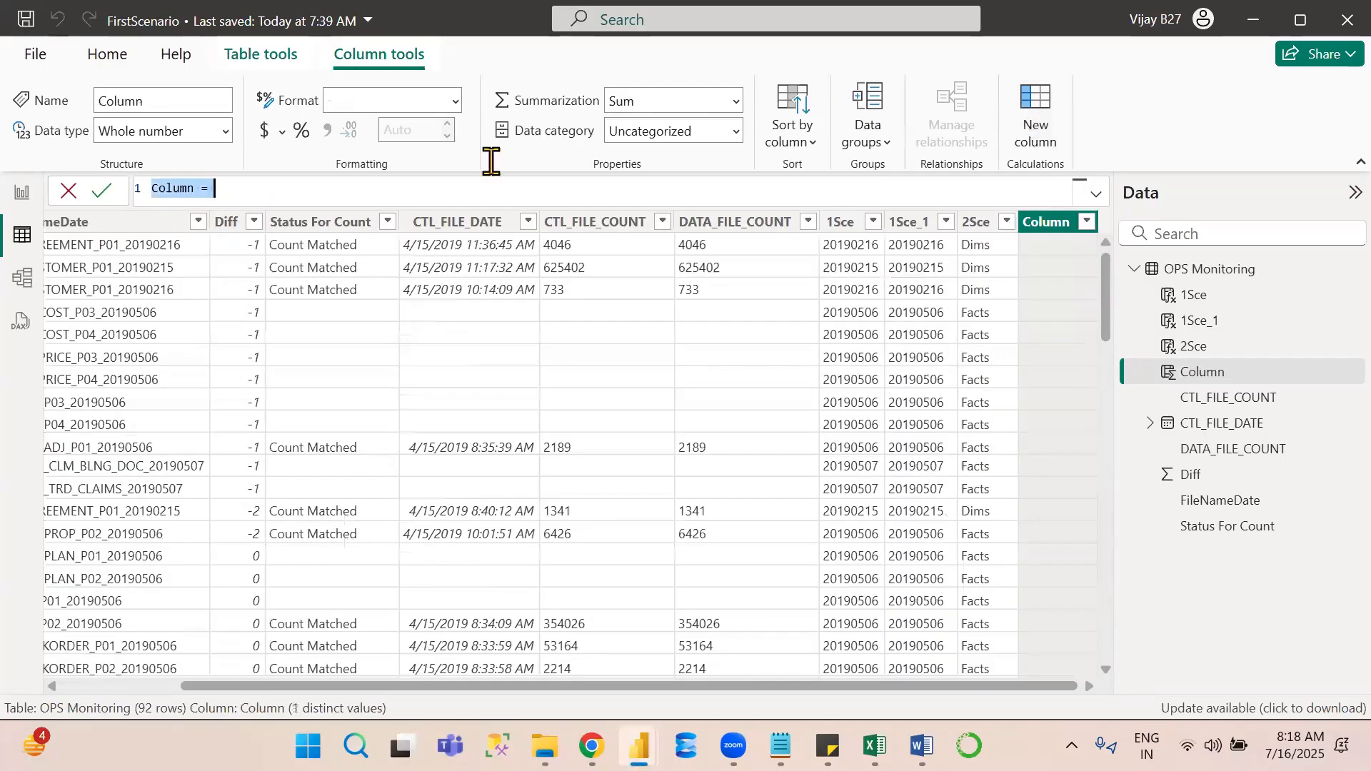
key("ctrl+v")
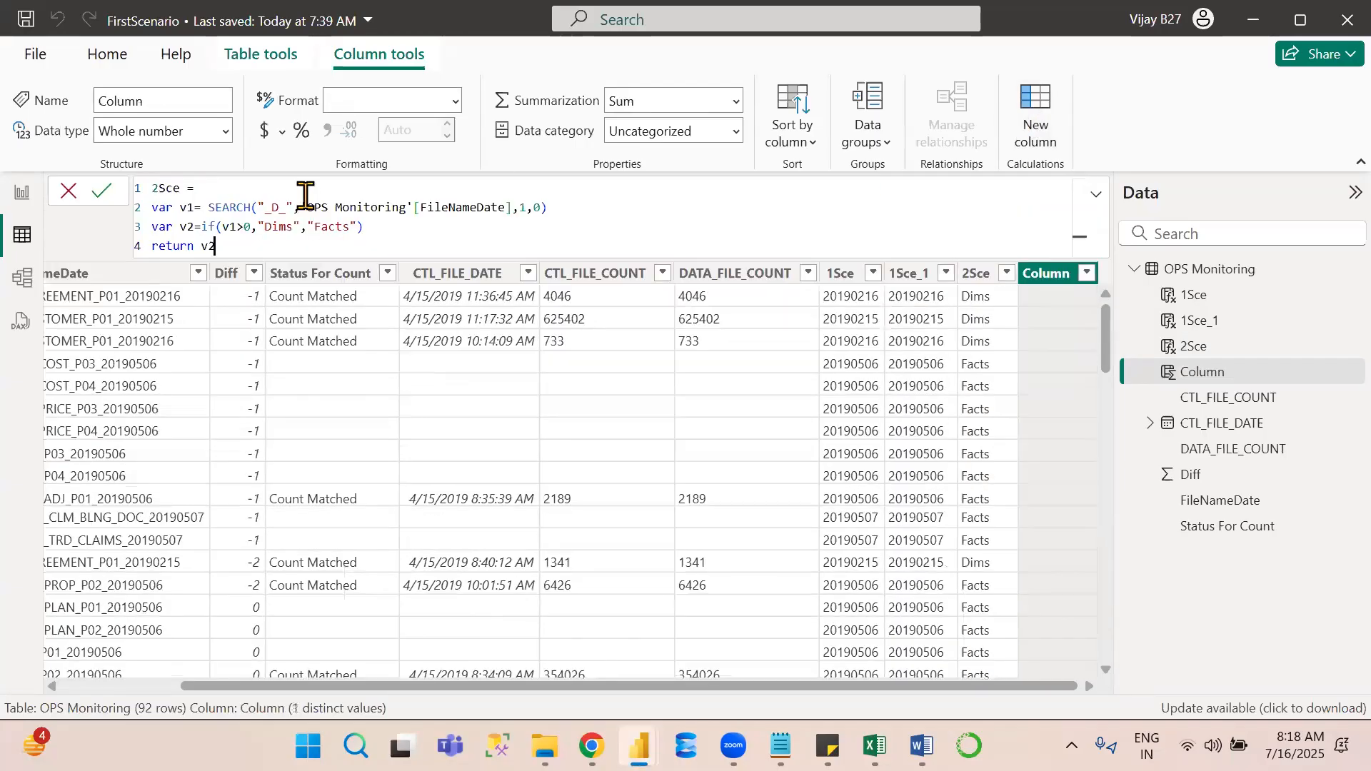
left_click(182, 188)
key("shift+Home")
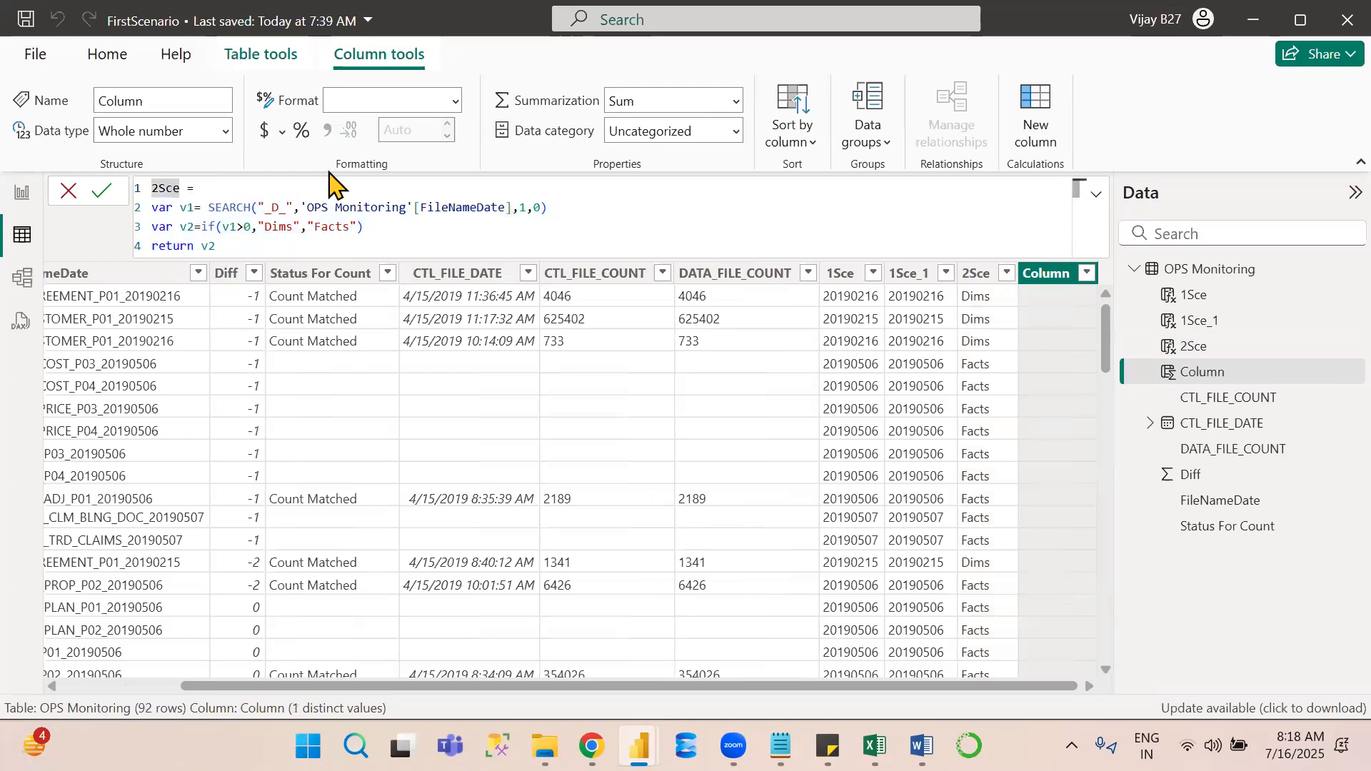
key("Right")
type("_1")
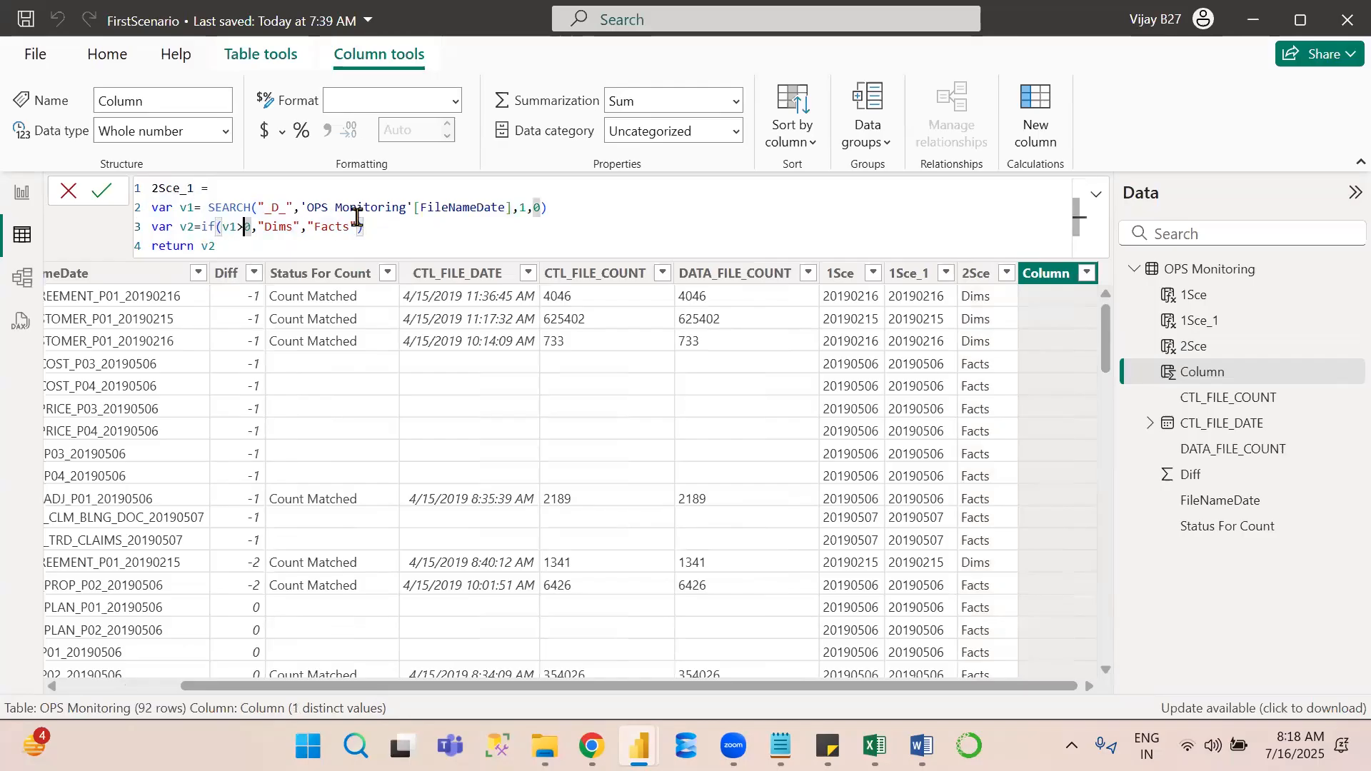
Change the IF condition in 2Sce_1 to v1=0 and remove its "Dims" result, leaving "Facts" as the true result.
key("BackSpace")
type("=")
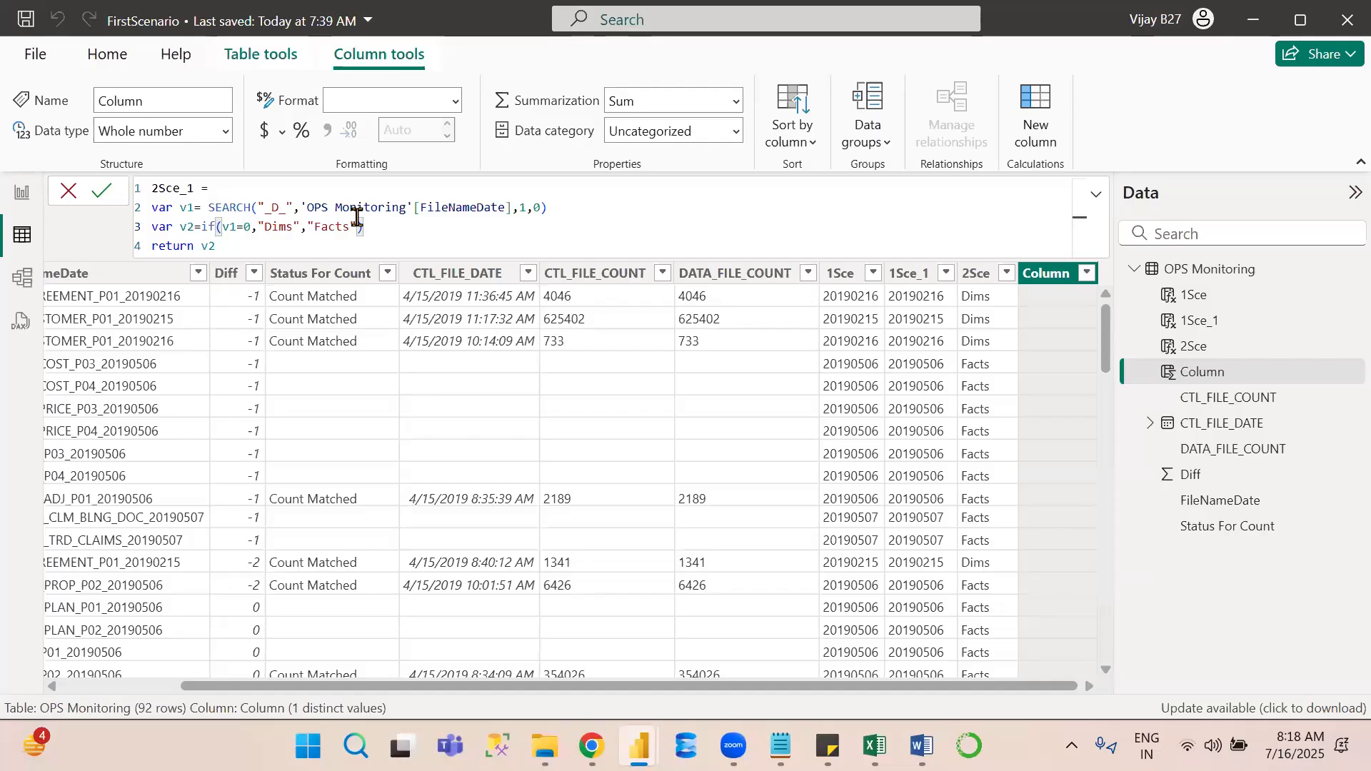
double_click(311, 227)
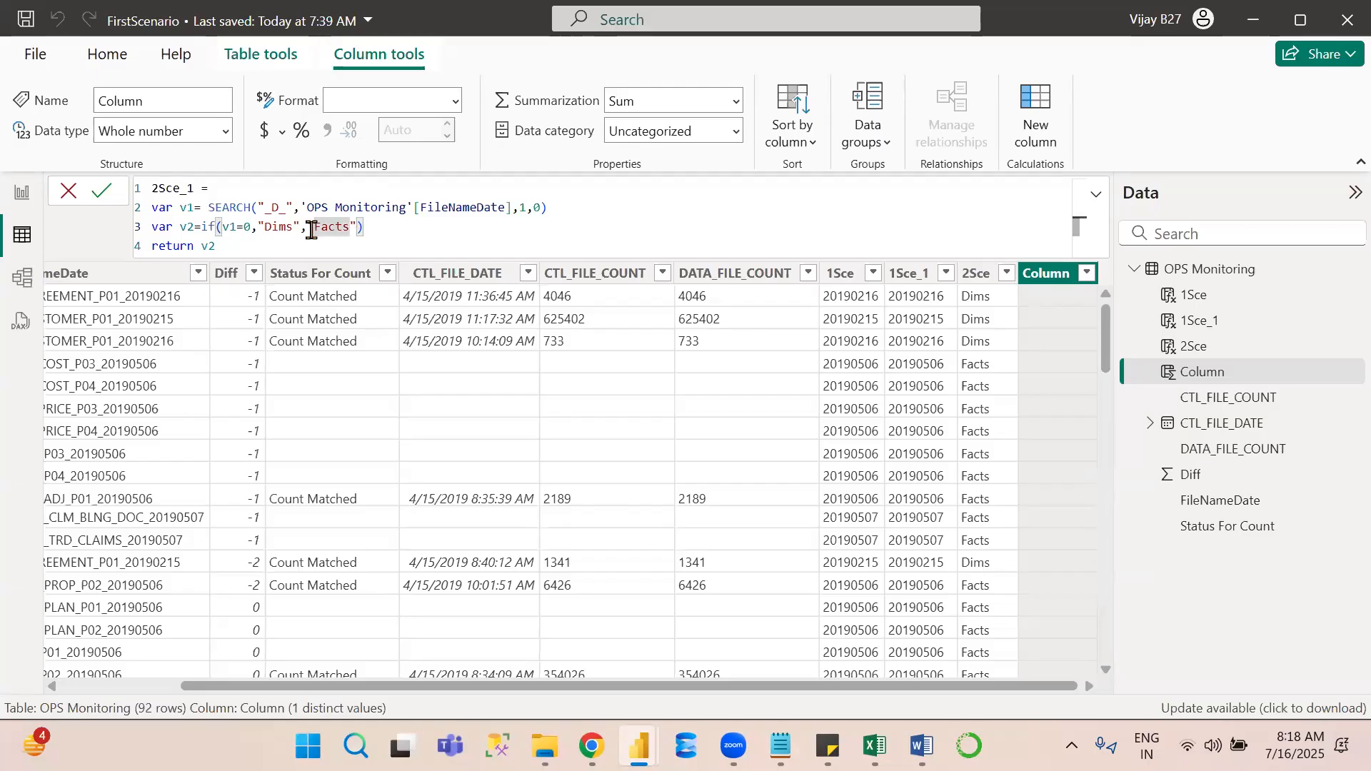
key("Left")
key("BackSpace")
key("BackSpace")
key("BackSpace")
key("BackSpace")
key("BackSpace")
key("BackSpace")
key("BackSpace")
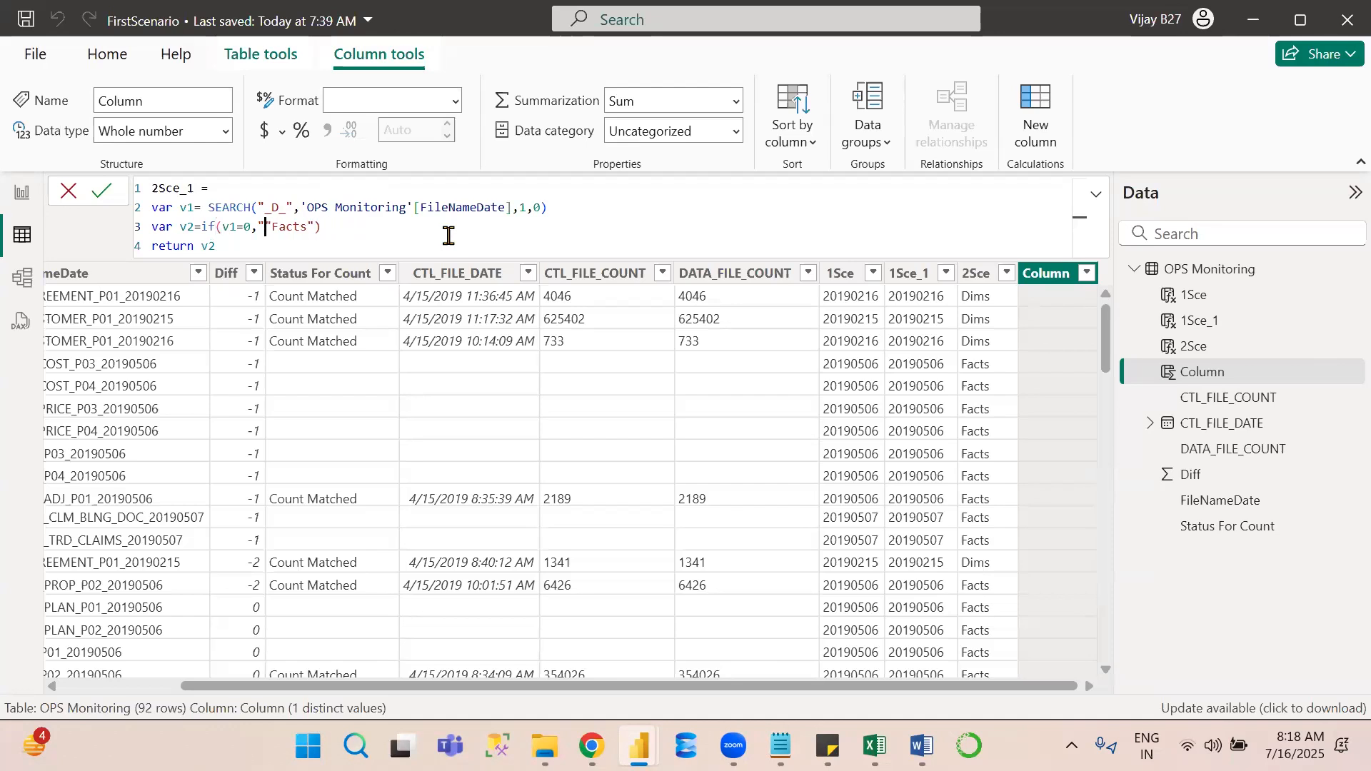
Add "Dims" as the false result of the IF in 2Sce_1 and commit the column.
key("Right")
key("Right")
key("Right")
key("Right")
type(",\"\"")
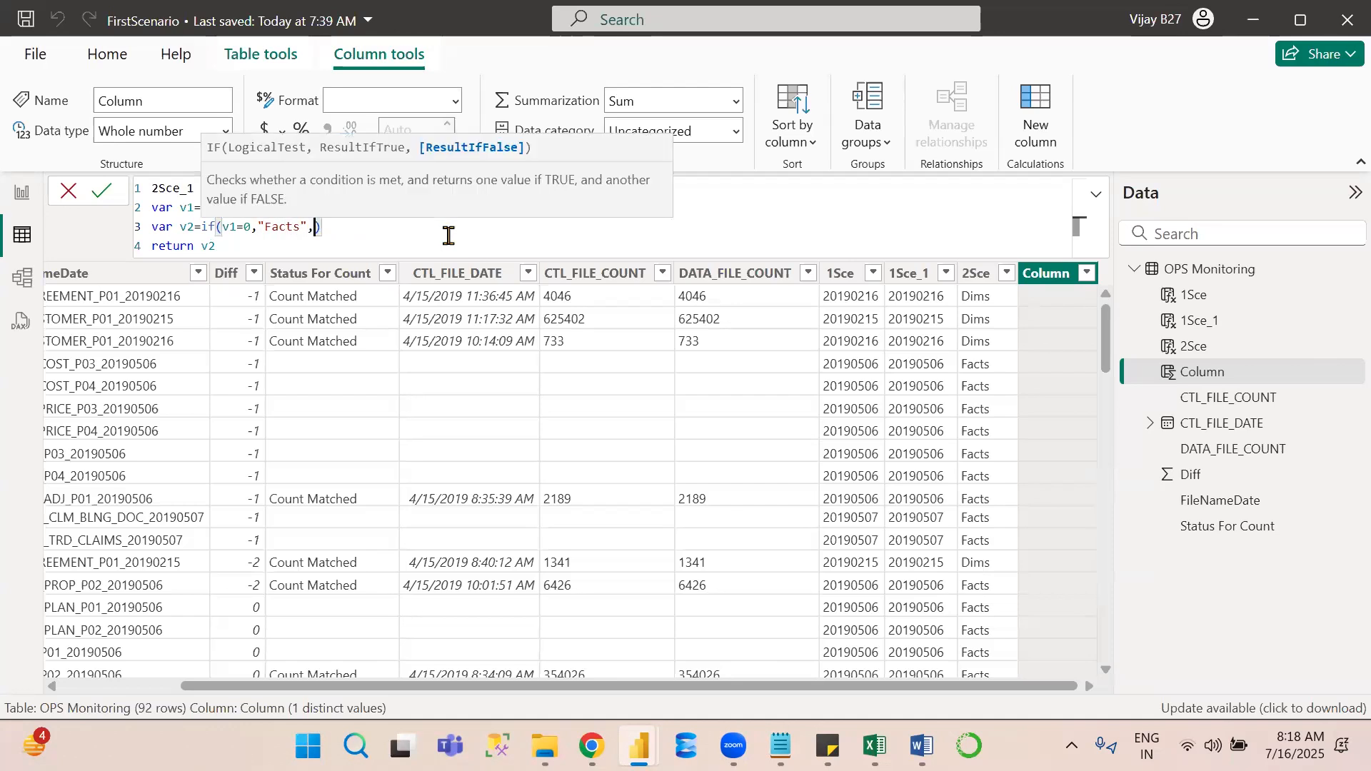
key("Left")
type("Dims")
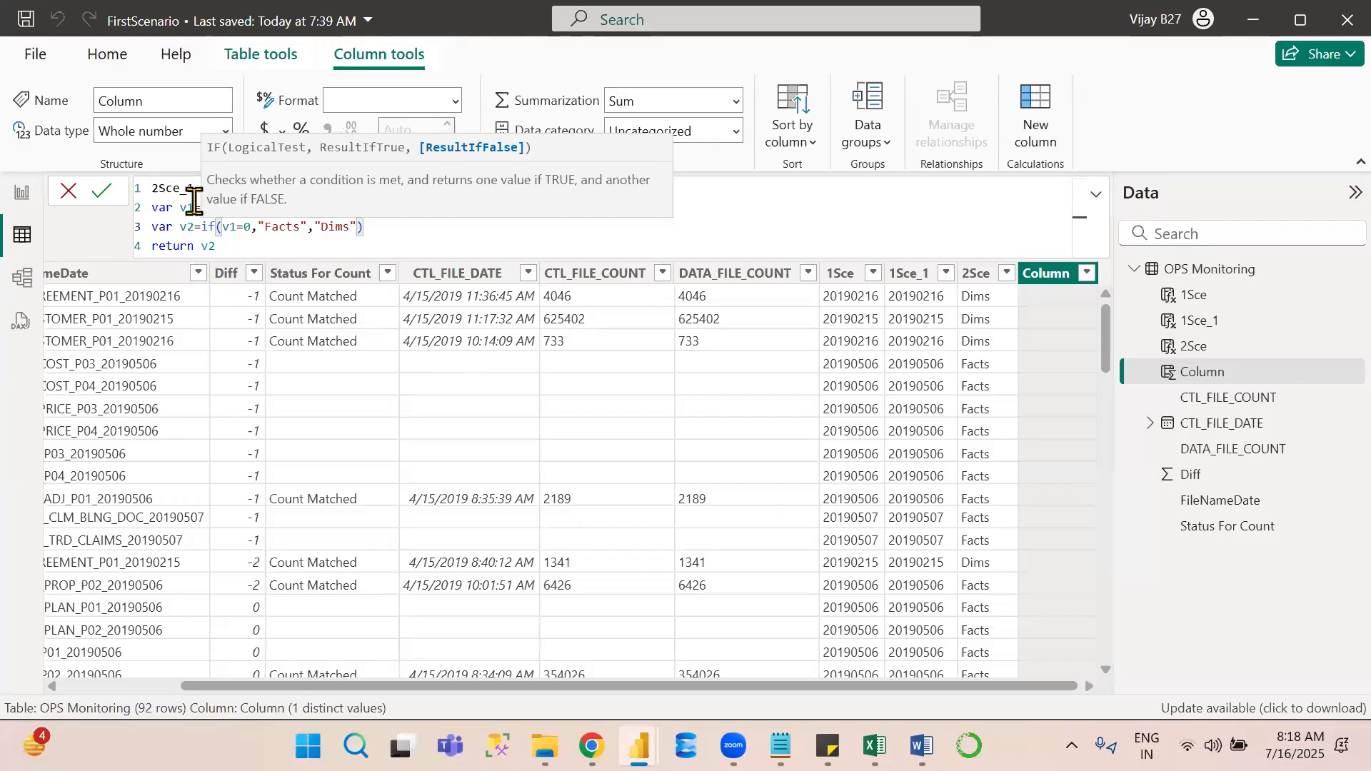
left_click(102, 191)
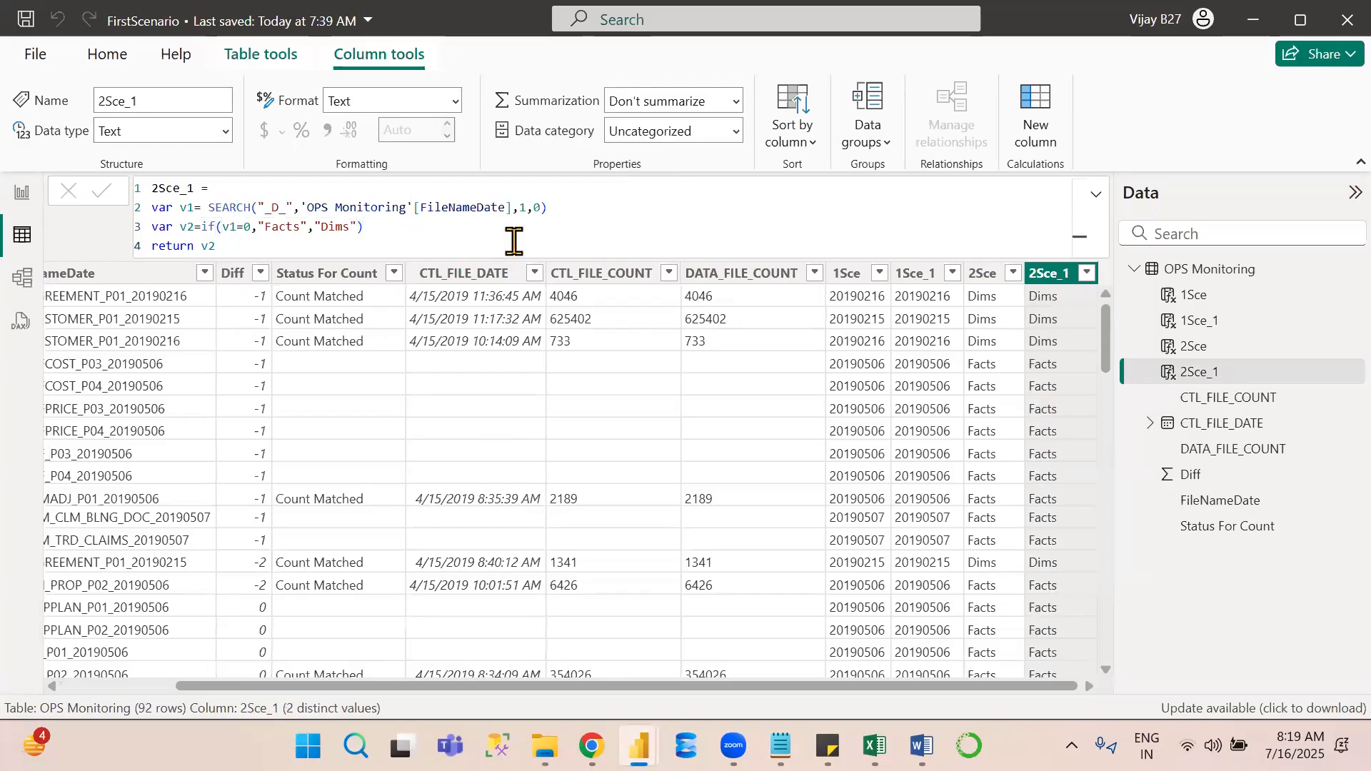
Read the third question in the Notepad list, then examine the 1Sce and CTL_FILE_DATE columns in Power BI.
key("alt+Tab")
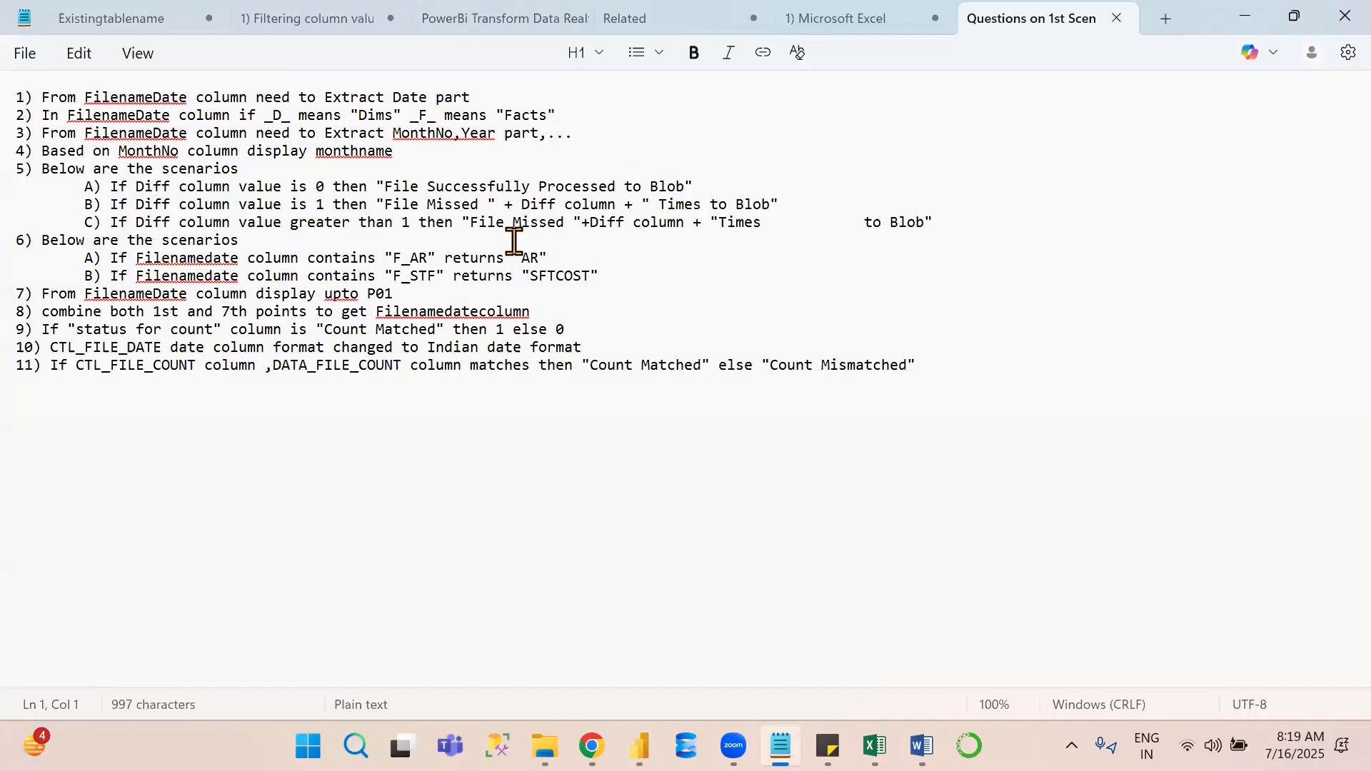
left_click_drag(42, 132, 136, 151)
left_click_drag(237, 136, 596, 133)
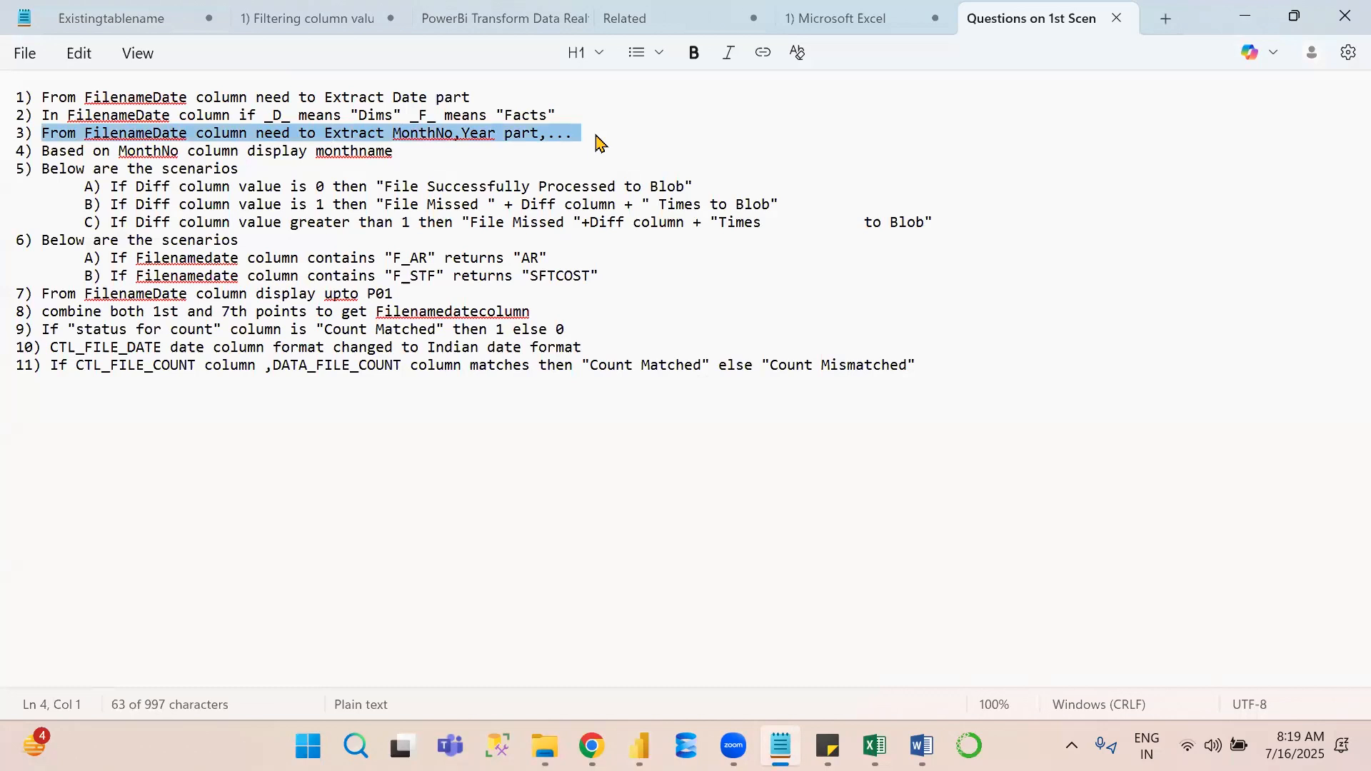
key("alt+Tab")
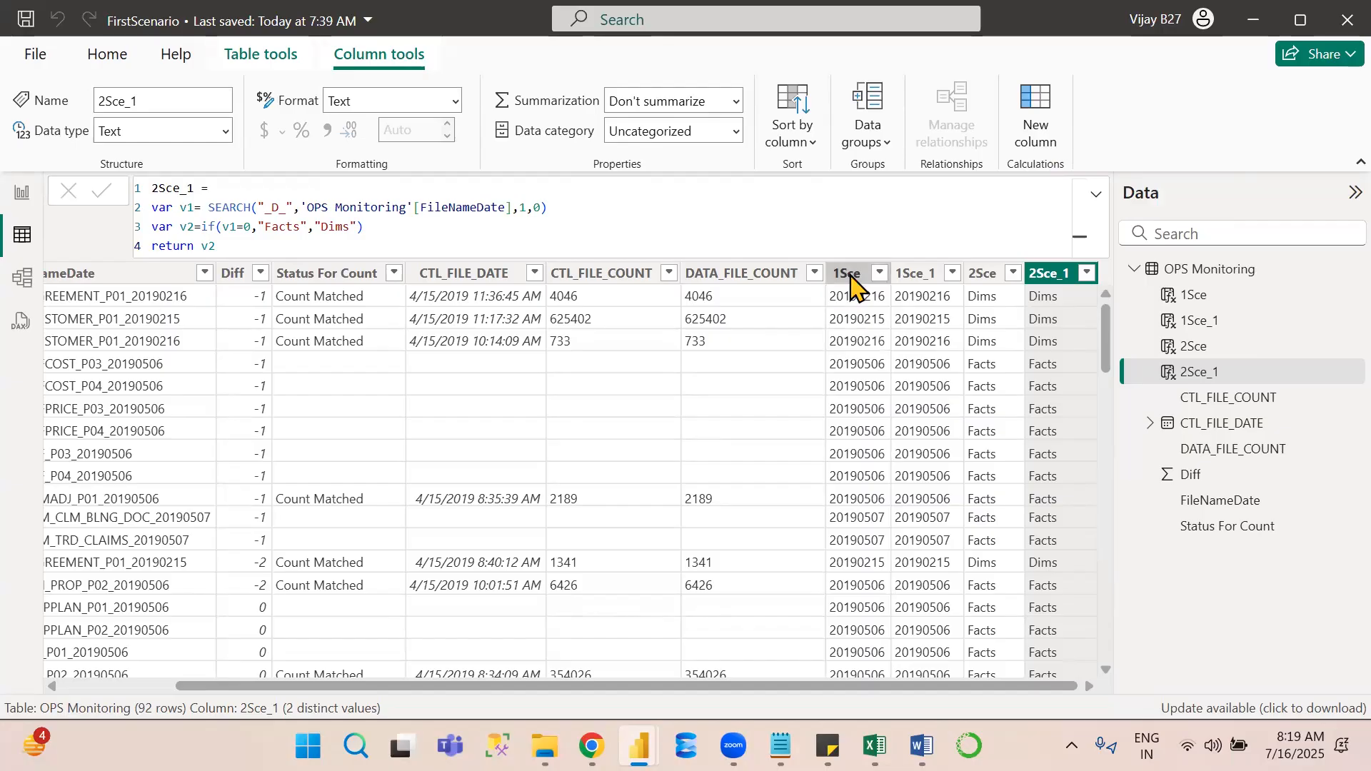
left_click(849, 274)
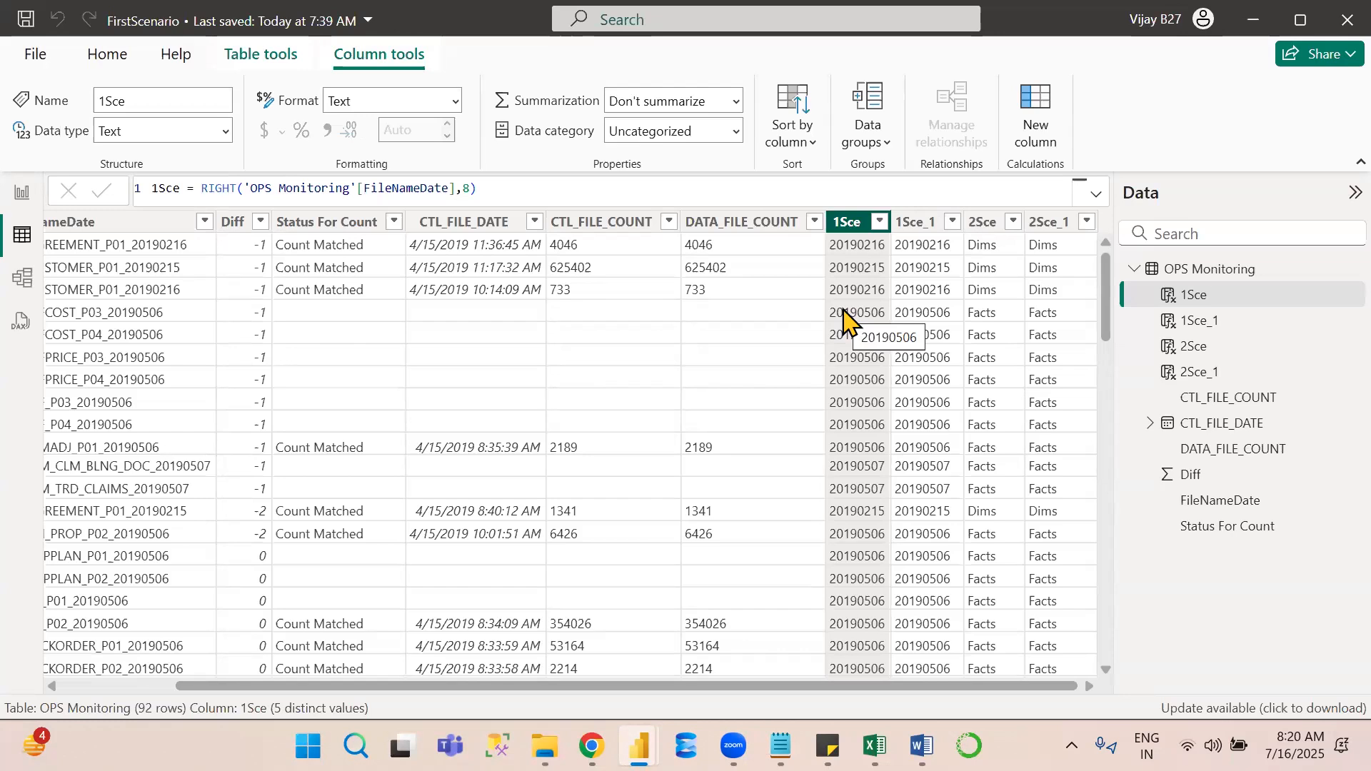
left_click(475, 230)
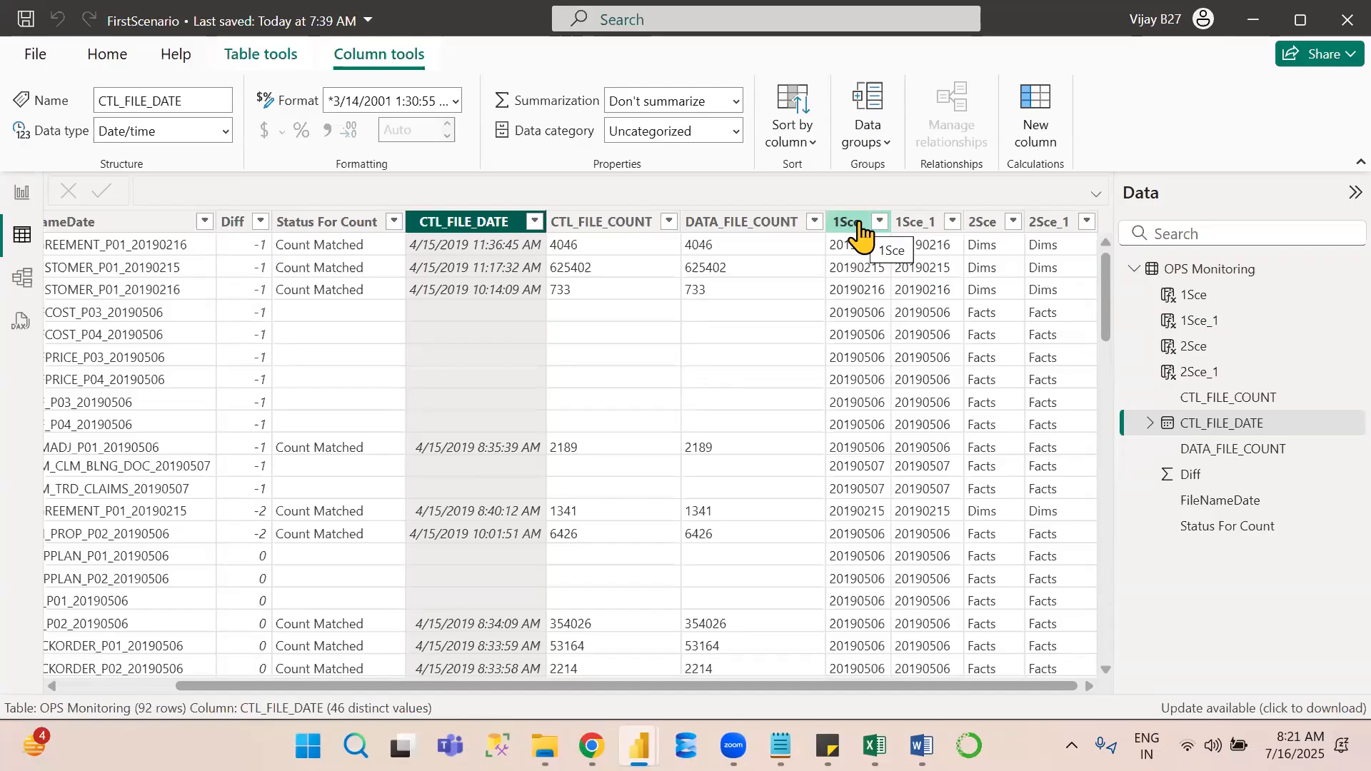
Create a new calculated column in OPS Monitoring named 3rdSce.
left_click(1043, 118)
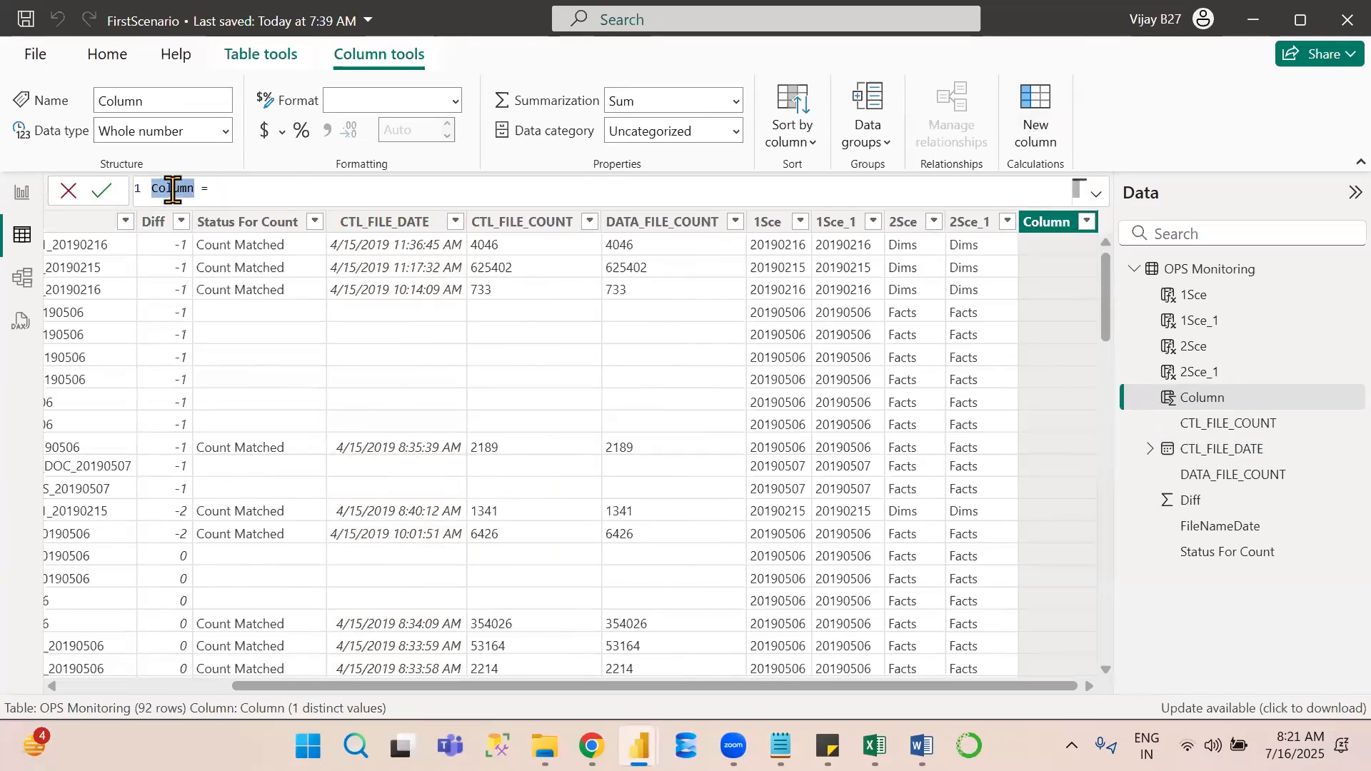
type("3rdS")
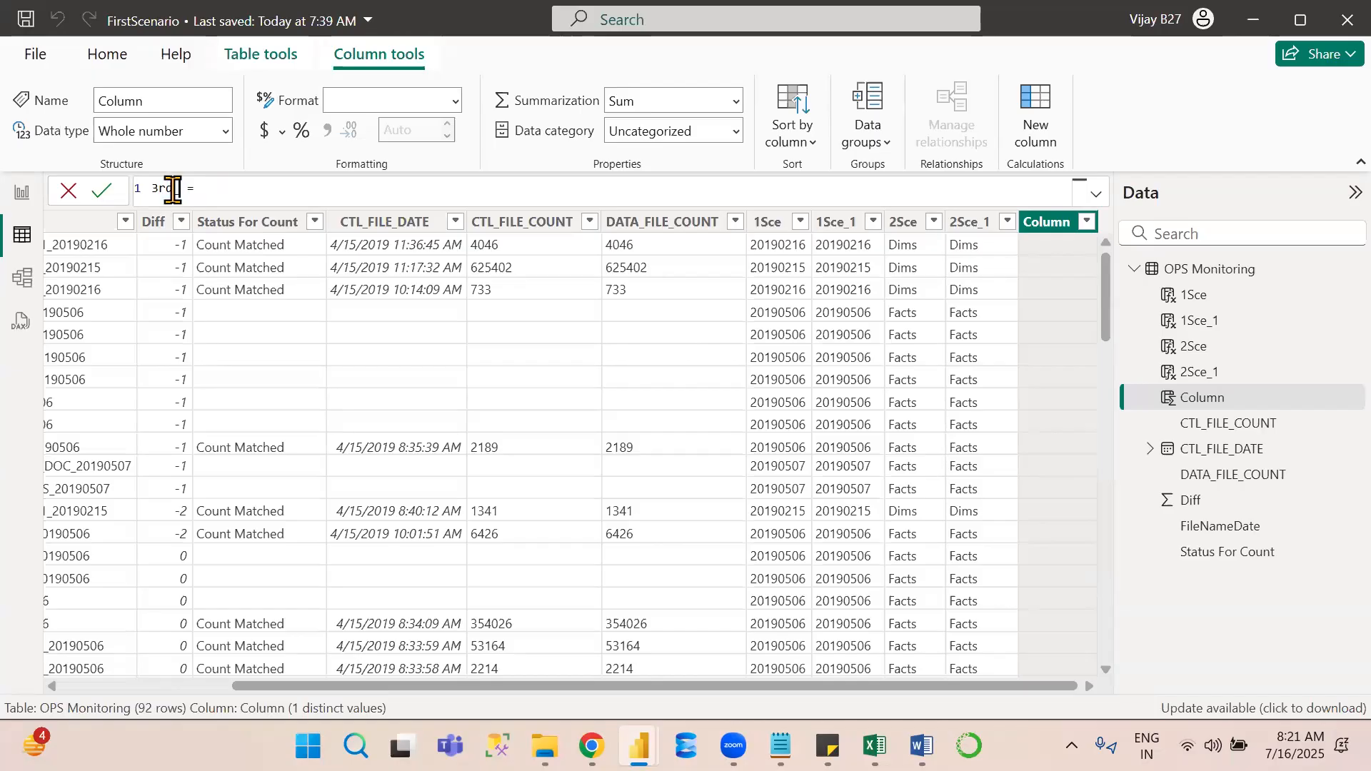
key("BackSpace")
type("Sce")
Define 3rdSce as LEFT([1Sce],4) to extract the year part and commit the column.
left_click(281, 186)
type("LEFT(")
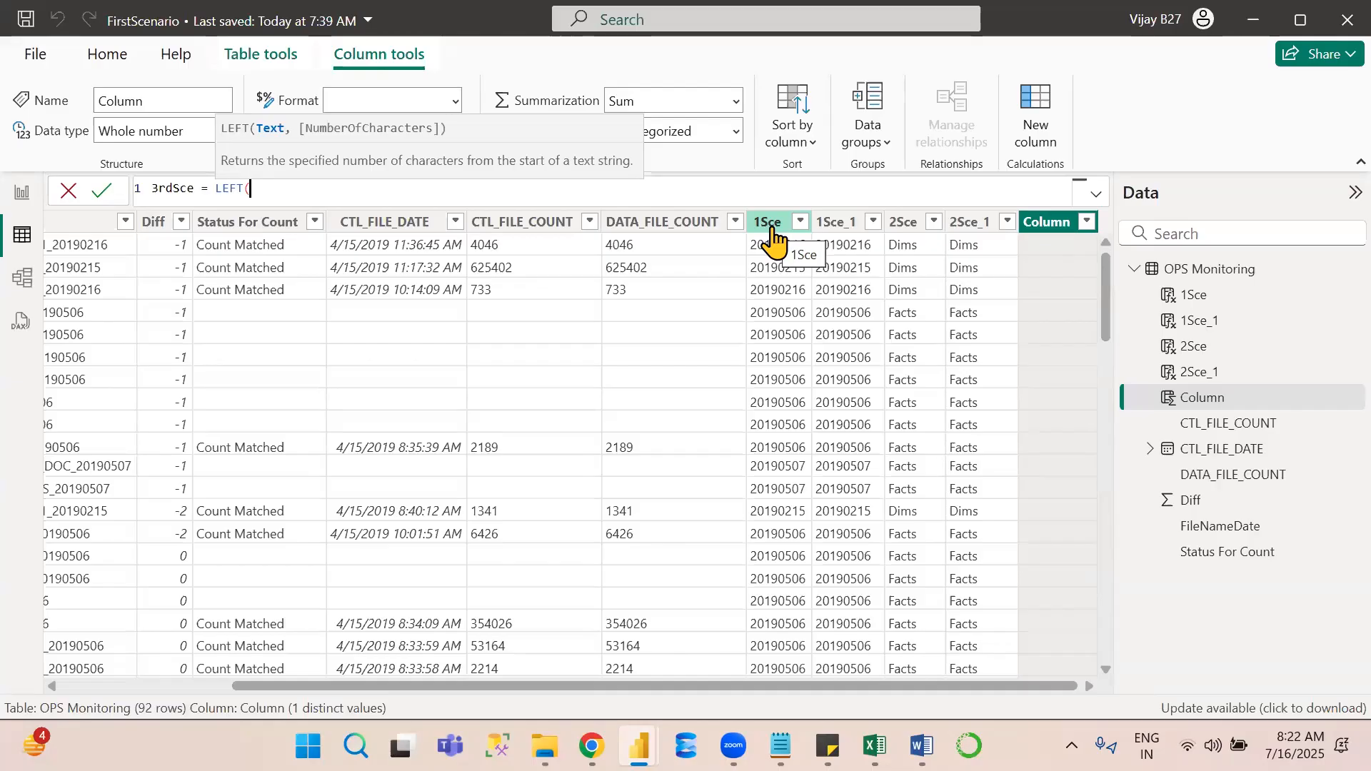
type("1sc")
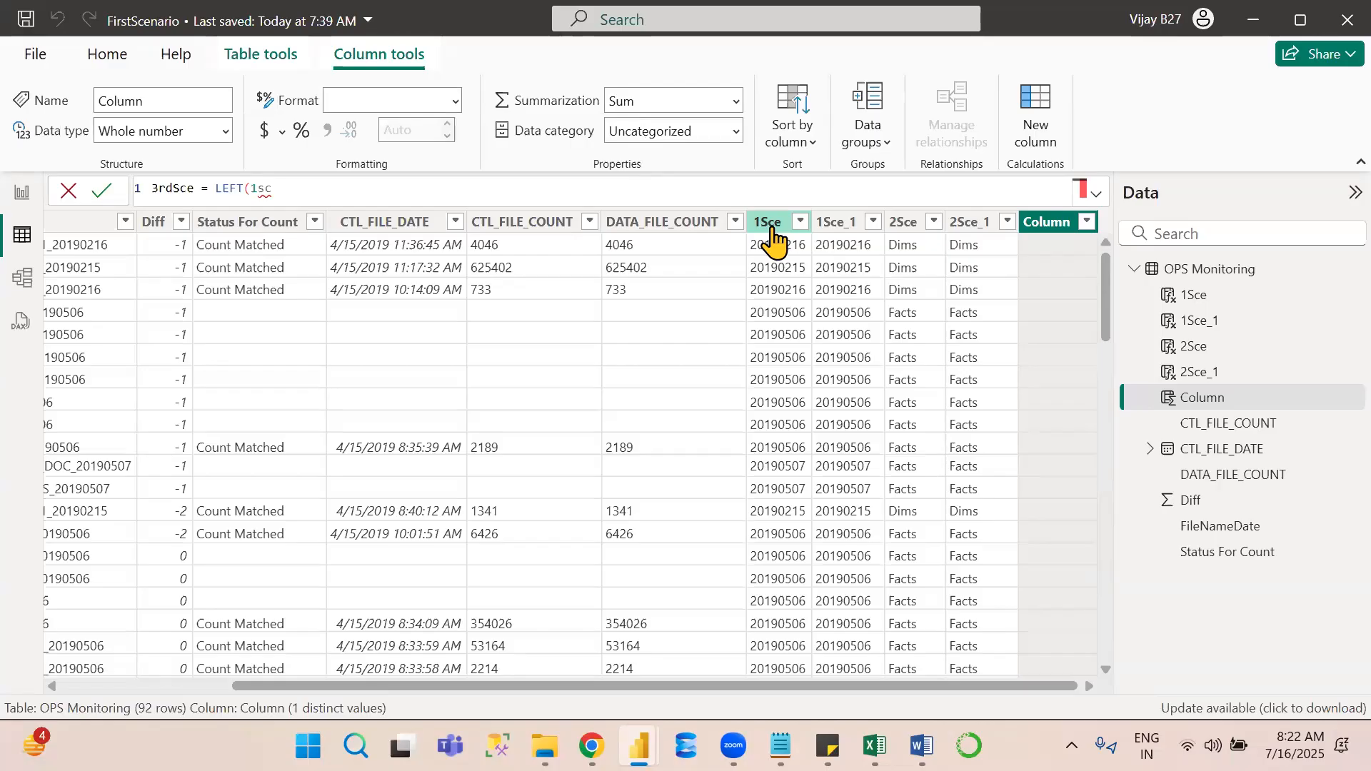
key("BackSpace")
key("BackSpace")
key("BackSpace")
type("[")
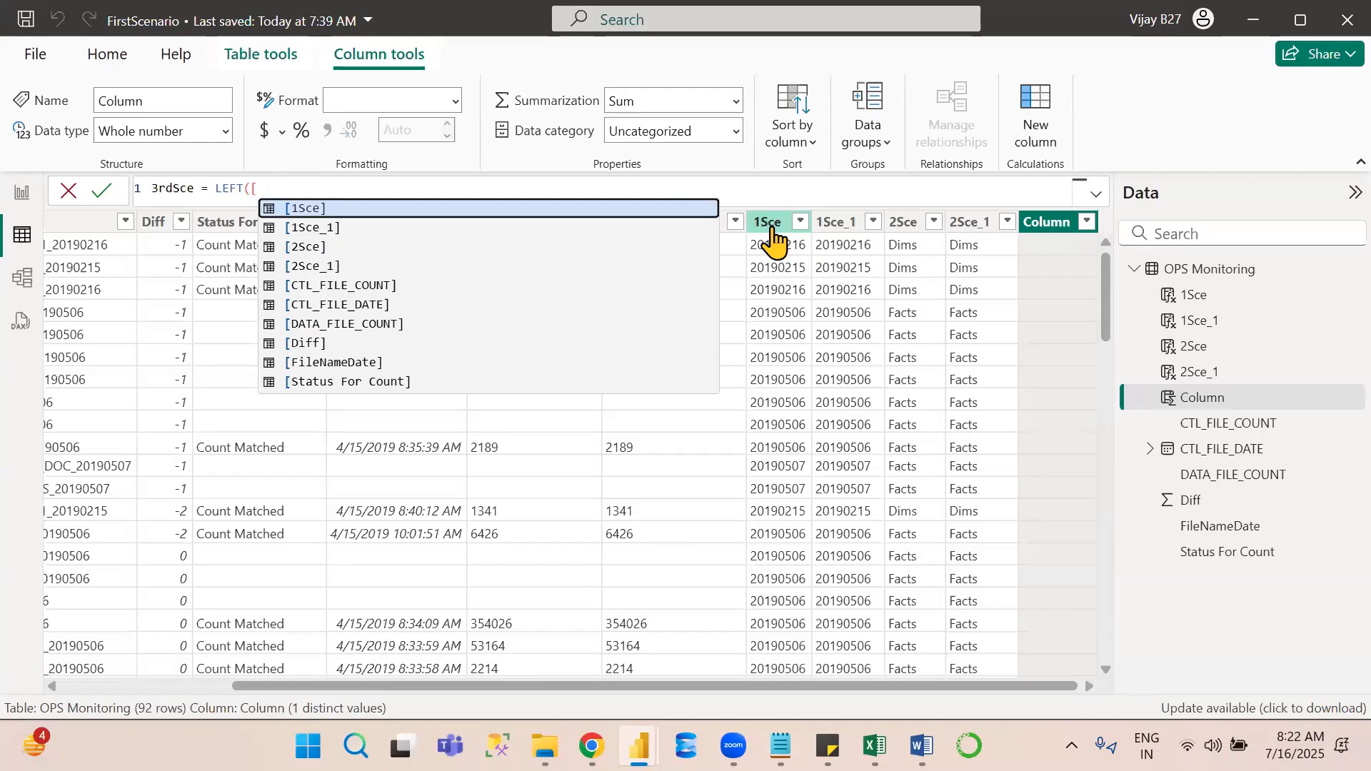
key("Tab")
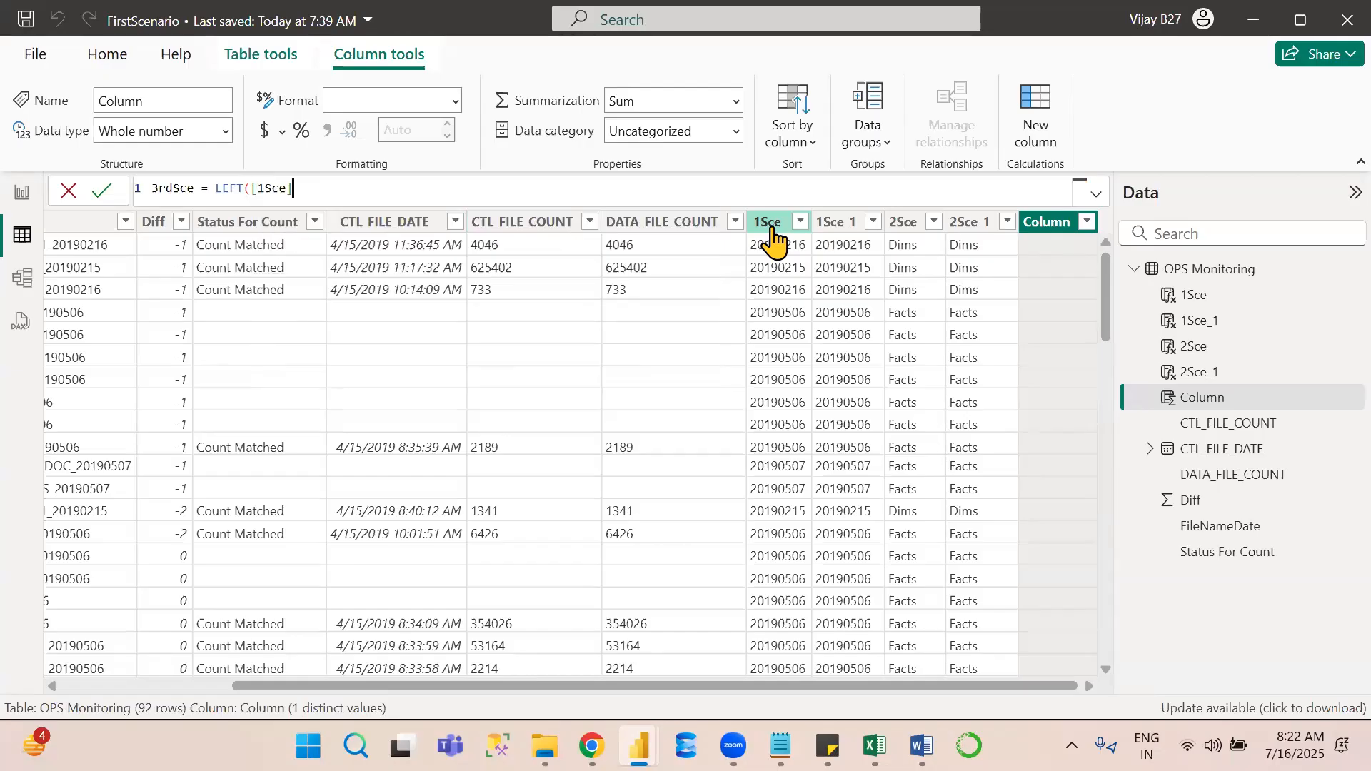
type(",")
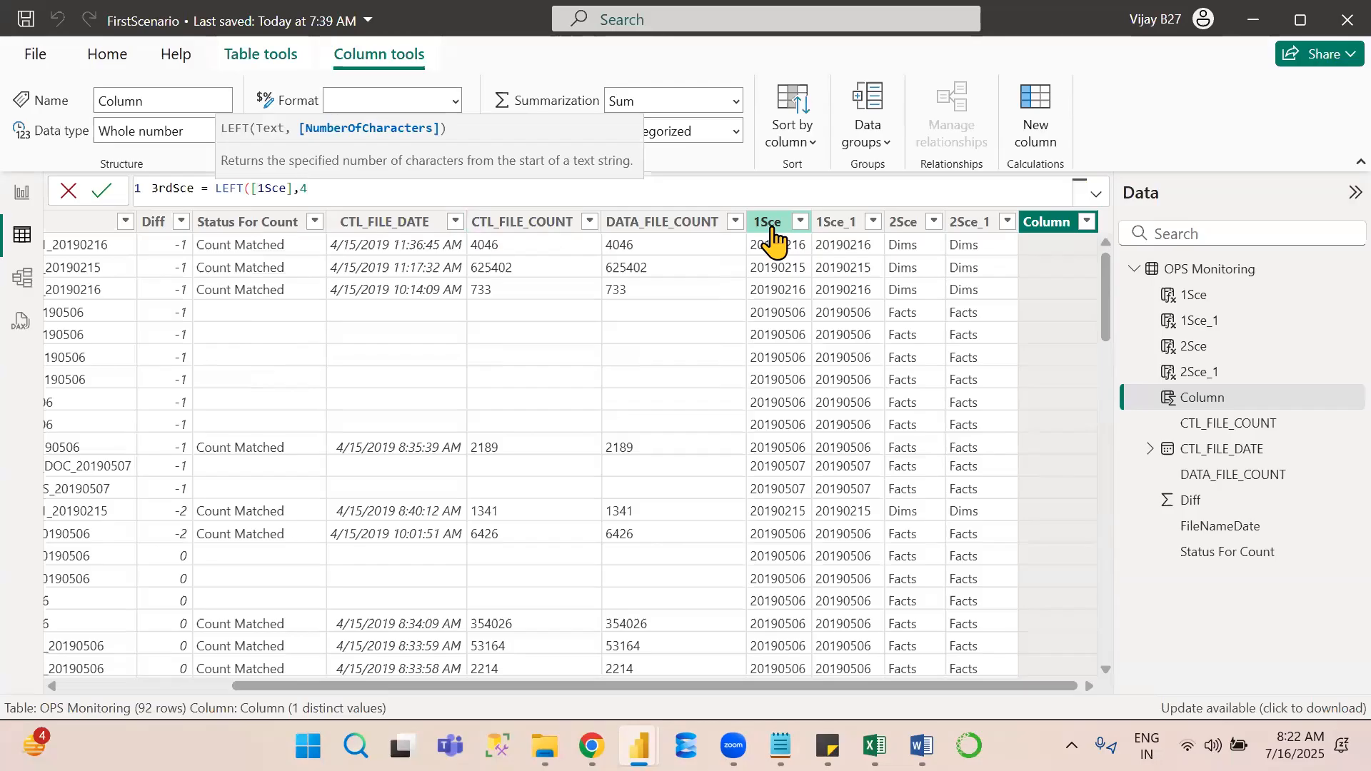
type("4)")
key("Return")
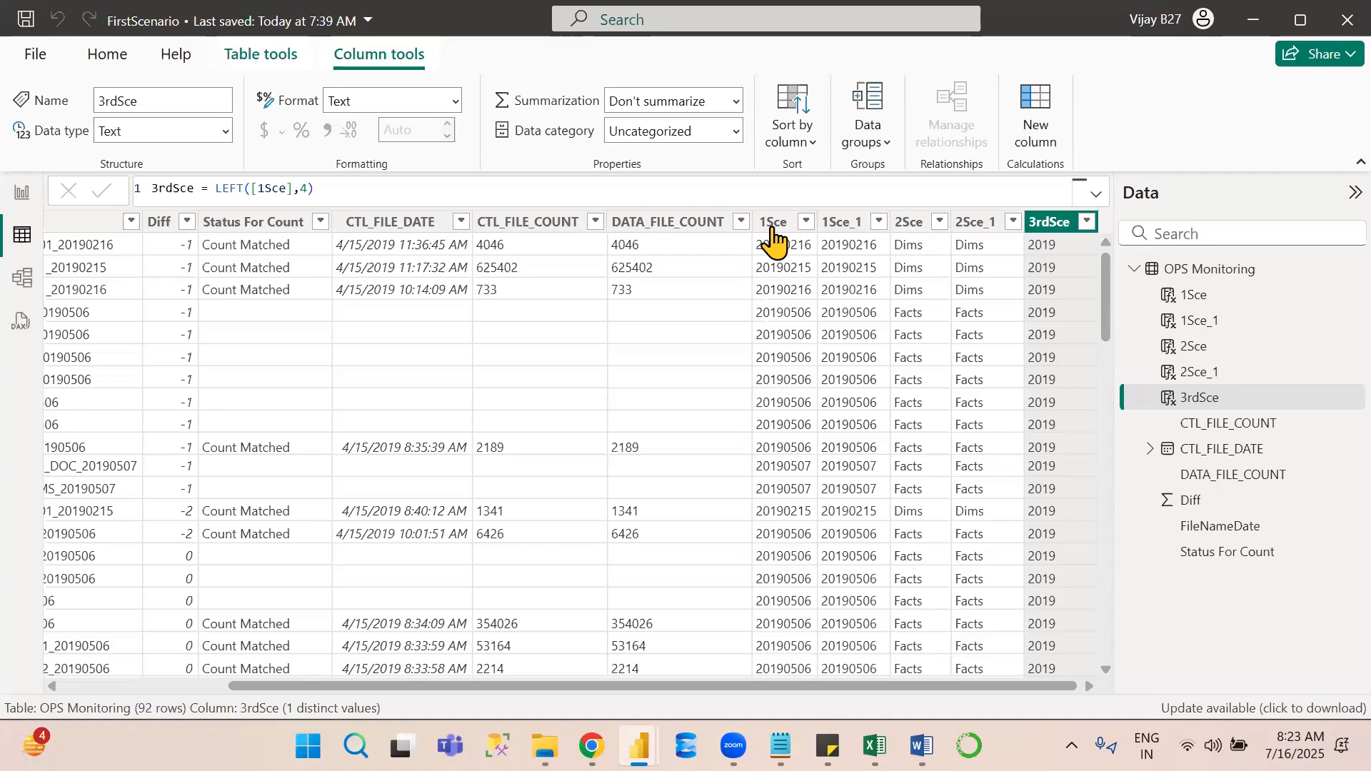
Add a calculated column named 3rdSce_1 with the formula MID([1Sce],5,2) to extract the month number.
left_click(1037, 107)
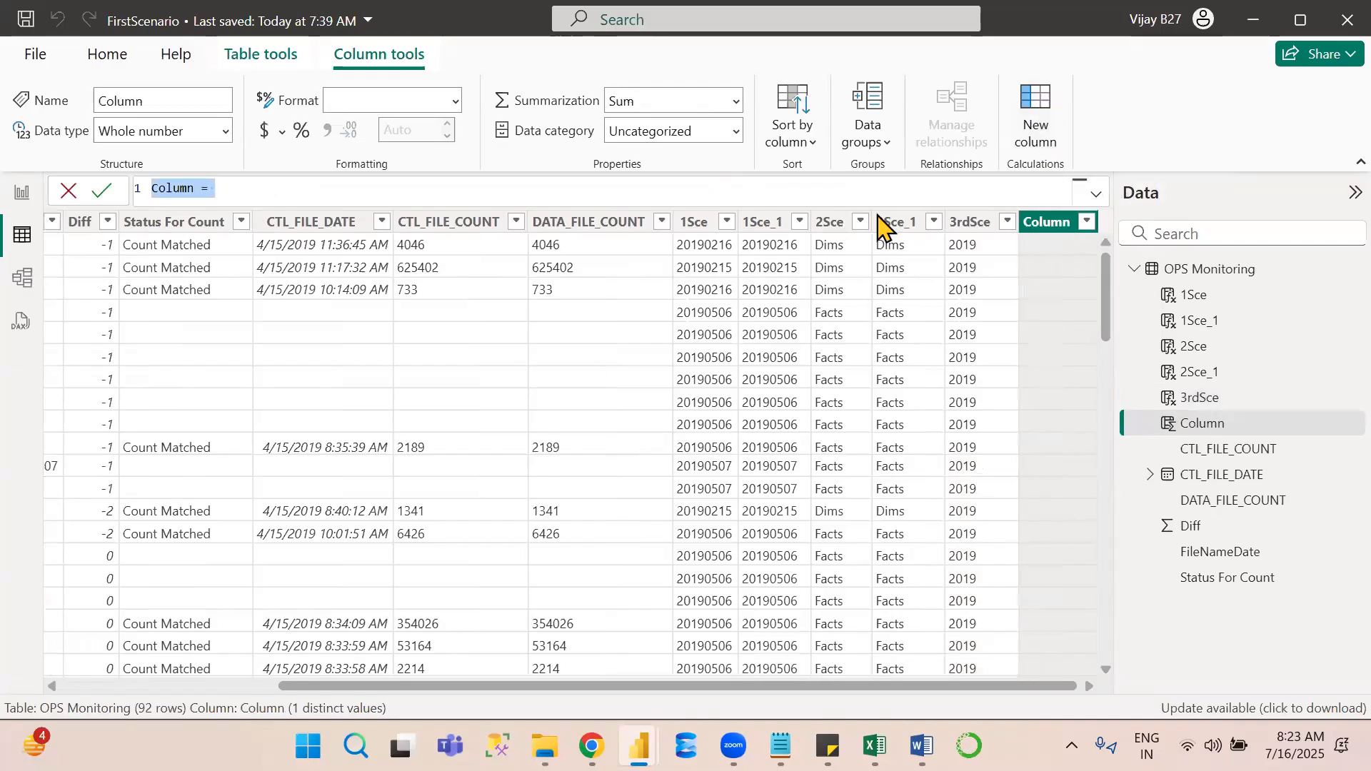
double_click(175, 187)
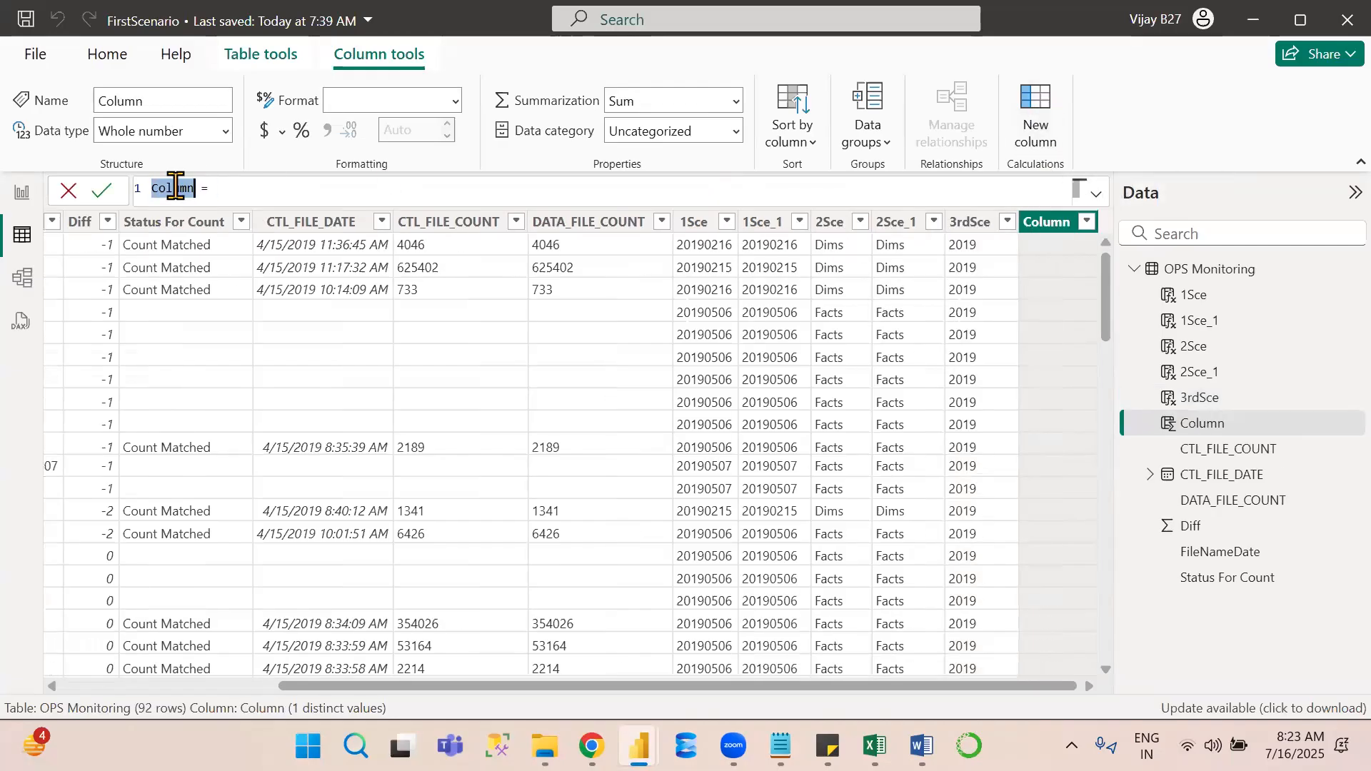
type("3rdSce_1")
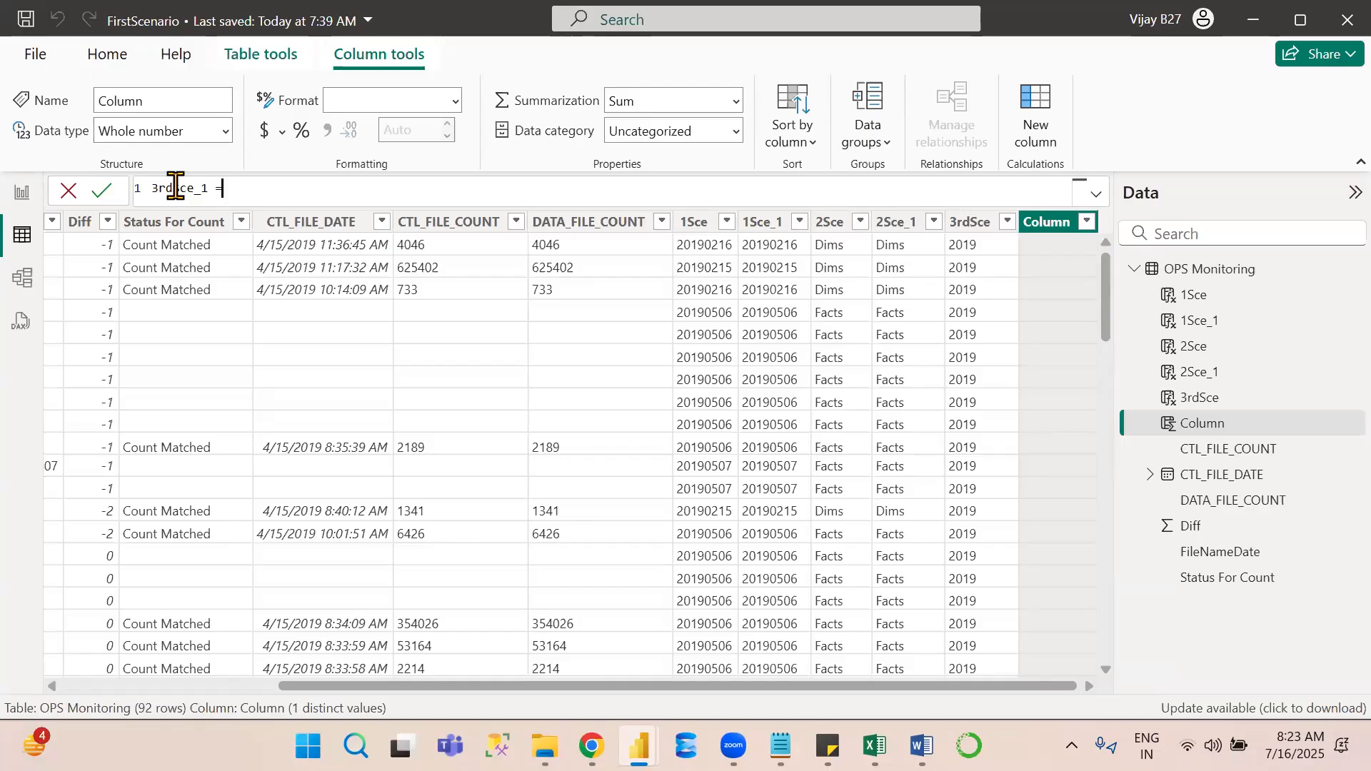
type("MID(")
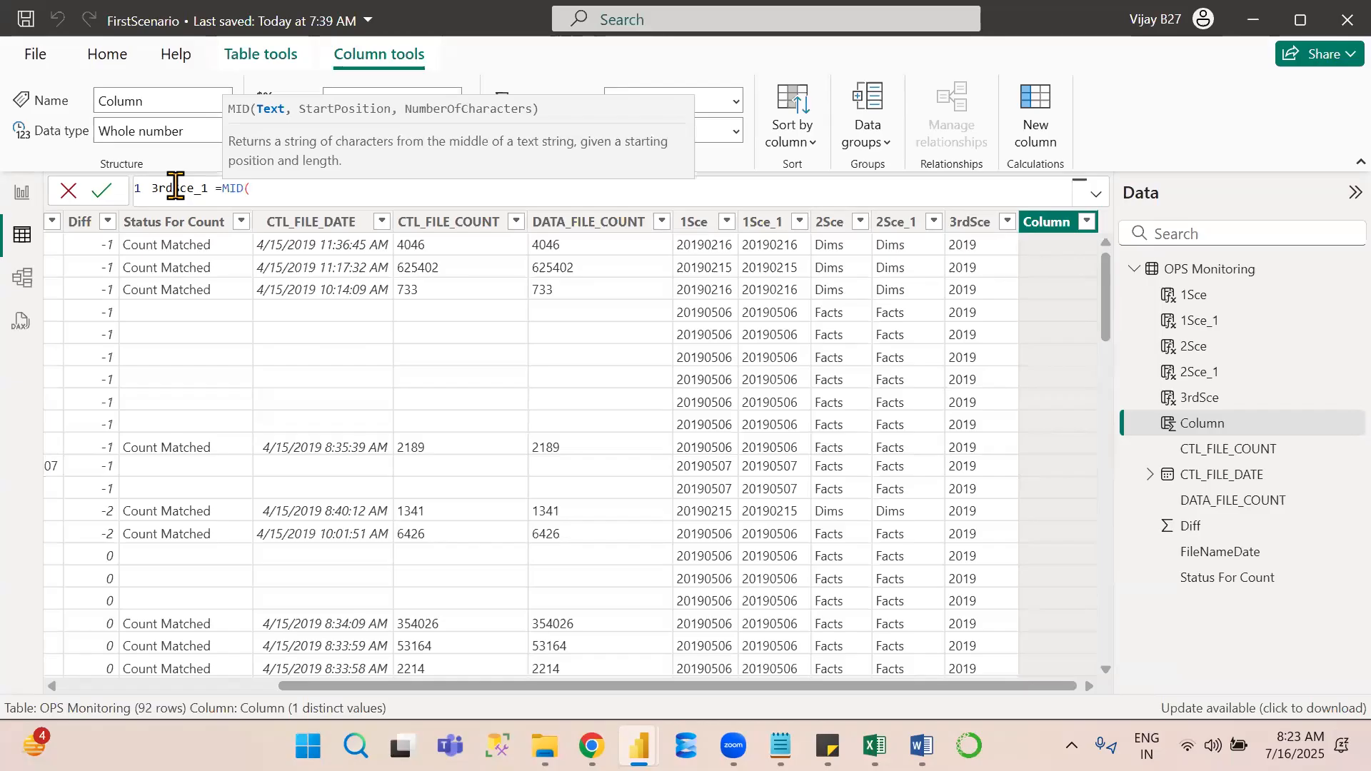
type("[")
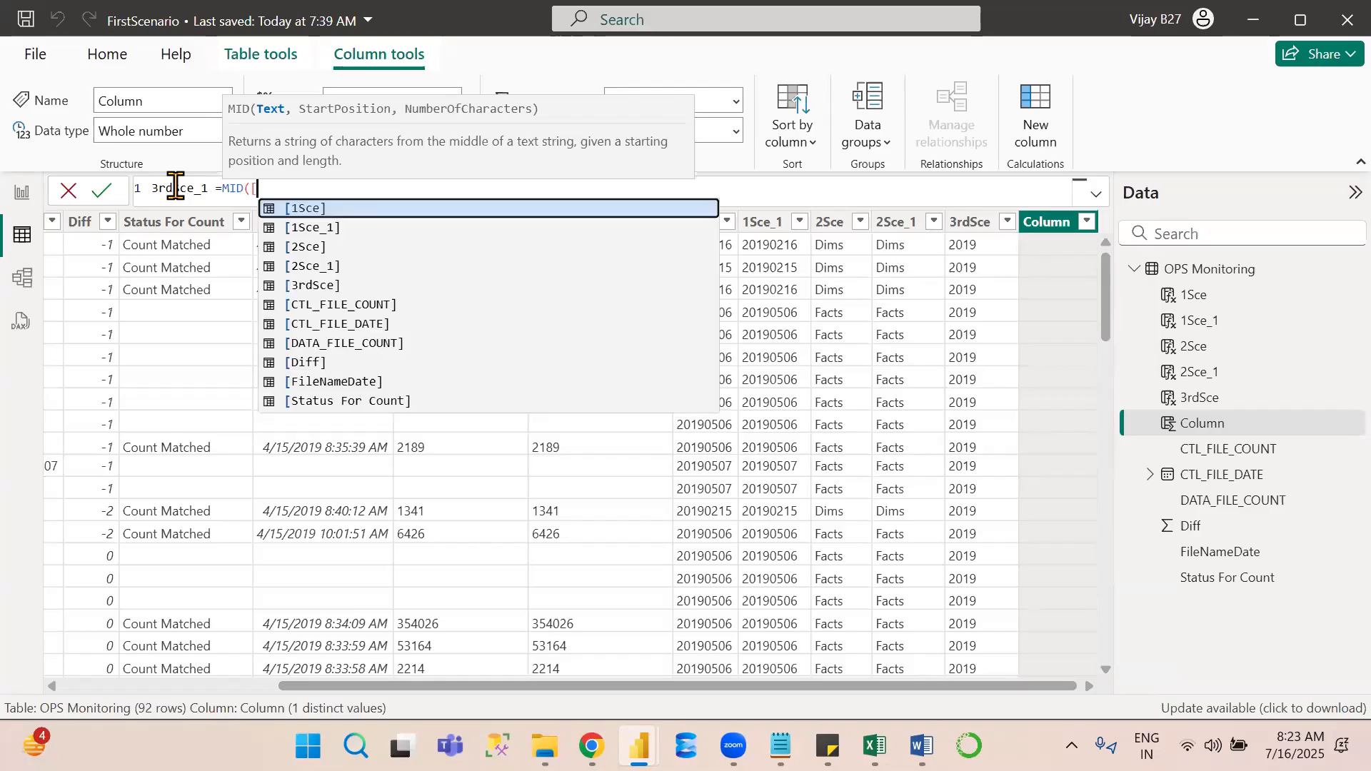
key("Tab")
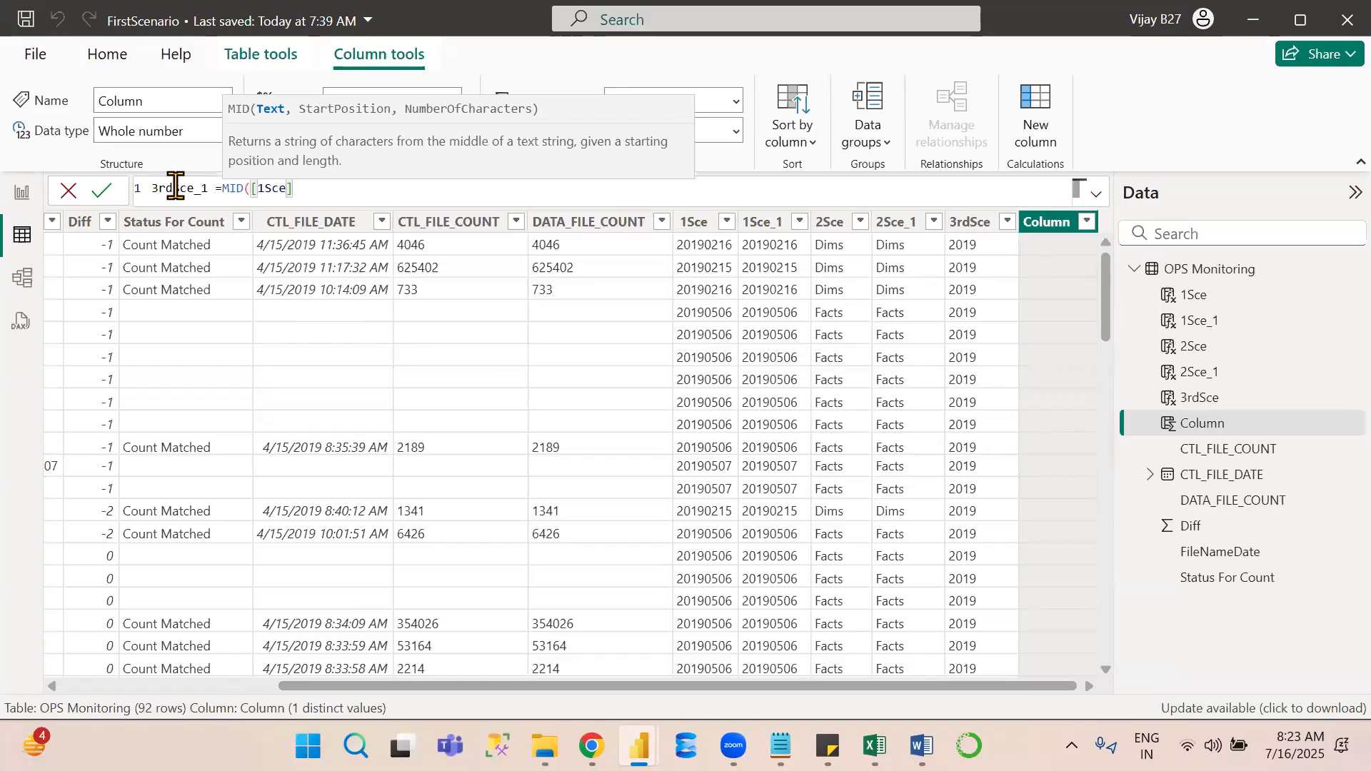
type(",")
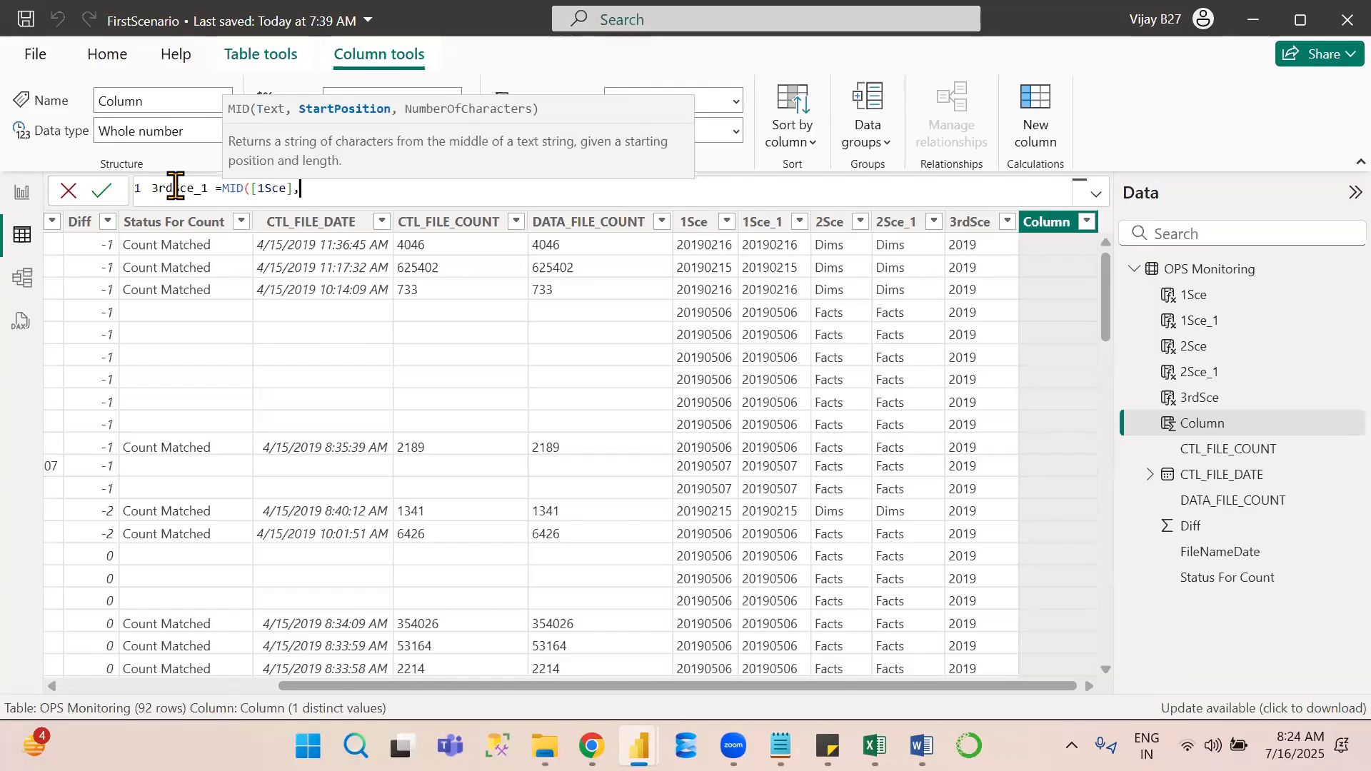
type("5")
type(",")
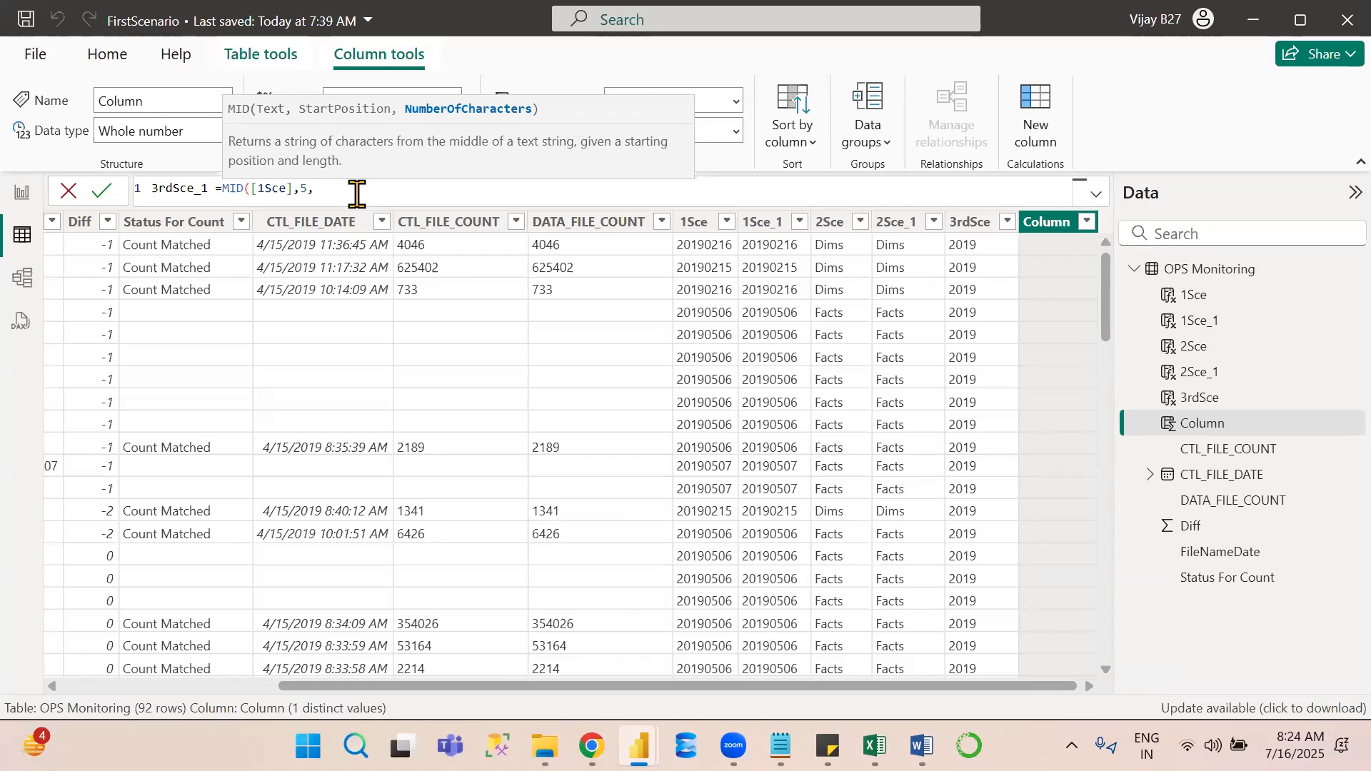
type("2")
type(")")
key("Return")
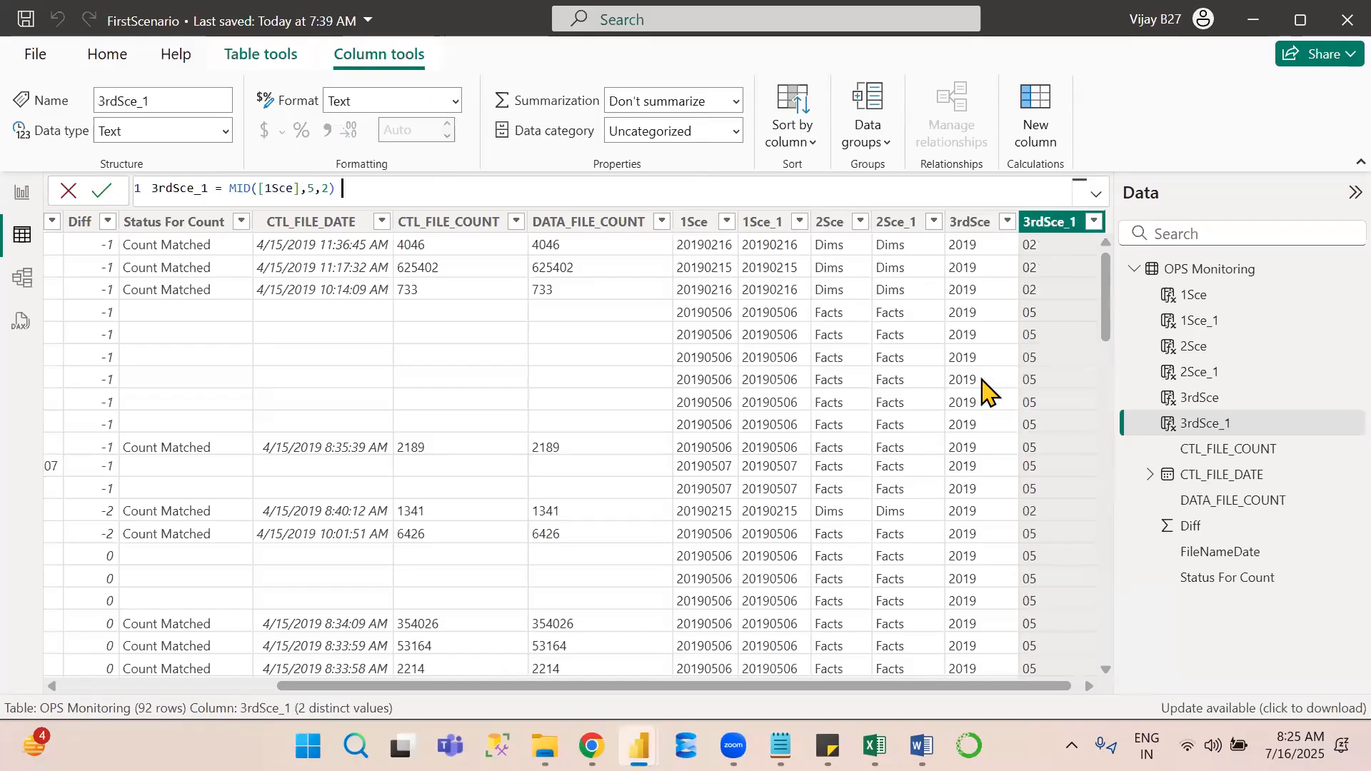
Add a calculated column named 3rdSce_2 with the formula RIGHT([1Sce],2) to extract the day part.
left_click(1042, 147)
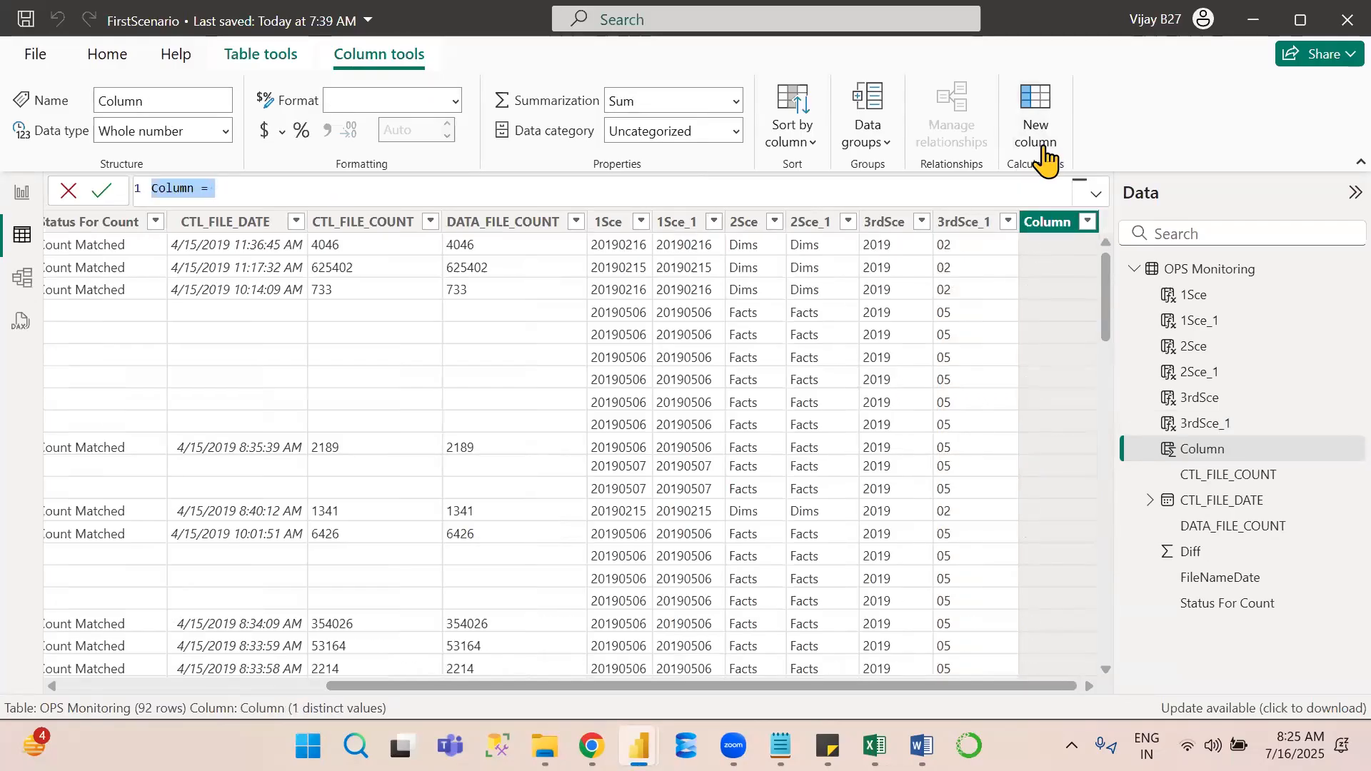
double_click(170, 189)
type("3rdSce")
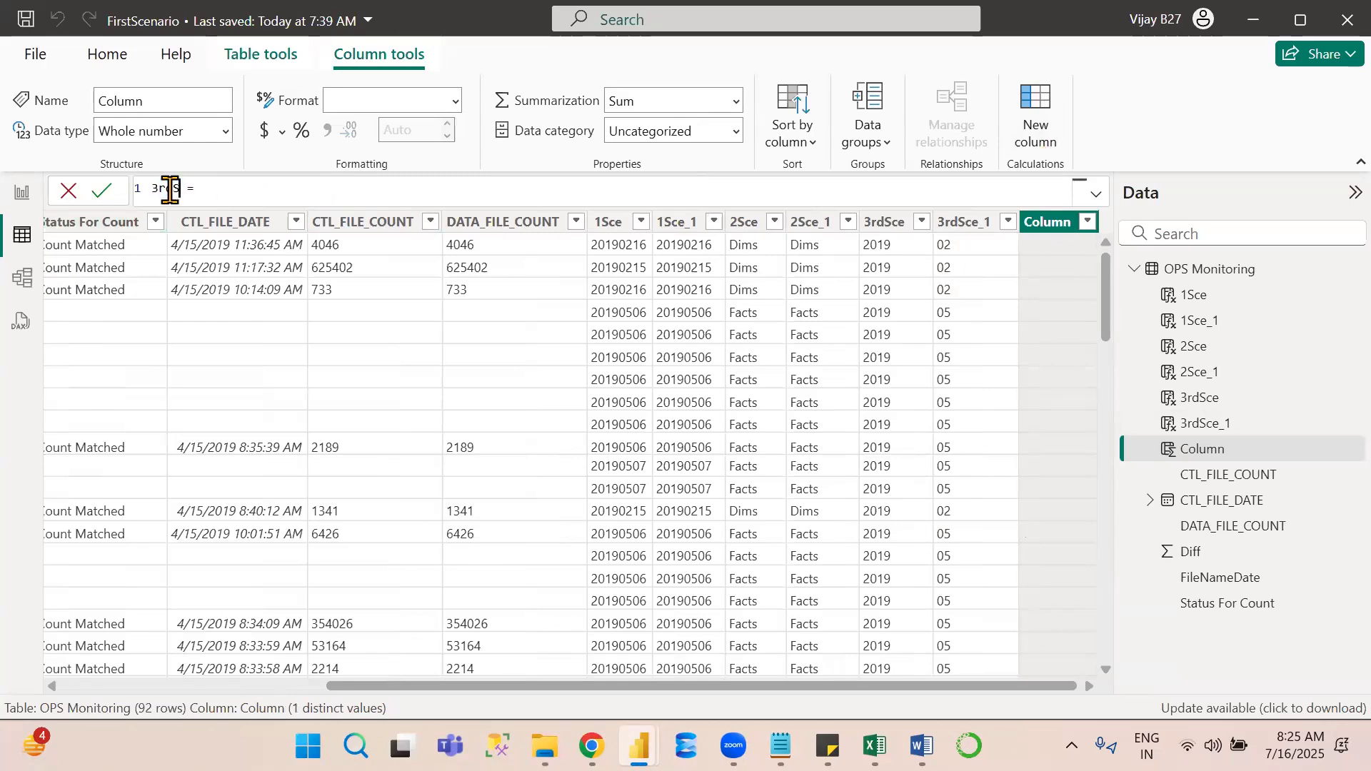
type("_2")
key("Right")
key("Right")
type("ri")
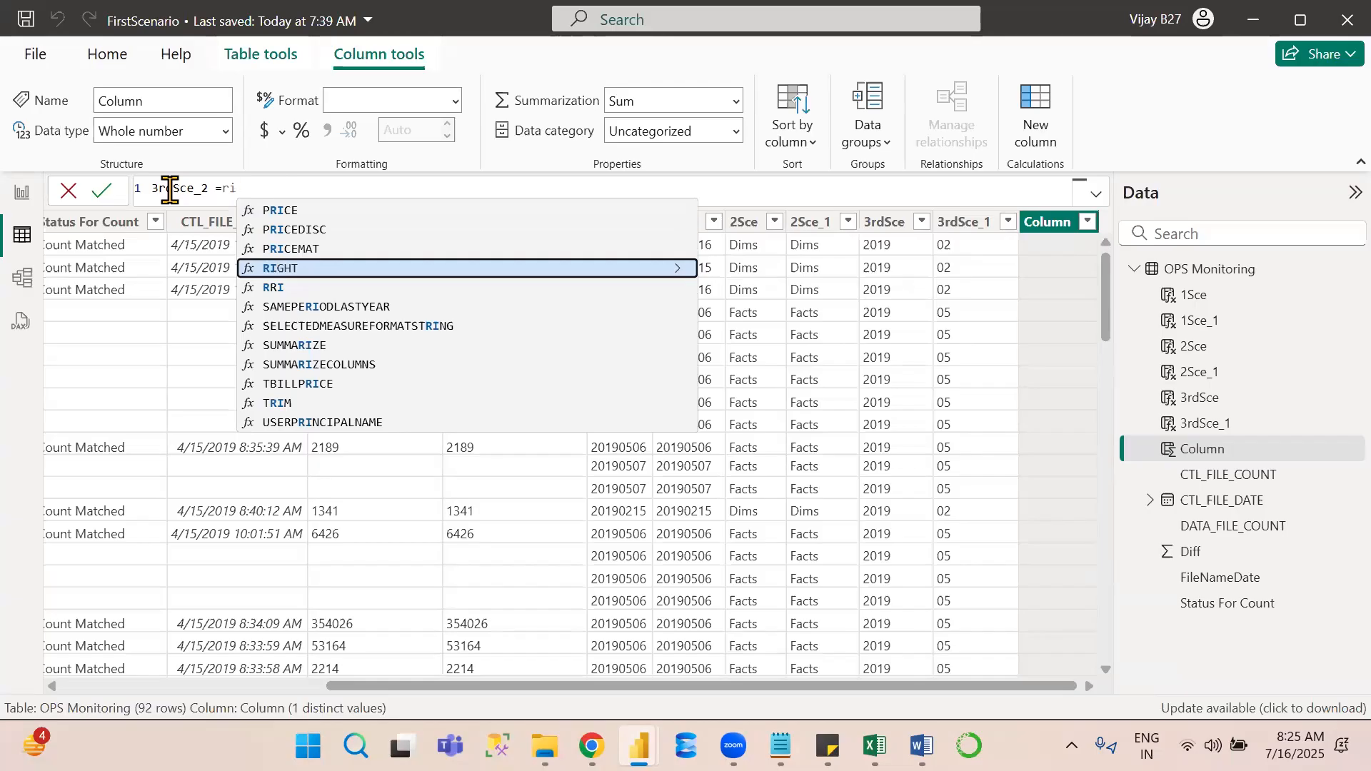
key("Tab")
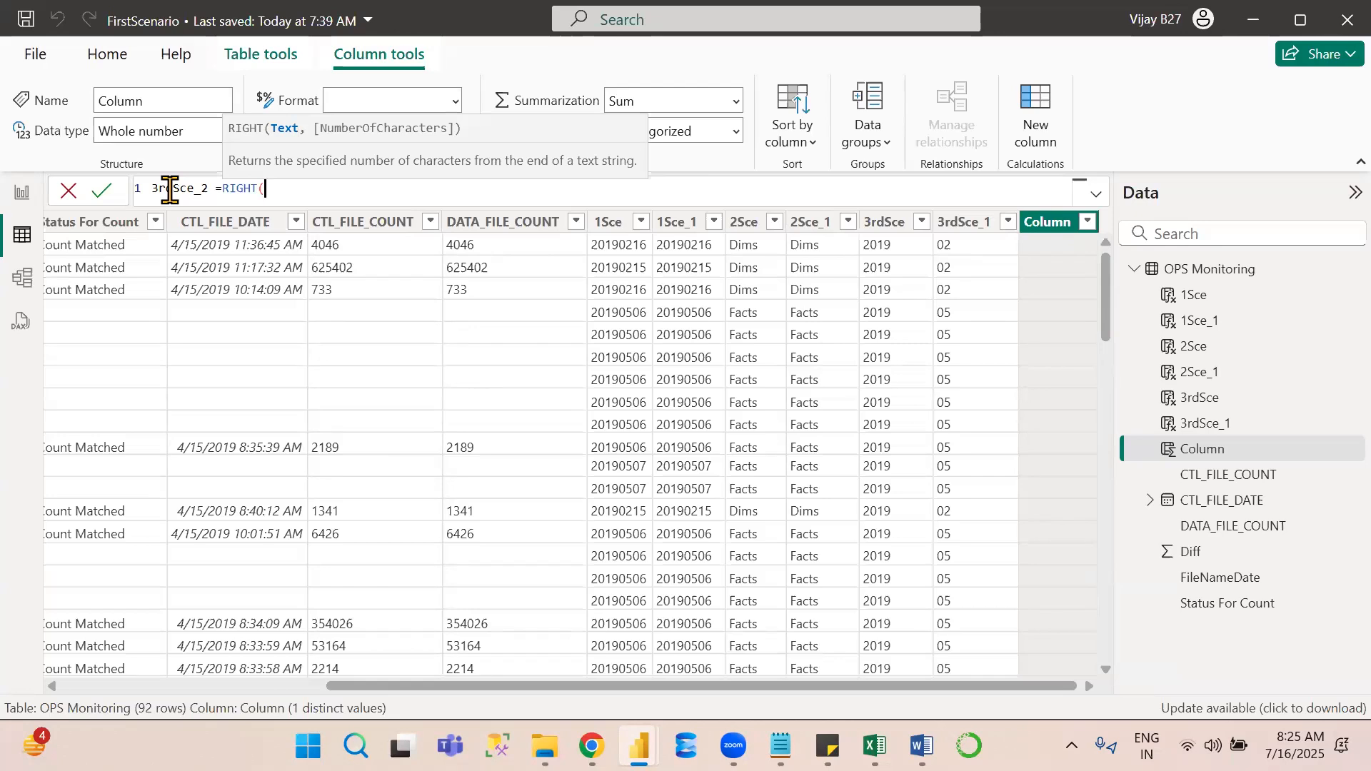
type("[1Sce],")
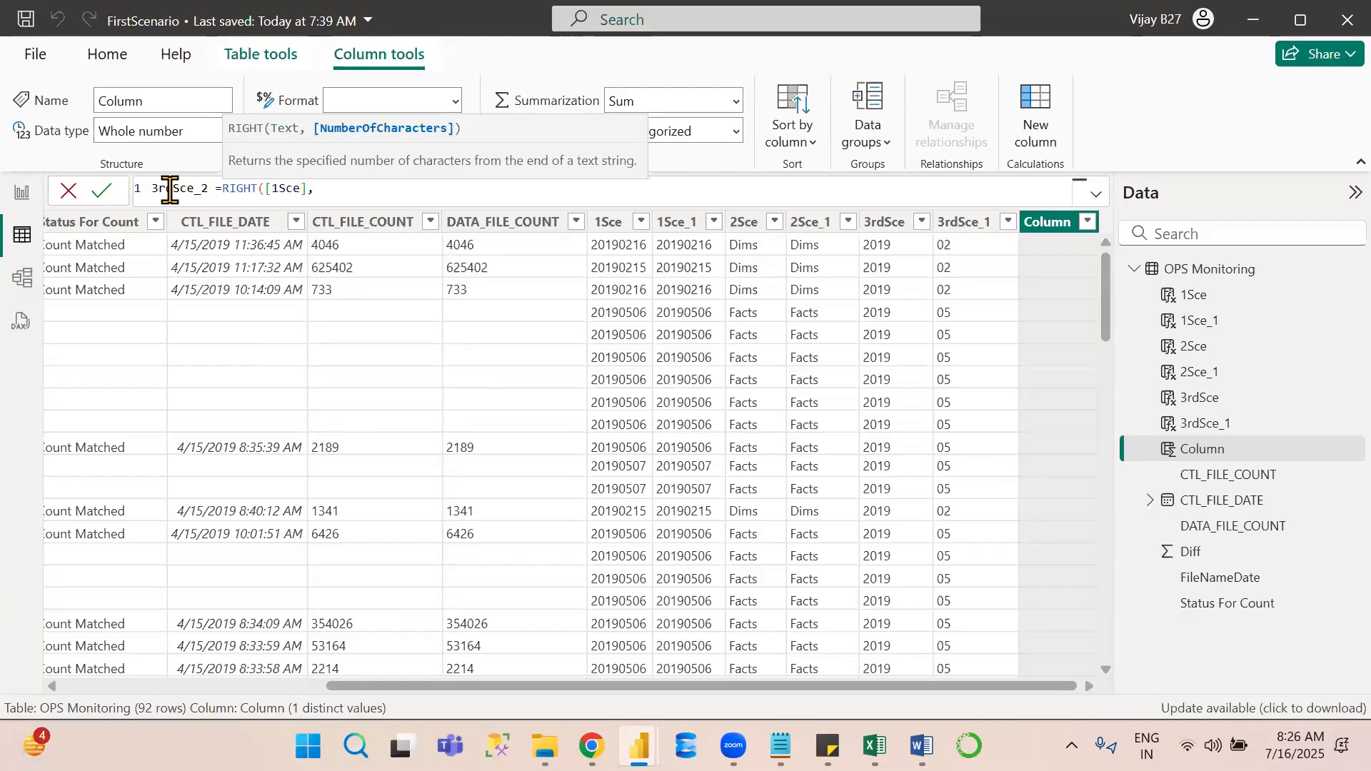
type("2)")
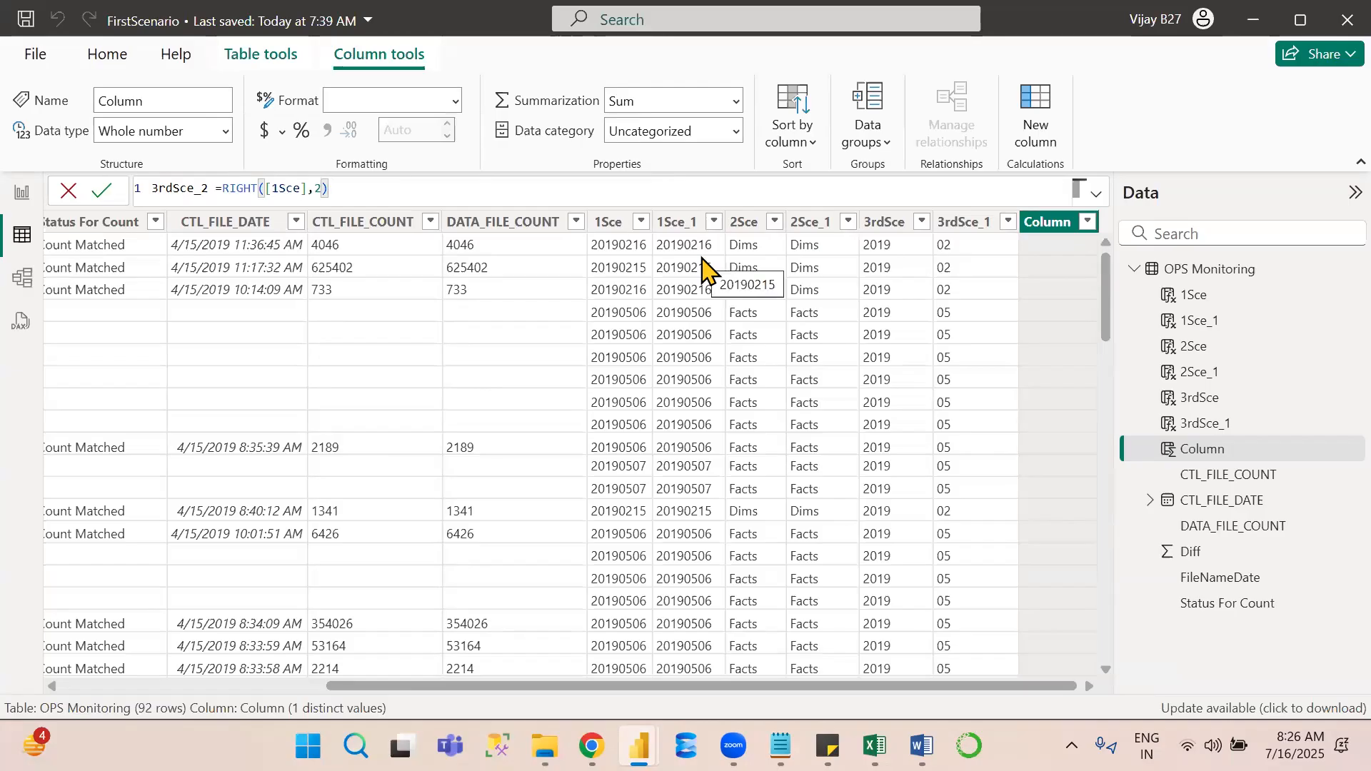
key("Return")
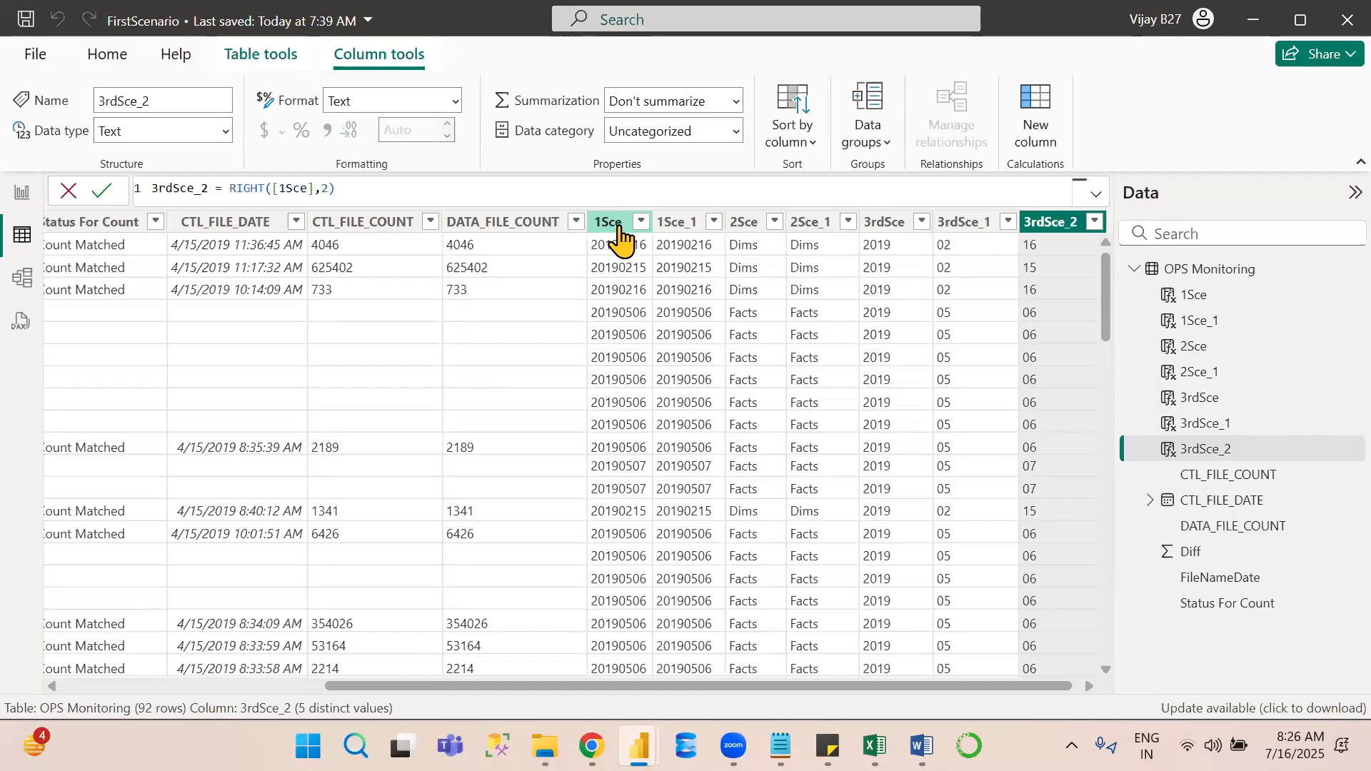
Check the third and fourth questions in the Notepad list and create a new calculated column named 4thSce in Power BI.
key("alt+Tab")
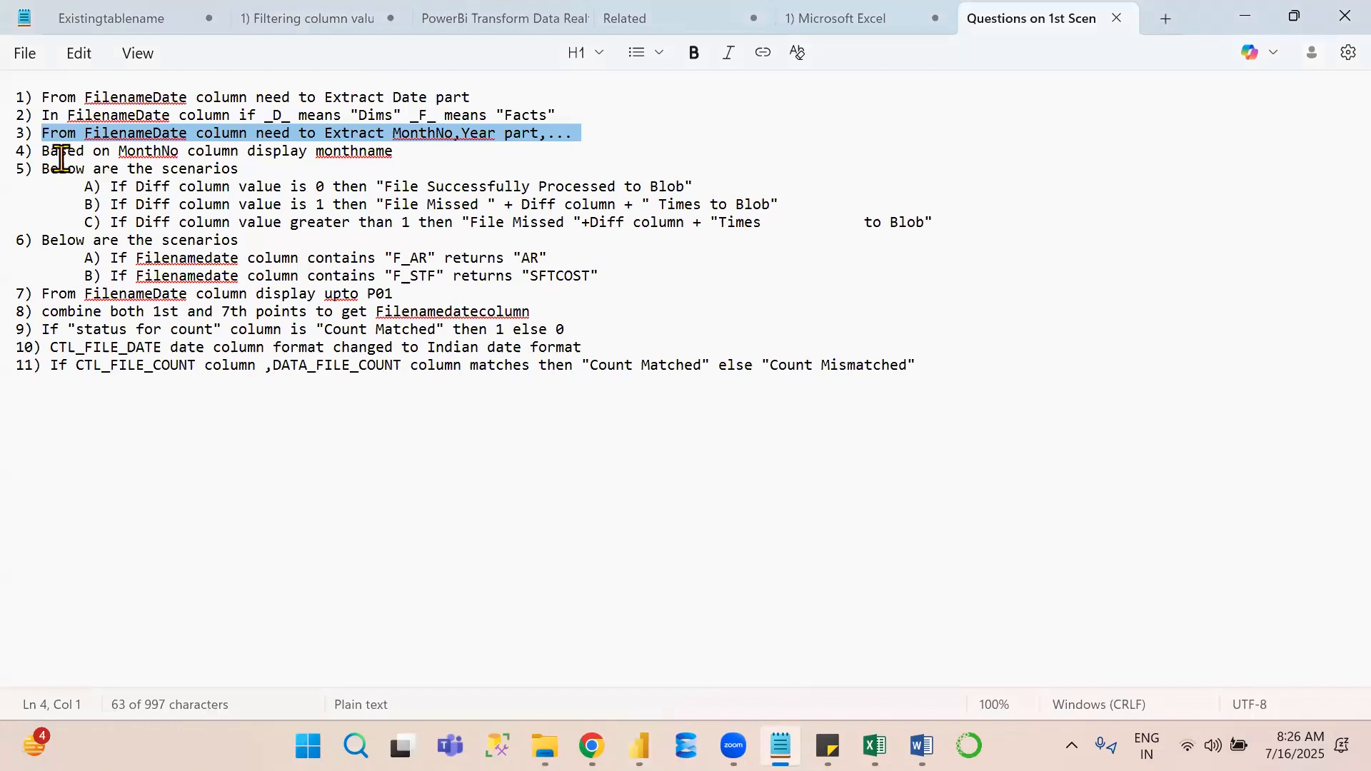
key("alt+Tab")
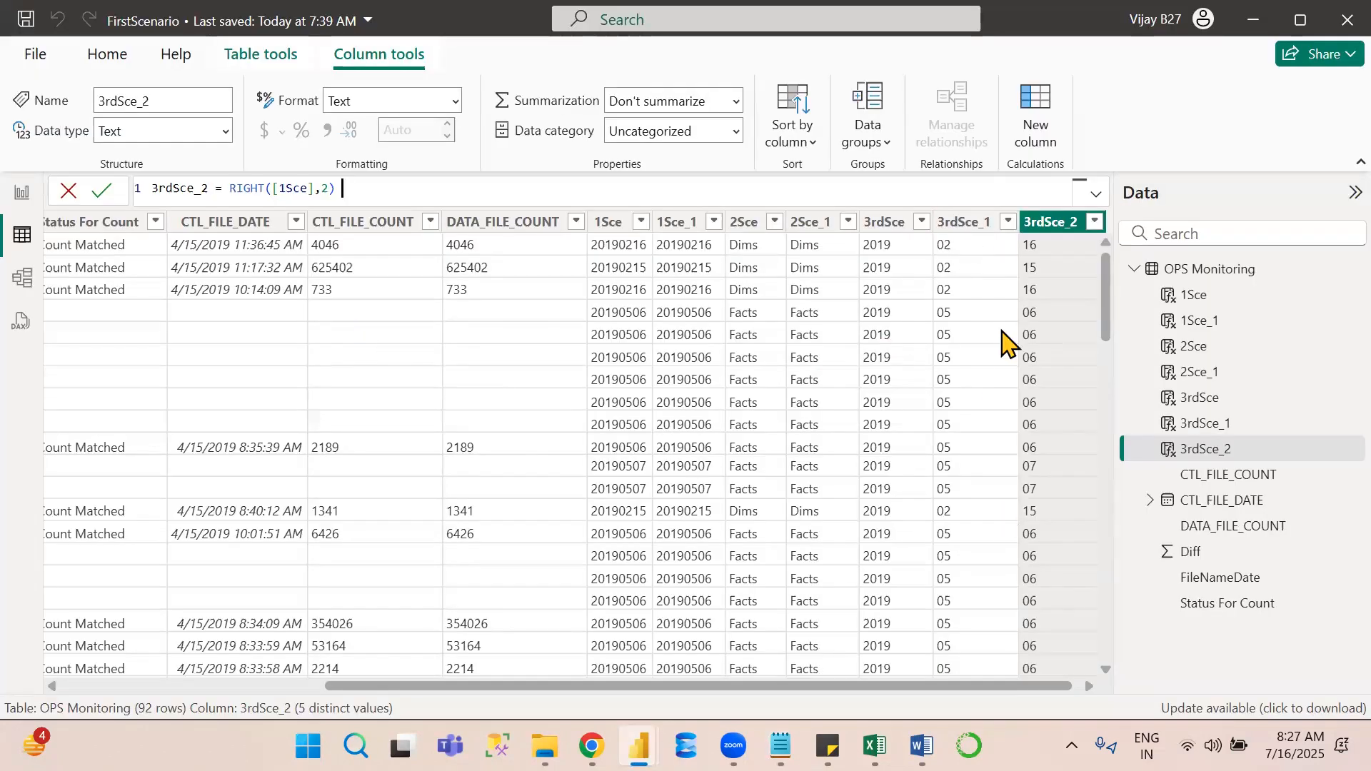
key("alt+Tab")
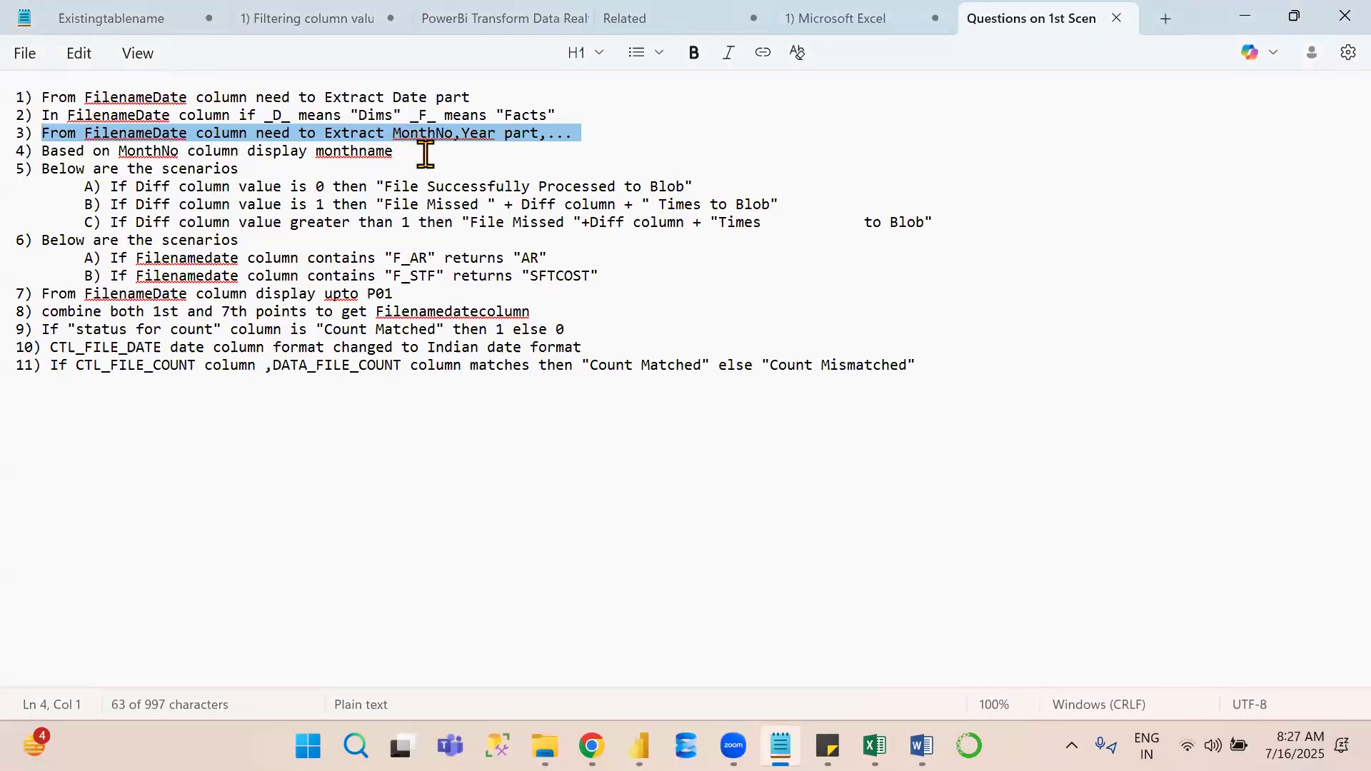
key("alt+Tab")
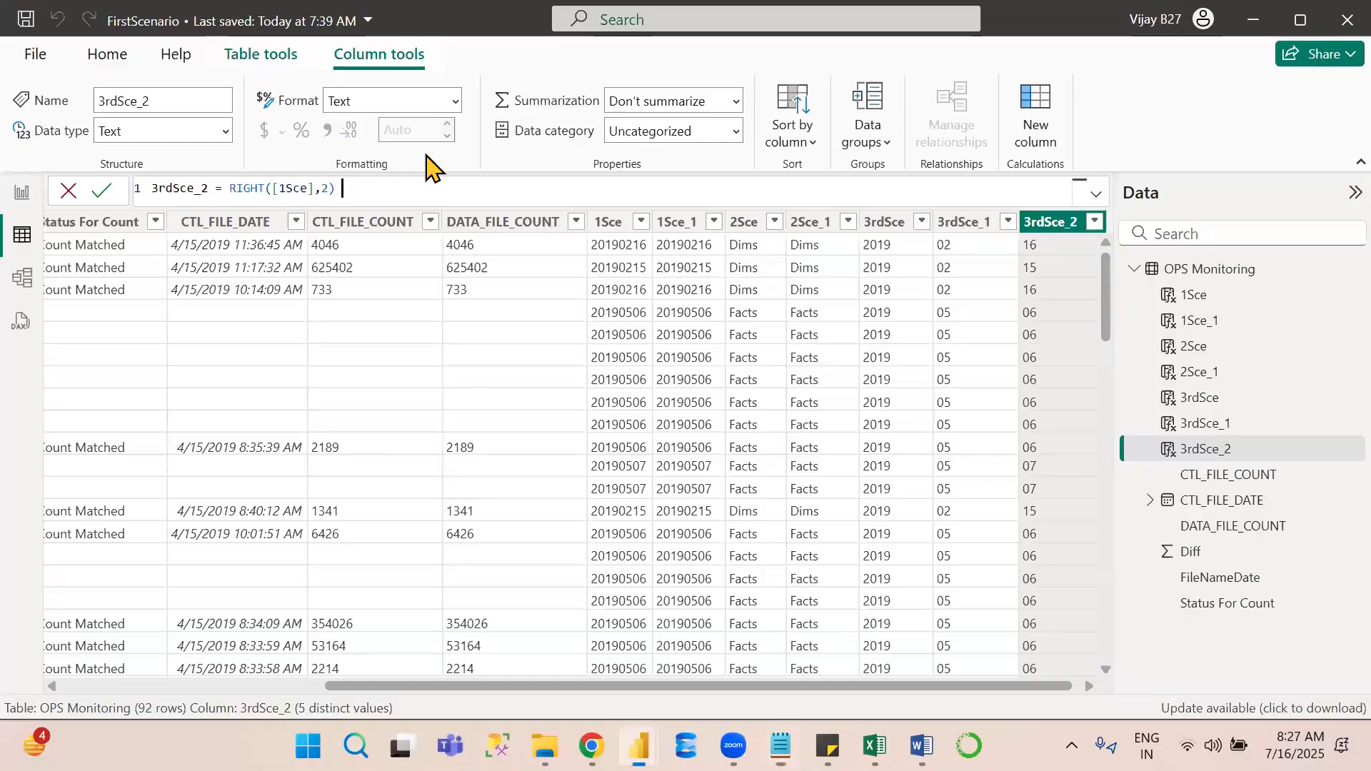
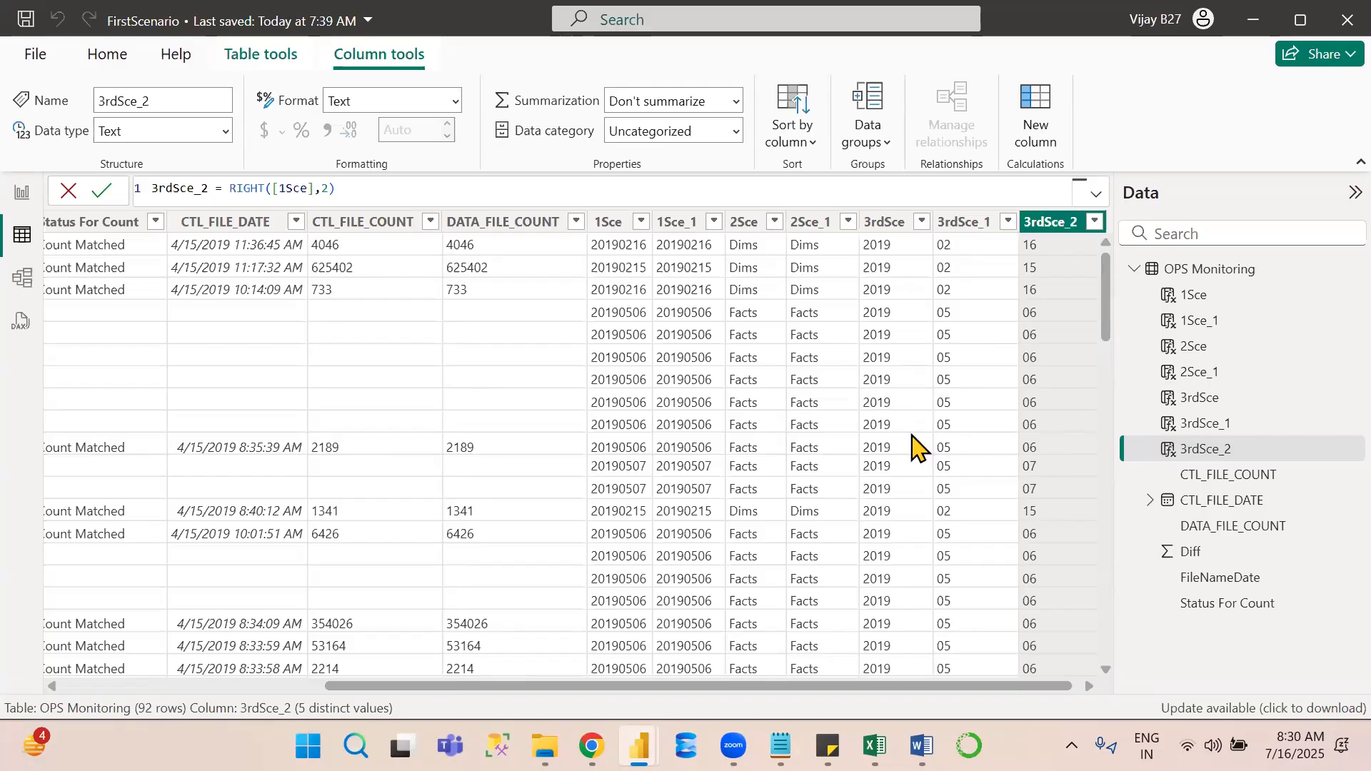
left_click(1035, 116)
left_click(175, 187)
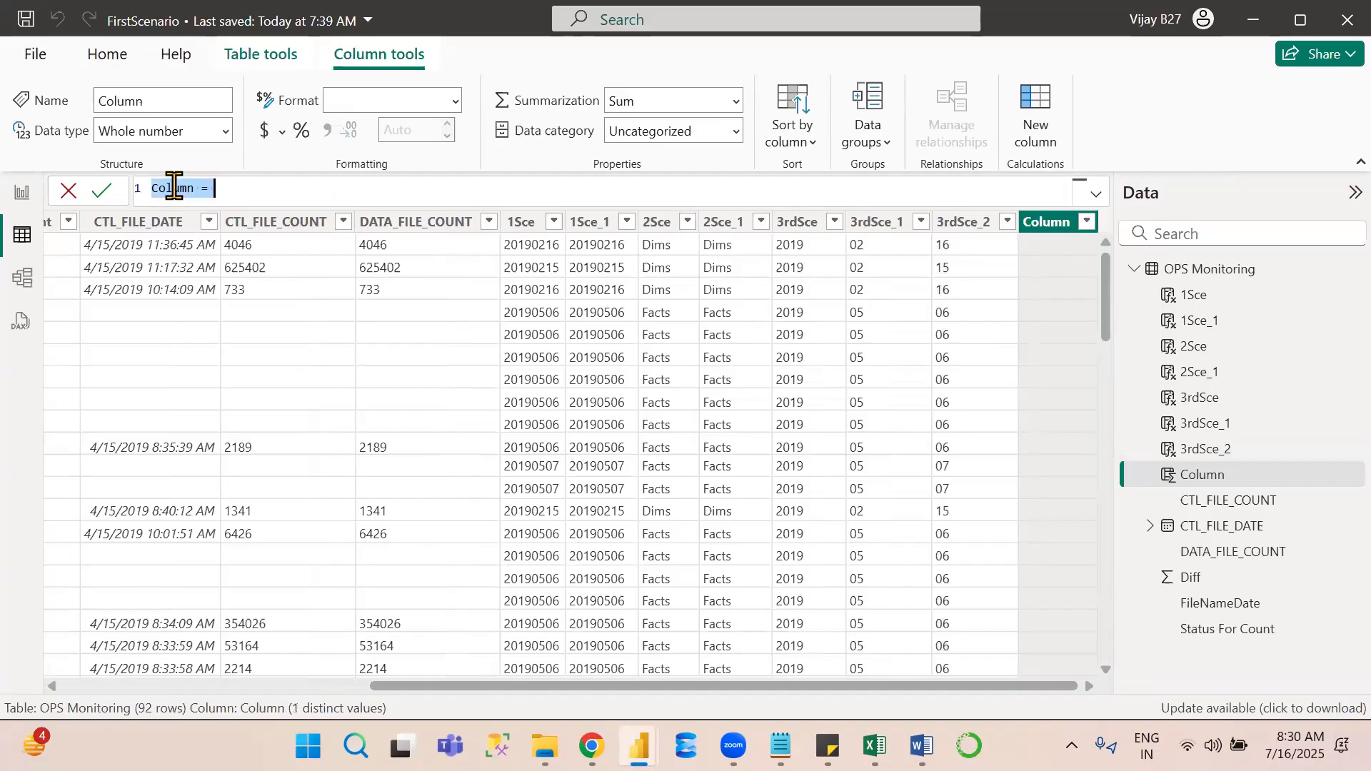
double_click(175, 187)
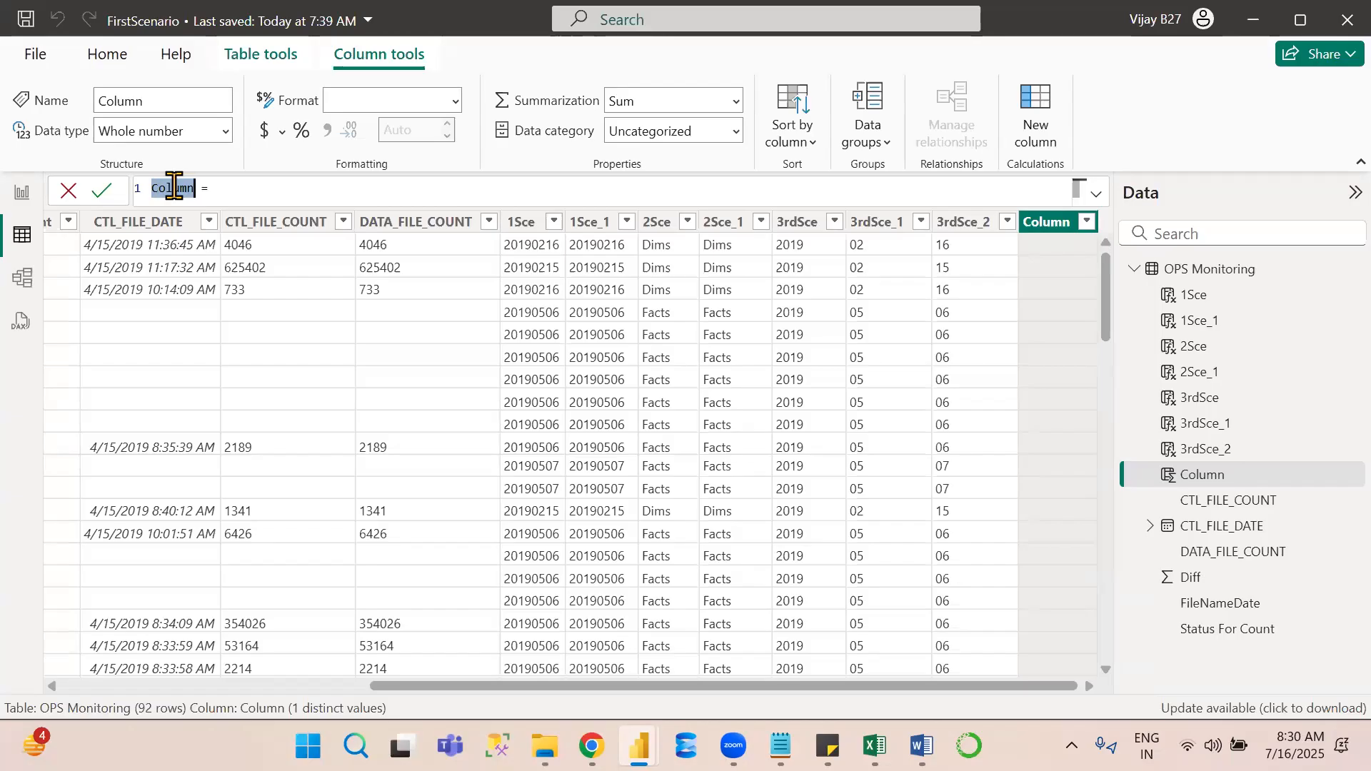
type("4th")
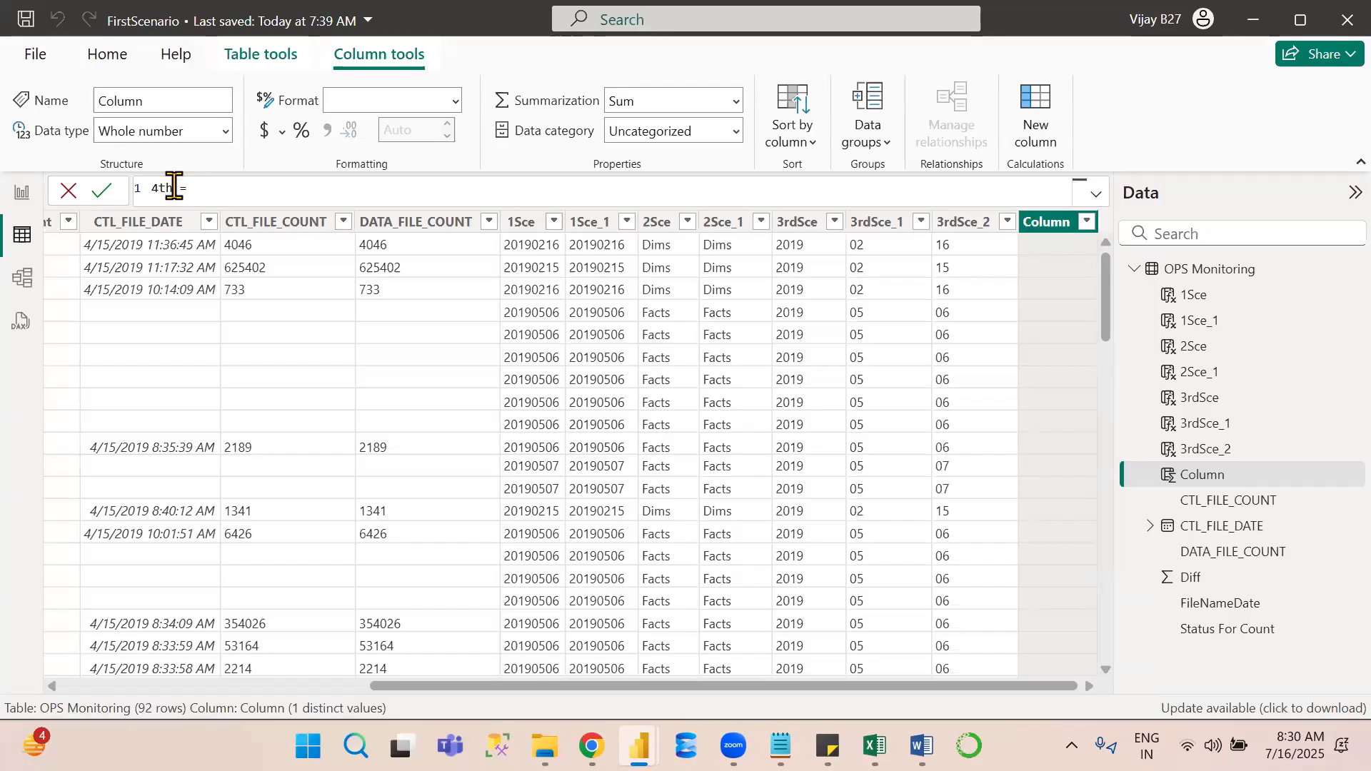
type("Sce")
Begin the 4thSce formula on a new line with SWITCH(TRUE(), and open another line for its first condition.
key("End")
key("shift+Return")
type("sw")
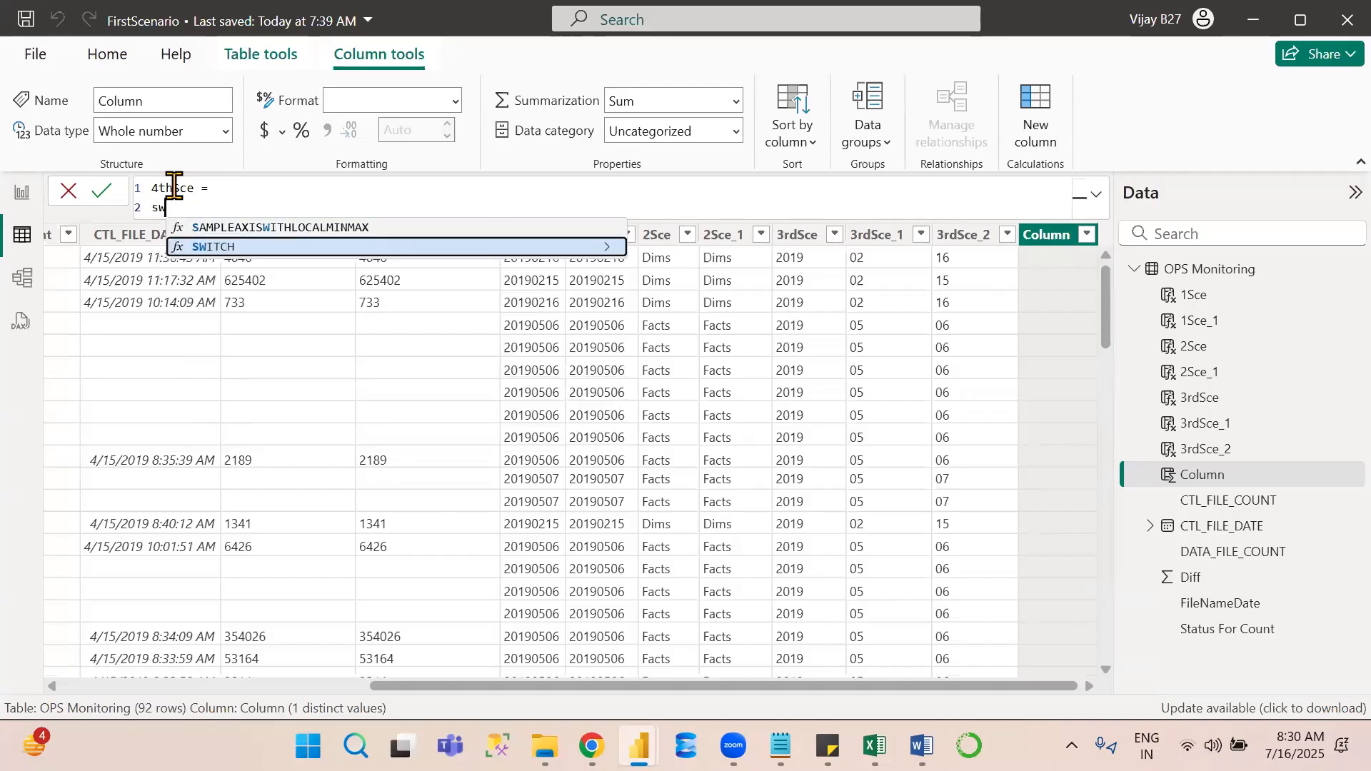
key("Tab")
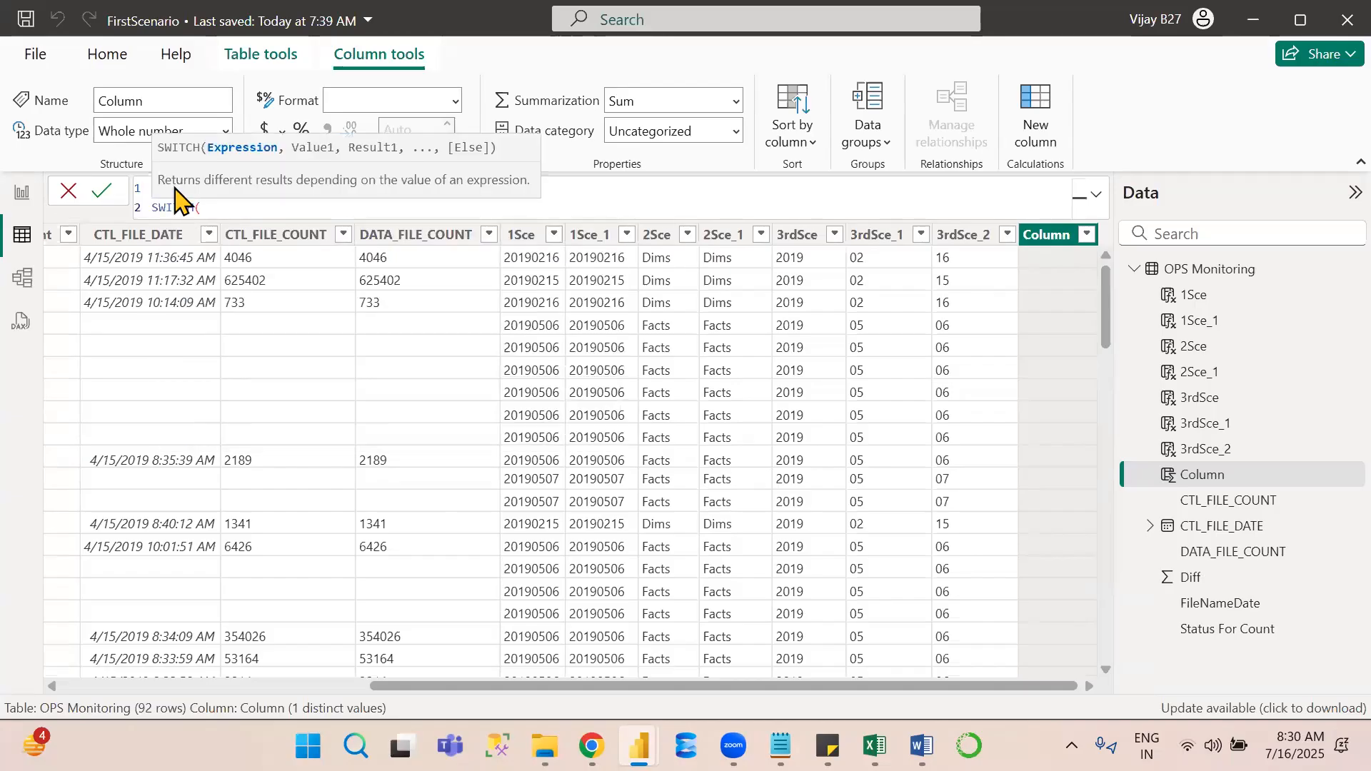
type("true")
key("Tab")
type("),")
key("shift+Return")
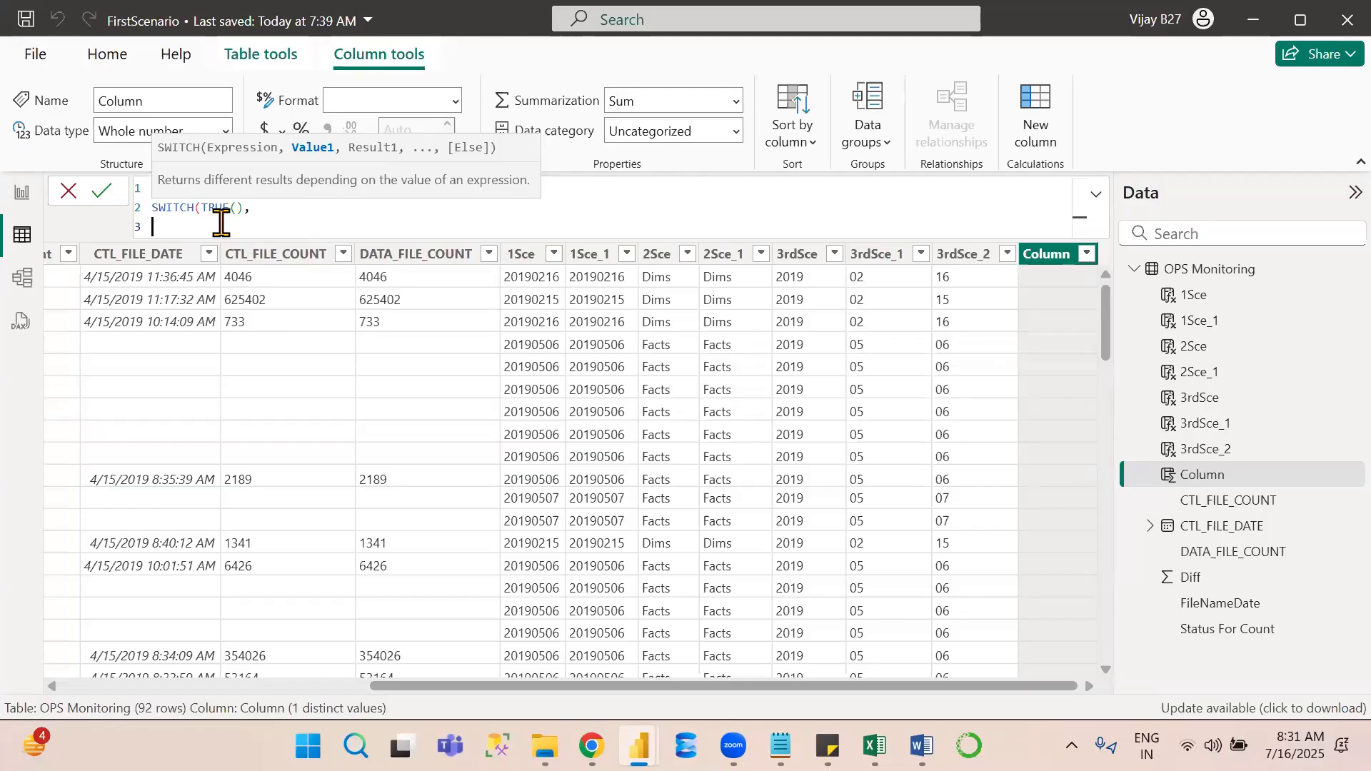
Write the first SWITCH condition of the 4thSce formula as [3rdSce_1]=01,"January", ending with a comma.
type("[")
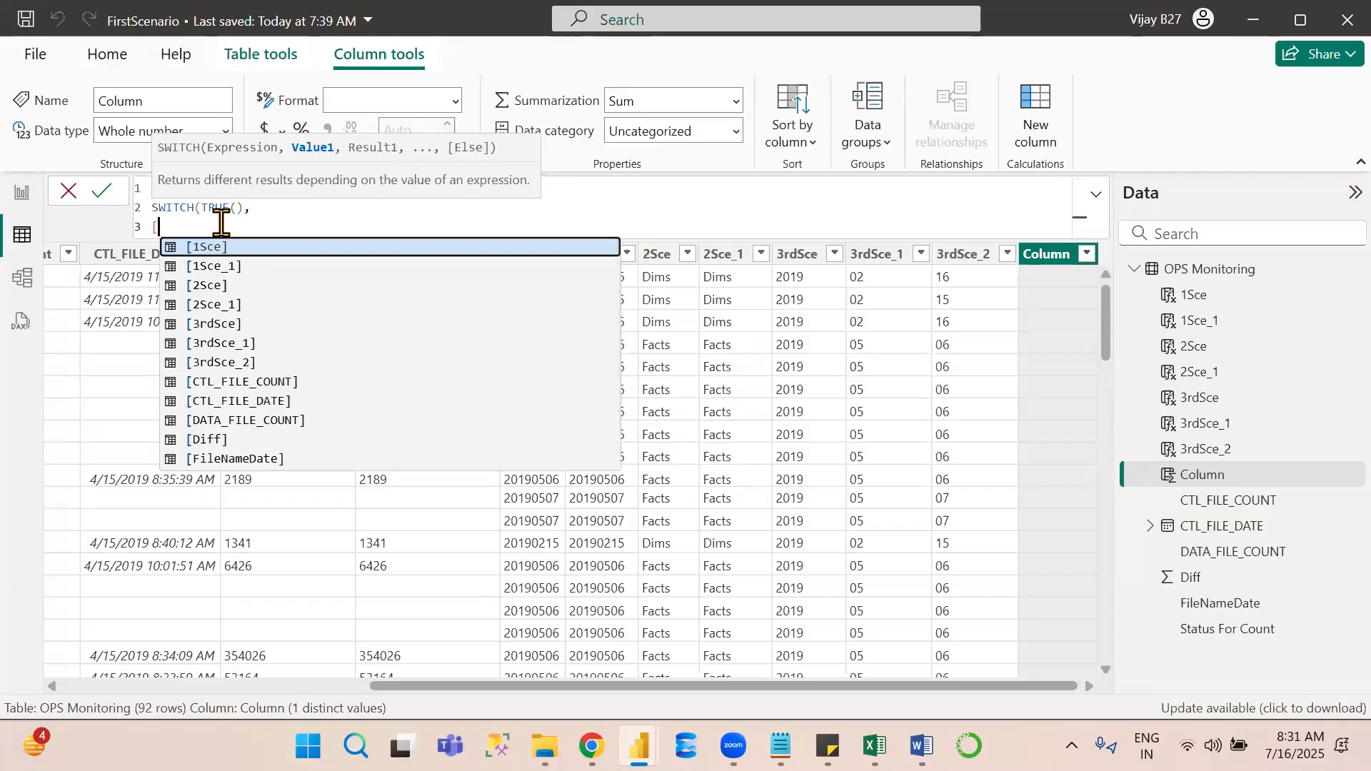
key("Down")
key("Down")
key("Down")
key("Down")
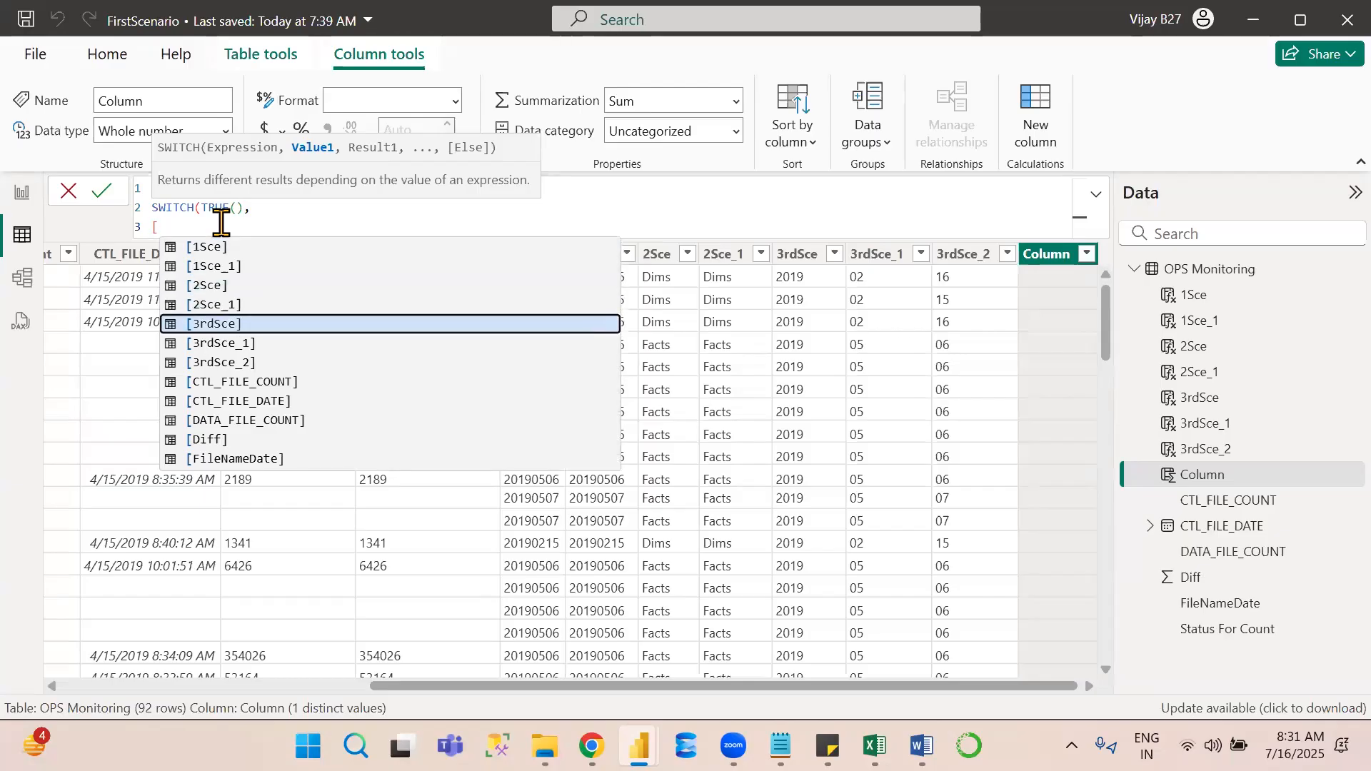
key("Down")
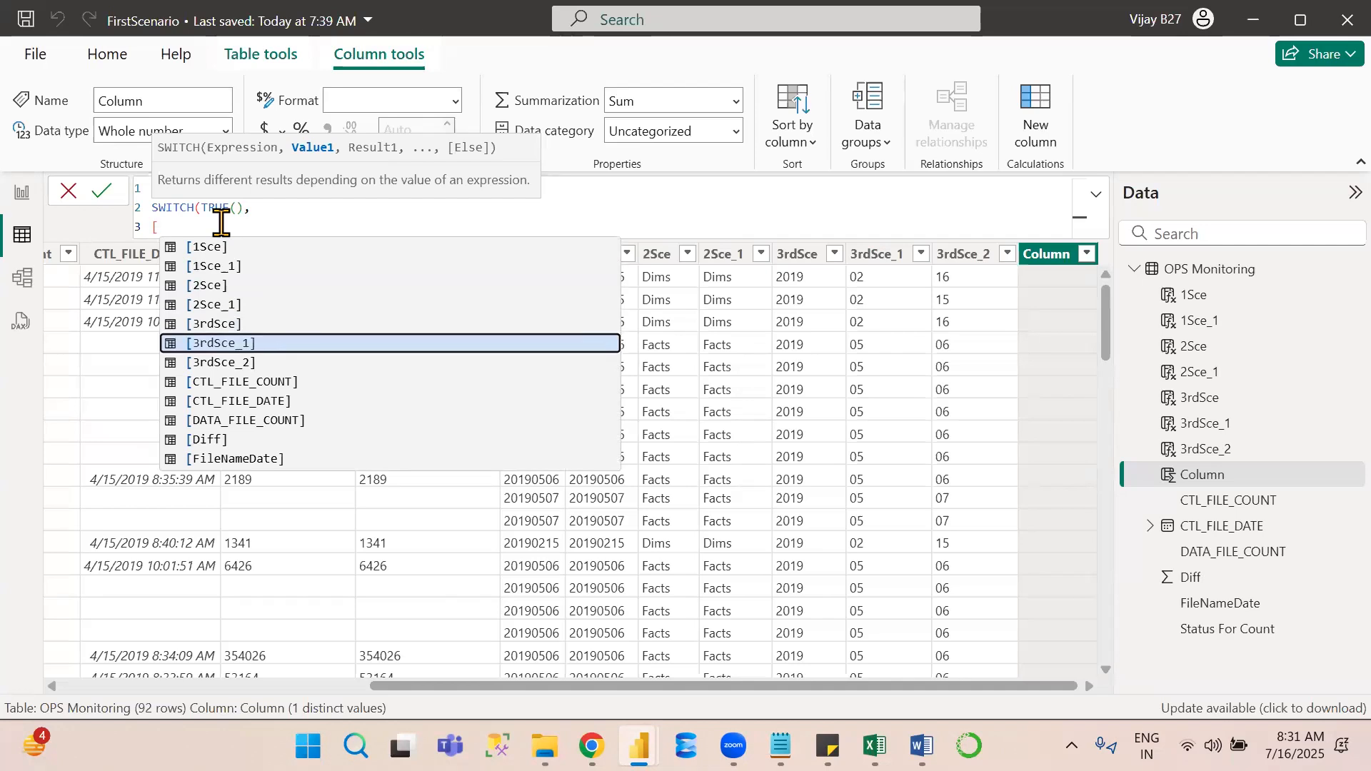
key("Tab")
type("=0")
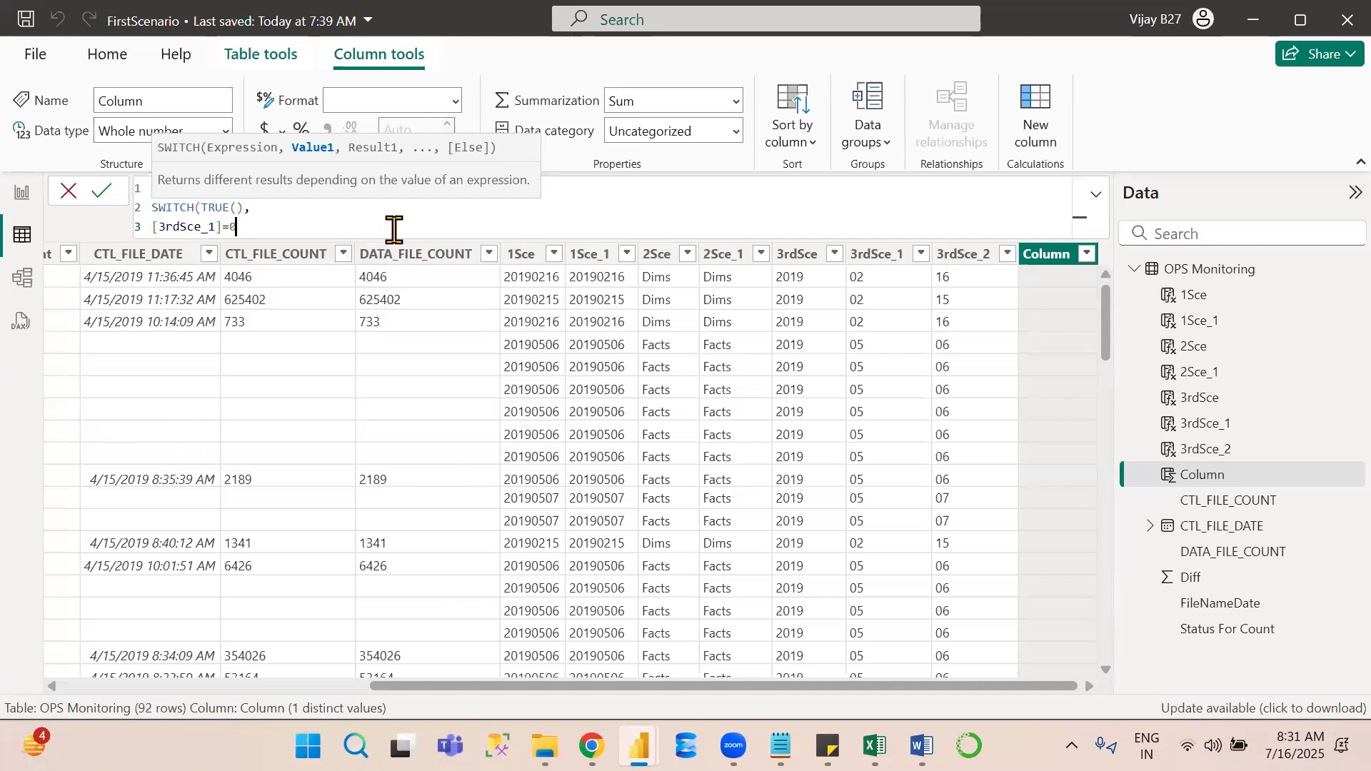
type("1,")
type("\"")
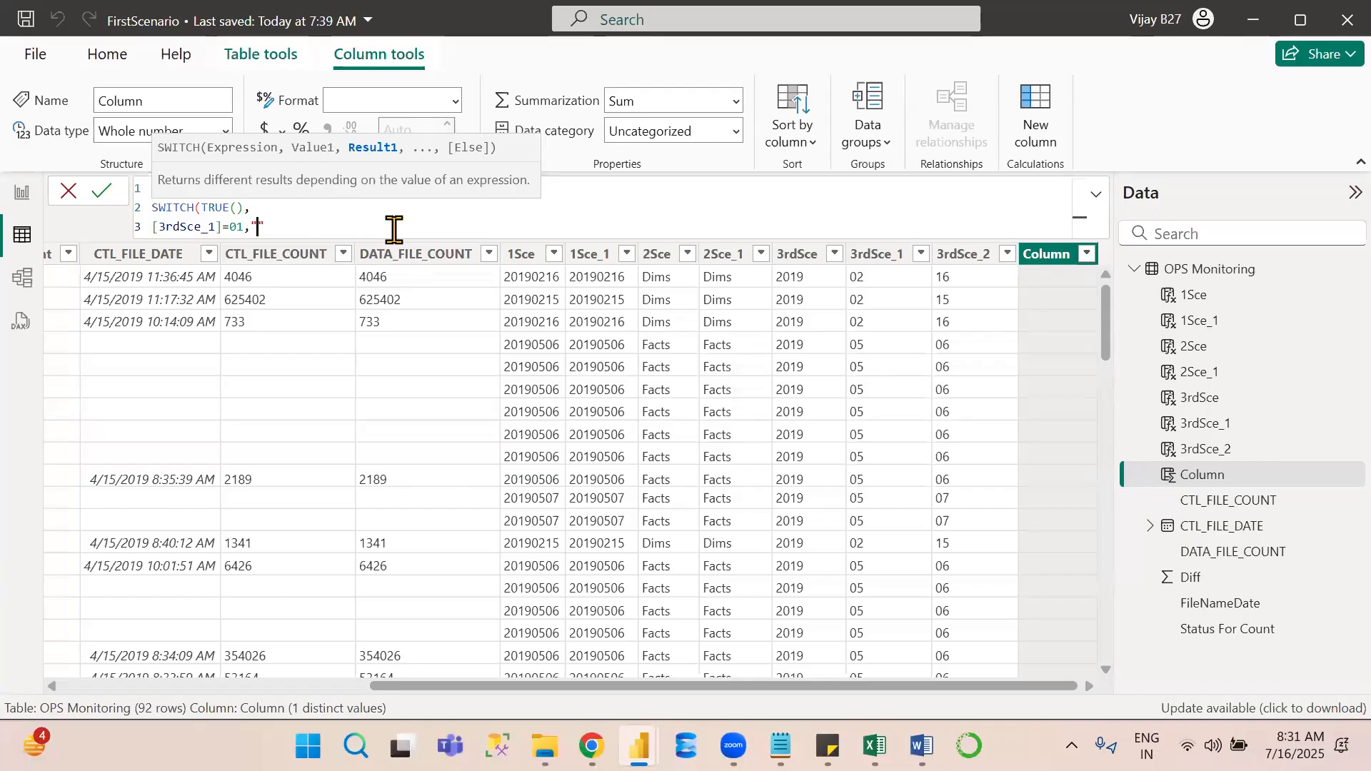
type("January\",")
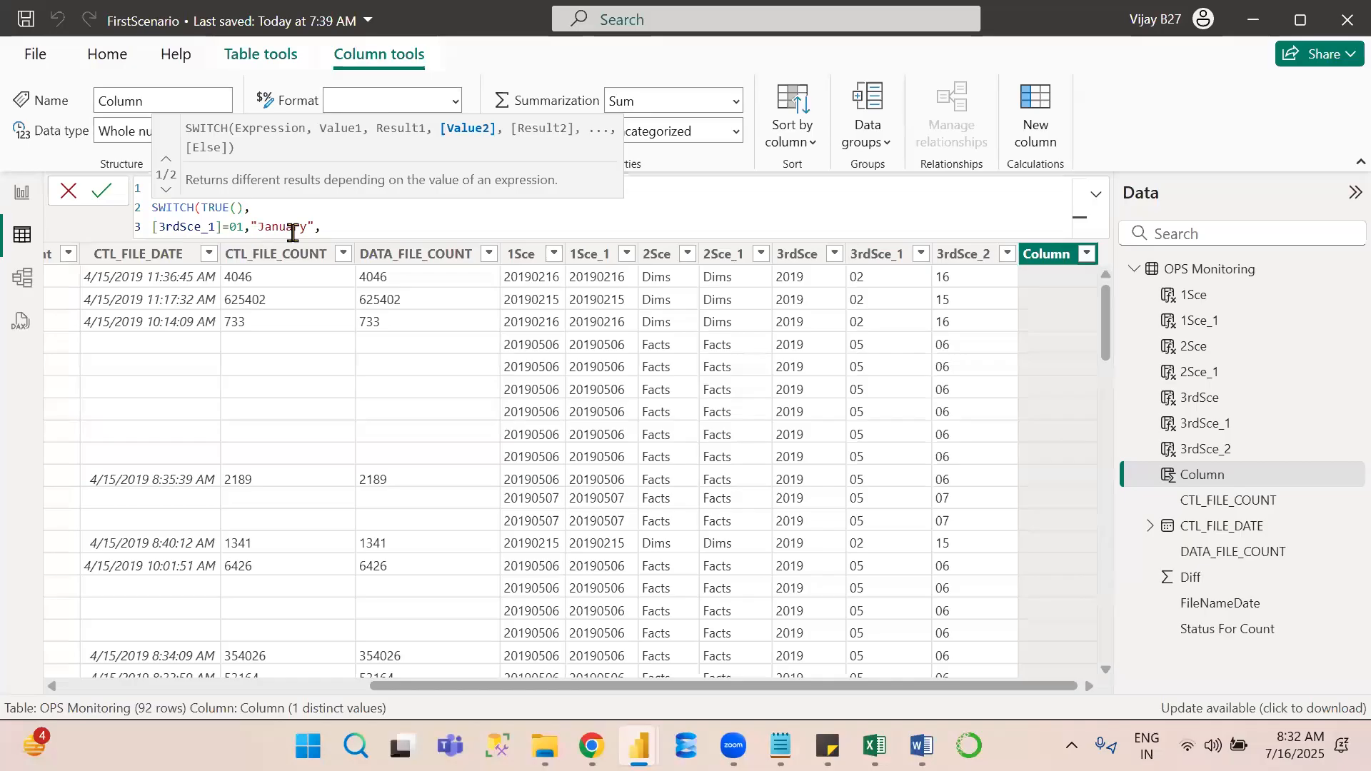
Duplicate the January condition line ten times so that the copies fill lines 4 to 13 of the formula.
left_click(153, 225)
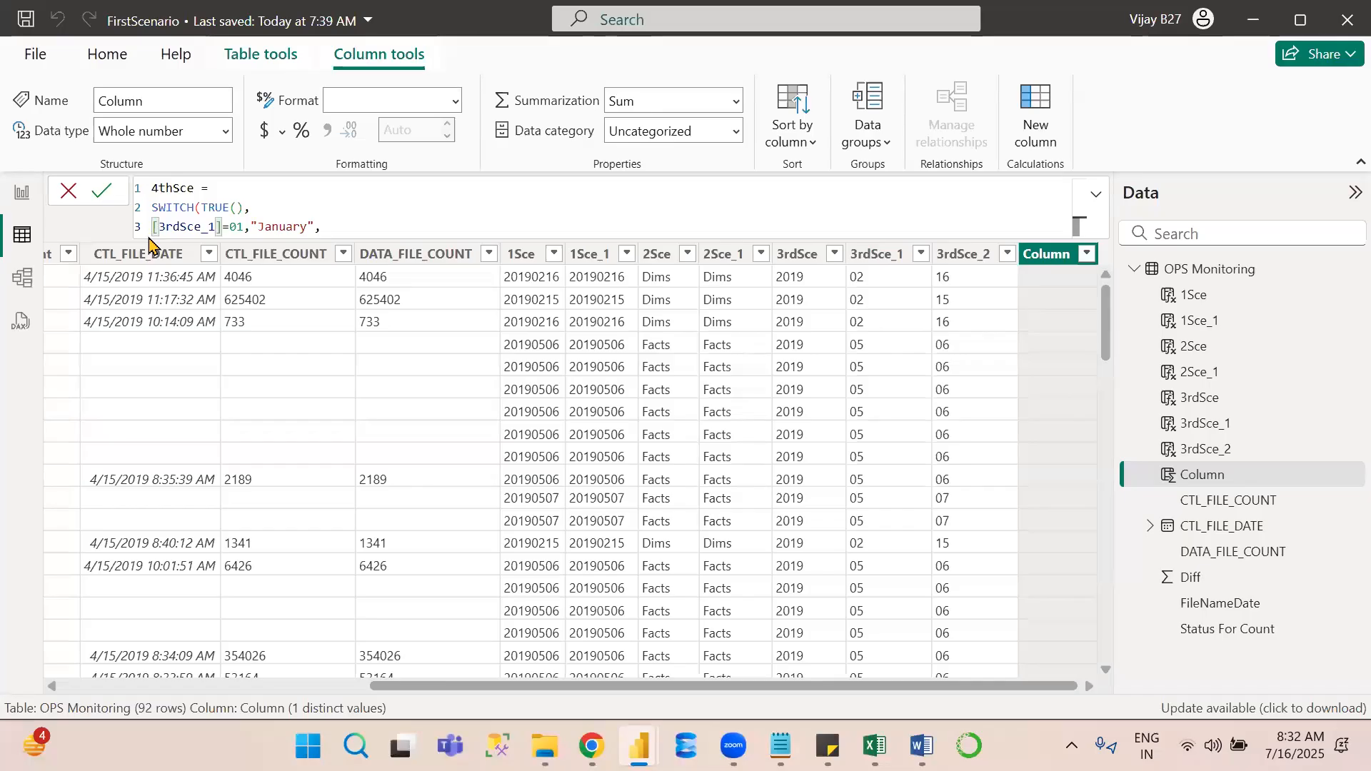
key("shift+End")
key("ctrl+c")
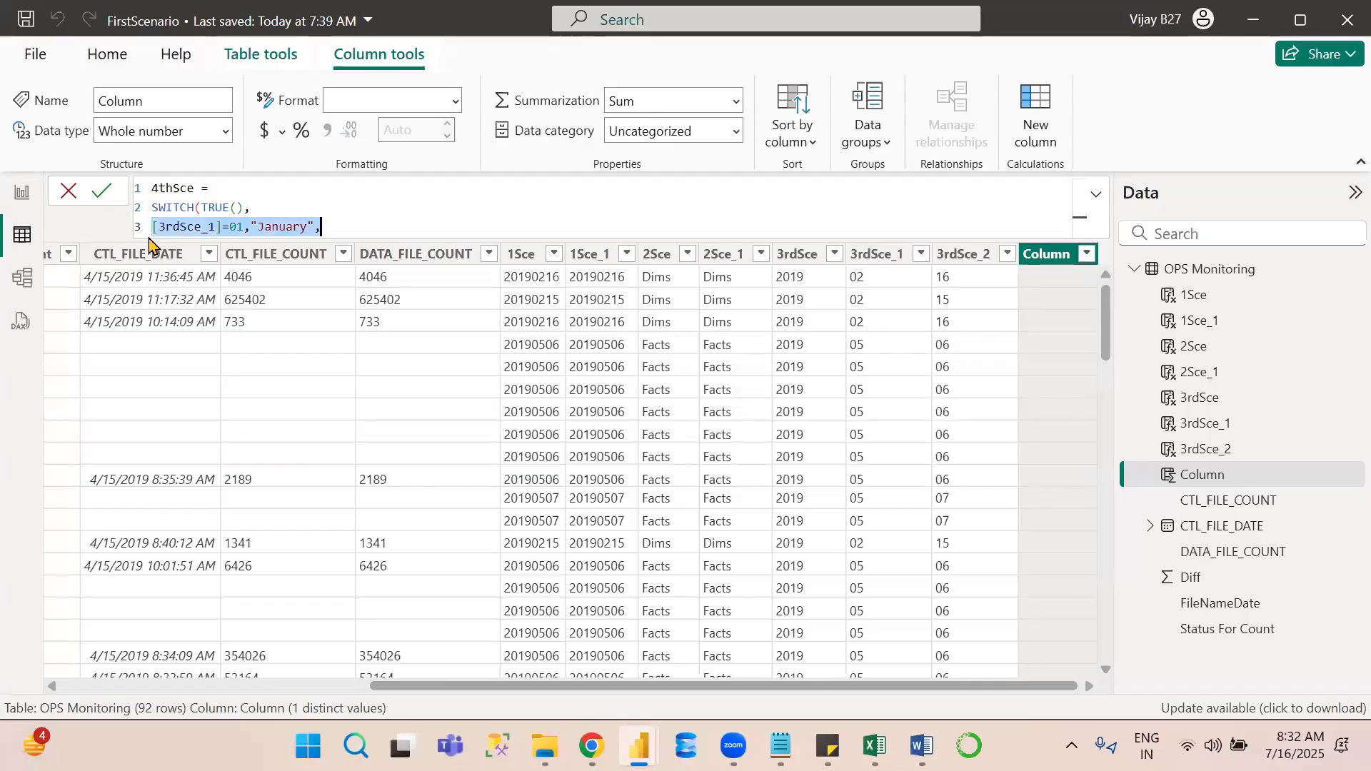
key("Home")
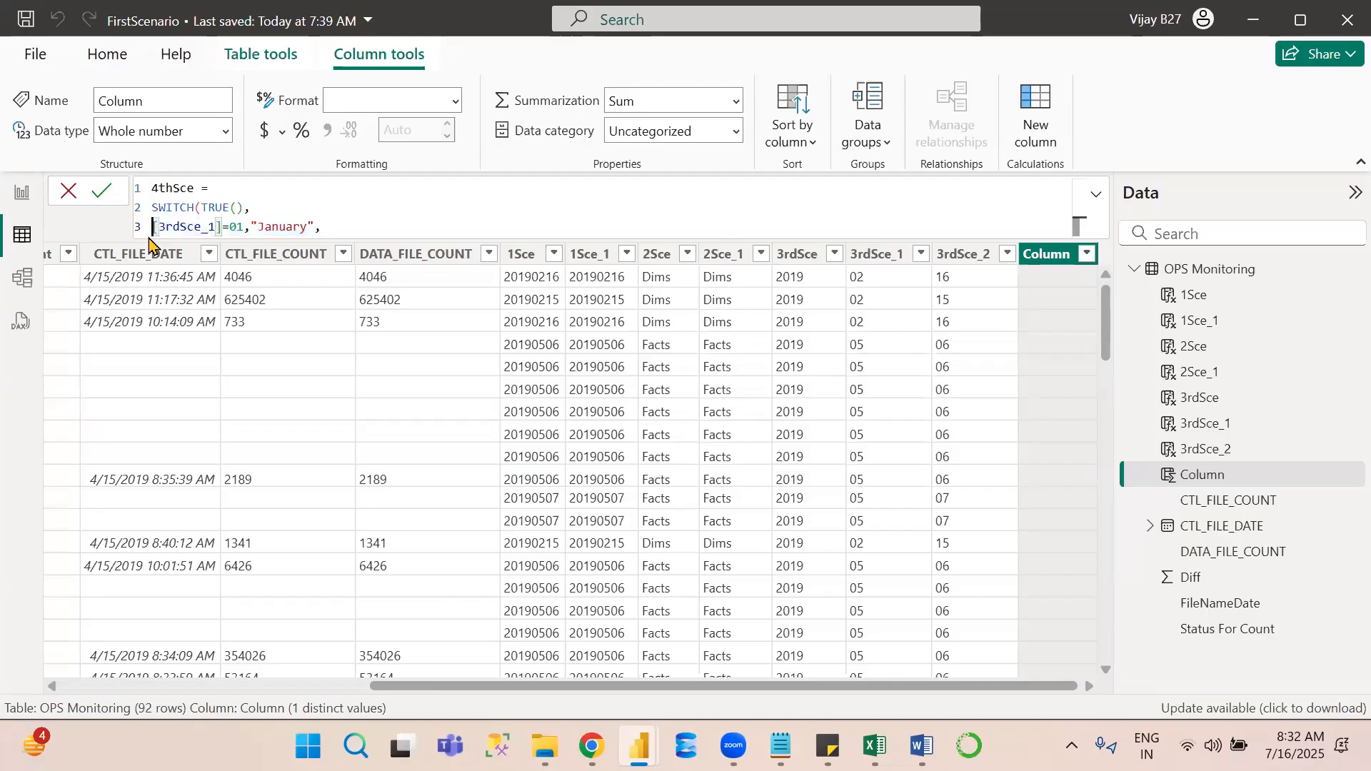
key("shift+alt+Down")
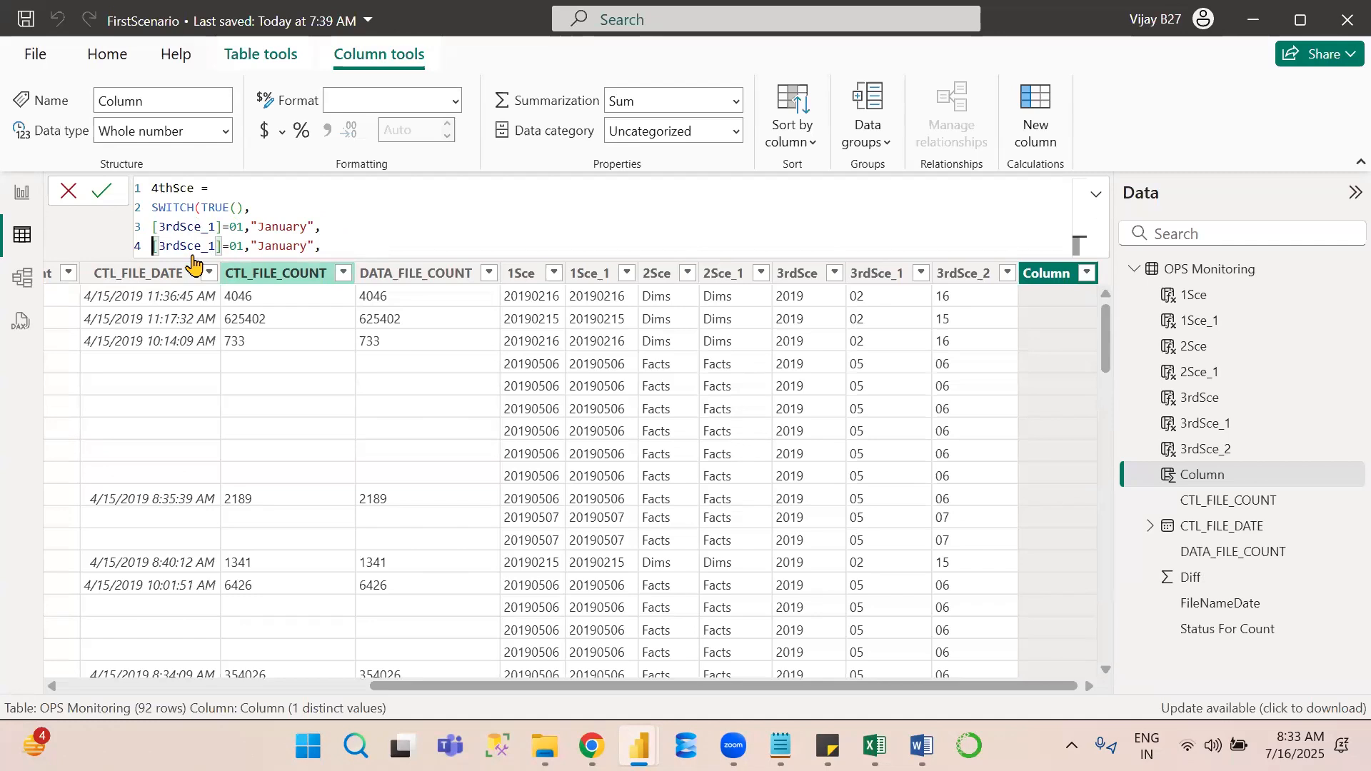
key("ctrl+v")
key("ctrl+v")
key("ctrl+v")
key("ctrl+v")
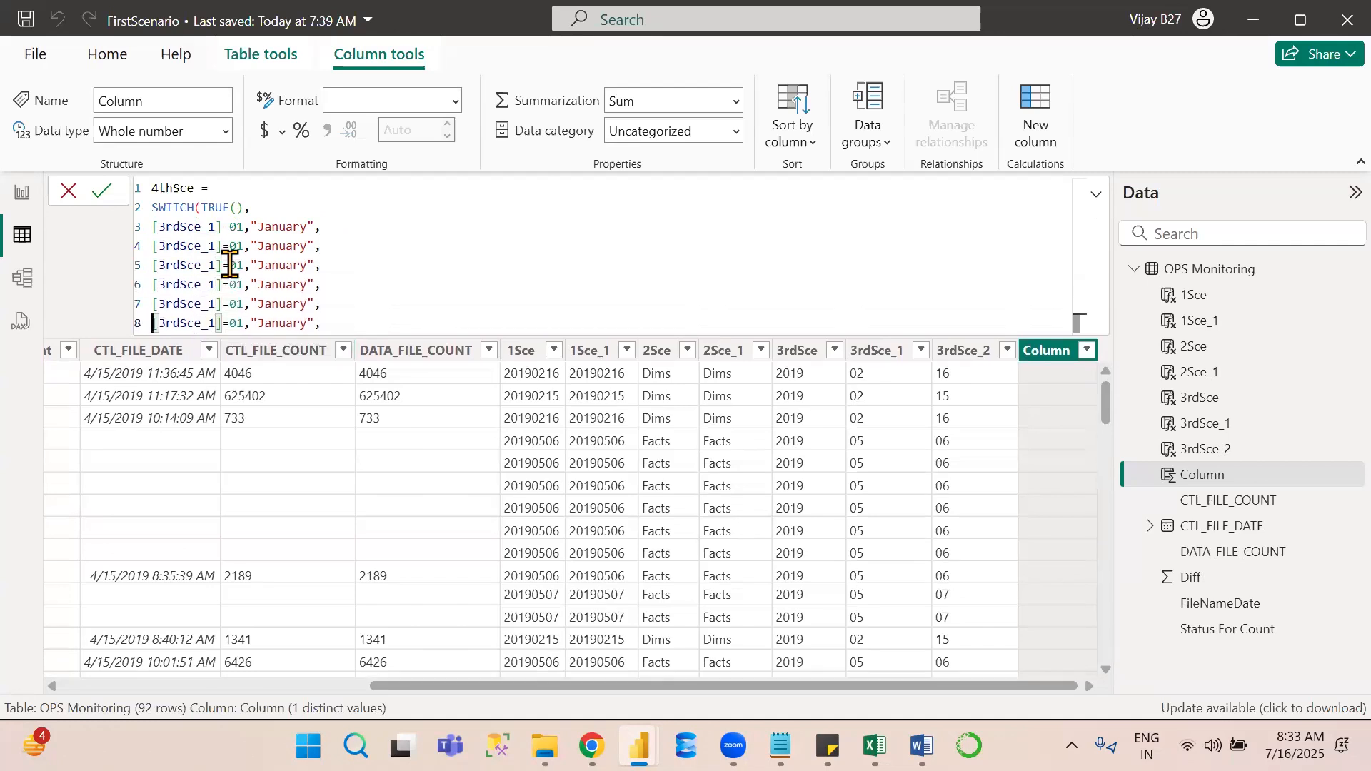
key("ctrl+v")
key("ctrl+v")
key("ctrl+v")
key("ctrl+v")
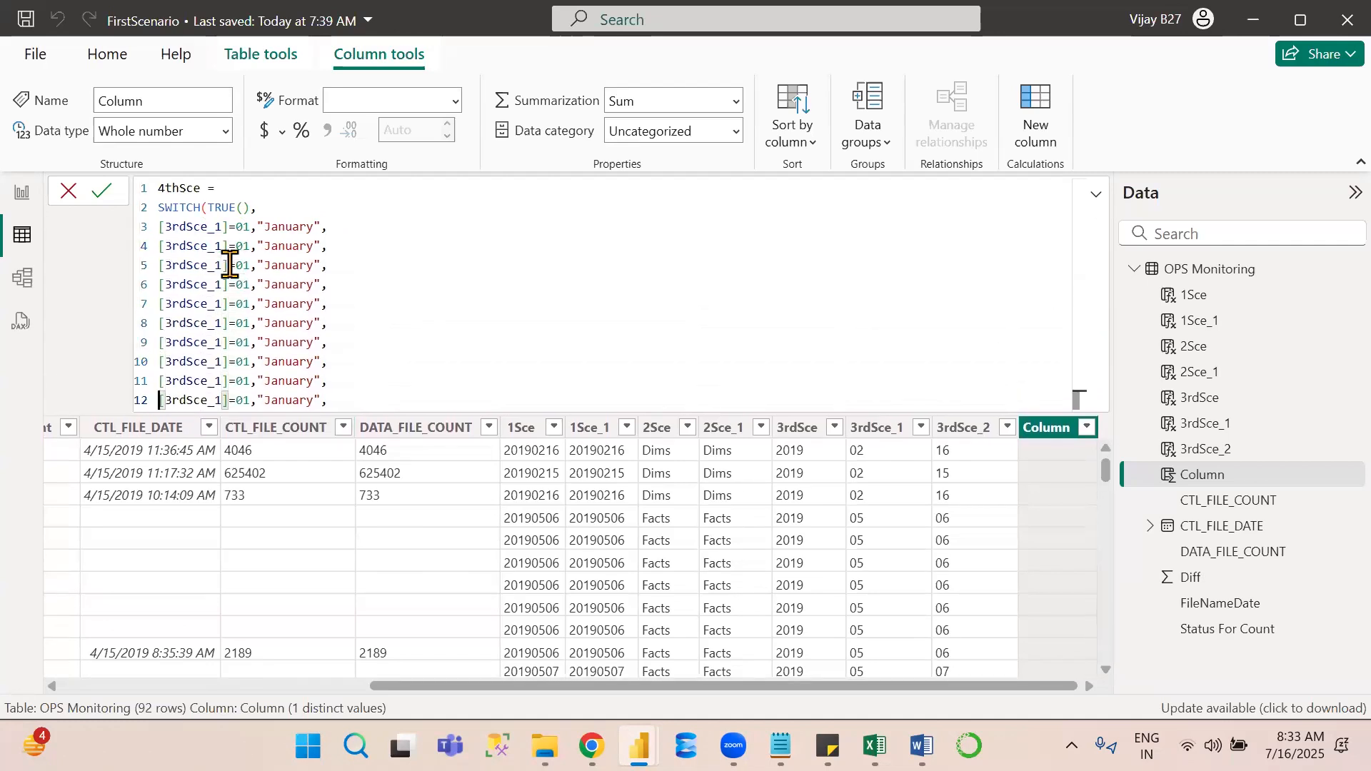
key("ctrl+v")
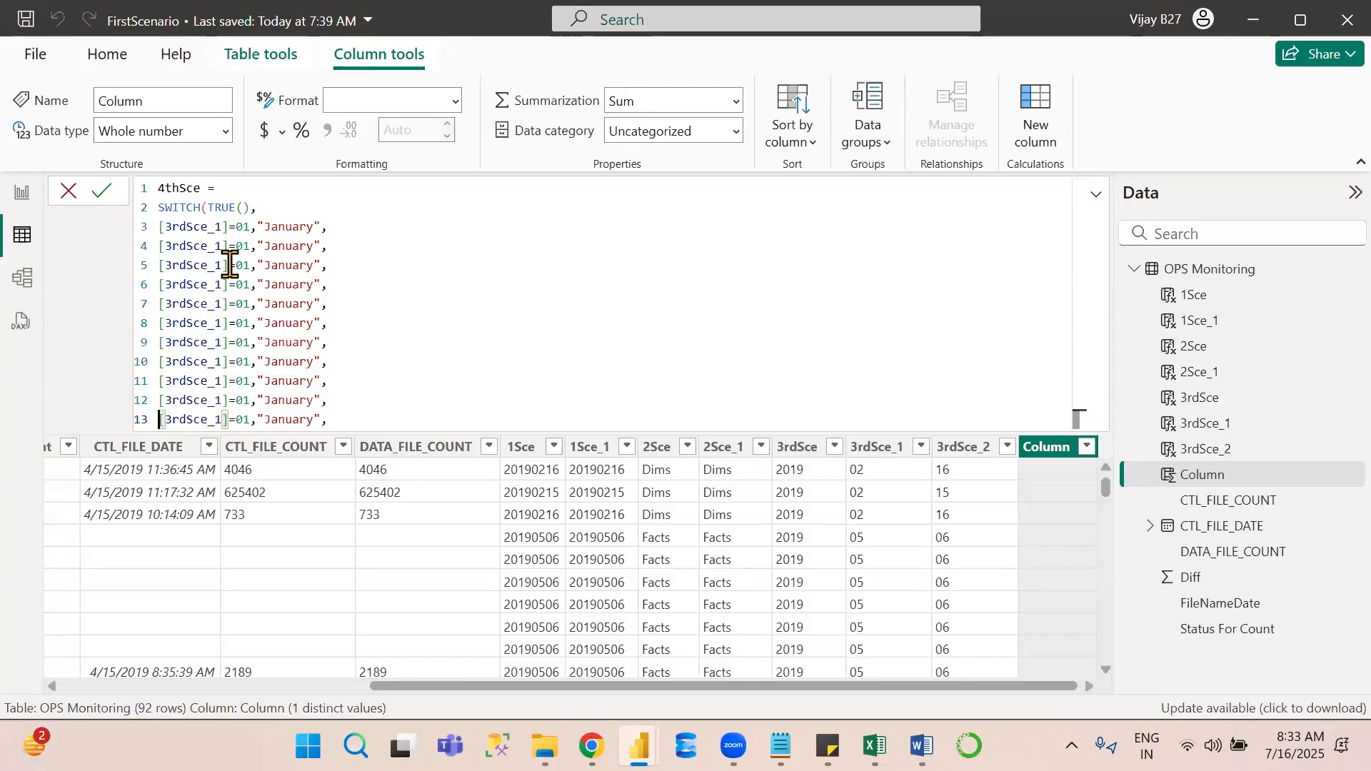
key("alt+shift+Up")
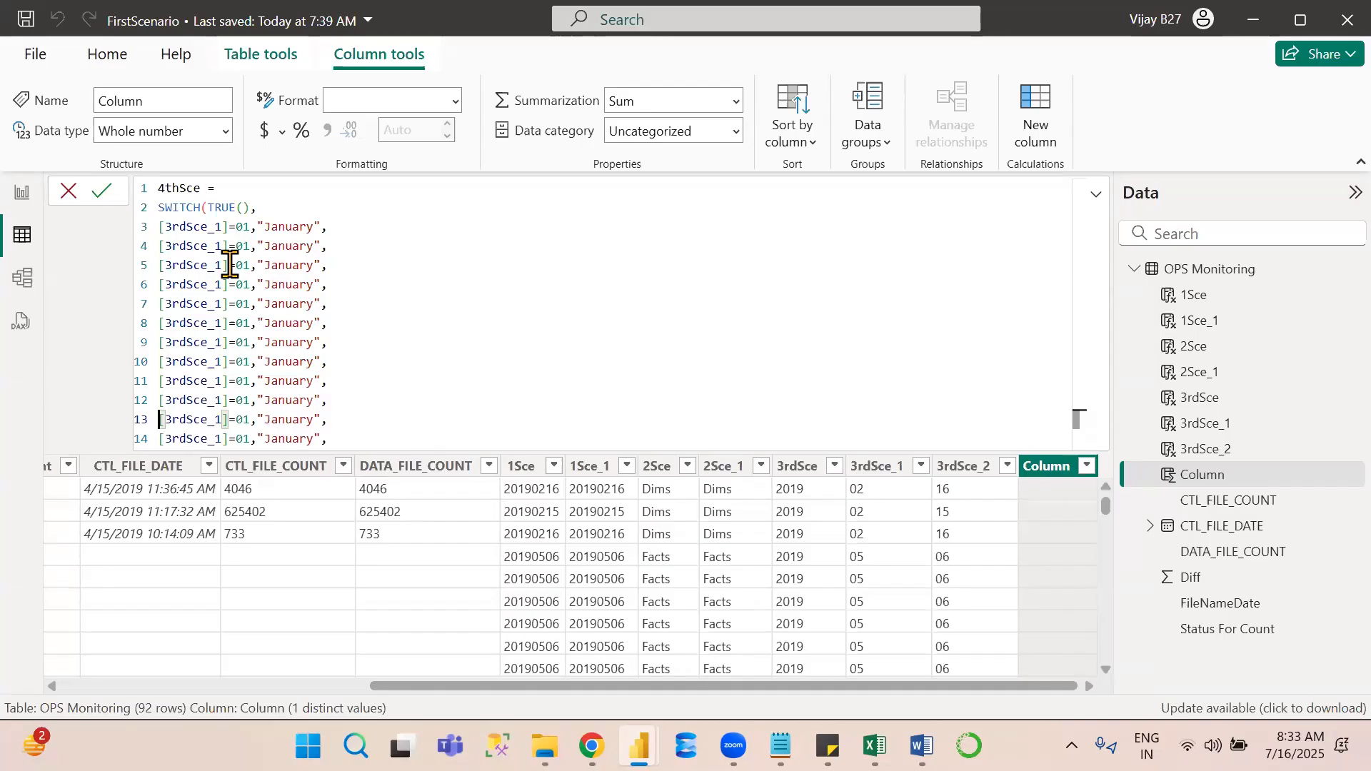
key("ctrl+z")
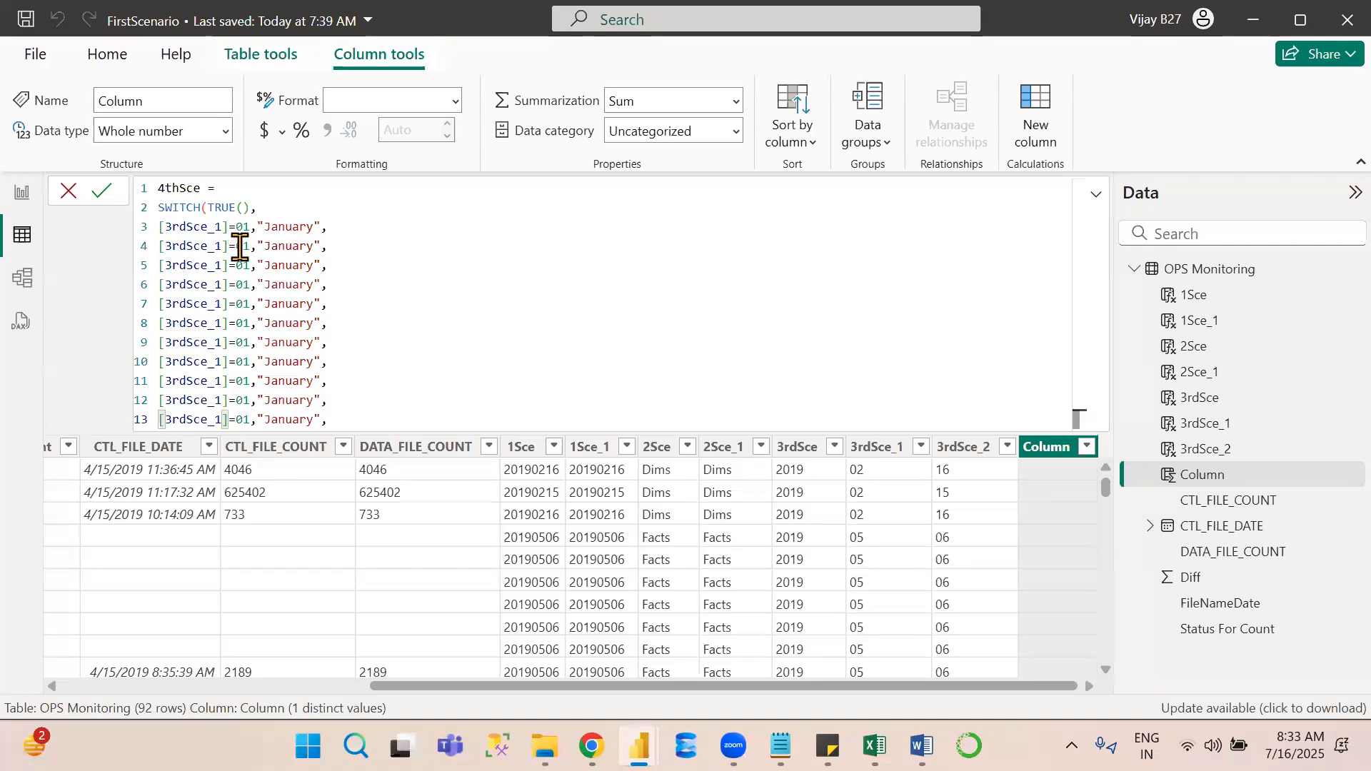
Change the condition on line 4 to month 02 with the result "February".
left_click(243, 246)
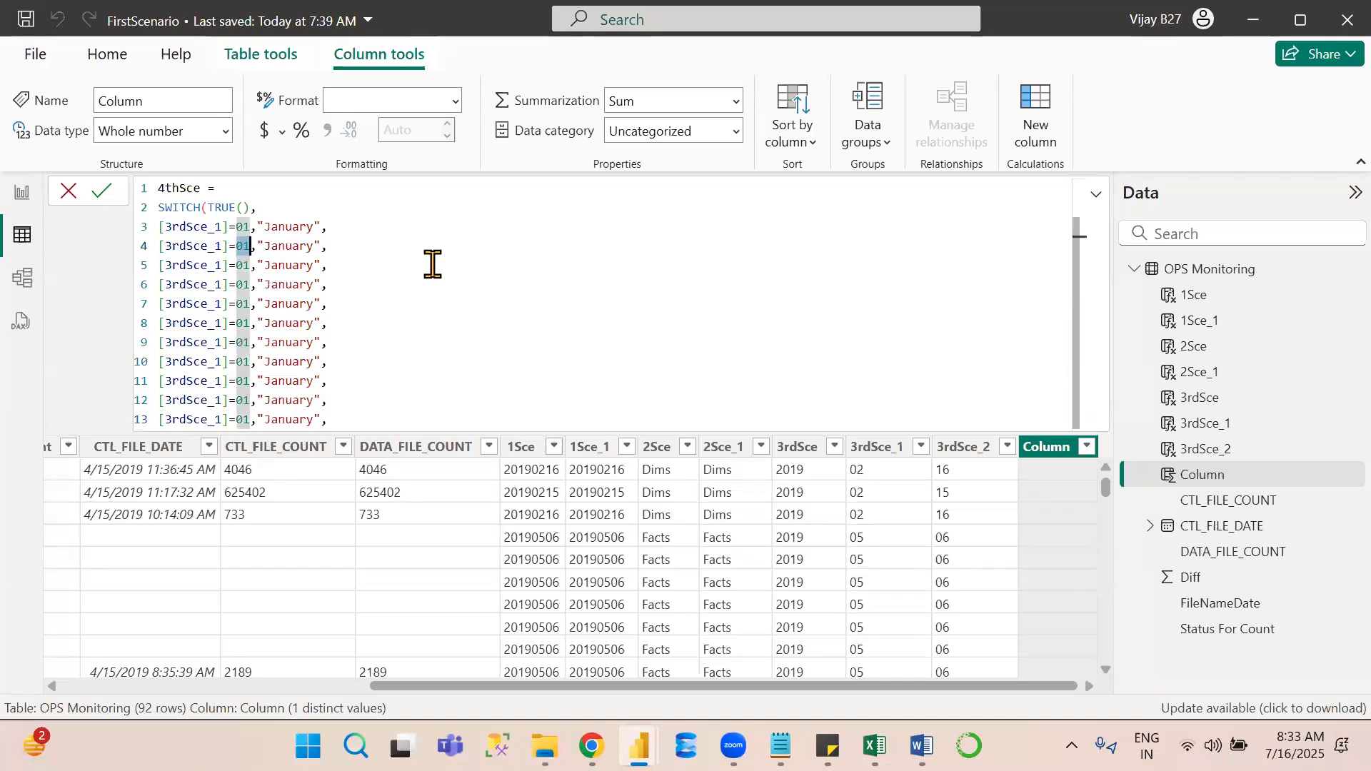
type("02")
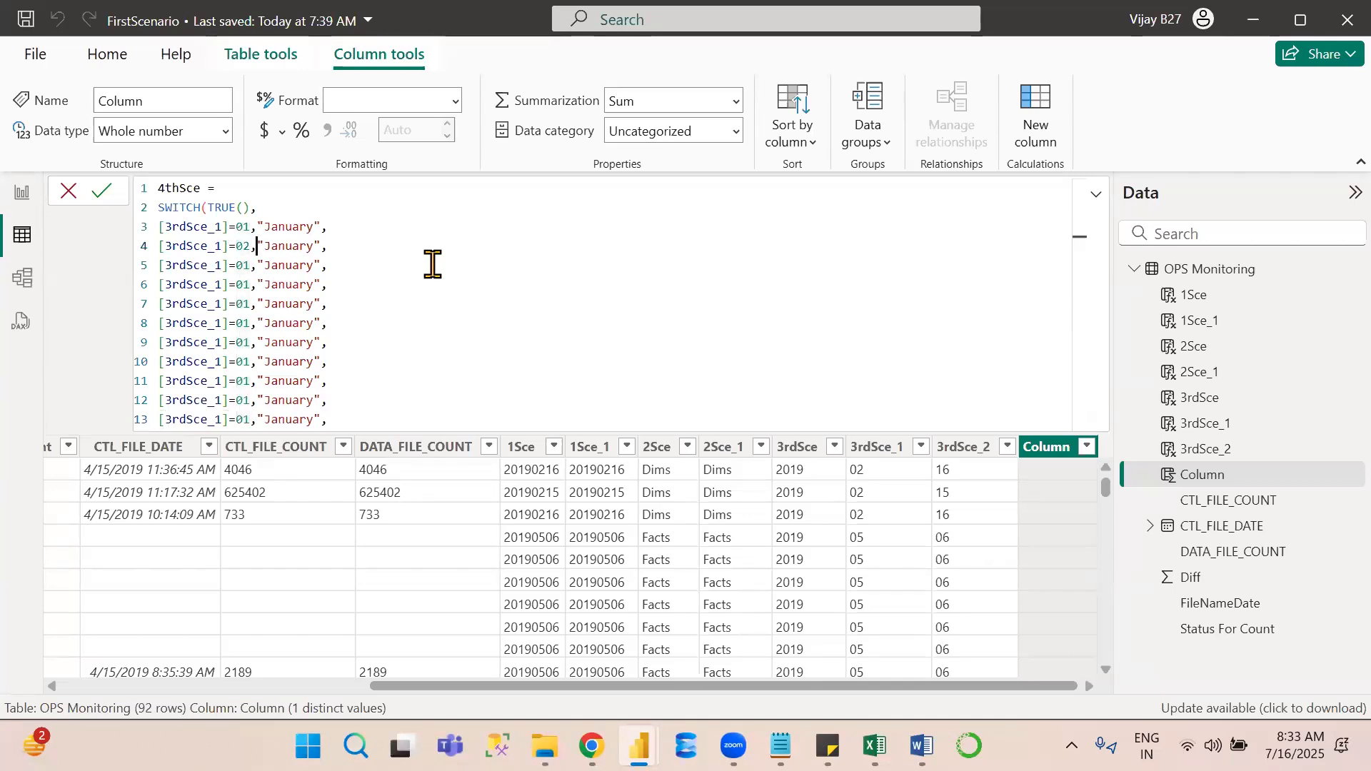
double_click(289, 245)
type("Februar")
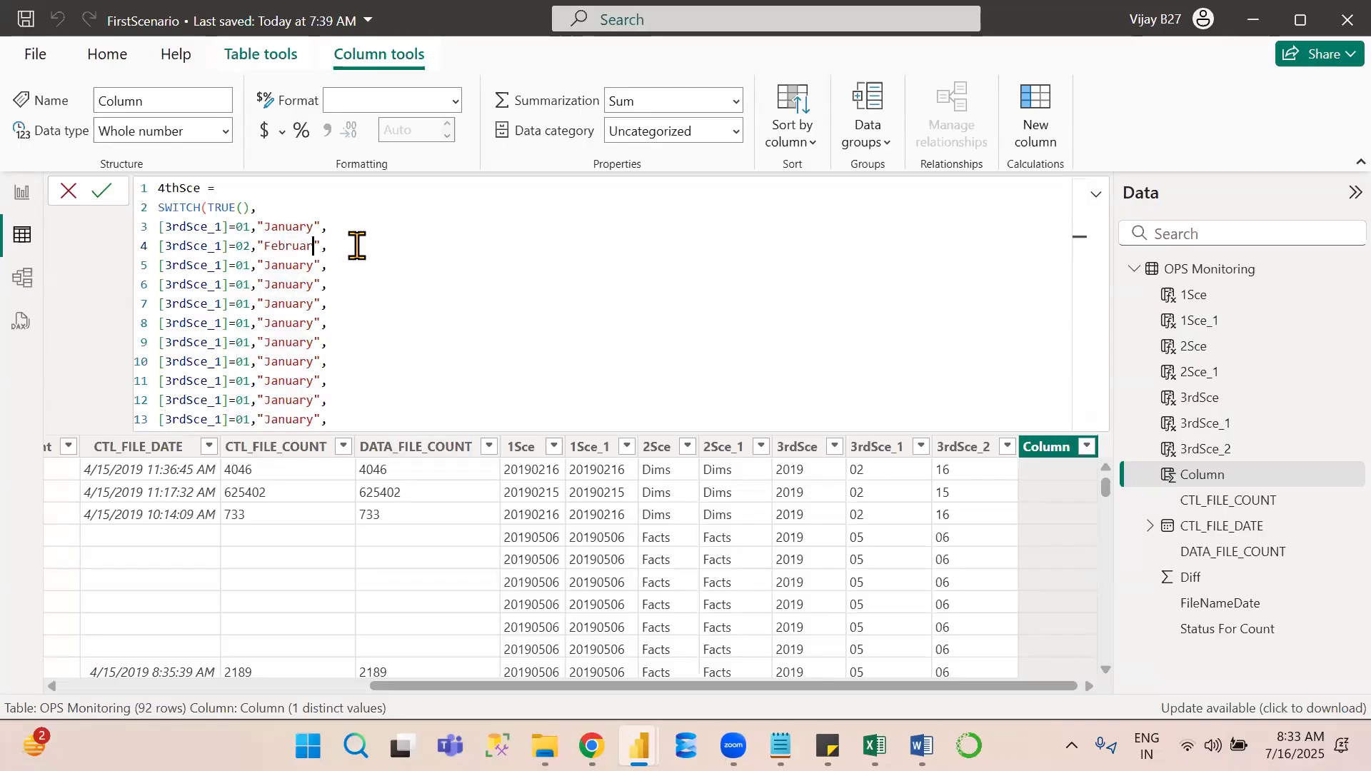
type("y")
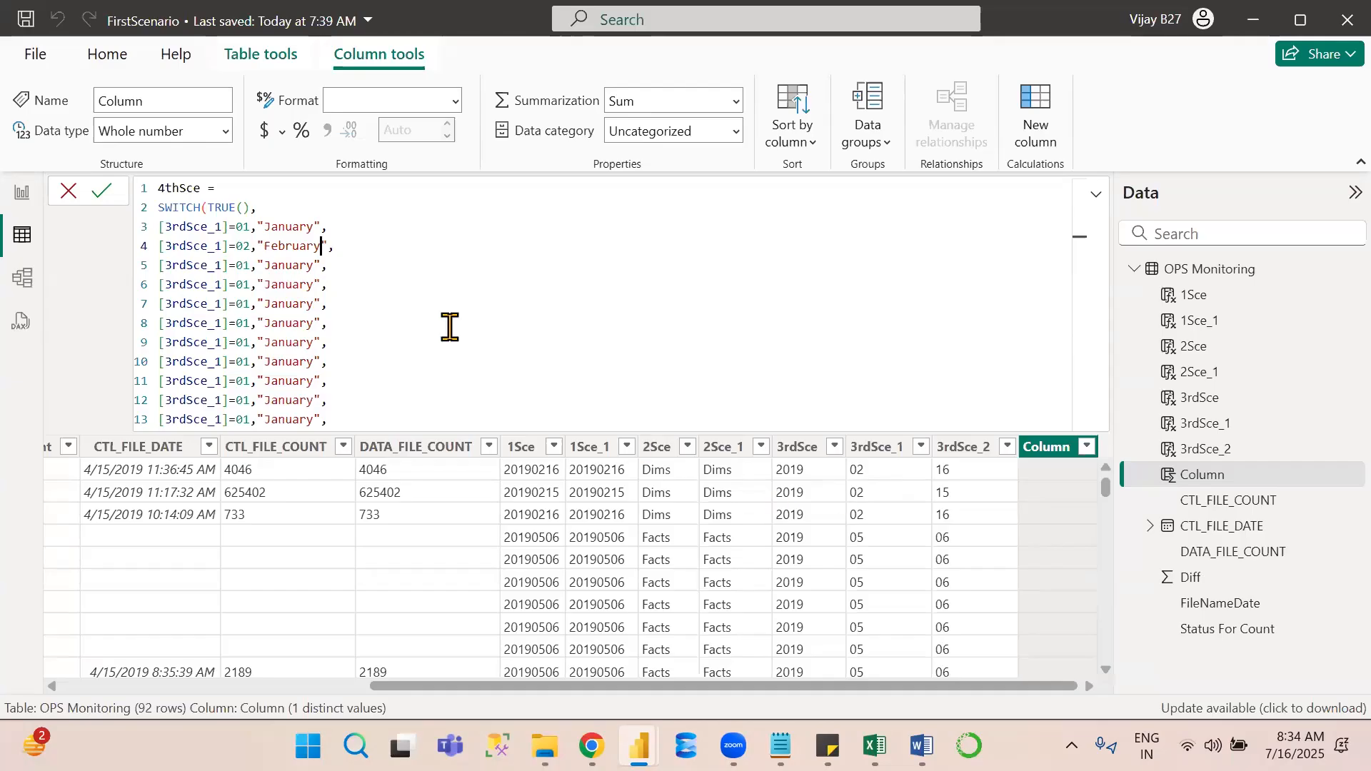
Set the month numbers in the conditions on lines 5 to 8 to 03, 04, 05 and 06.
double_click(240, 265)
type("03")
key("Down")
key("BackSpace")
key("BackSpace")
type("04")
key("Down")
key("BackSpace")
key("BackSpace")
type("05")
key("BackSpace")
key("BackSpace")
type("06")
Set the month numbers in the conditions on lines 9 to 13 to 07, 08, 09, 10 and 11.
key("Down")
key("BackSpace")
key("BackSpace")
type("07")
key("Down")
key("BackSpace")
type("8")
key("Down")
key("BackSpace")
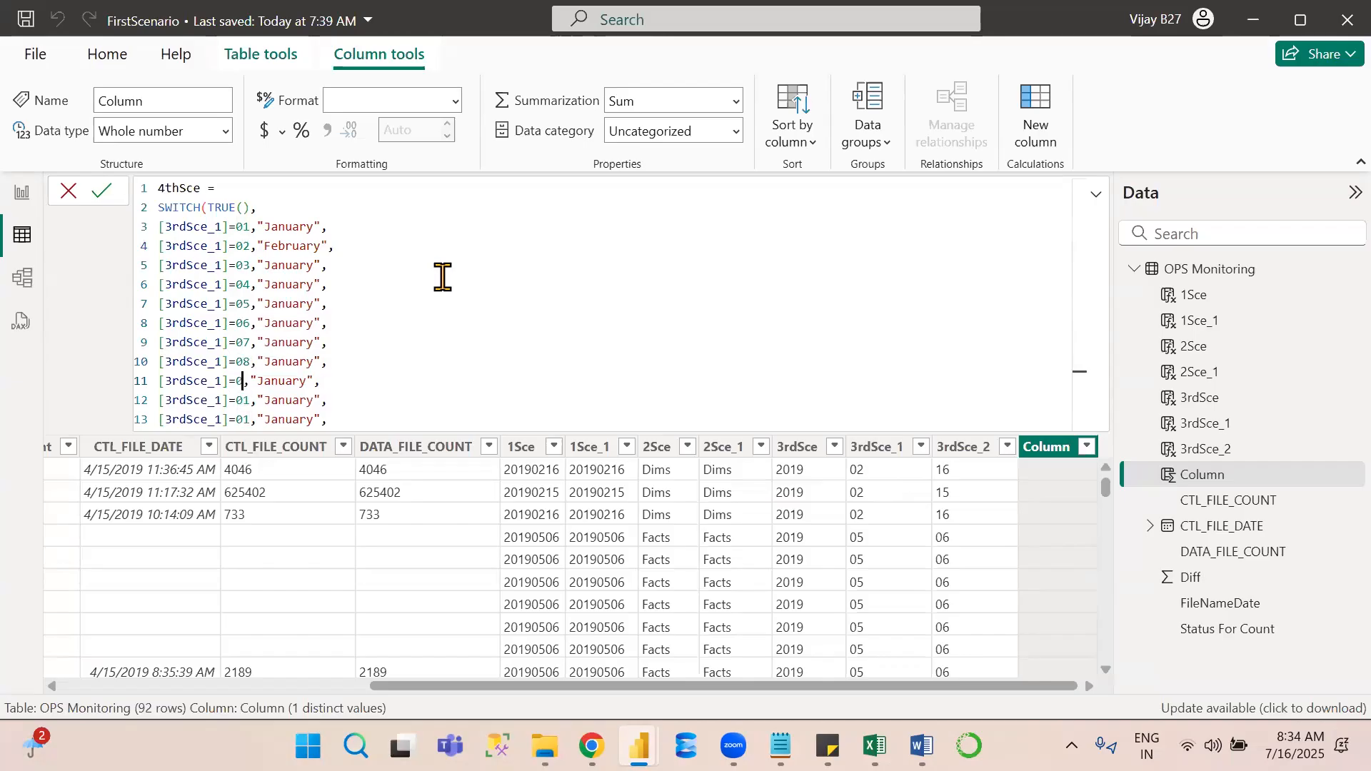
type("9")
key("Down")
key("BackSpace")
key("BackSpace")
type("10")
key("Left")
key("BackSpace")
Replace the results for months 03, 04 and 05 with "March", "April" and "May".
double_click(275, 268)
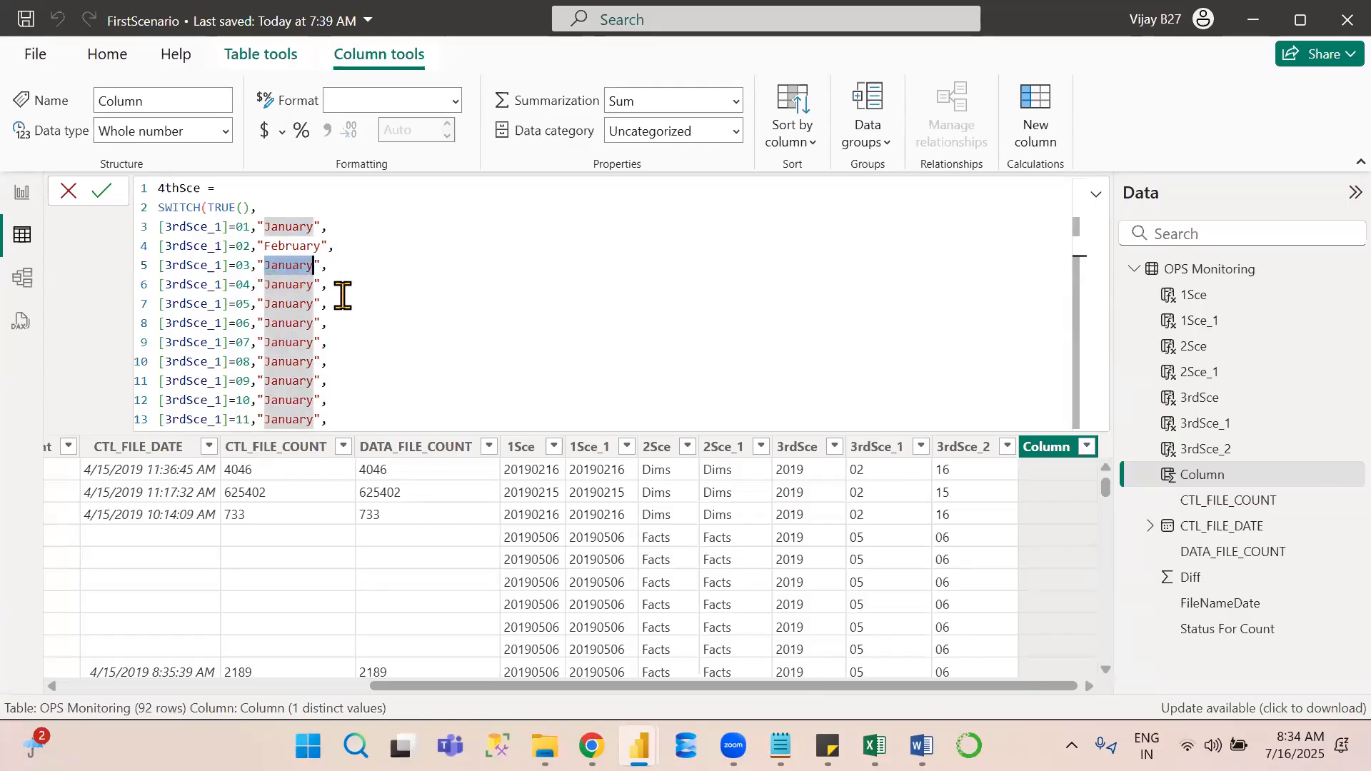
type("Marc")
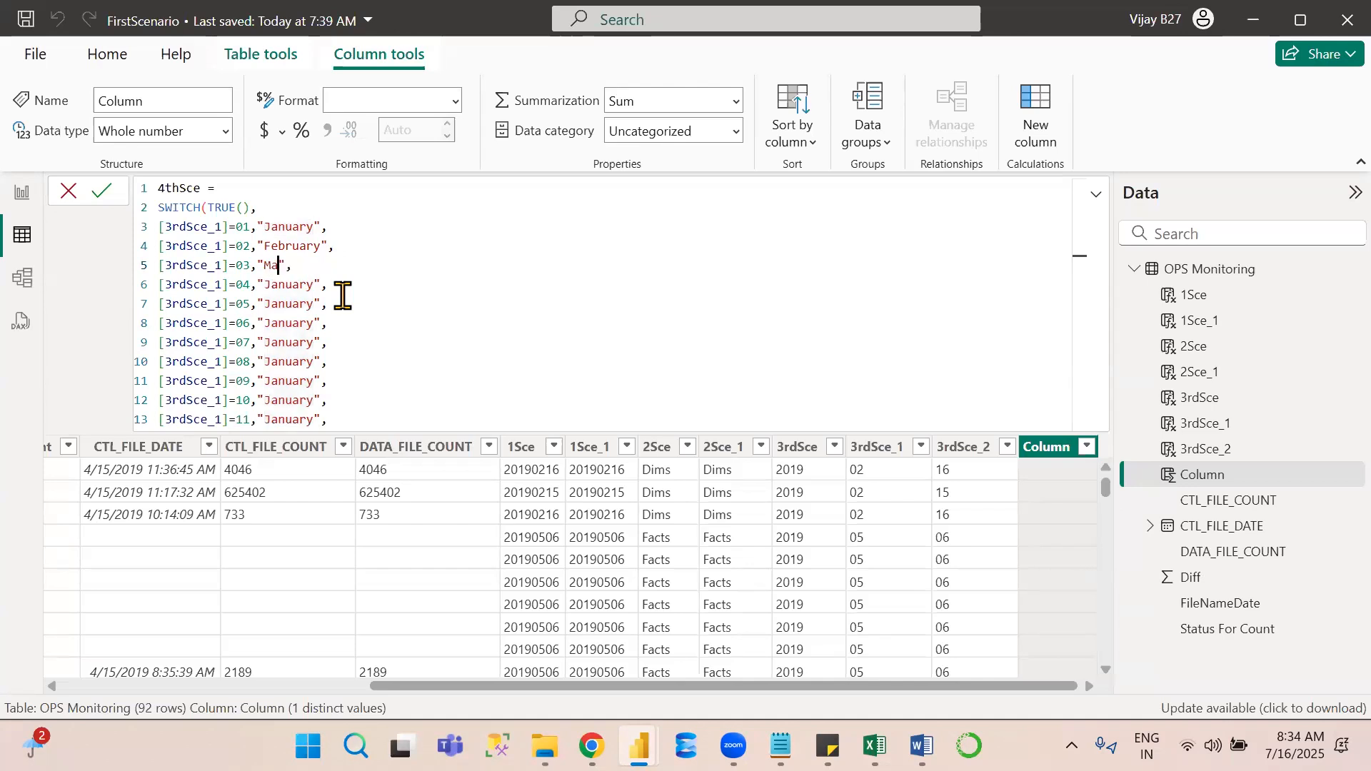
type("h")
double_click(289, 284)
type("April")
double_click(289, 304)
type("May")
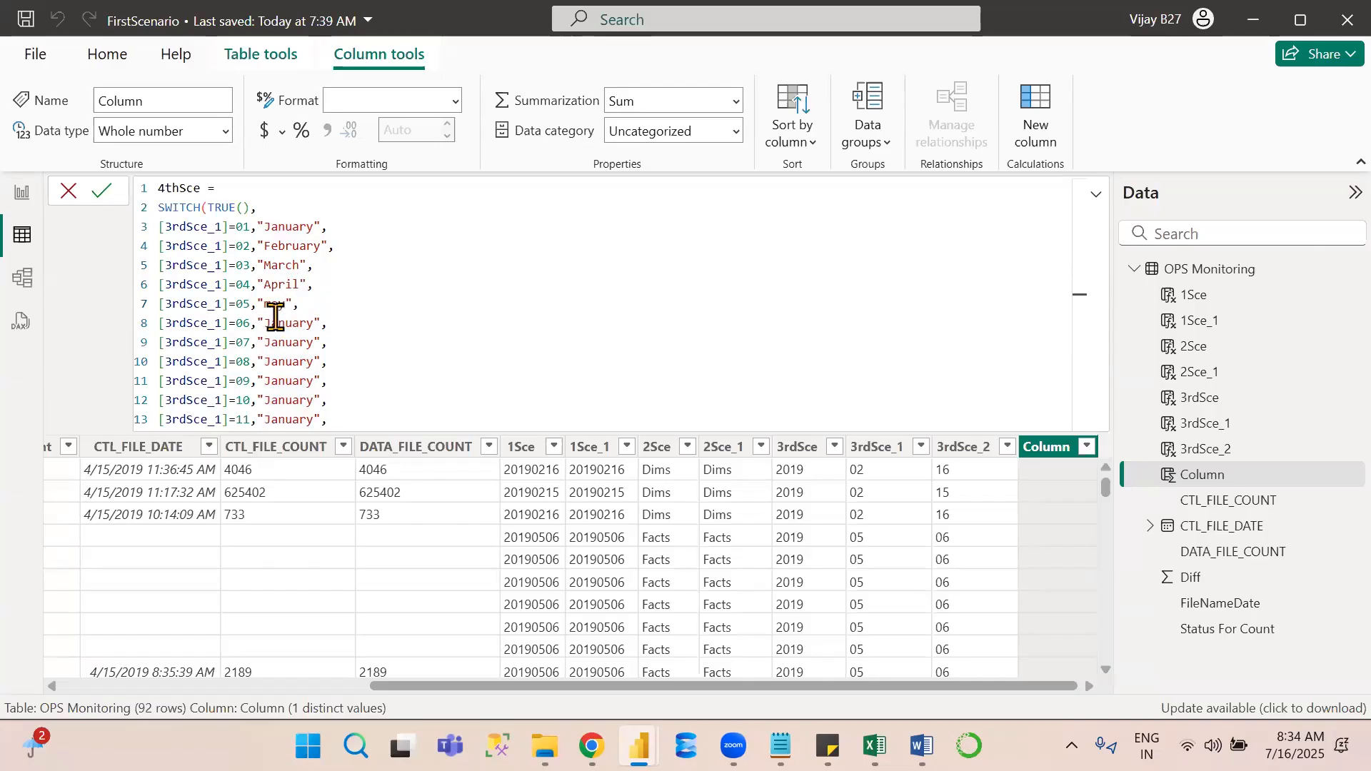
key("BackSpace")
type("M")
Replace the results for months 06 and 07 with "June" and "July".
left_click(276, 318)
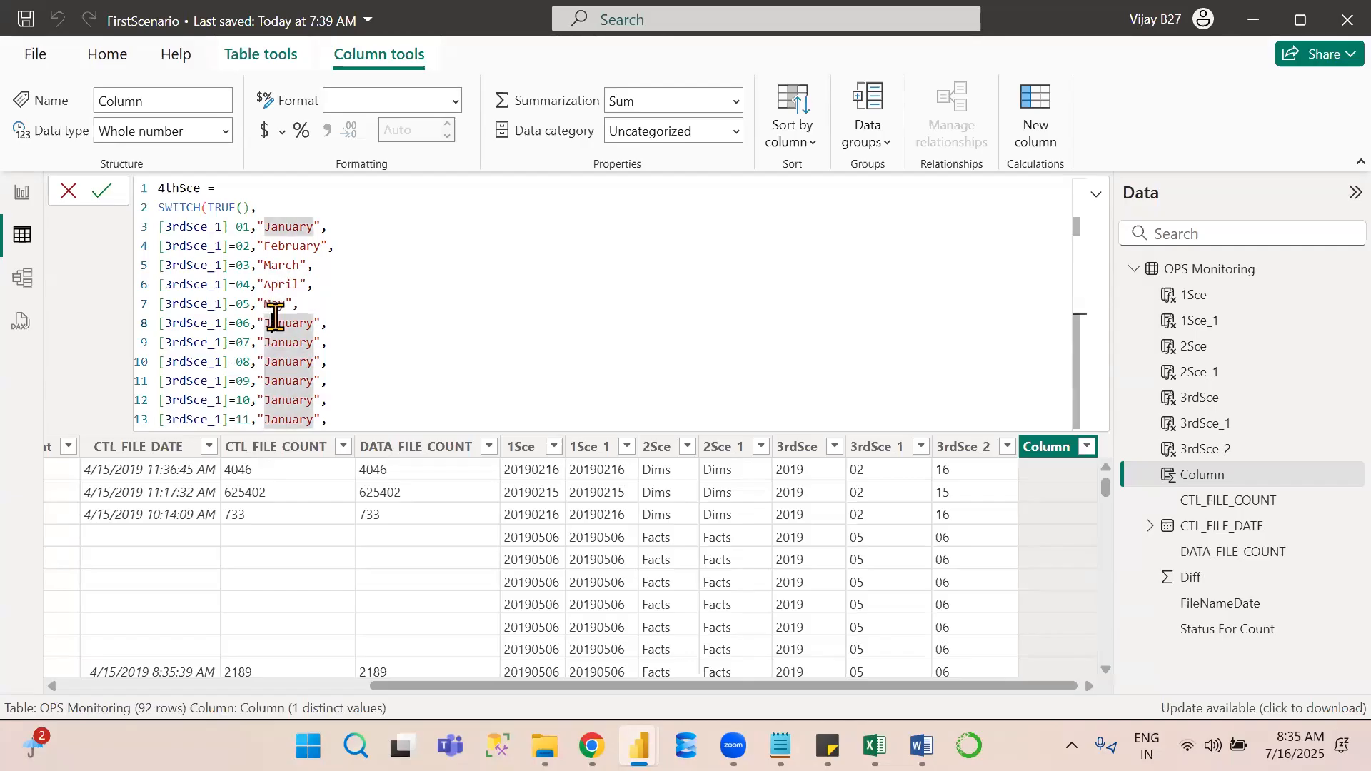
key("Delete")
key("Delete")
key("Delete")
key("Delete")
key("Delete")
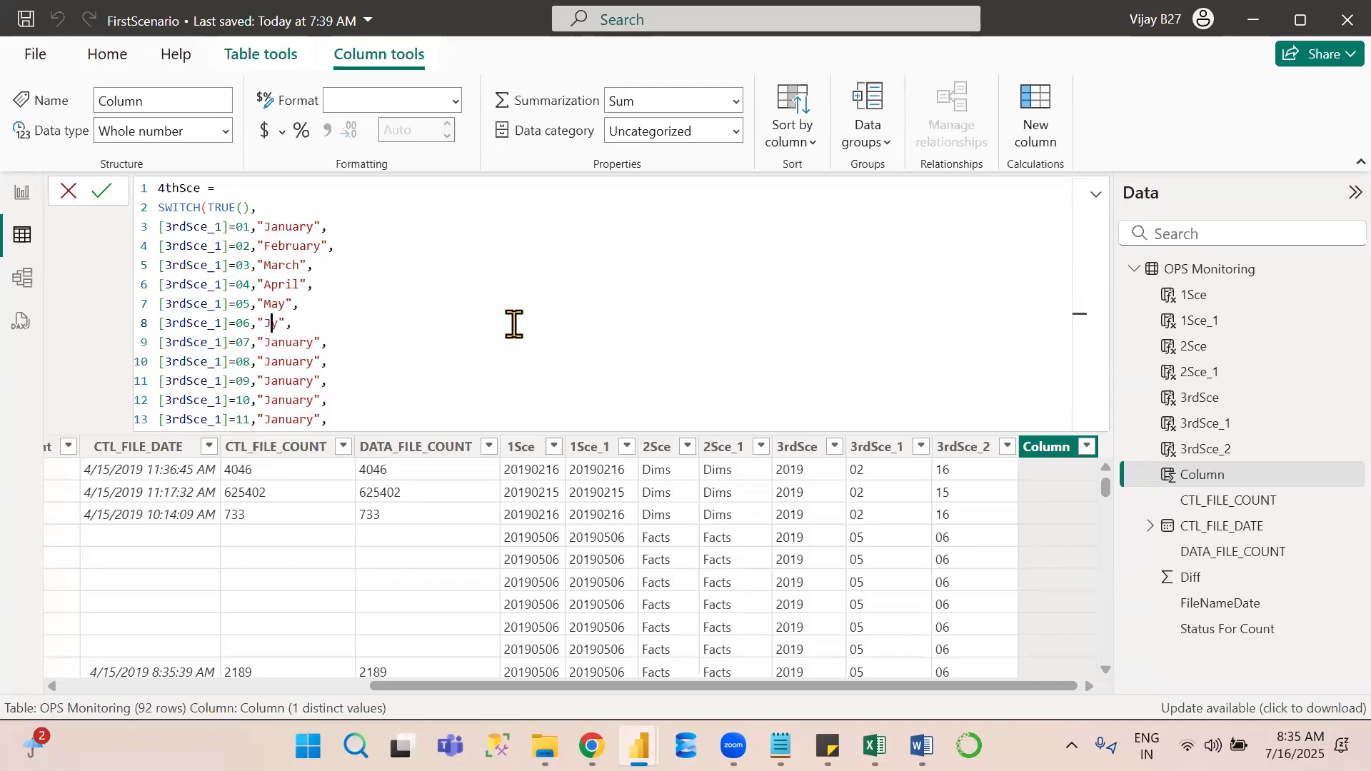
key("Delete")
type("une")
double_click(298, 339)
type("July")
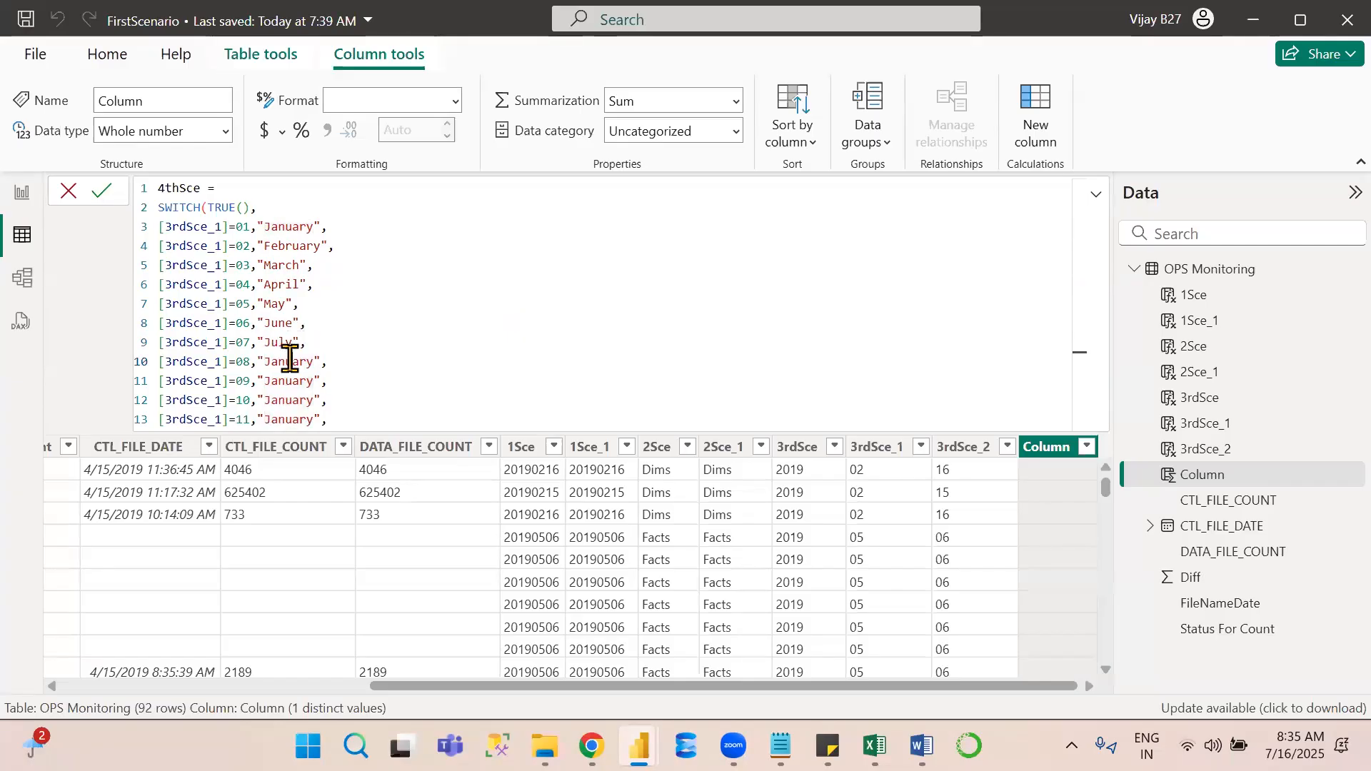
Replace the results for months 08, 09 and 10 with "August", "September" and "October".
double_click(289, 361)
type("August")
double_click(297, 380)
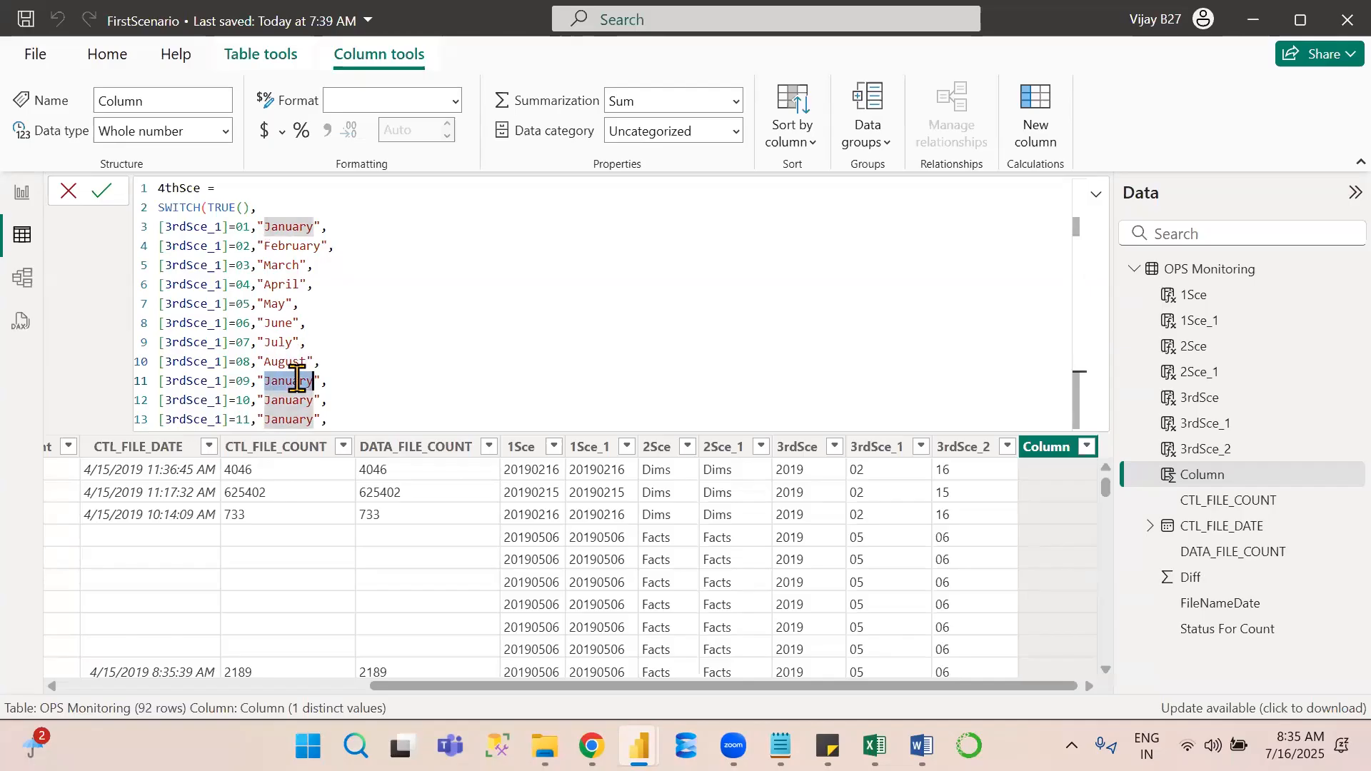
type("Septembe")
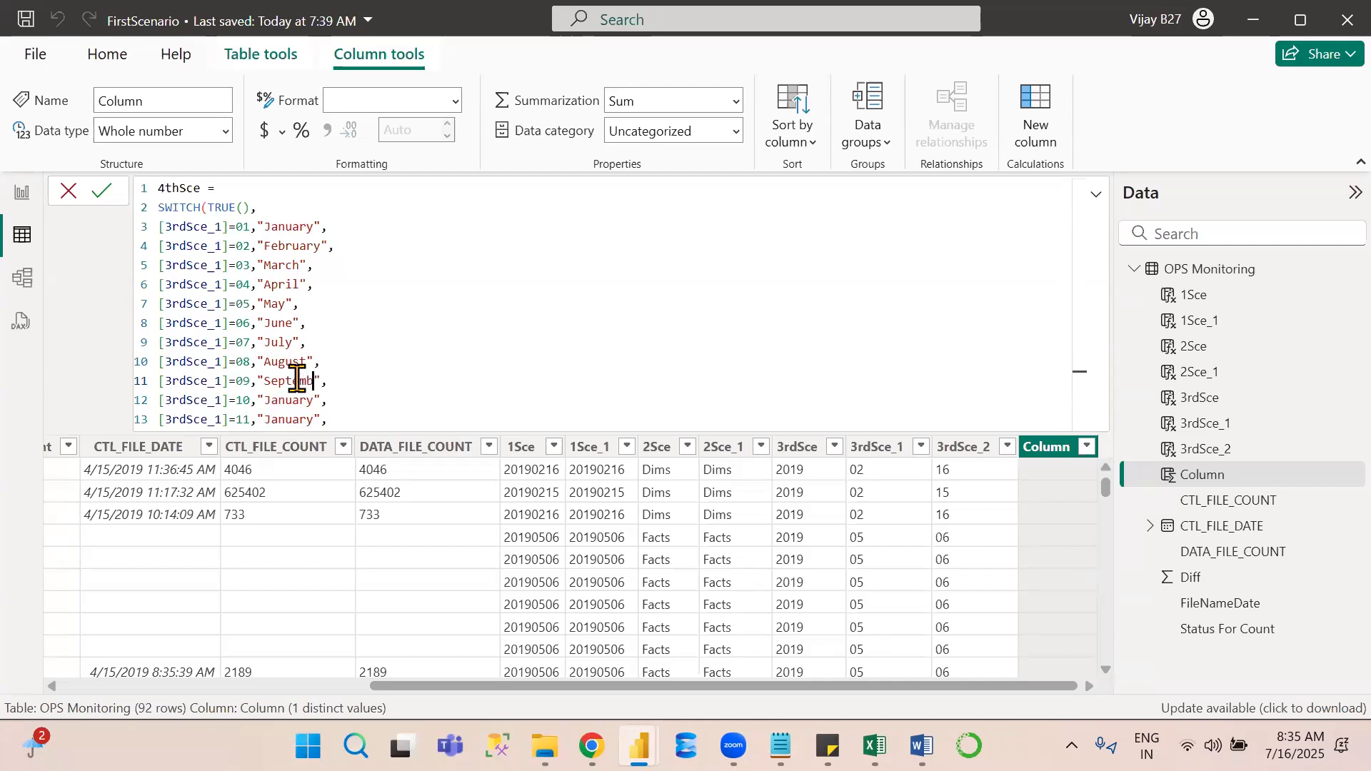
type("r")
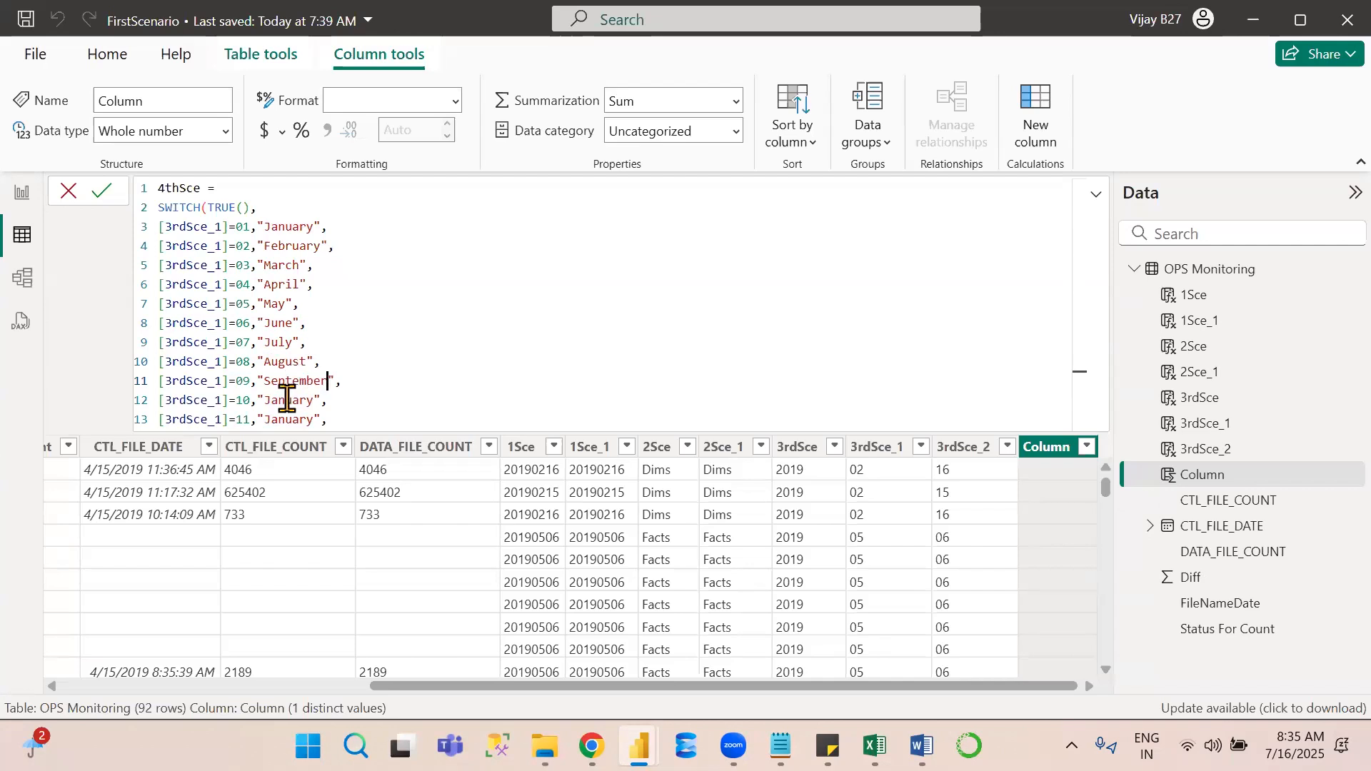
double_click(287, 400)
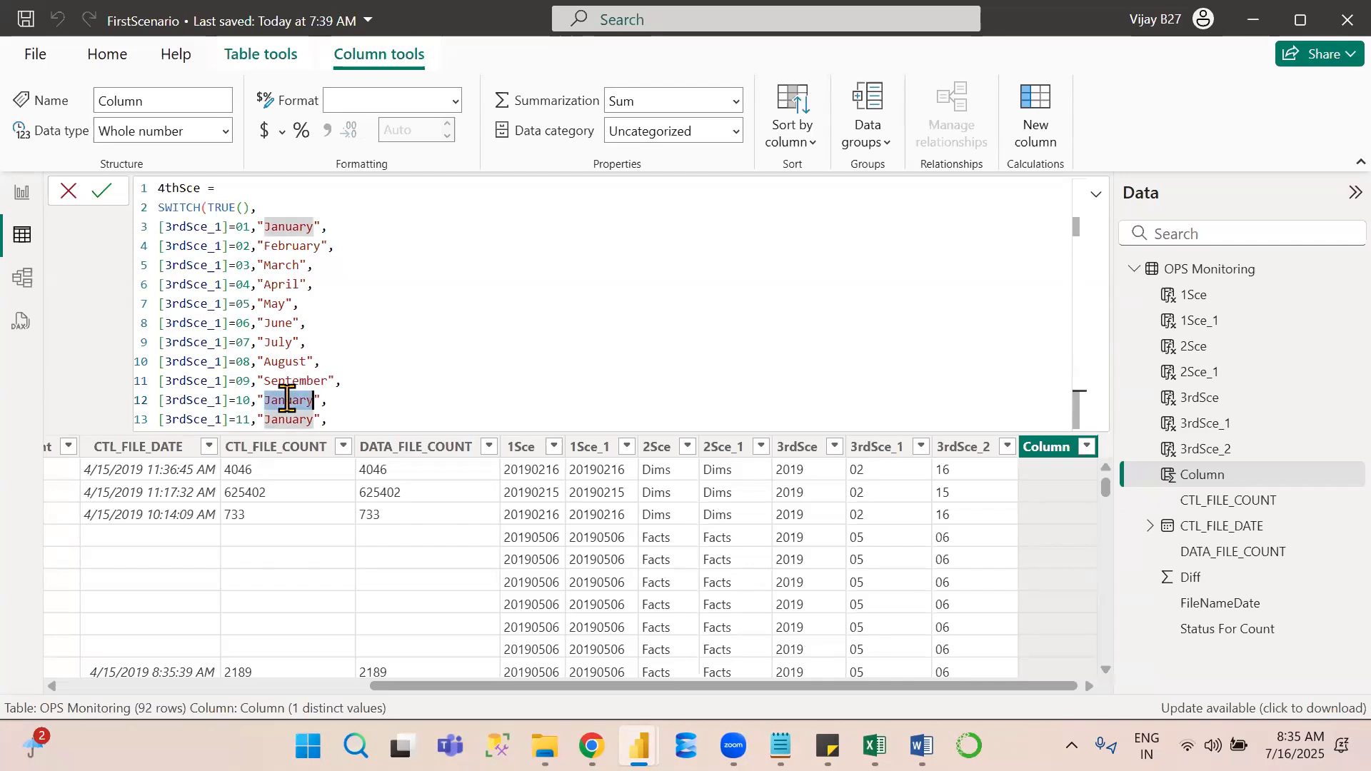
type("October")
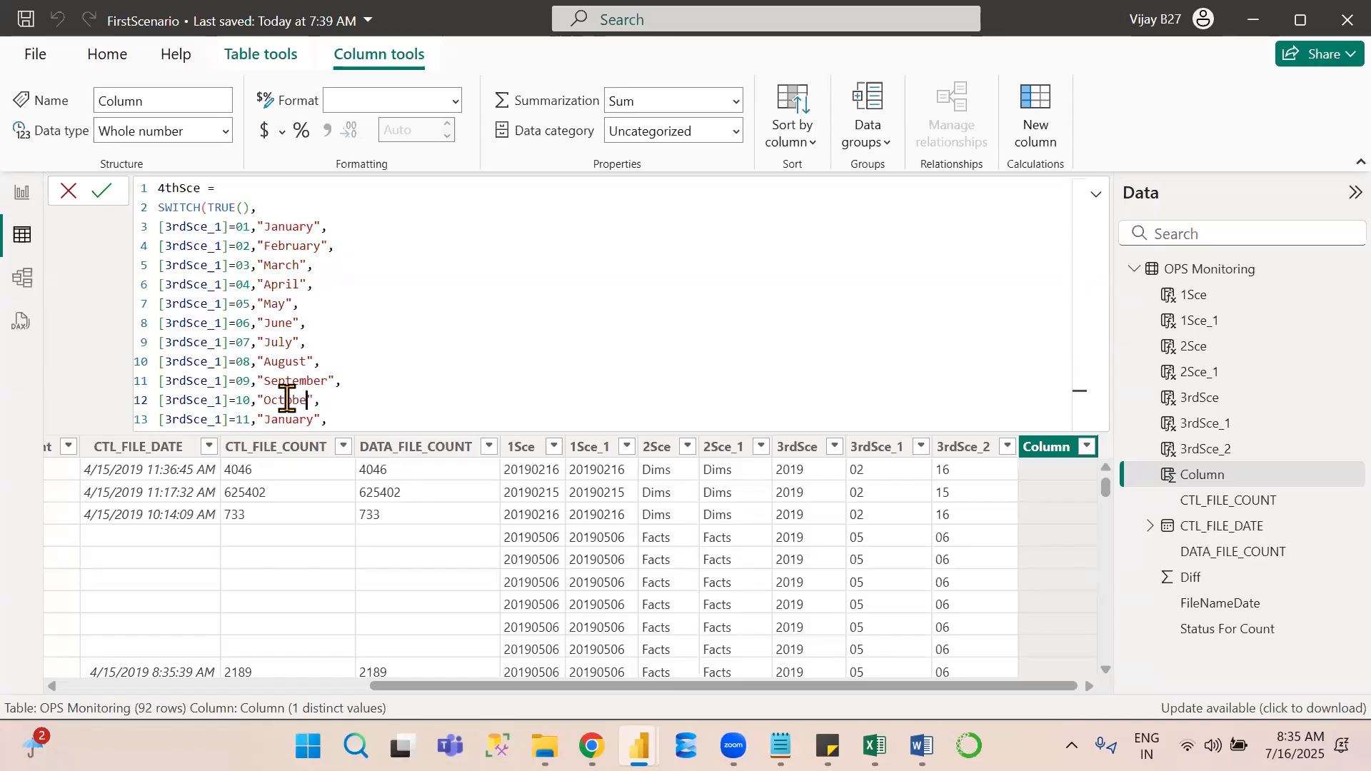
Replace the result for month 11 with "November".
double_click(286, 420)
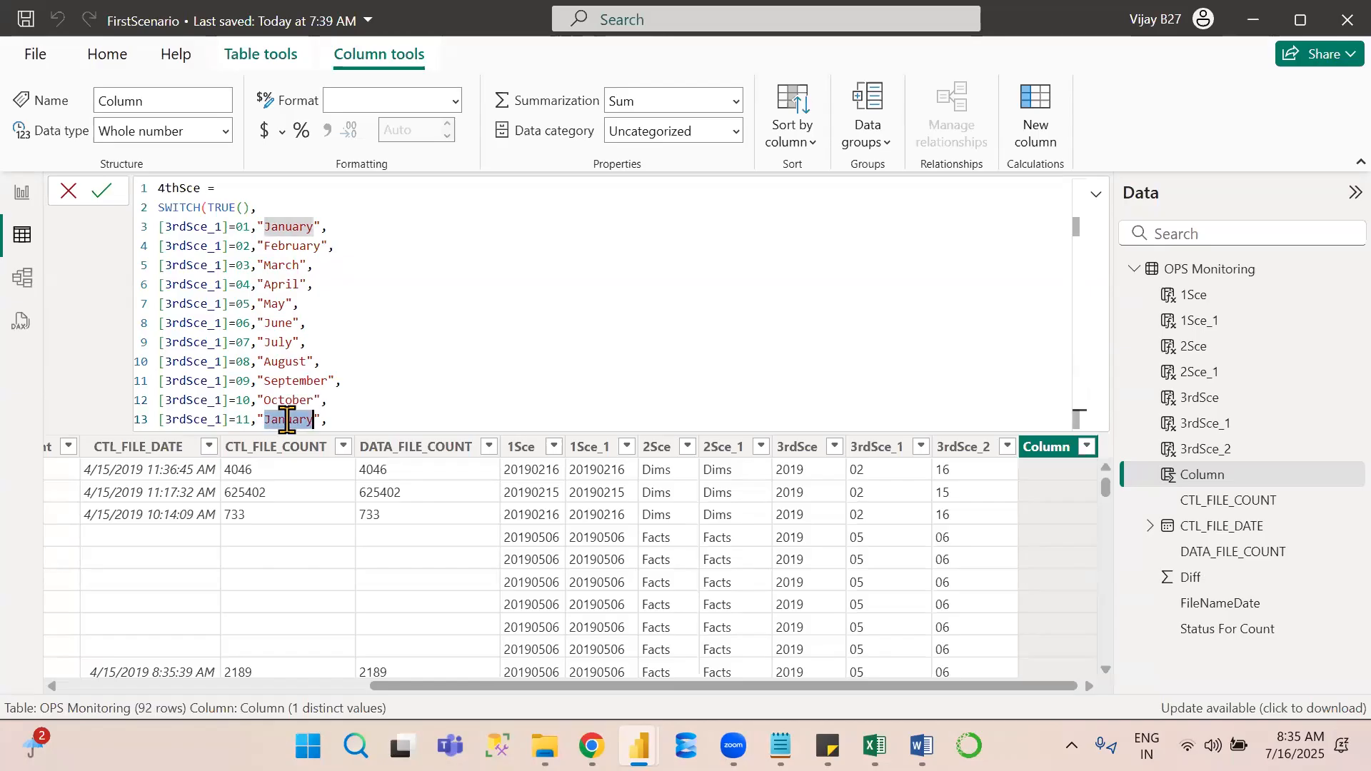
type("nove")
key("BackSpace")
key("BackSpace")
key("BackSpace")
key("BackSpace")
type("No")
type("vember")
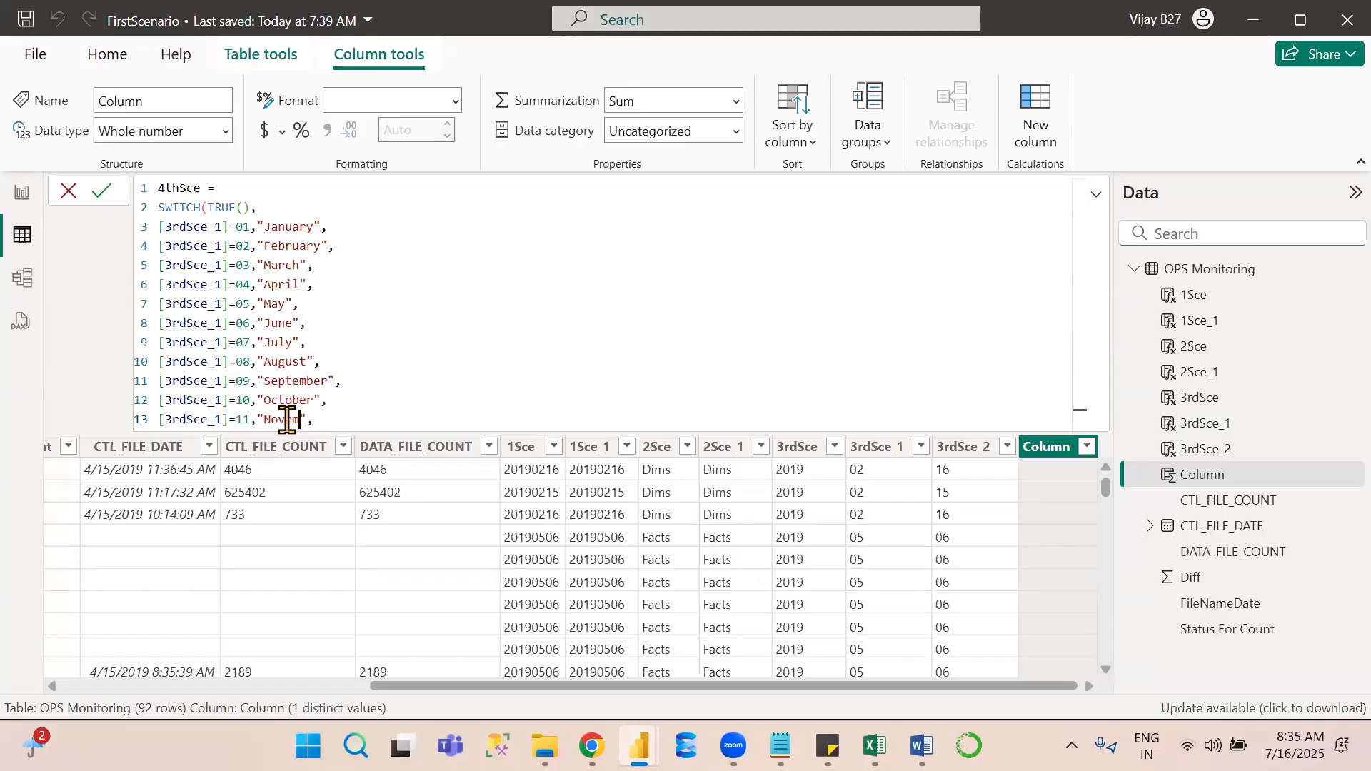
Add "December" as the else result after November and close the SWITCH function's parenthesis.
key("Right")
key("Right")
type("\"December")
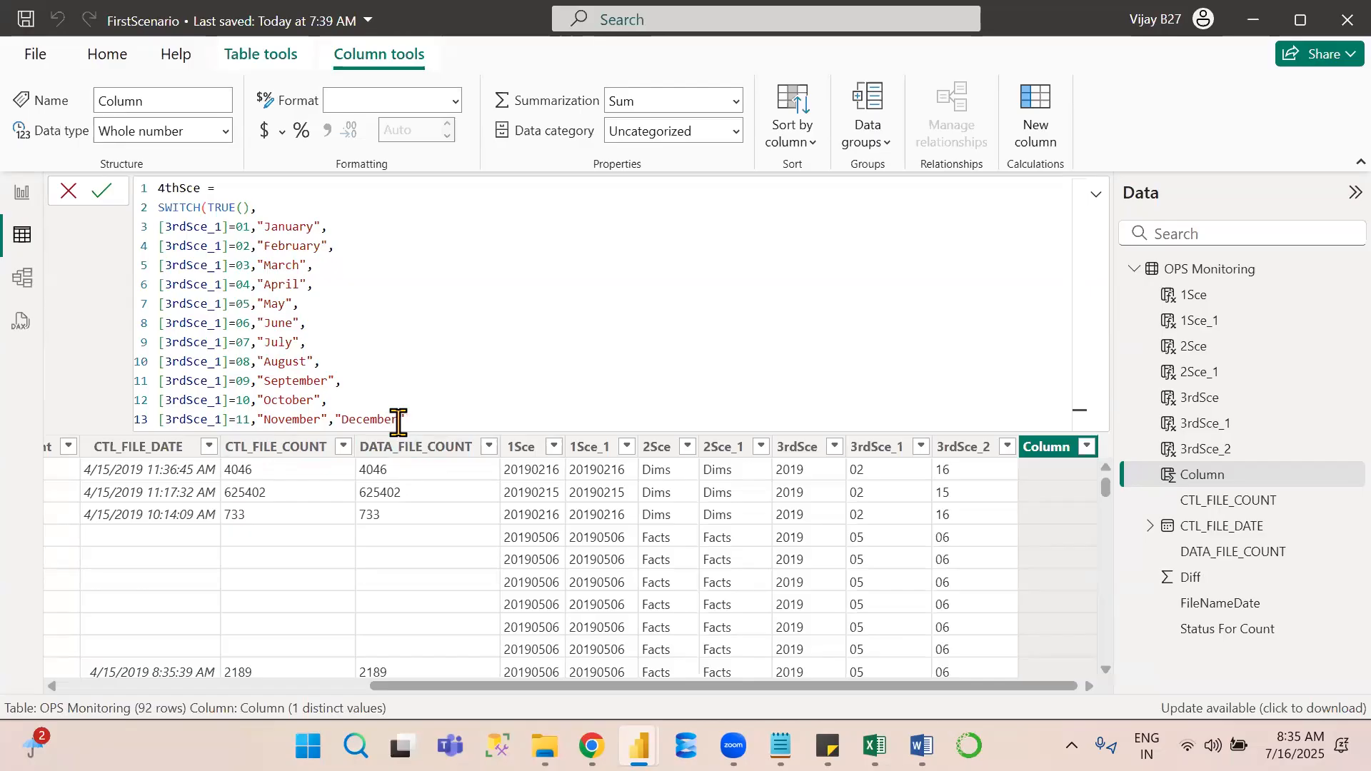
type(")")
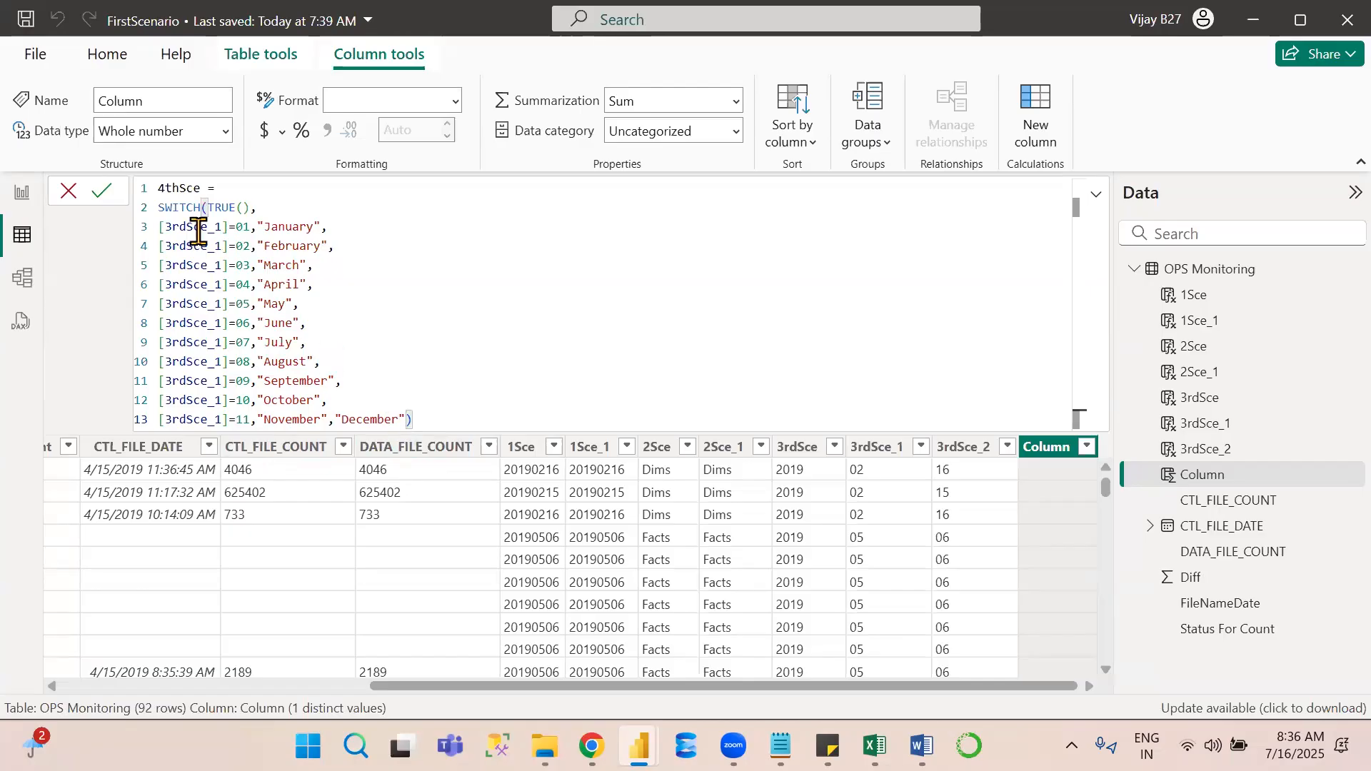
Commit the 4thSce column formula.
left_click(102, 191)
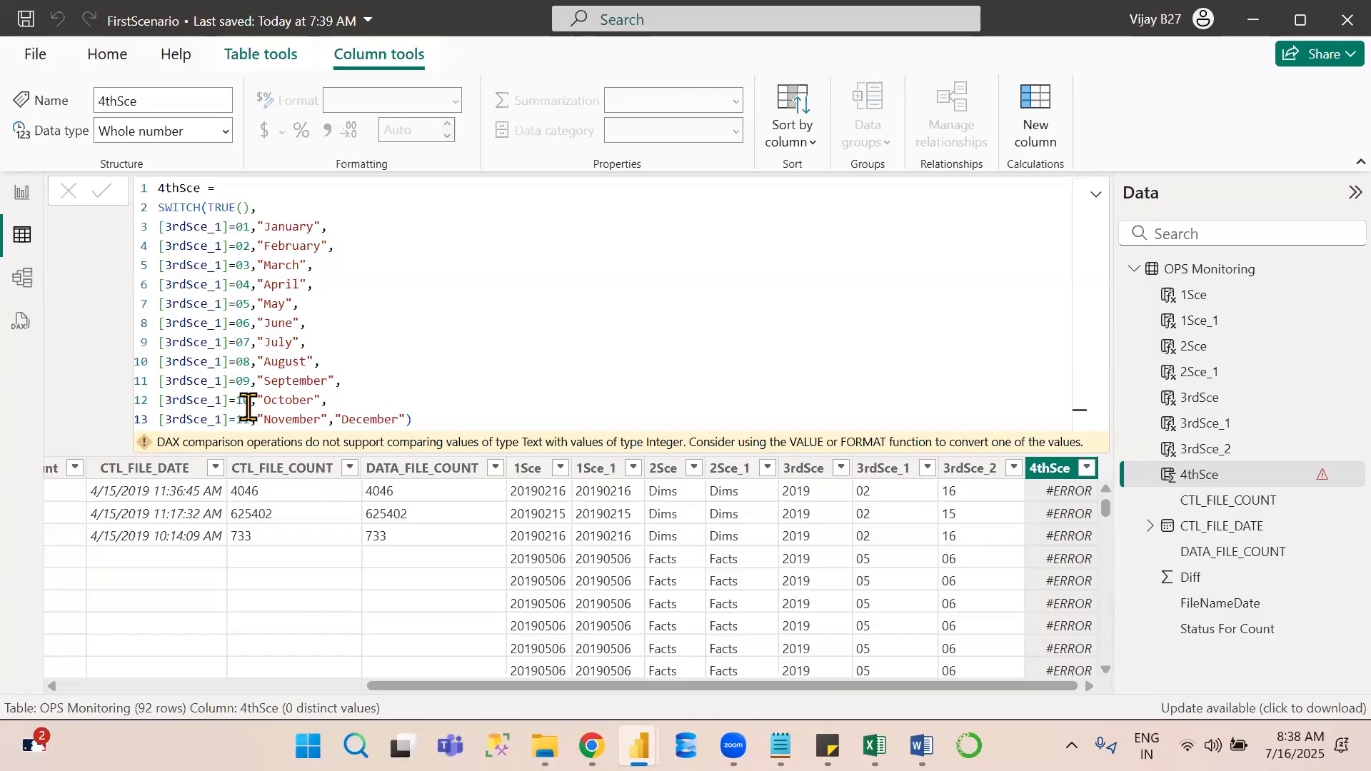
left_click(237, 226)
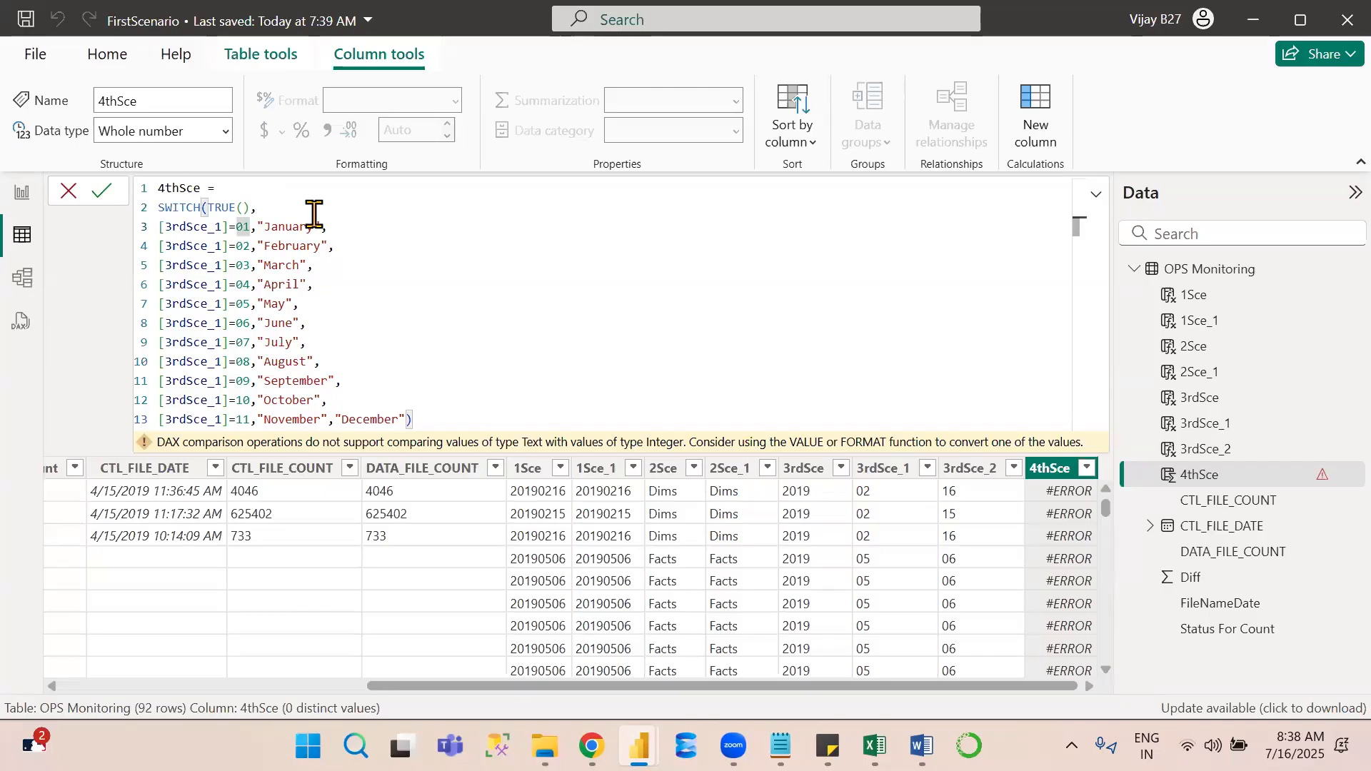
key("alt")
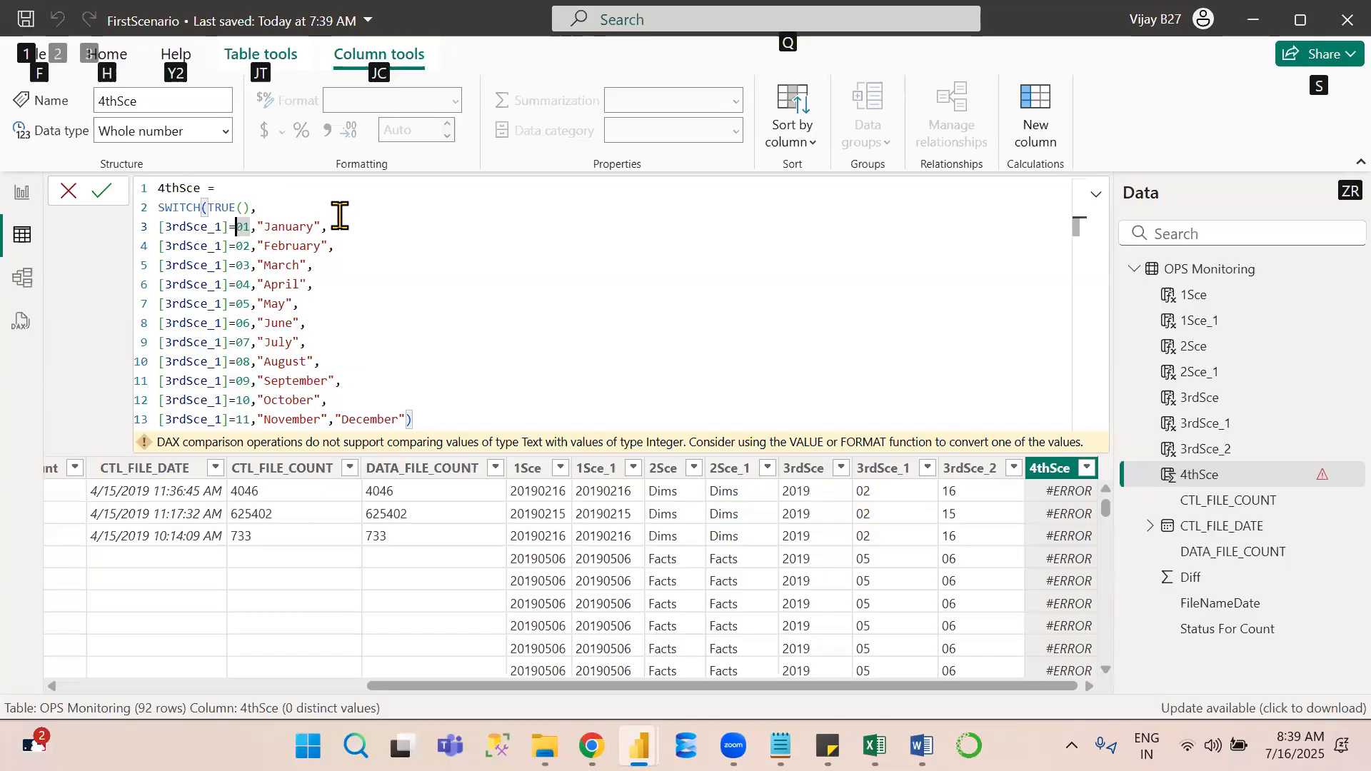
key("alt")
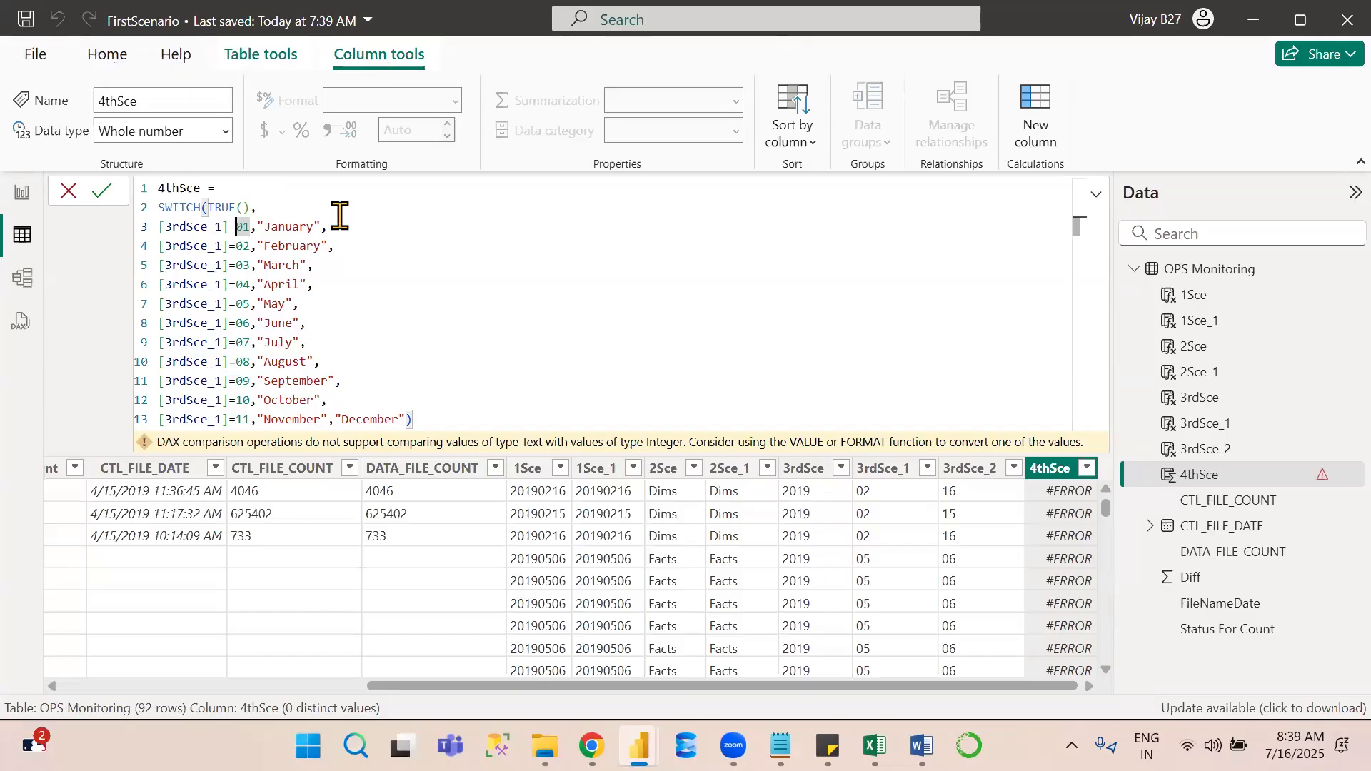
key("shift+Down")
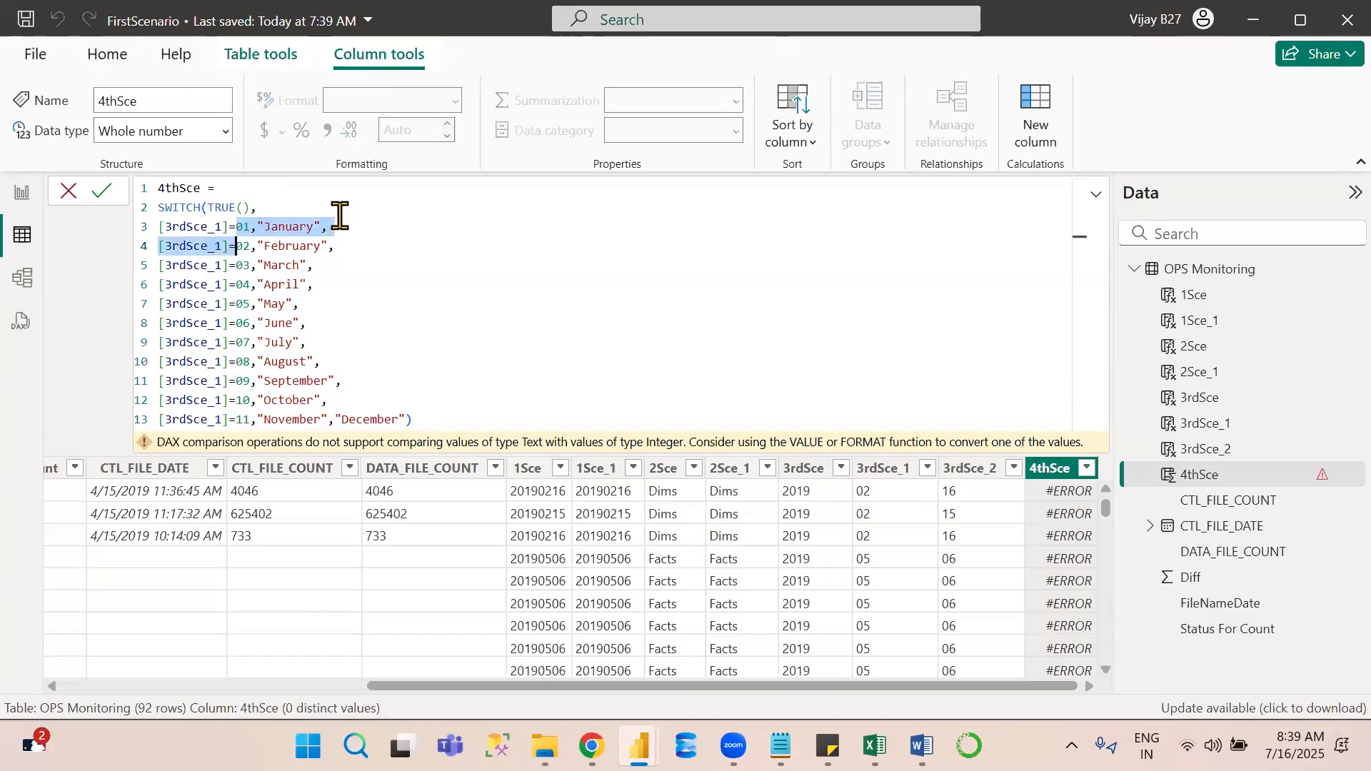
Insert an opening double quote before each month number from 01 to 11 in the 4thSce formula.
left_click(239, 229)
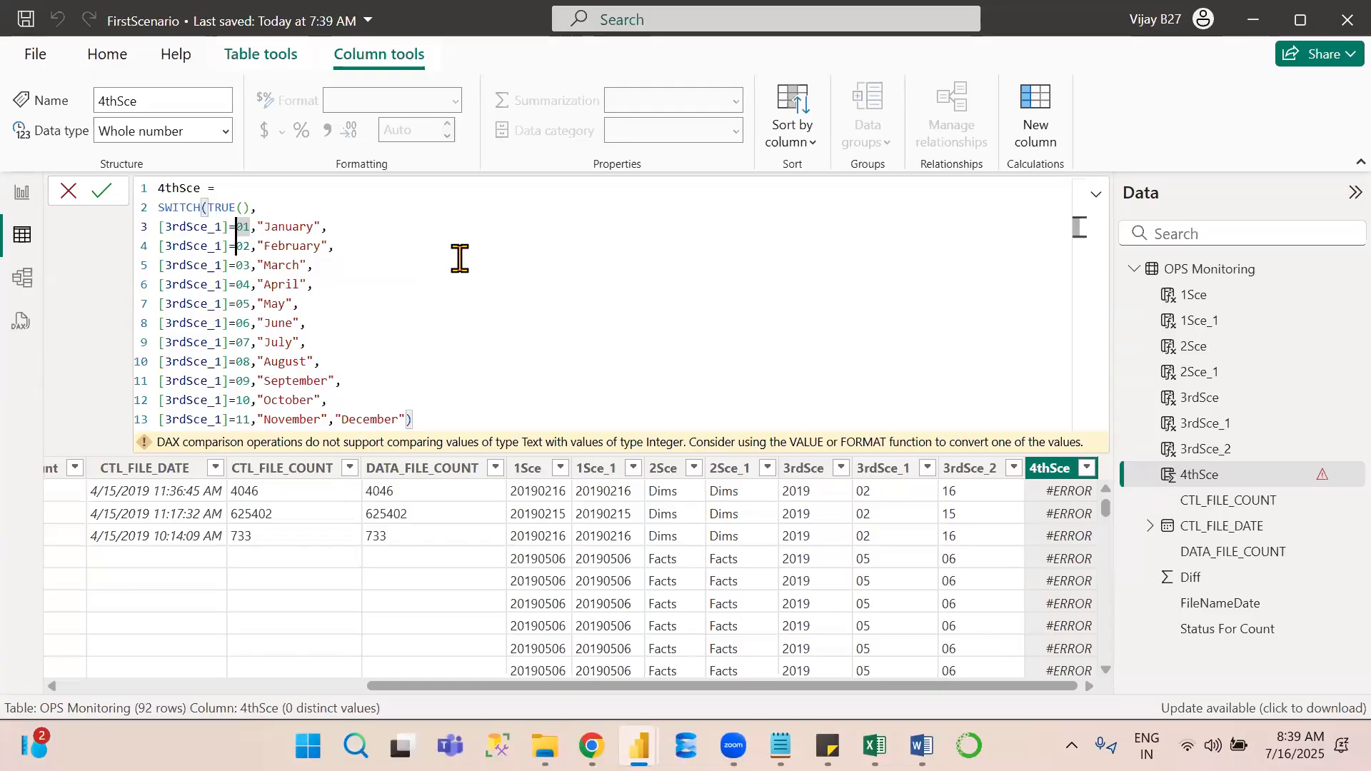
key("ctrl+alt+Down")
key("ctrl+alt+Down")
key("ctrl+alt+Down")
key("ctrl+alt+Down")
key("ctrl+alt+Down")
key("ctrl+alt+Down")
key("ctrl+alt+Down")
key("ctrl+alt+Down")
key("ctrl+alt+Down")
key("ctrl+alt+Down")
type("\"")
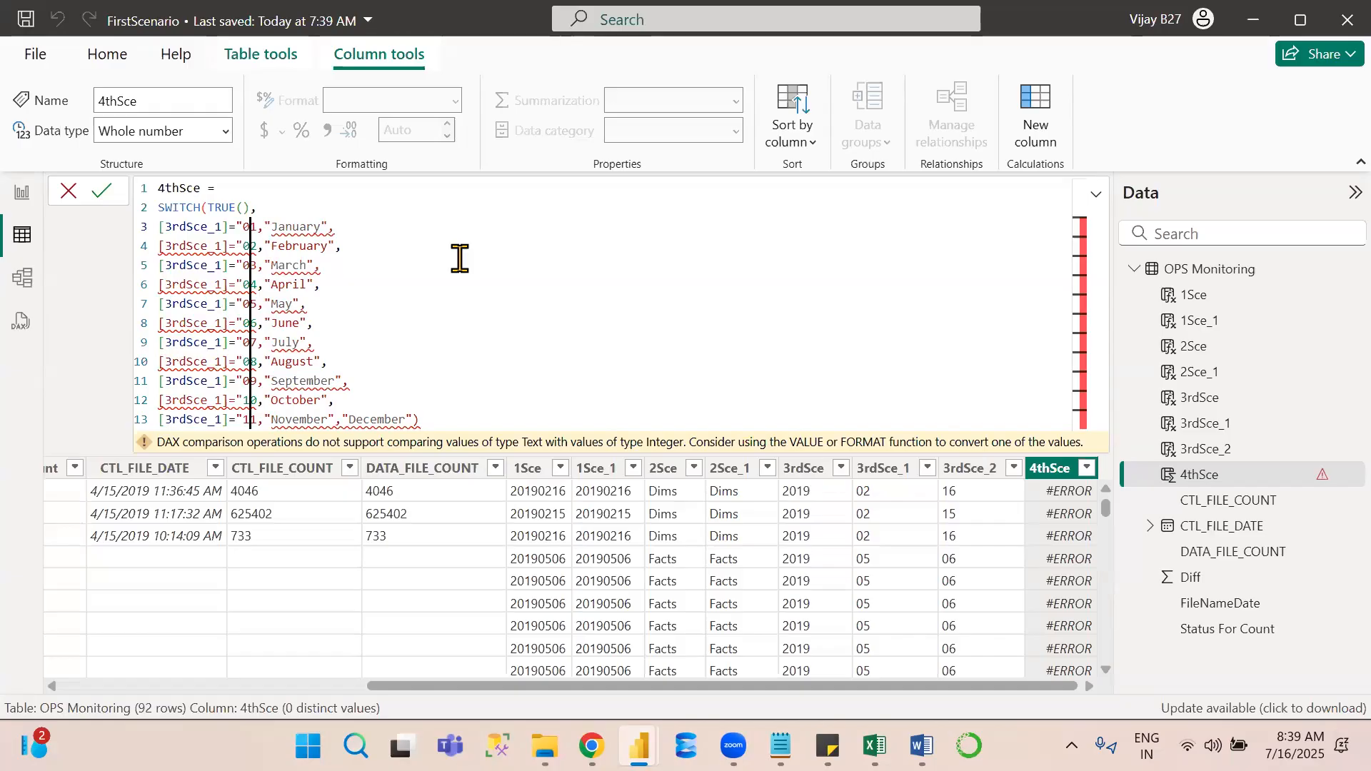
Add a closing double quote after each month number from 01 to 11 and commit the 4thSce formula.
key("Right")
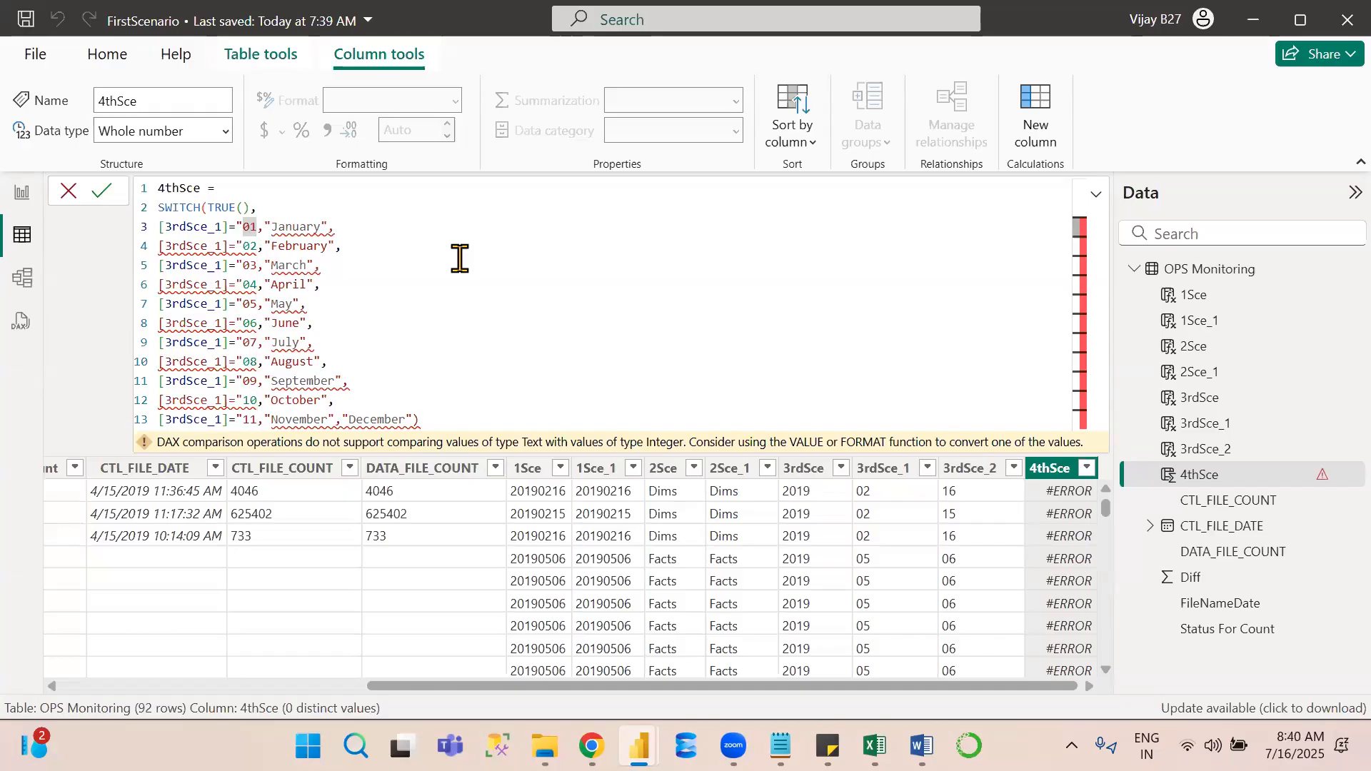
type("\"")
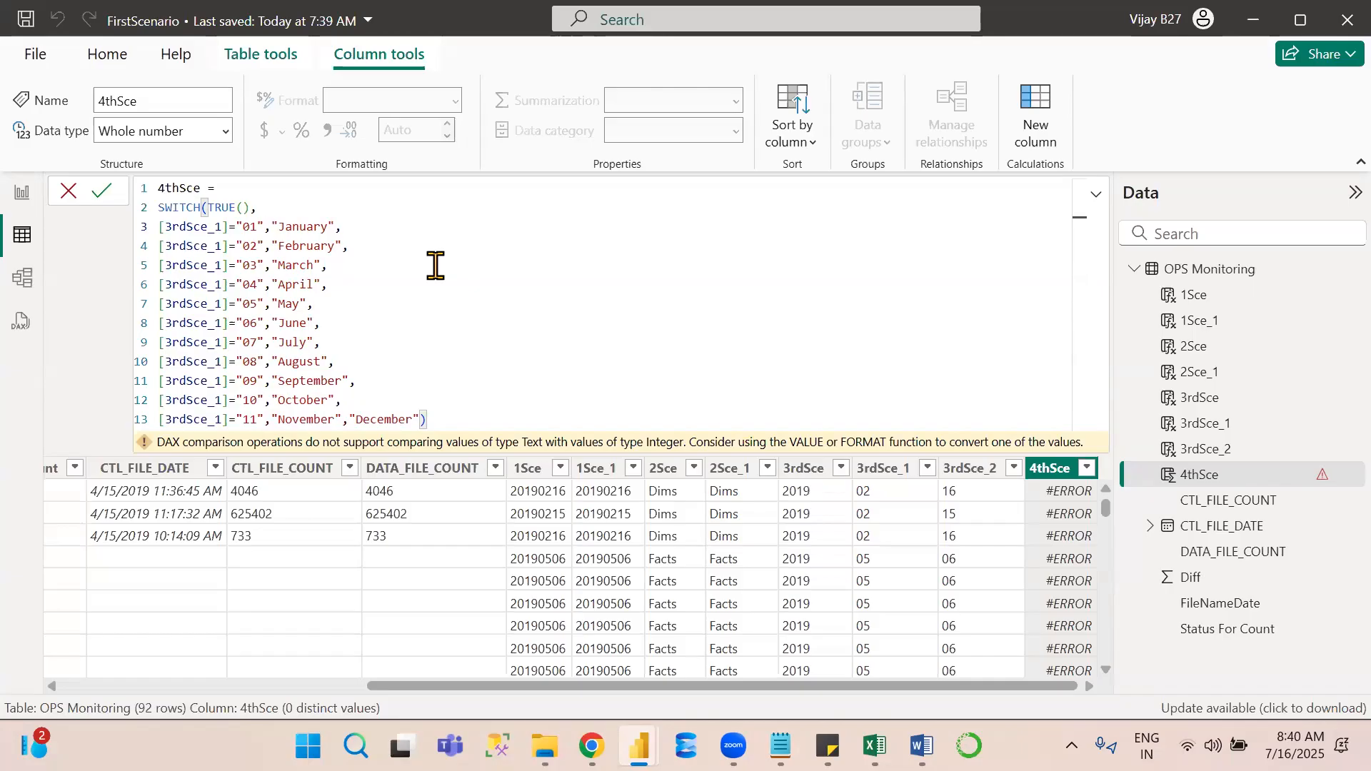
left_click(104, 201)
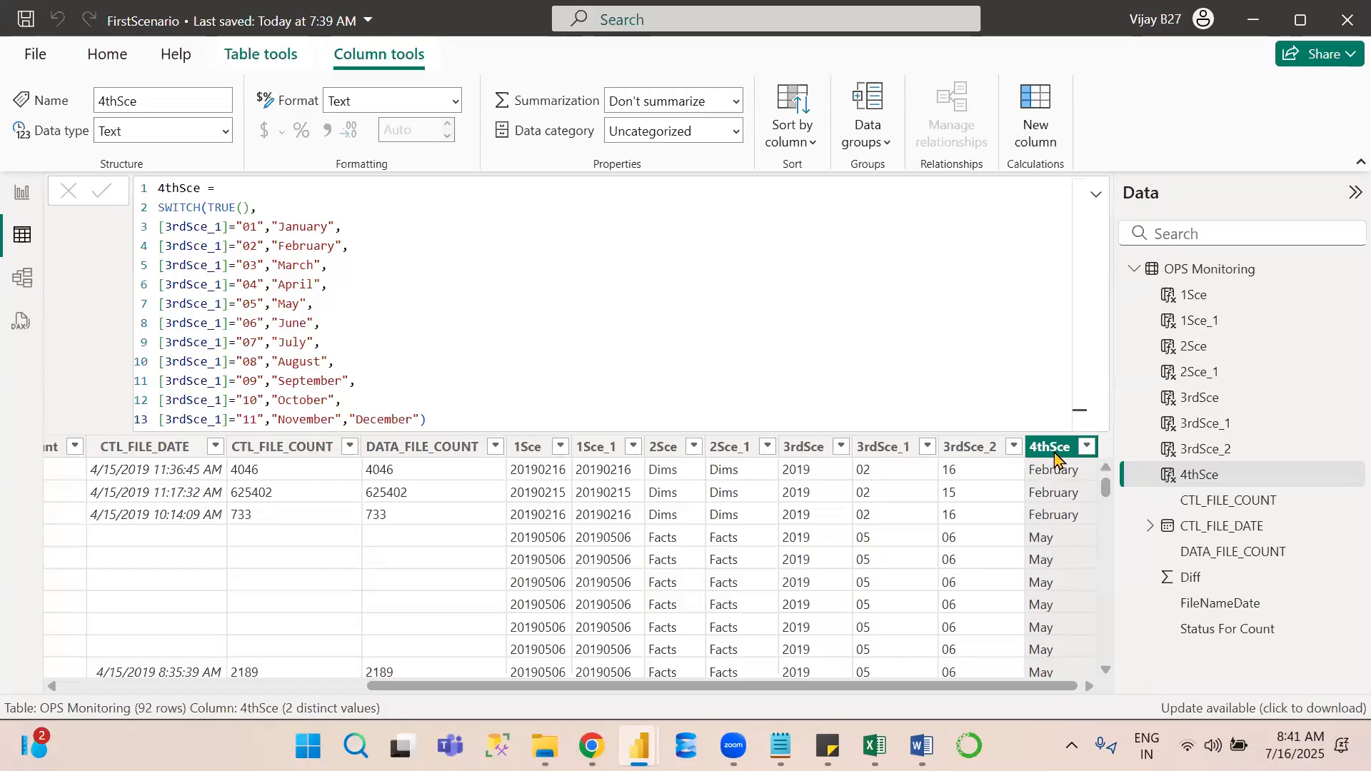
Save the FirstScenario report and switch to the 1st Scenario questions in Notepad.
left_click(1255, 479)
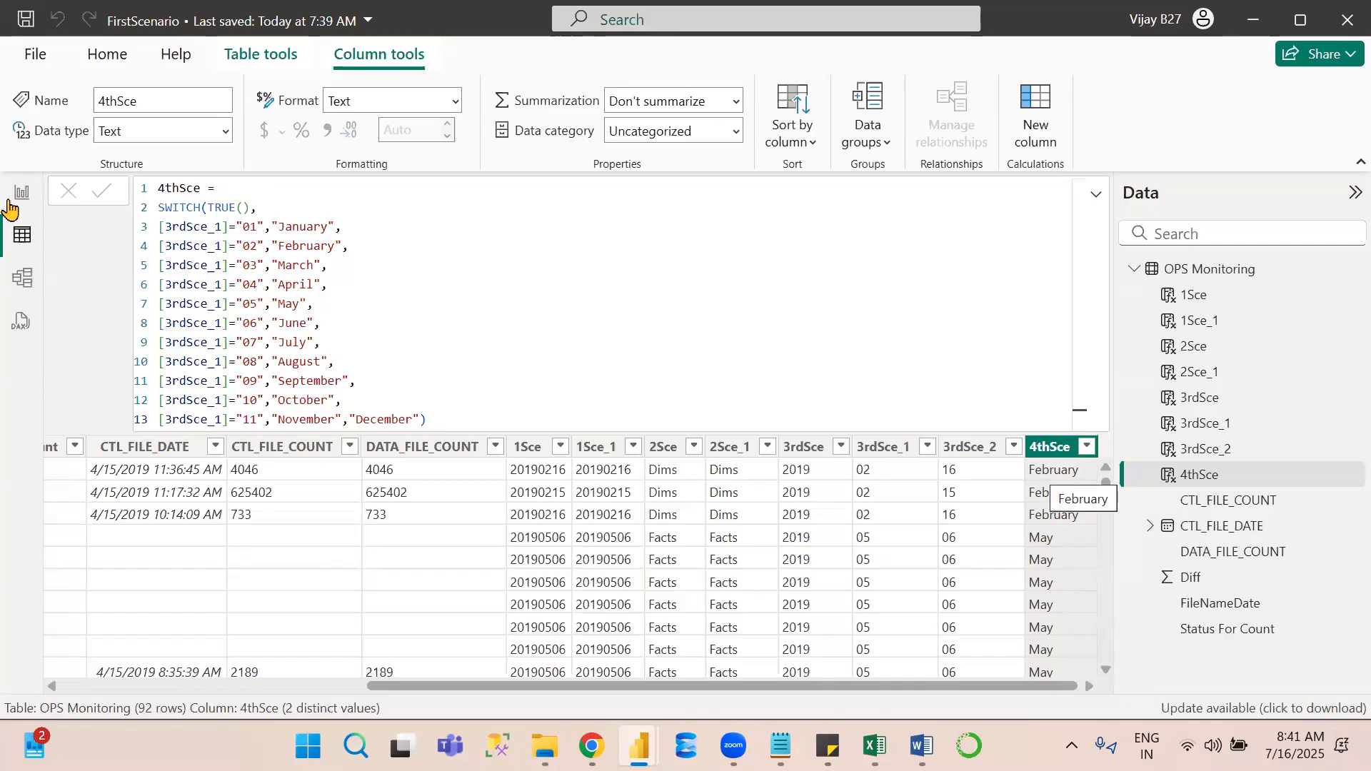
left_click(25, 19)
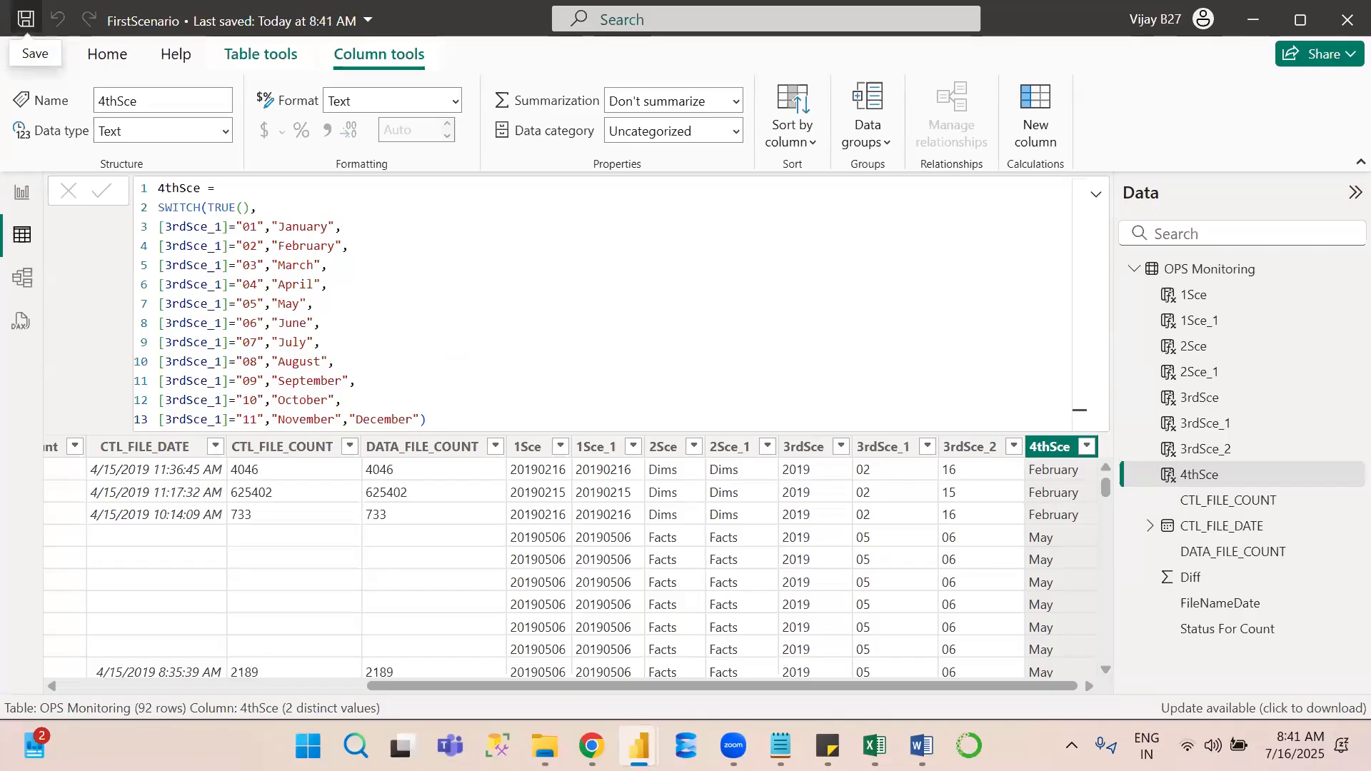
left_click(781, 746)
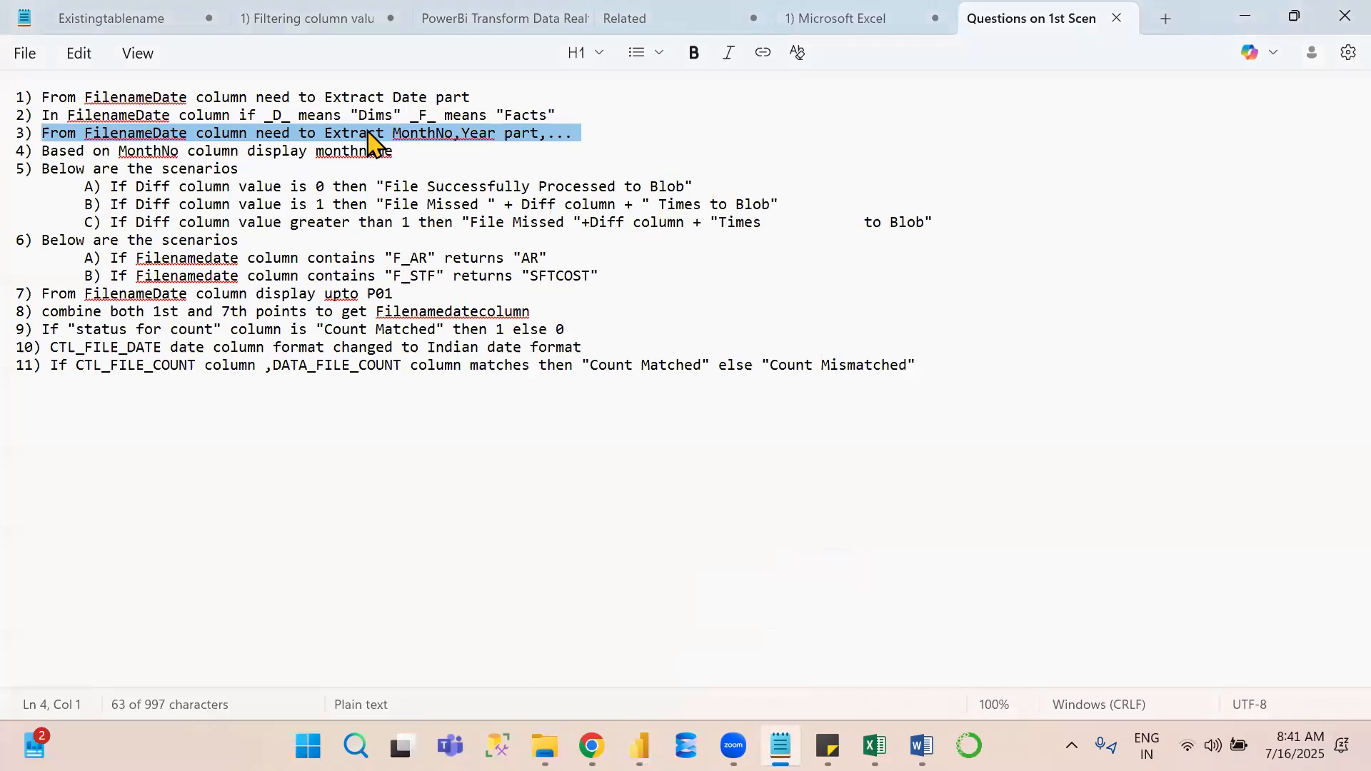
left_click(369, 134)
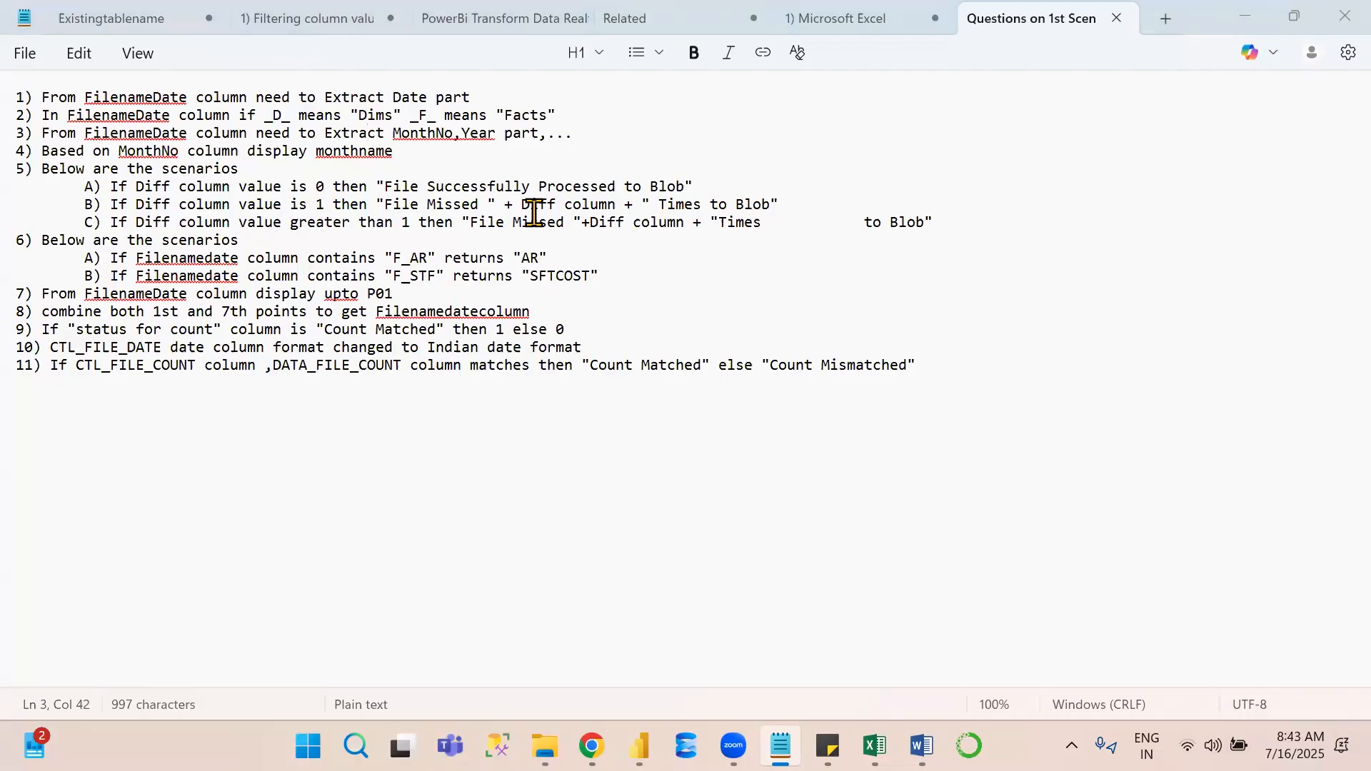
Switch to Power BI and create a calculated column named 5thSce in the OPS Monitoring table, with its expression starting on a new line.
key("alt+Tab")
left_click(1034, 121)
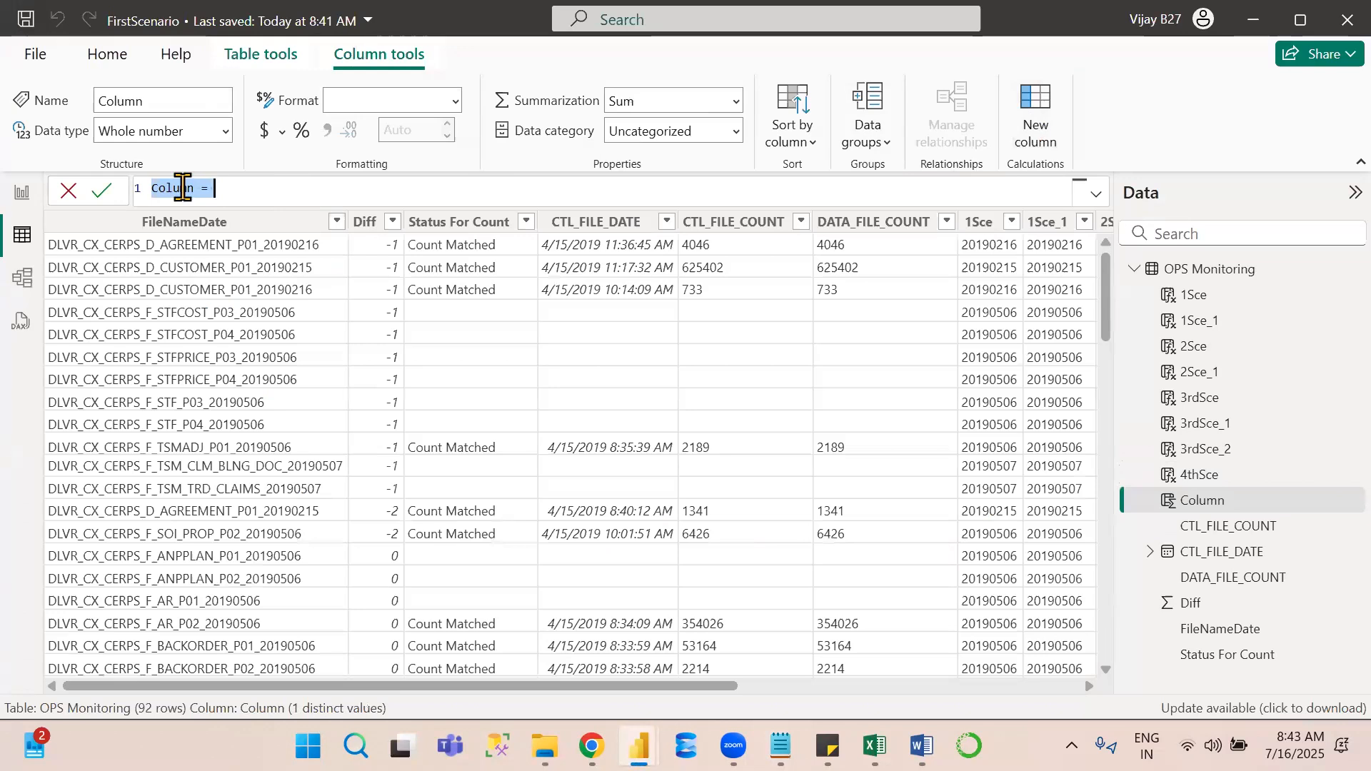
double_click(182, 188)
type("5thS")
type("ce")
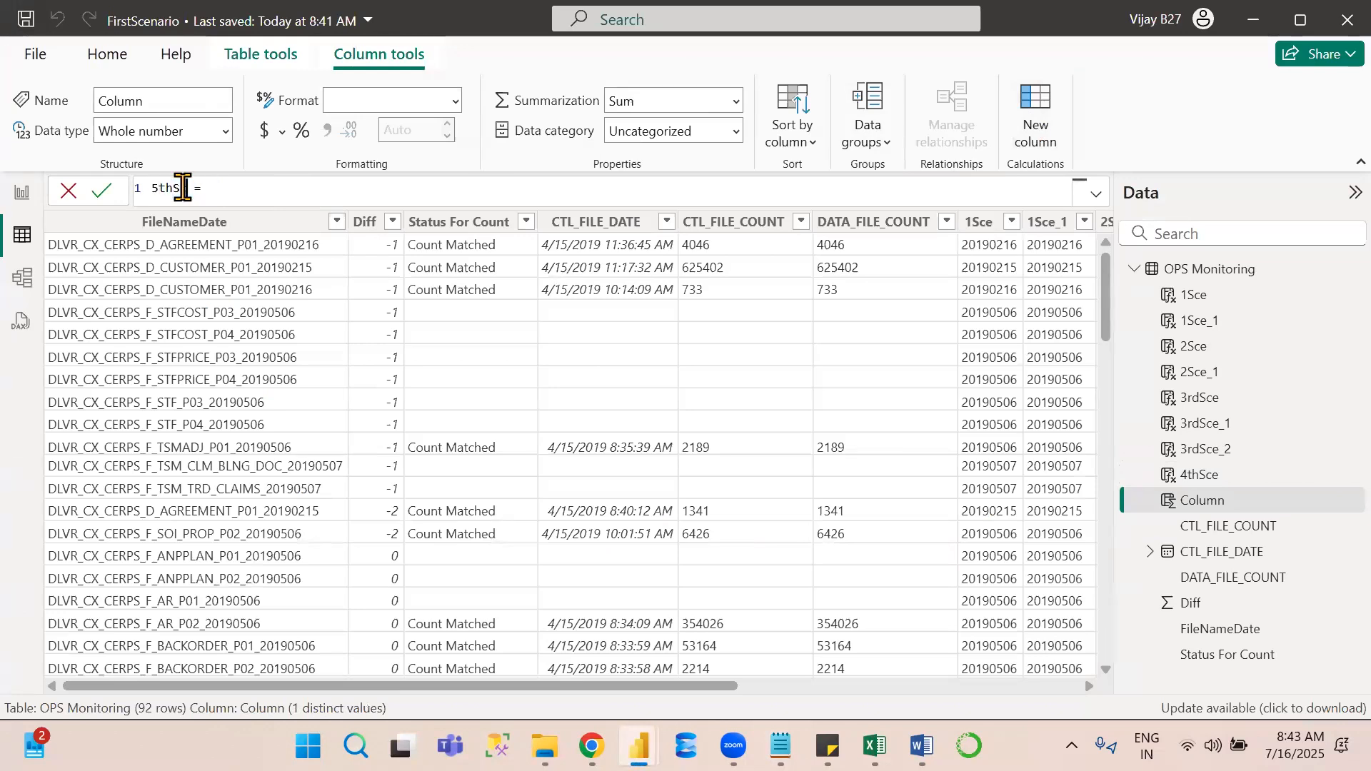
key("shift+Return")
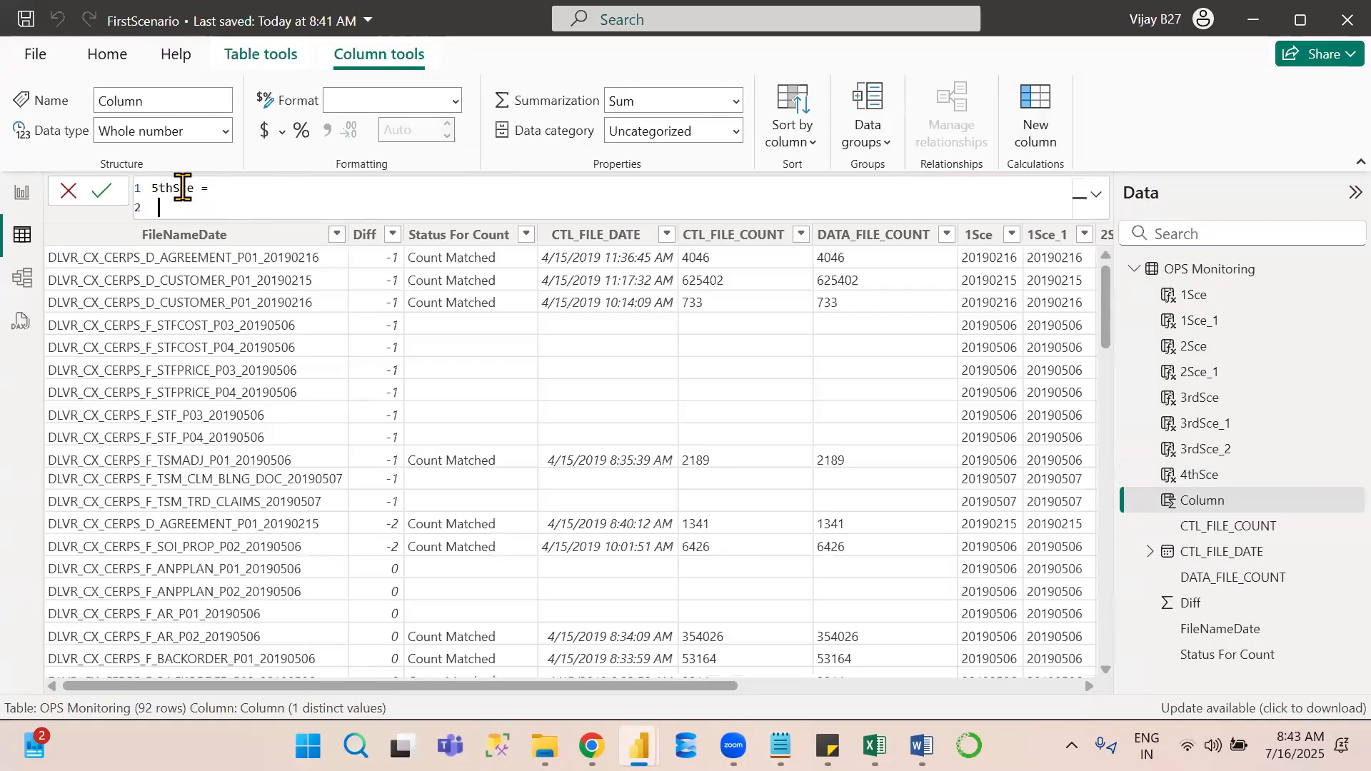
Start the 5thSce expression with SWITCH(TRUE(), and continue on a new line.
type("sw")
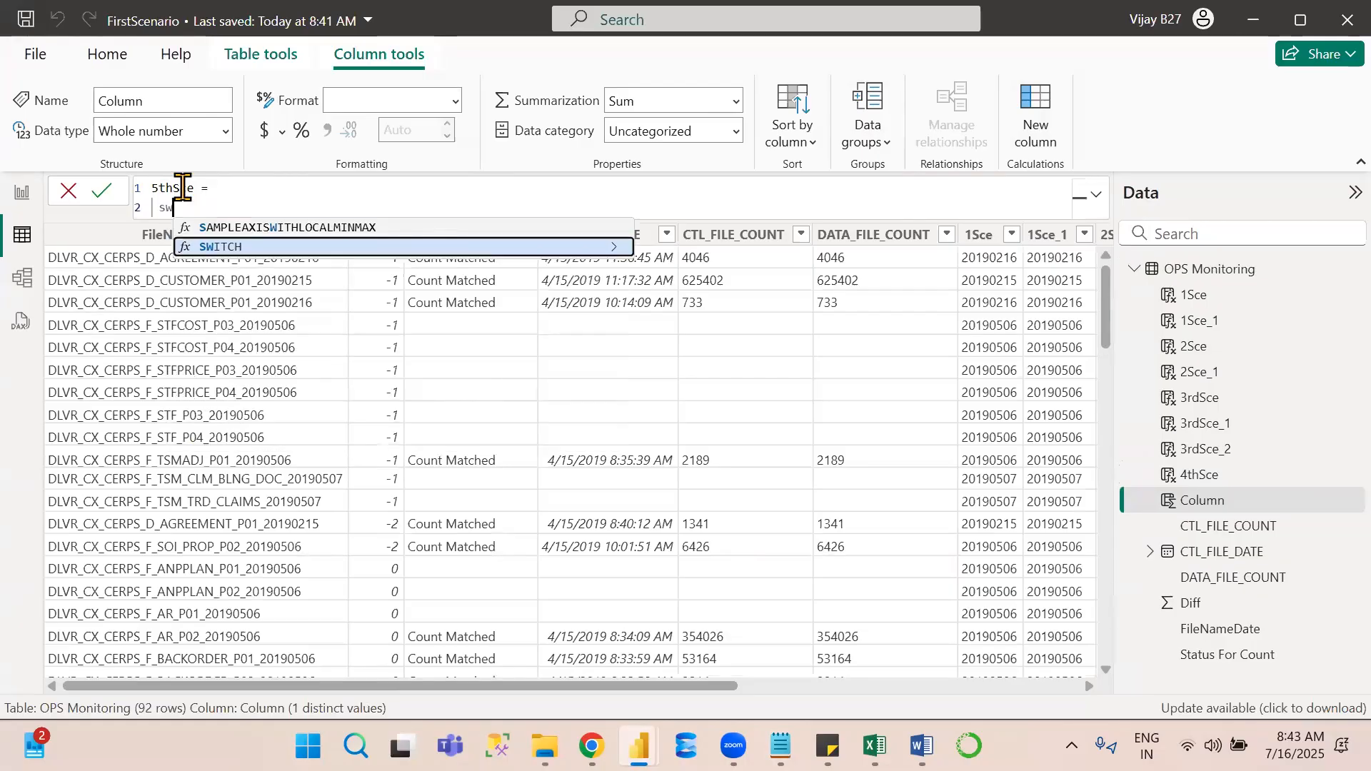
key("Tab")
type("tru")
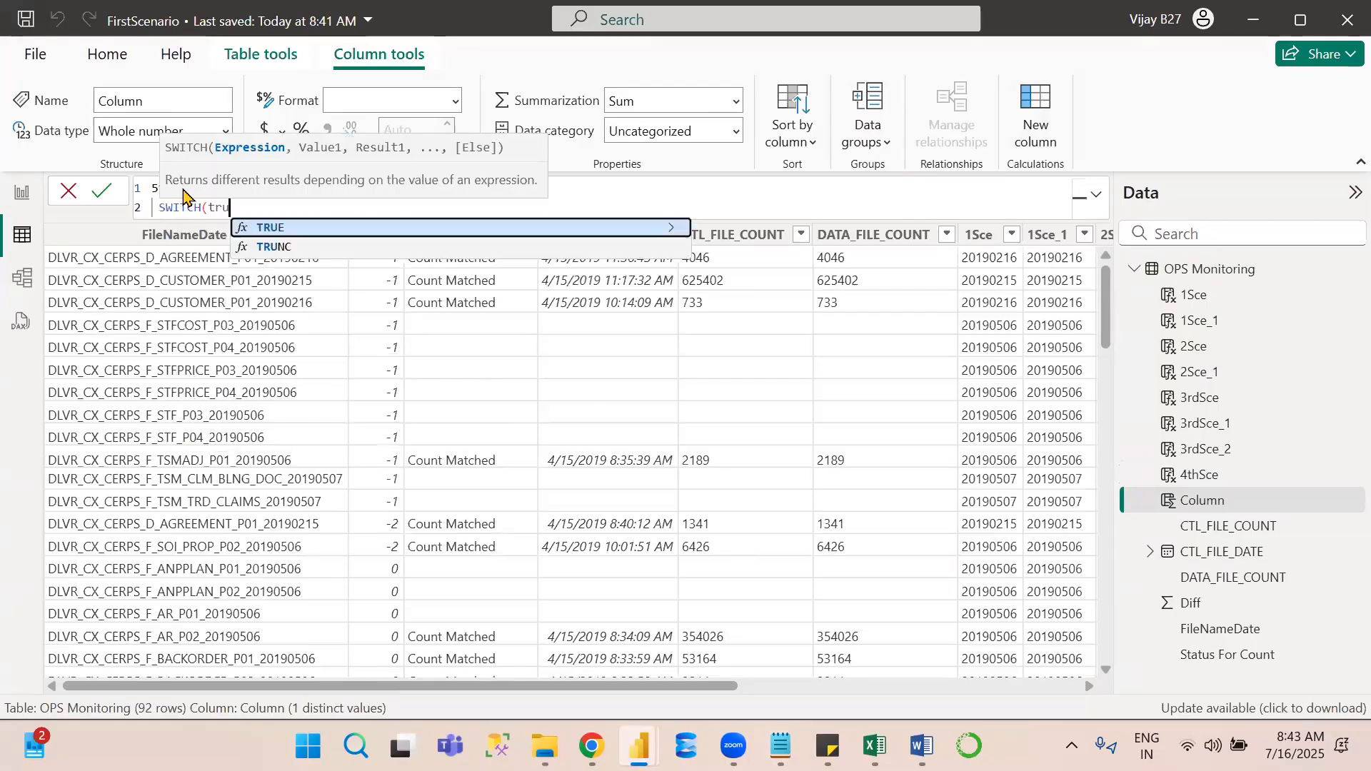
key("Tab")
type("),")
key("shift+Return")
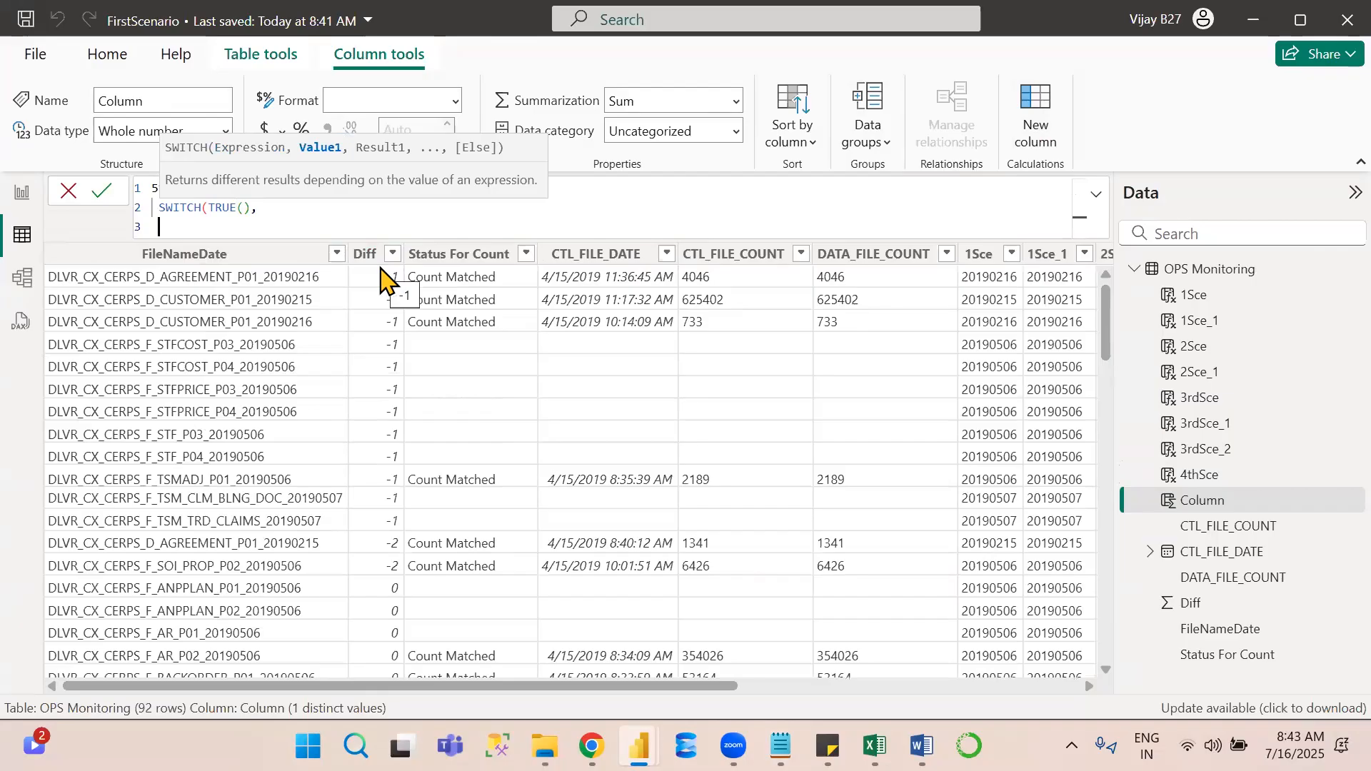
Check the question 5 conditions in Notepad and add 'OPS Monitoring'[Diff]=0, as the first SWITCH condition.
key("alt+Tab")
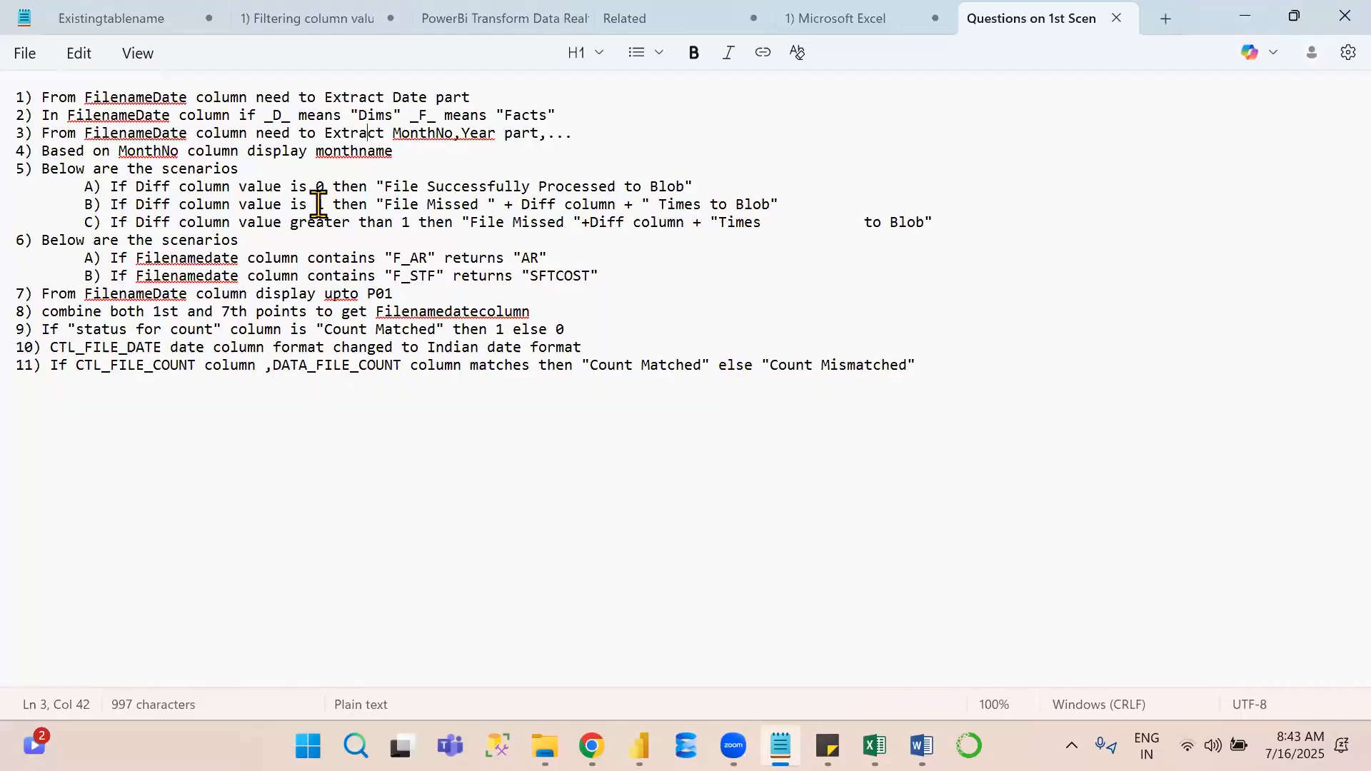
key("alt+Tab")
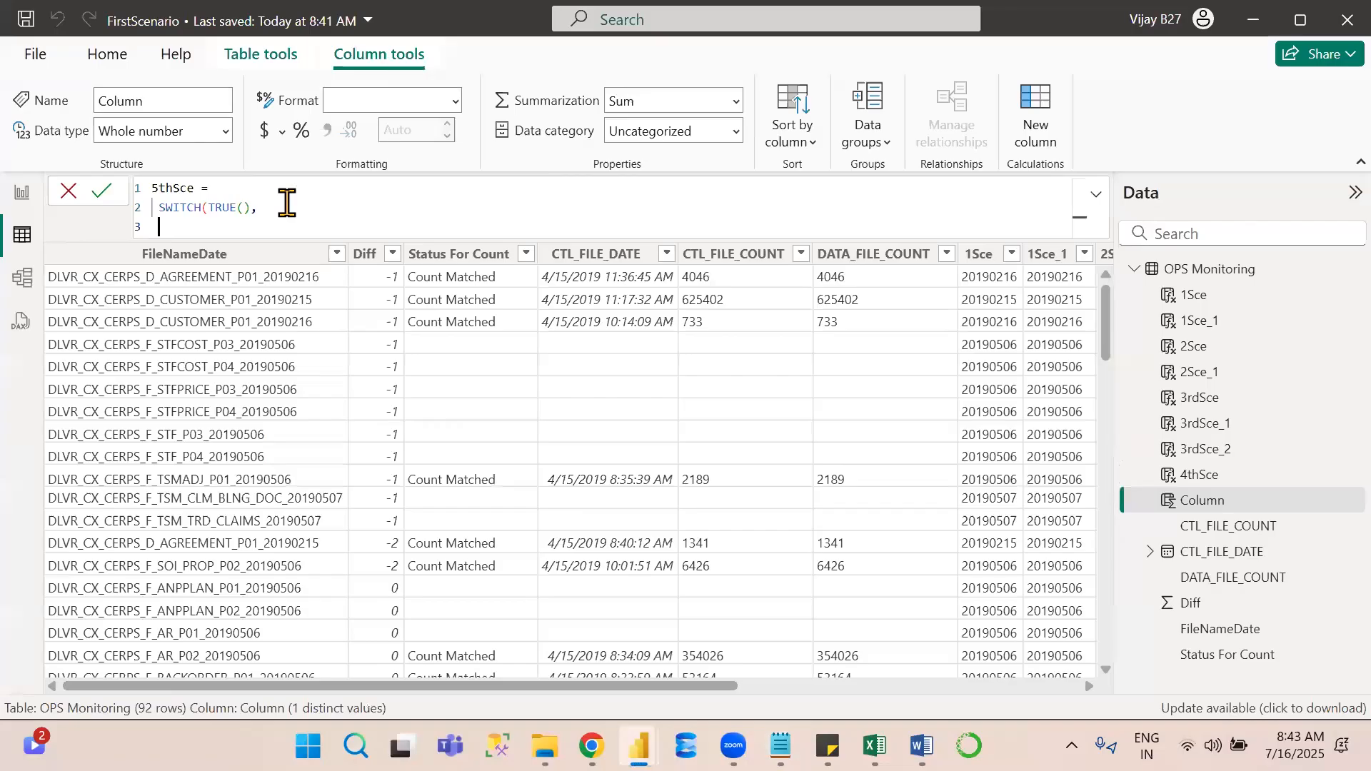
key("alt+Tab")
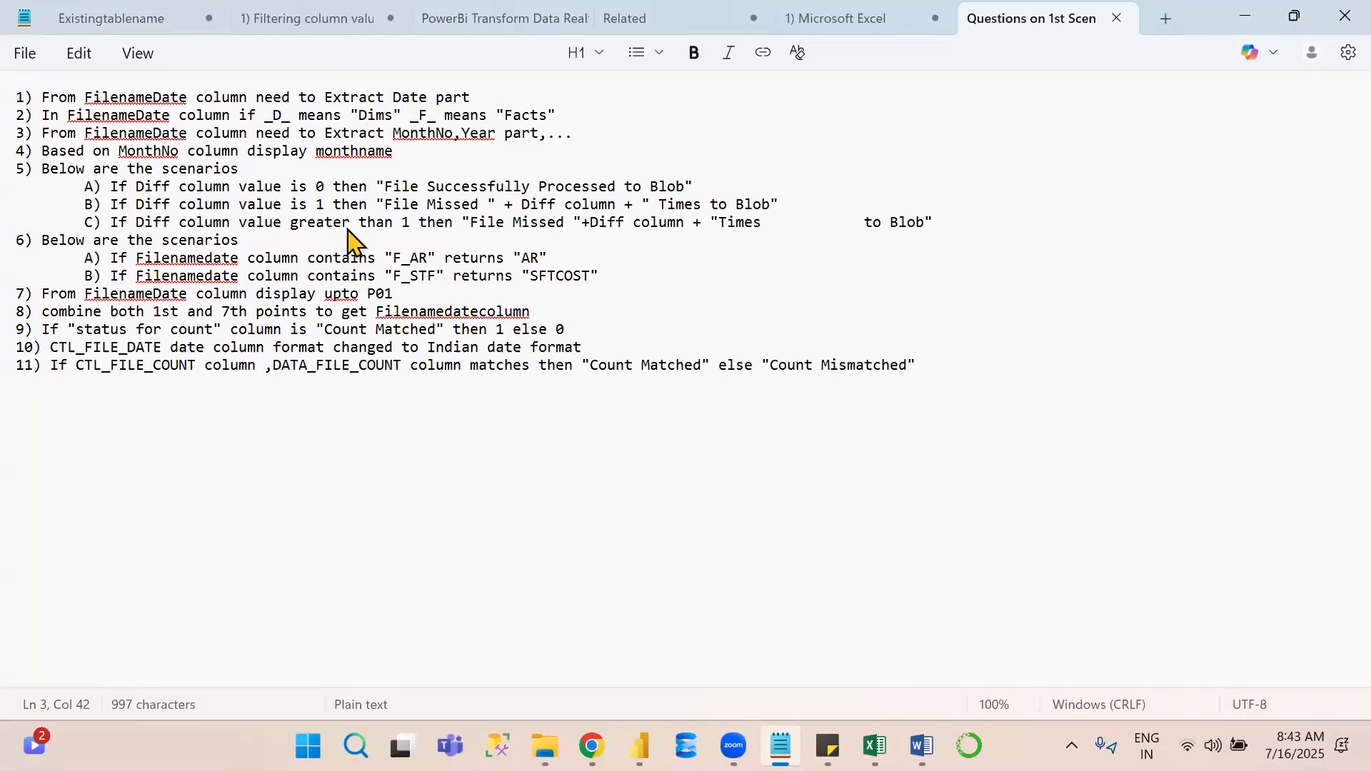
key("alt+Tab")
type("dif")
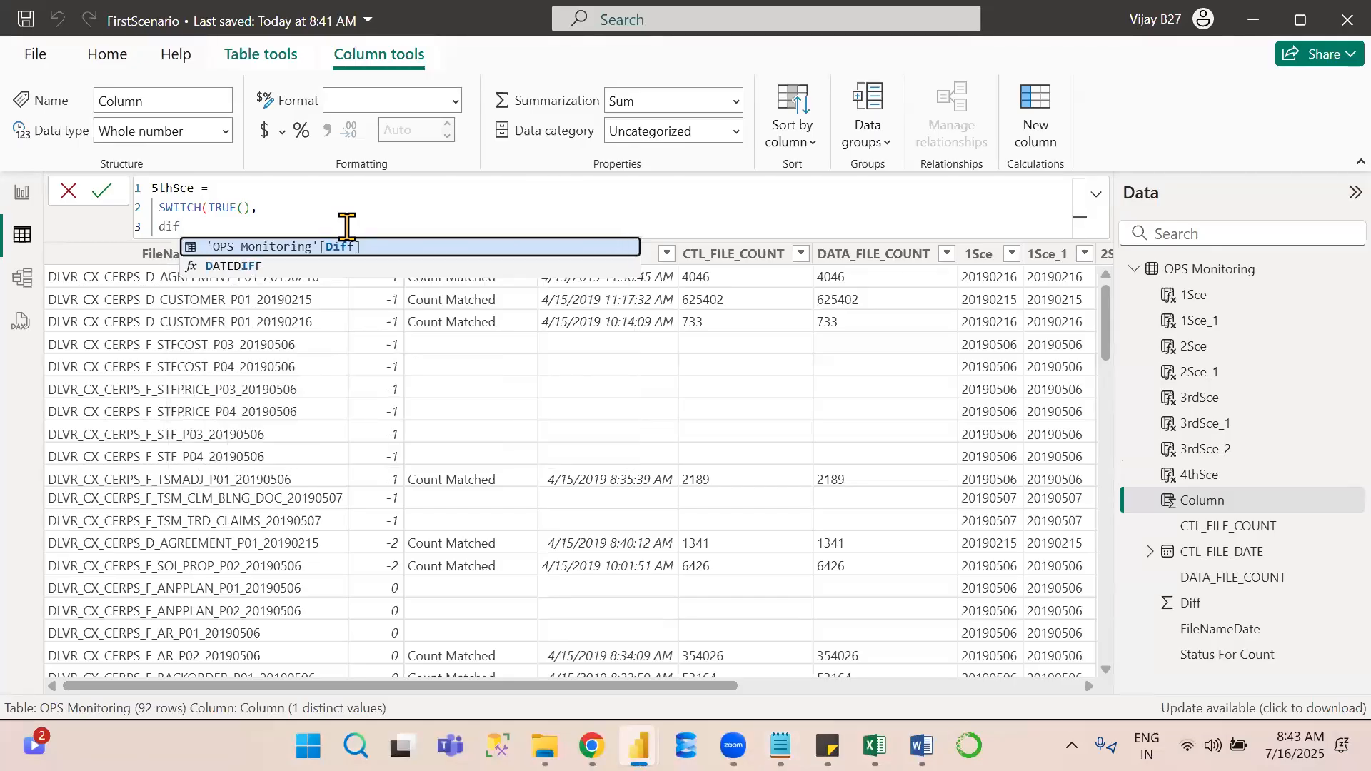
key("Tab")
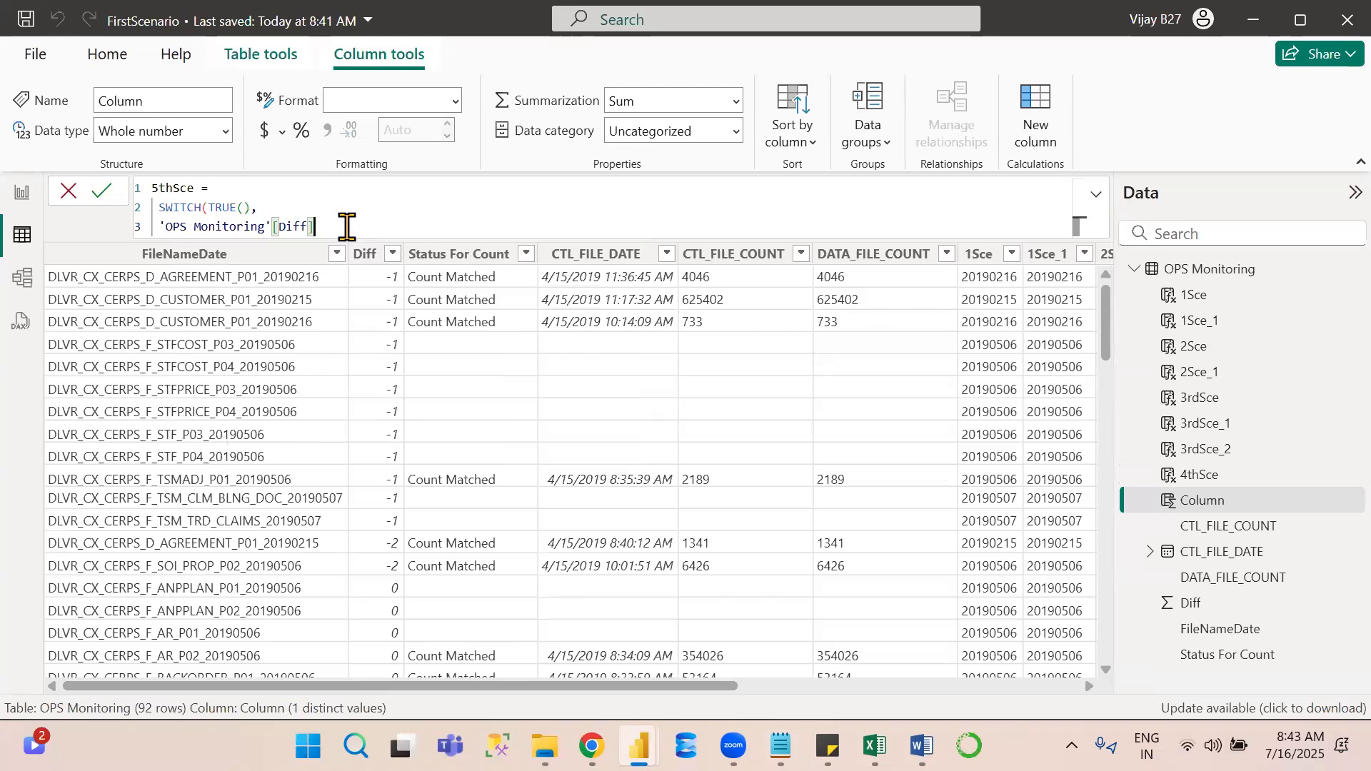
type("=0")
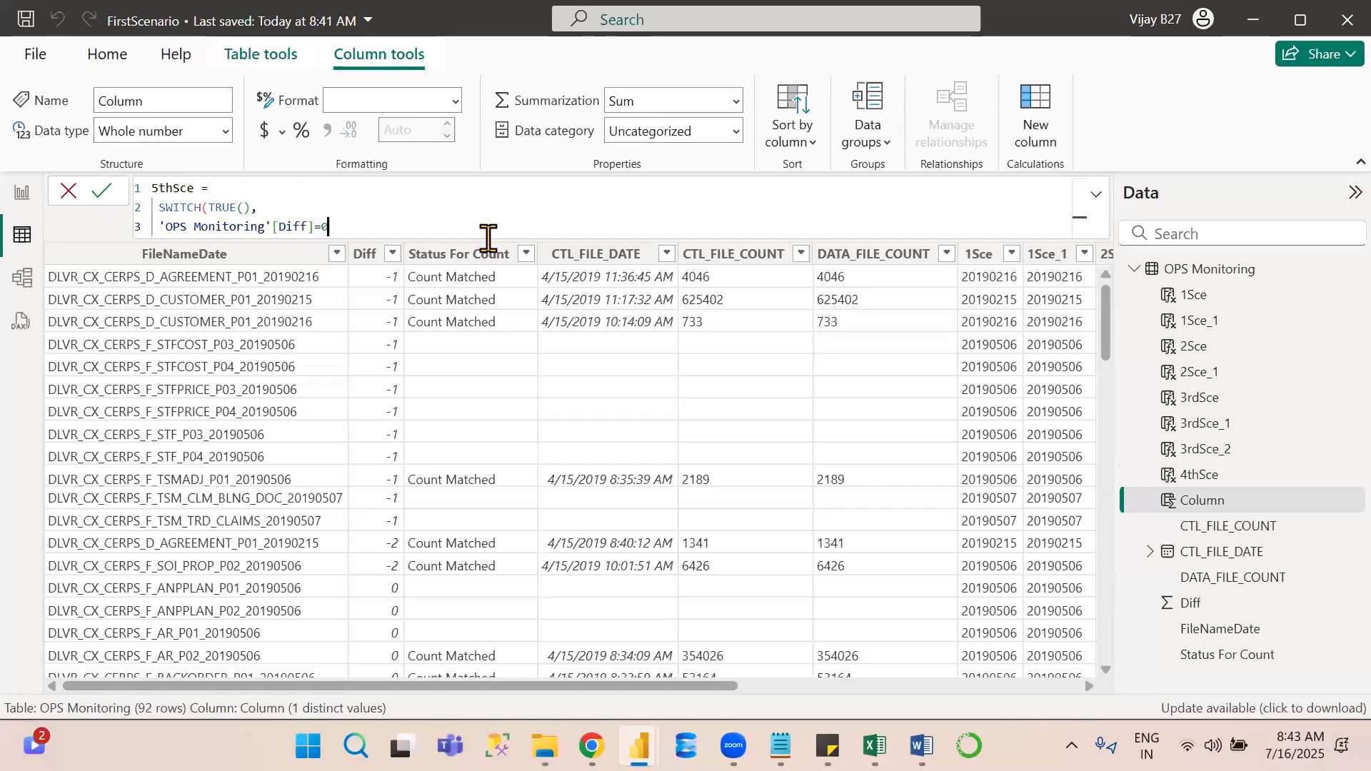
type(",")
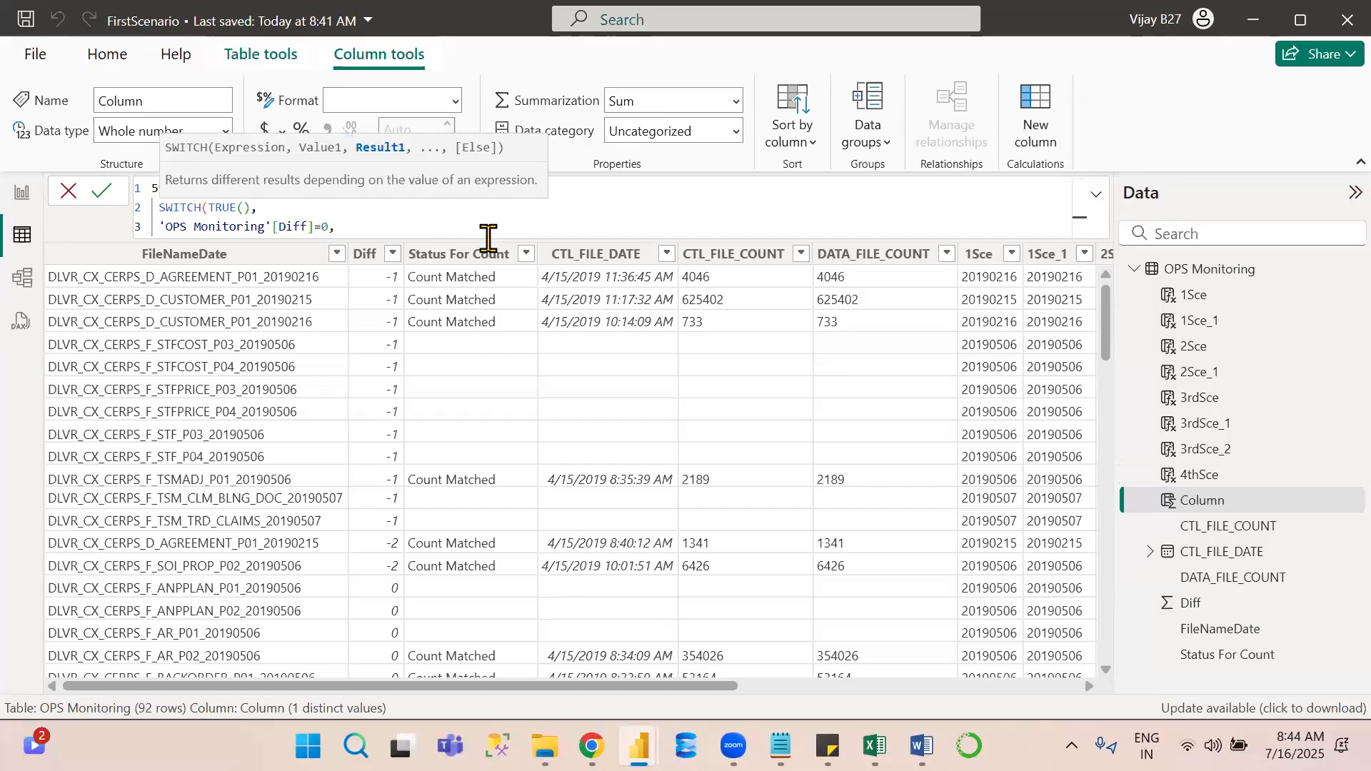
Copy "File Successfully Processed to Blob" from Notepad into the formula as the Diff=0 result, followed by a comma.
key("Escape")
key("alt+Tab")
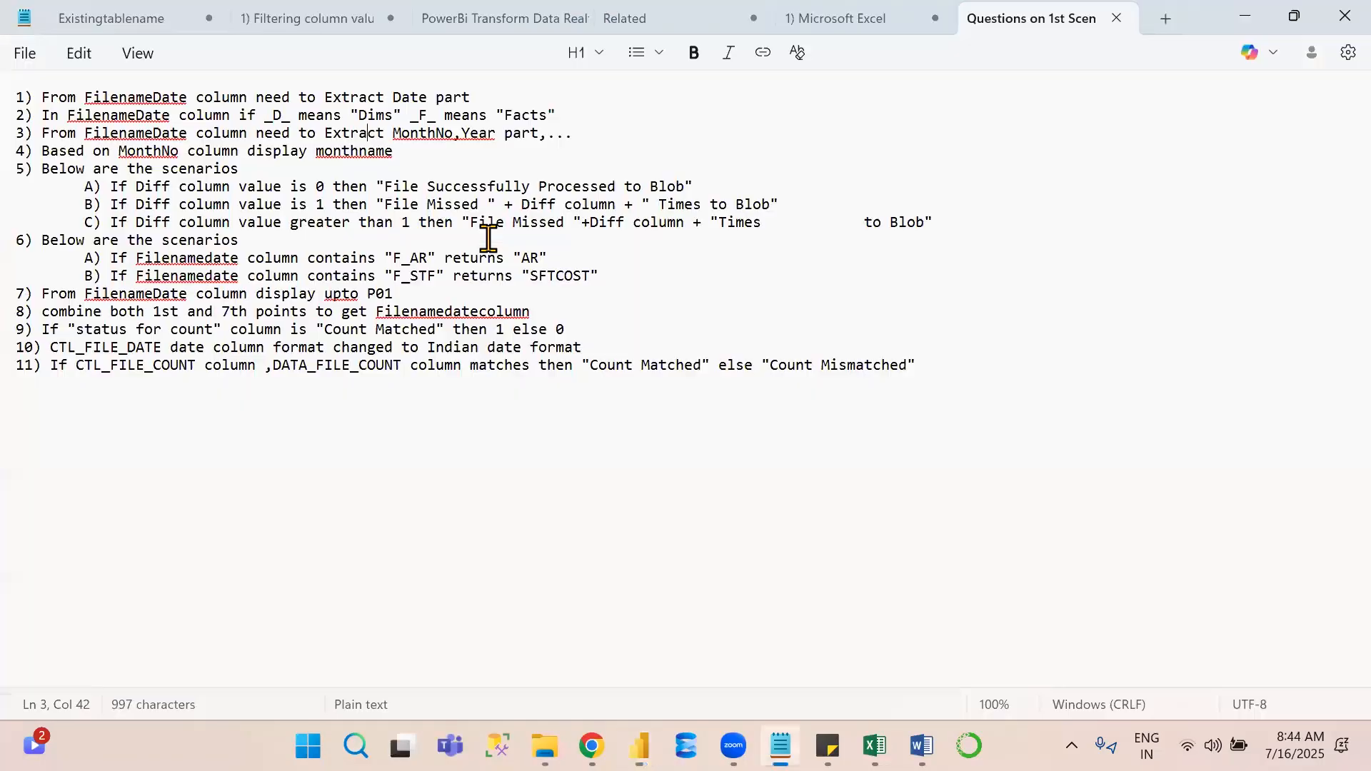
left_click_drag(377, 184, 729, 196)
key("ctrl+c")
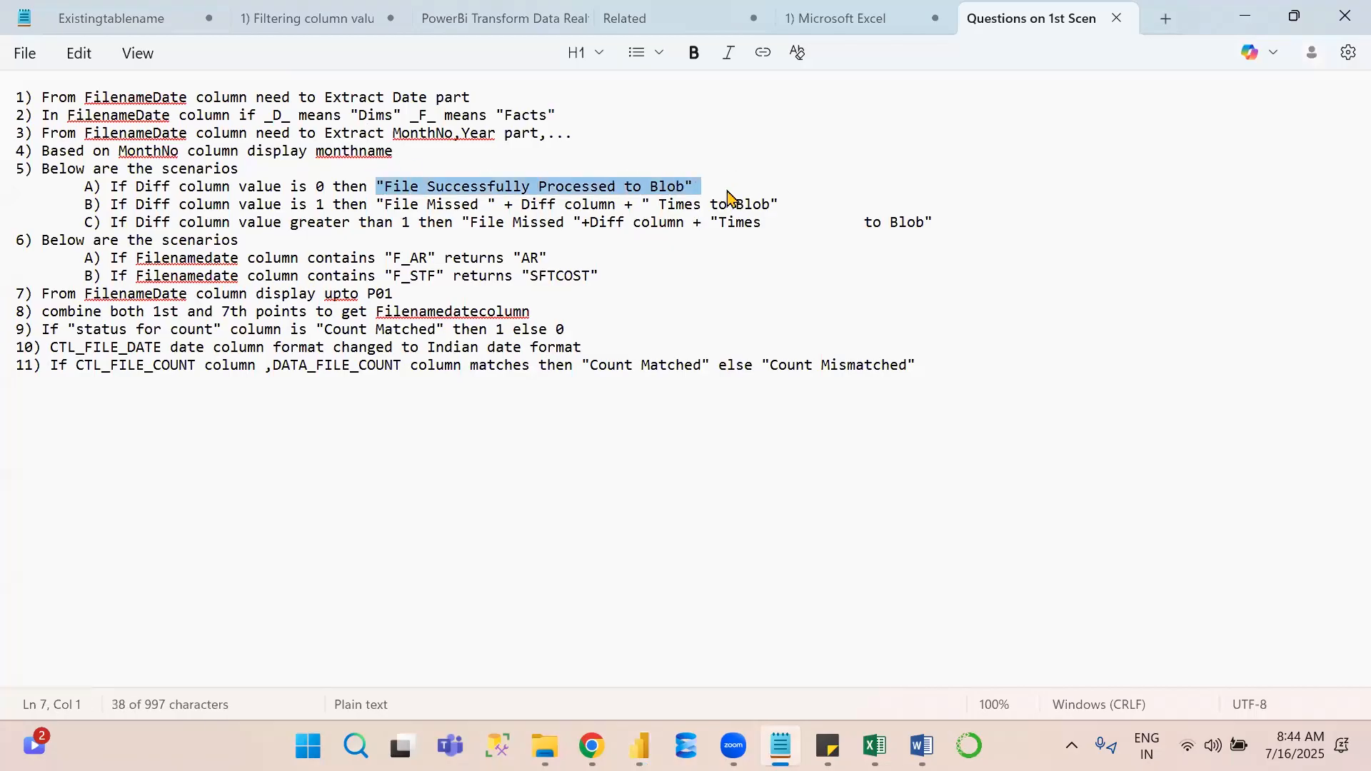
key("alt+Tab")
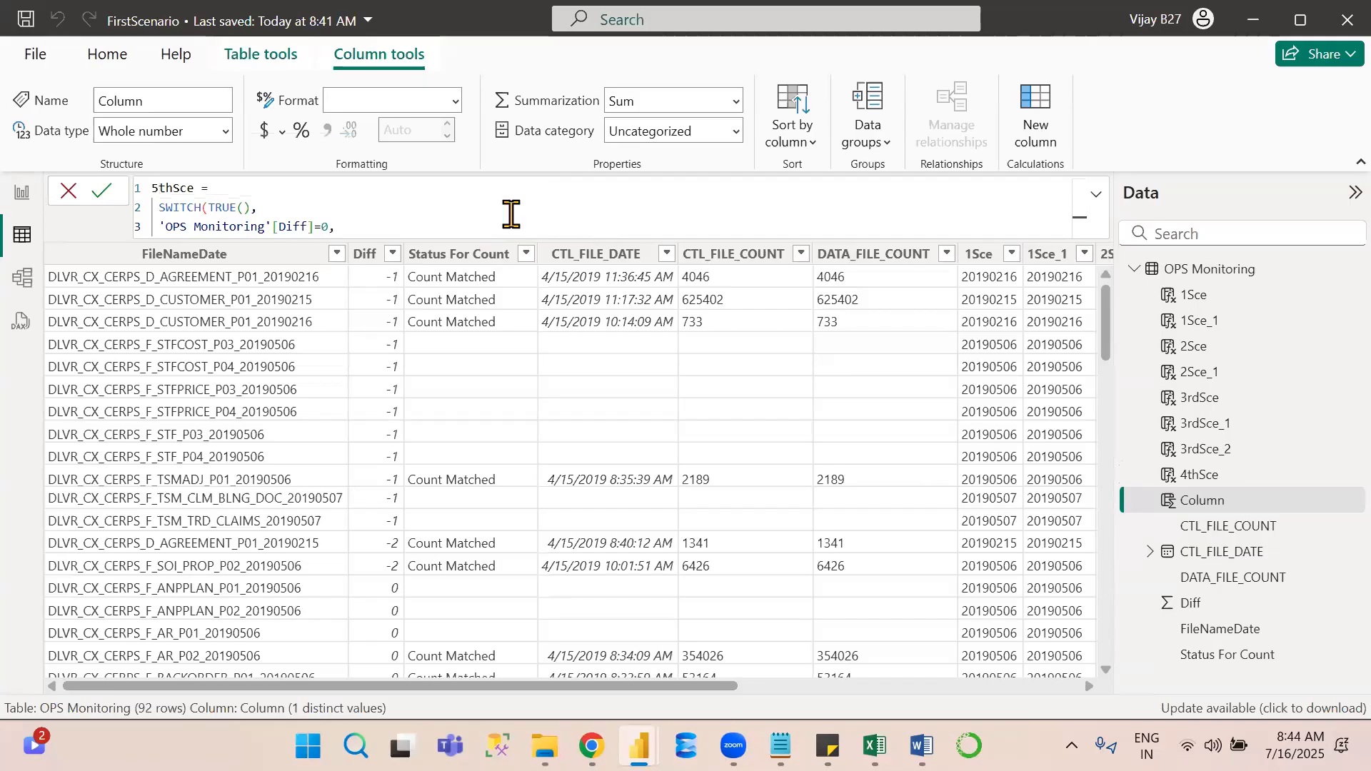
key("ctrl+v")
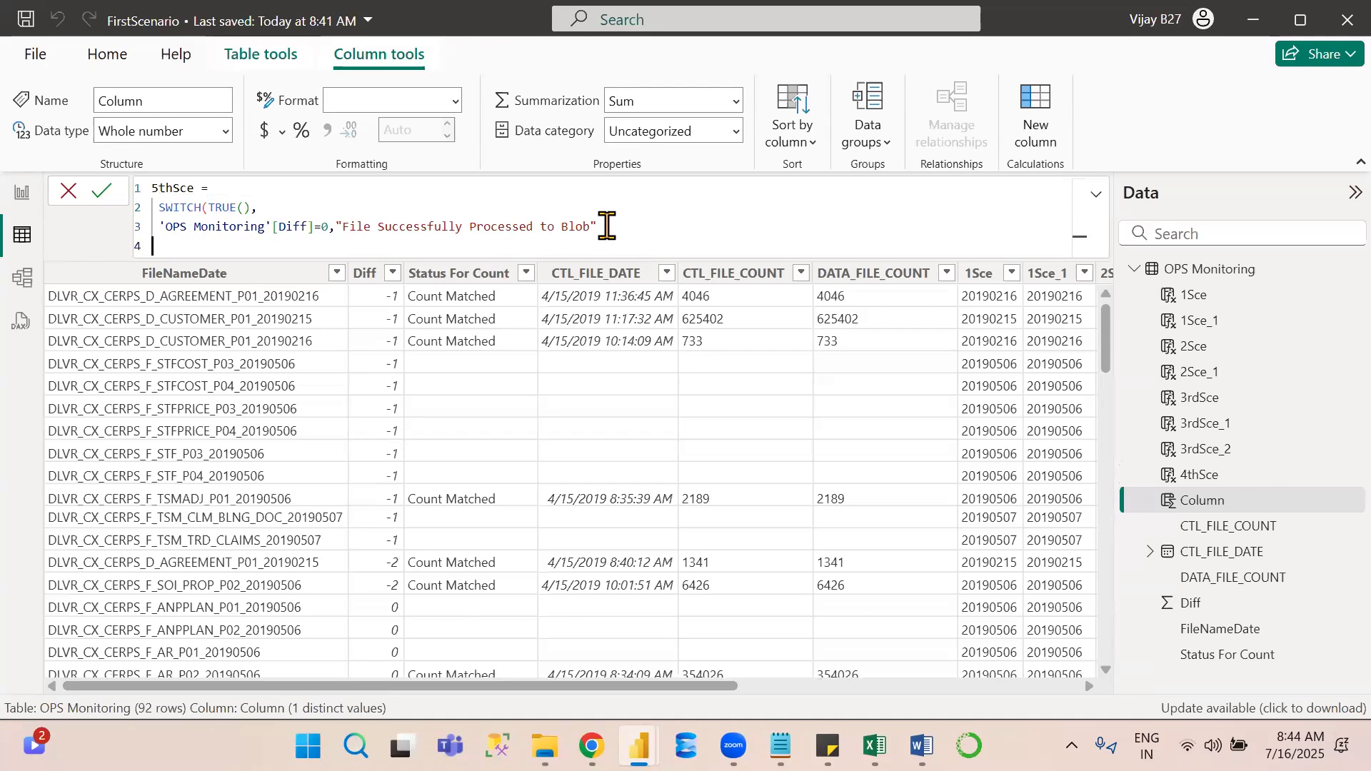
left_click(707, 224)
type(",")
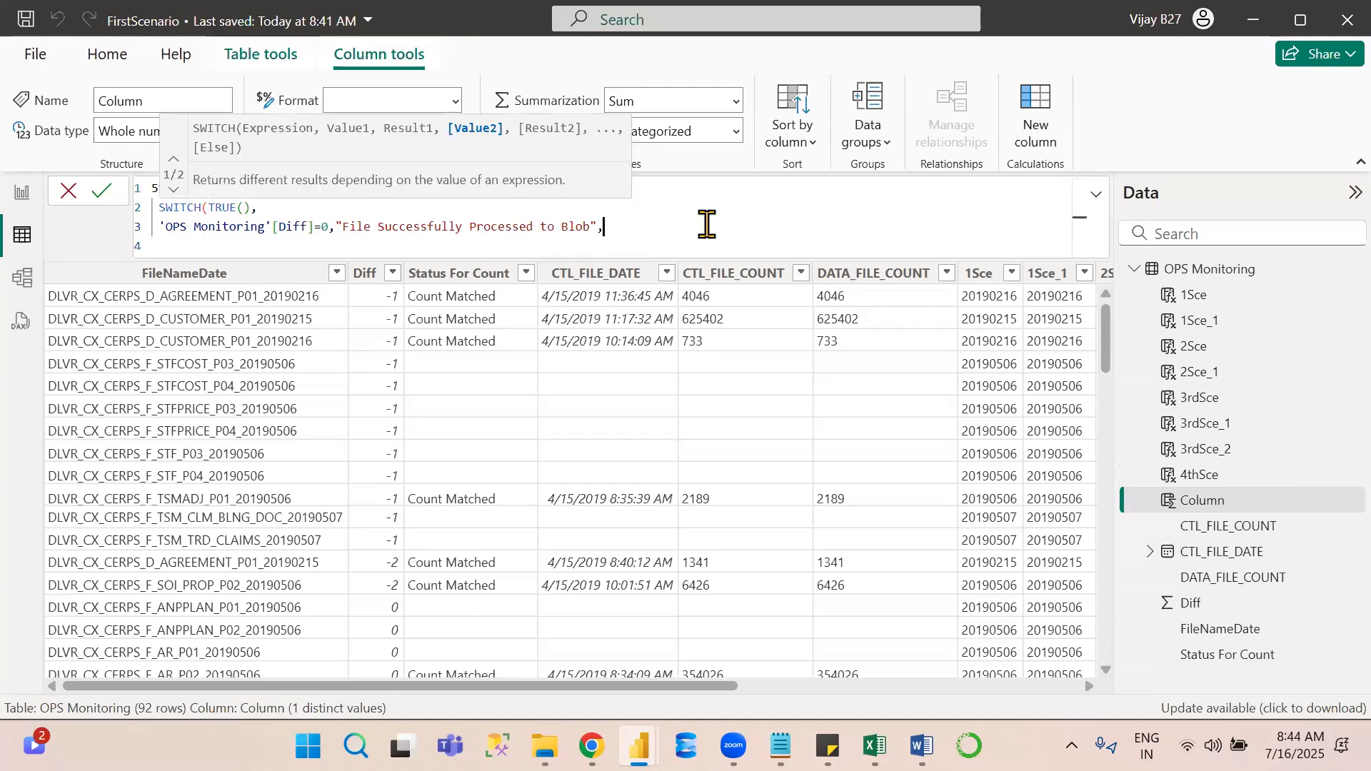
Add 'OPS Monitoring'[Diff]=1, on a new line as the second SWITCH condition.
key("Return")
key("alt+Tab")
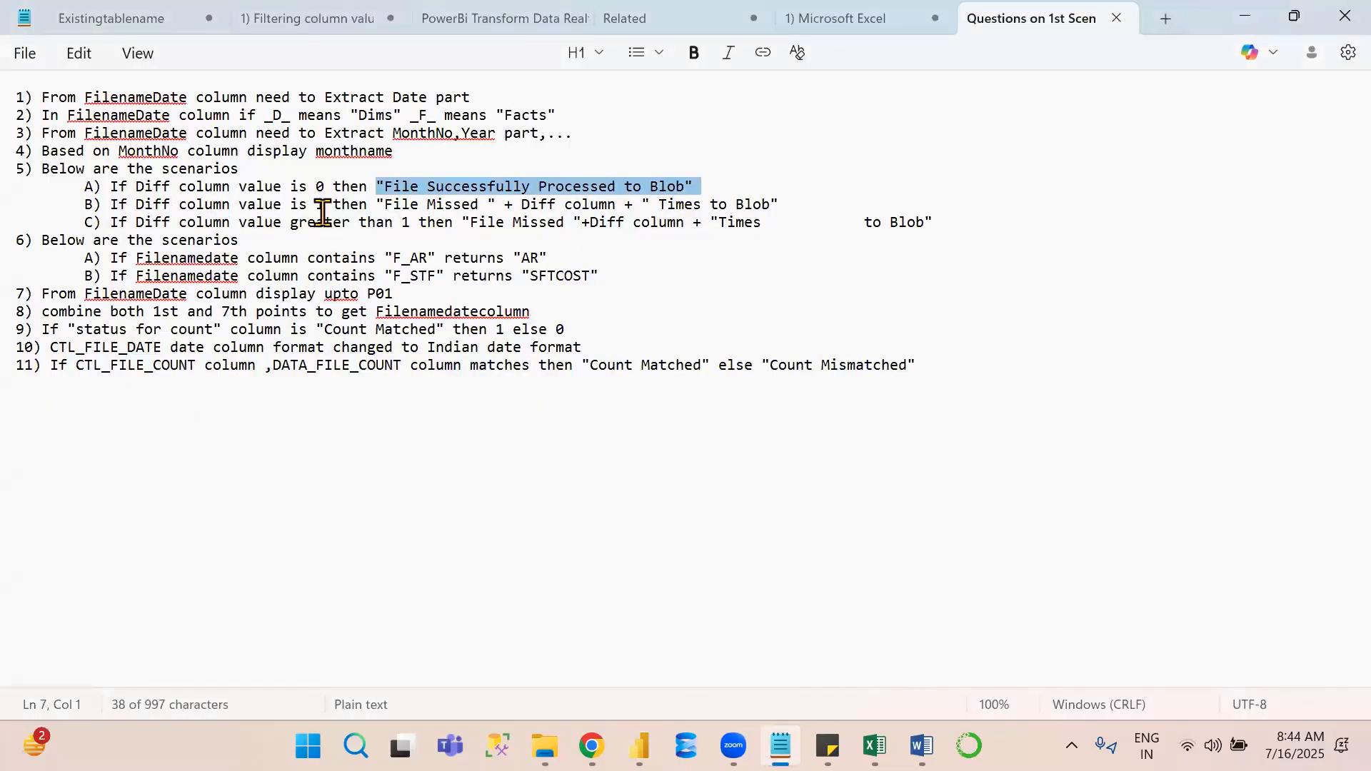
key("alt+Tab")
type("diff")
key("Tab")
type("=1,")
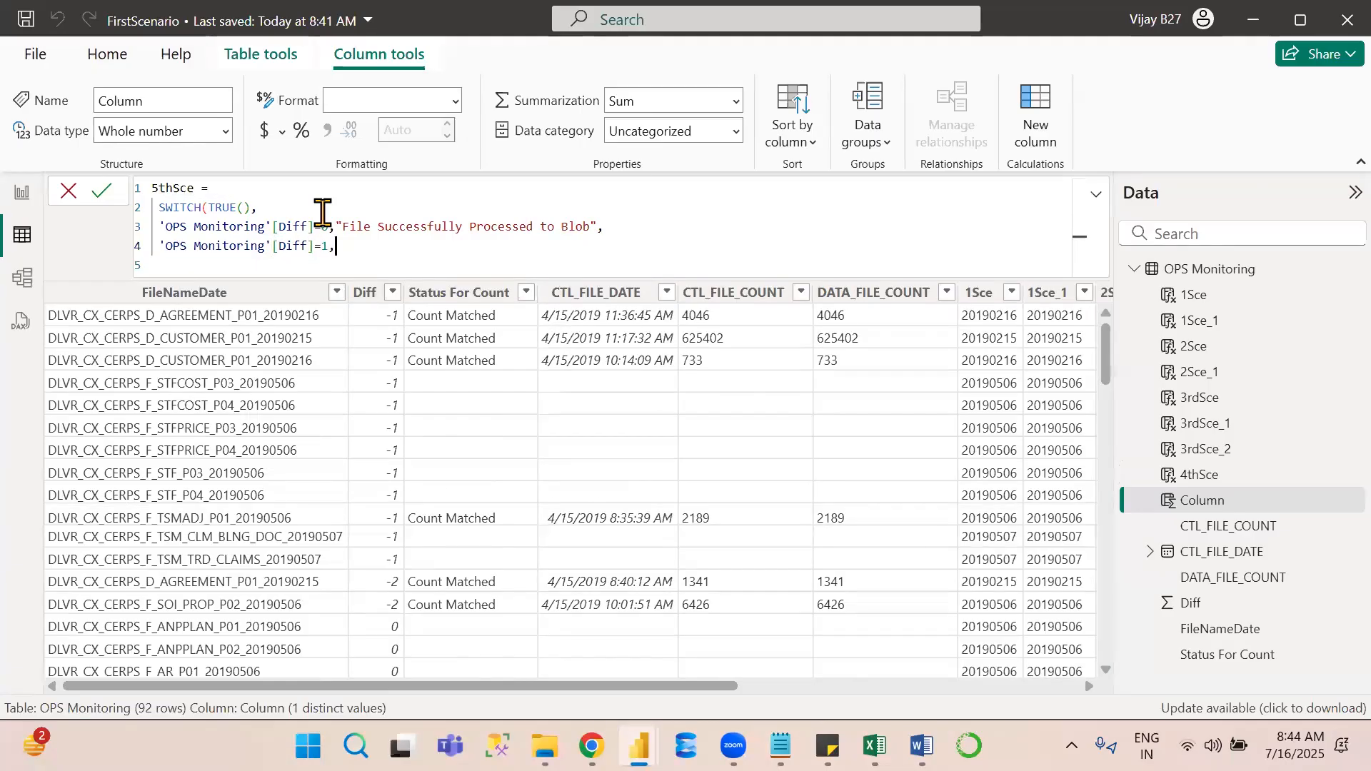
Copy "File Missed " from condition 5B in Notepad into the formula as the start of the Diff=1 result.
key("alt+Tab")
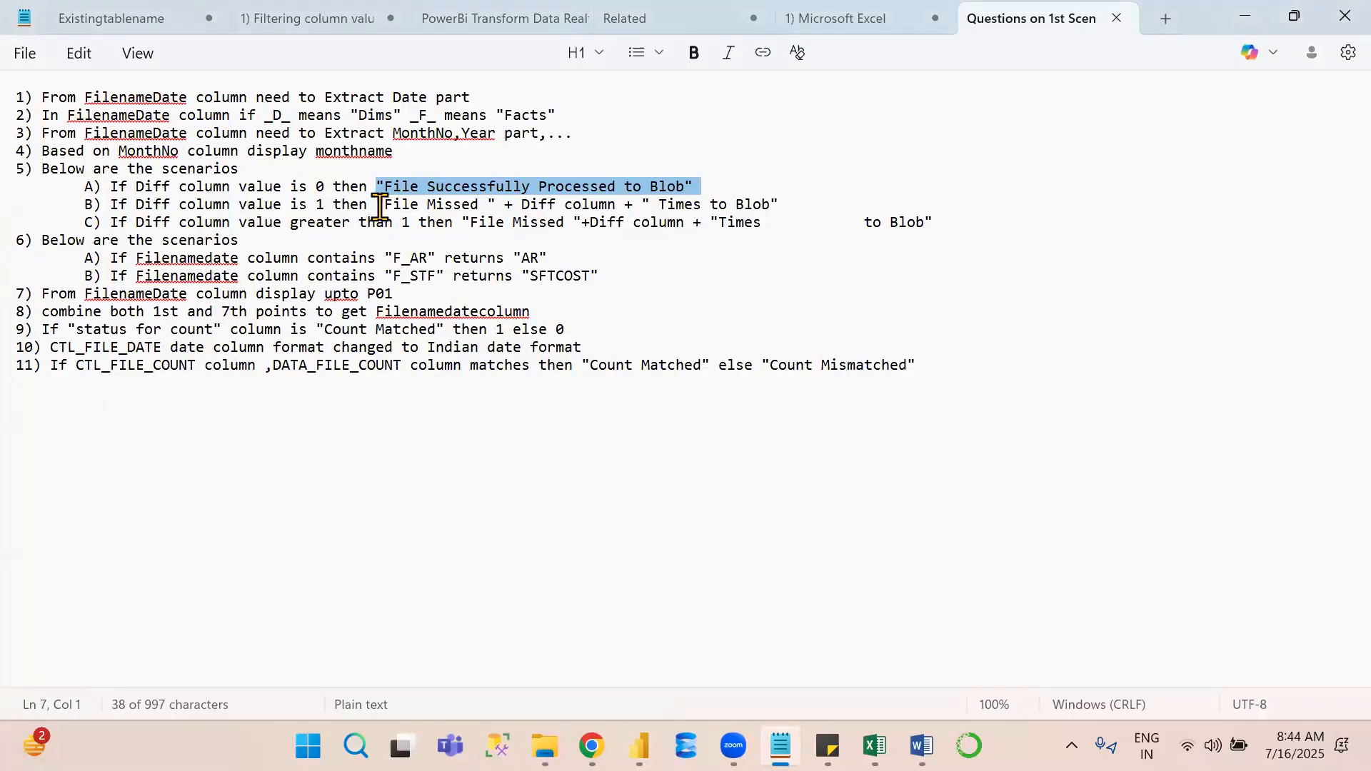
key("Left")
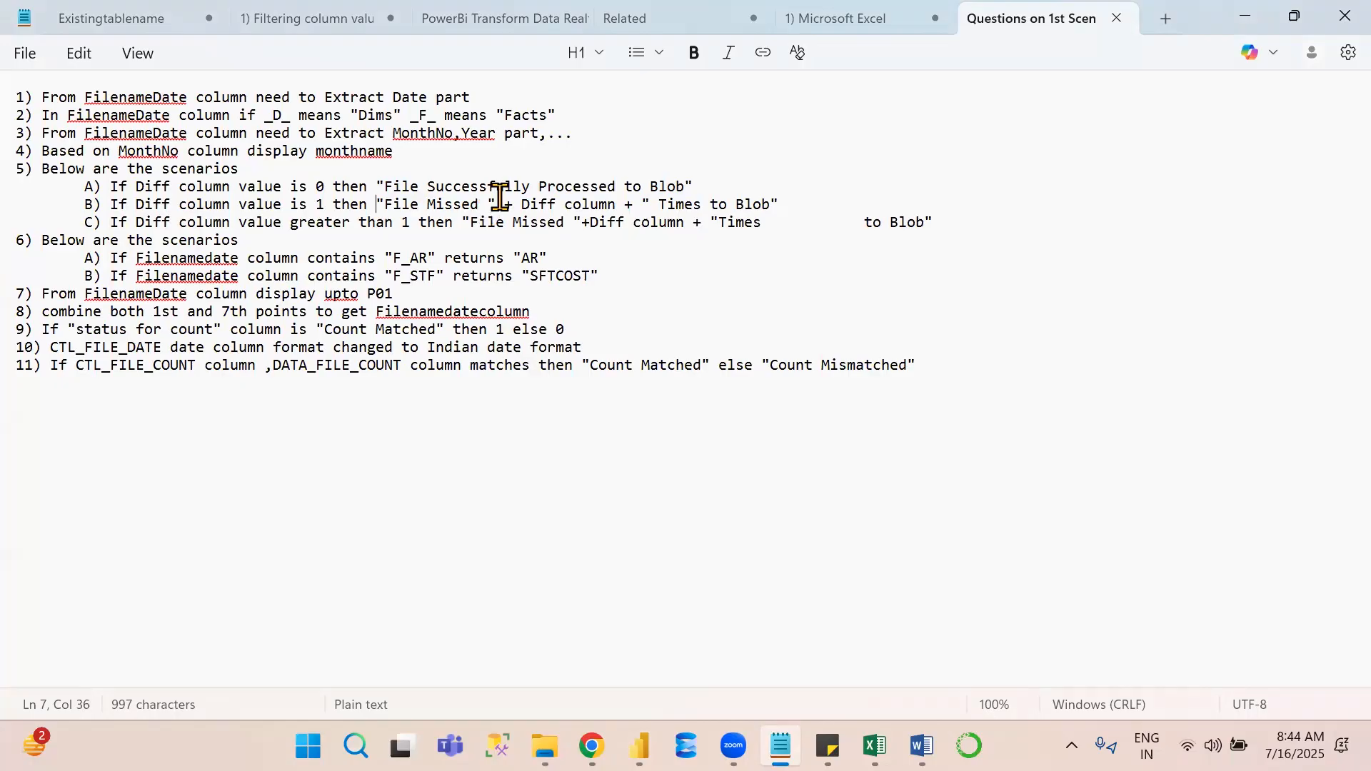
left_click_drag(500, 201, 373, 197)
key("ctrl+c")
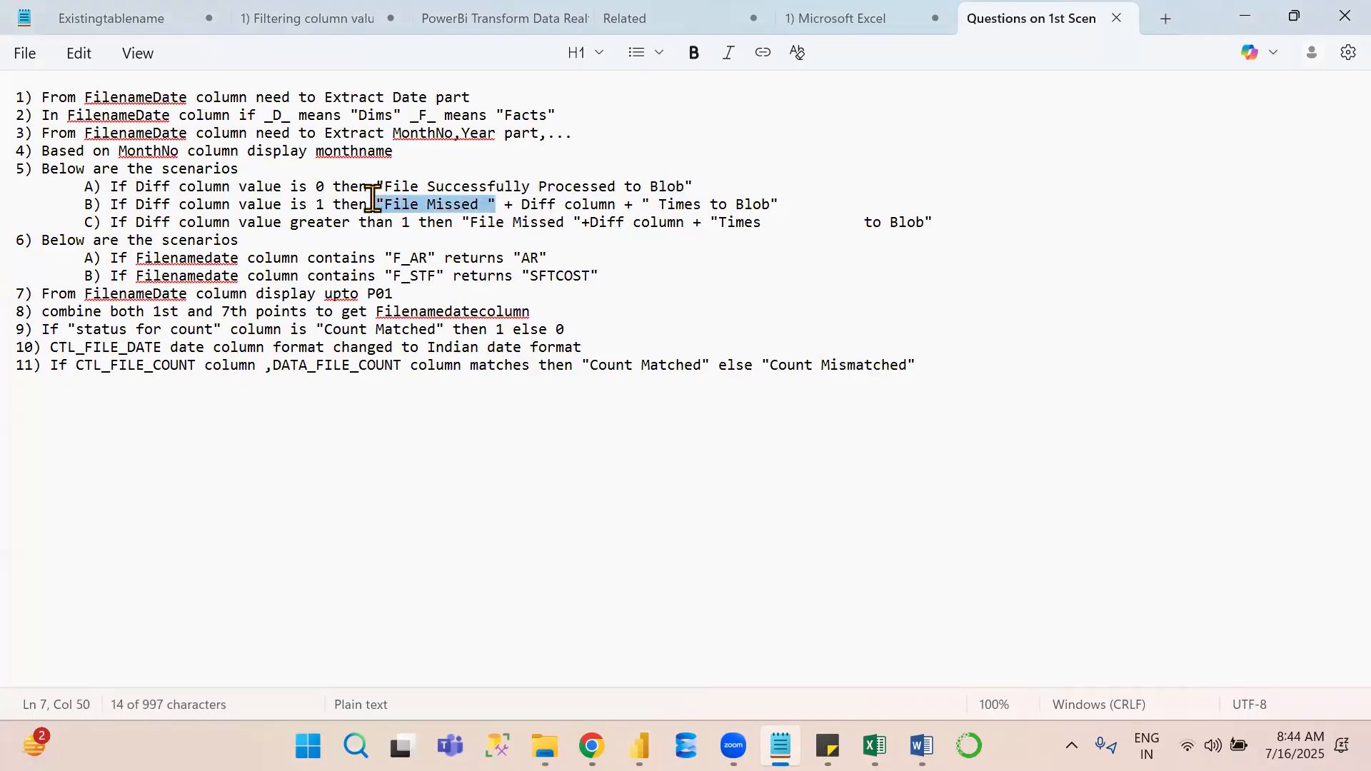
key("alt+Tab")
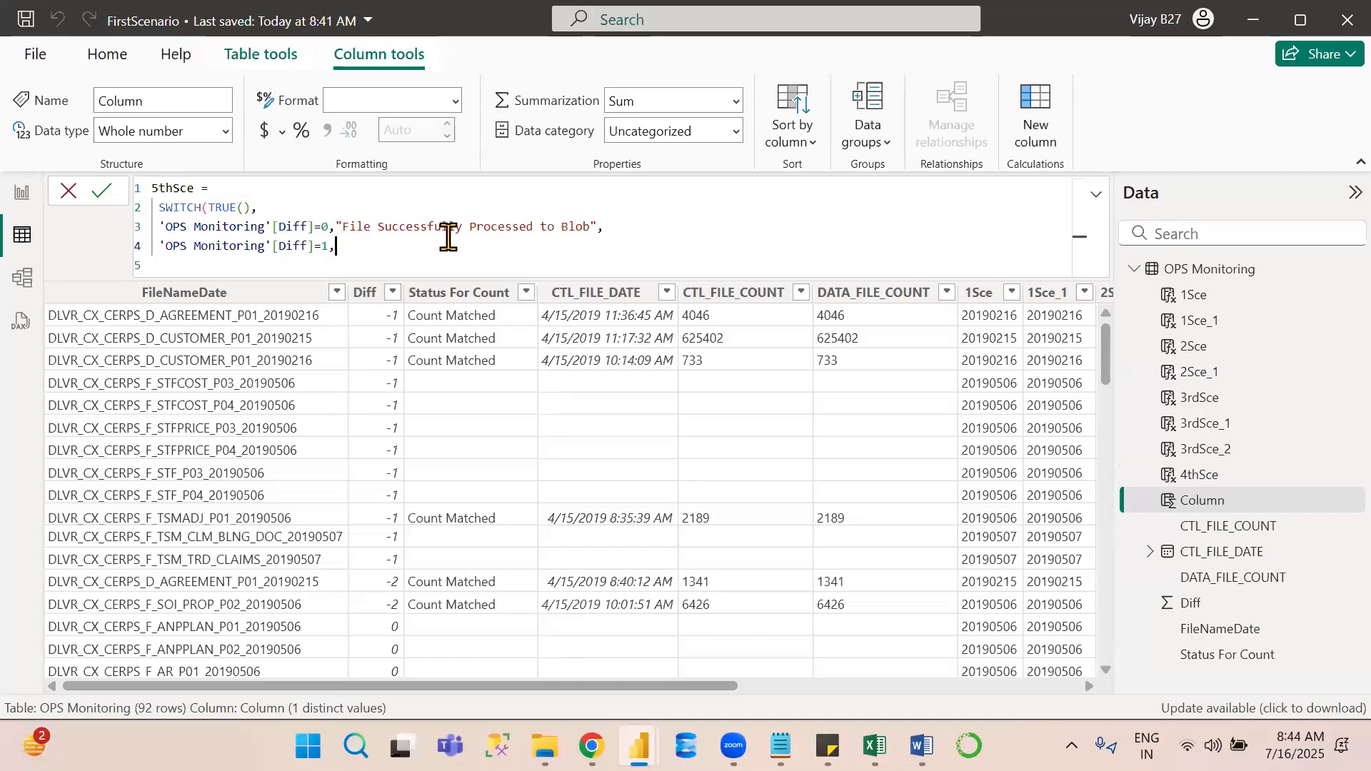
key("ctrl+v")
Check the full condition 5B message in Notepad and append &'OPS Monitoring'[Diff] to the Diff=1 result.
key("alt+Tab")
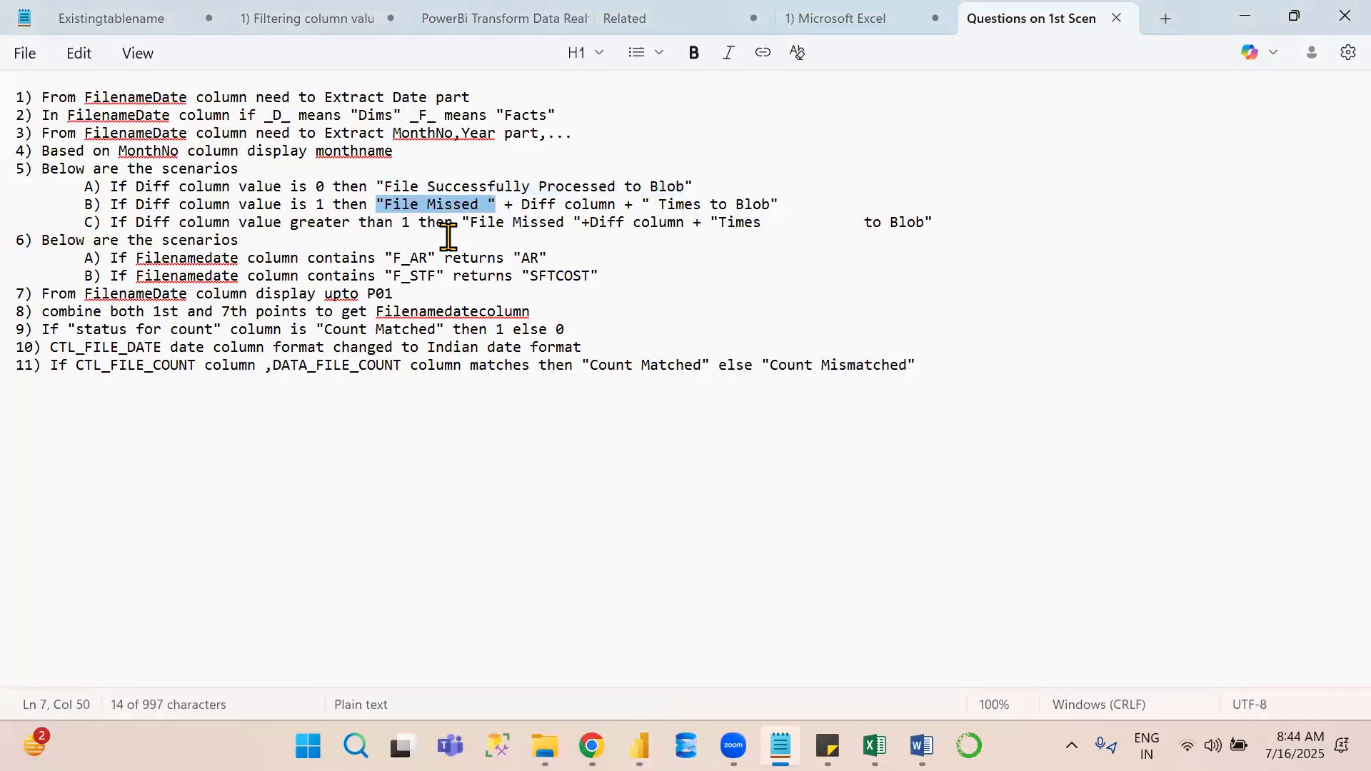
left_click(531, 234)
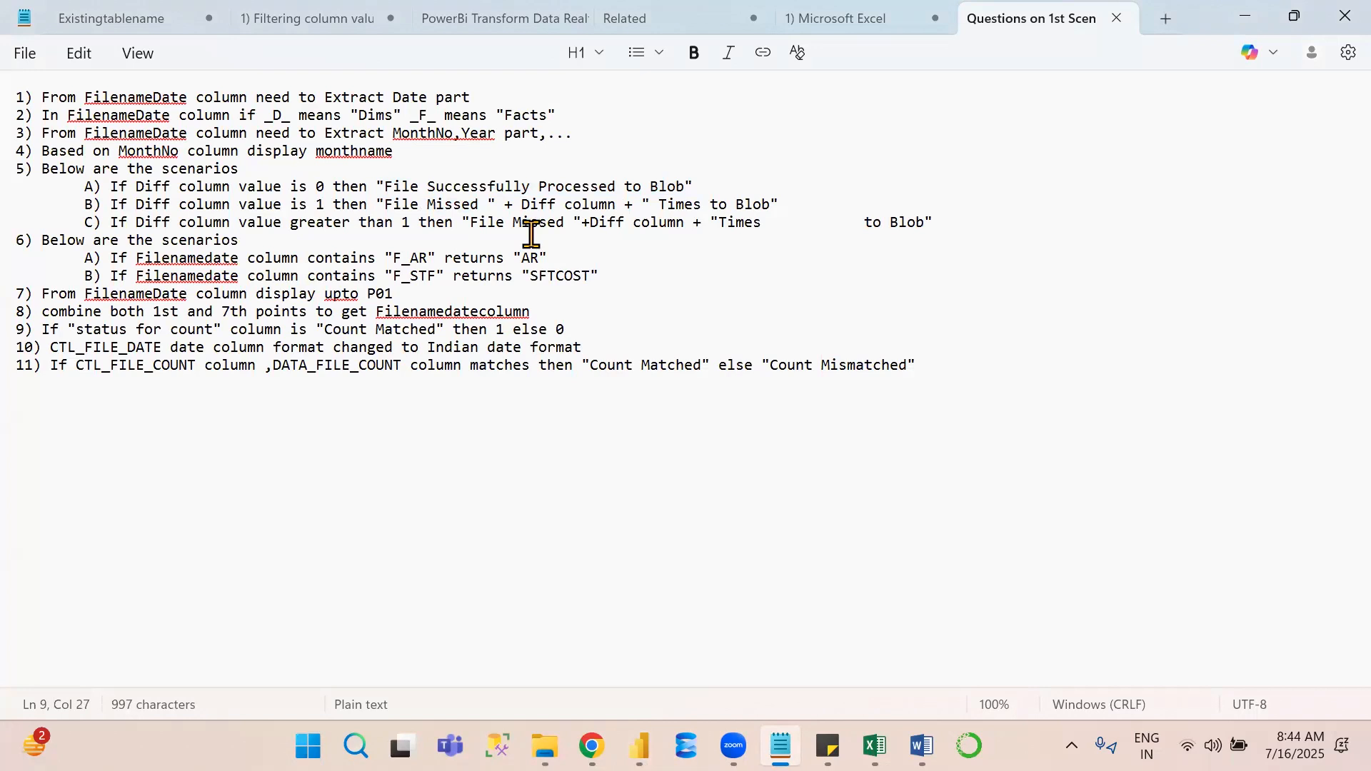
left_click(378, 205)
left_click_drag(379, 205, 505, 205)
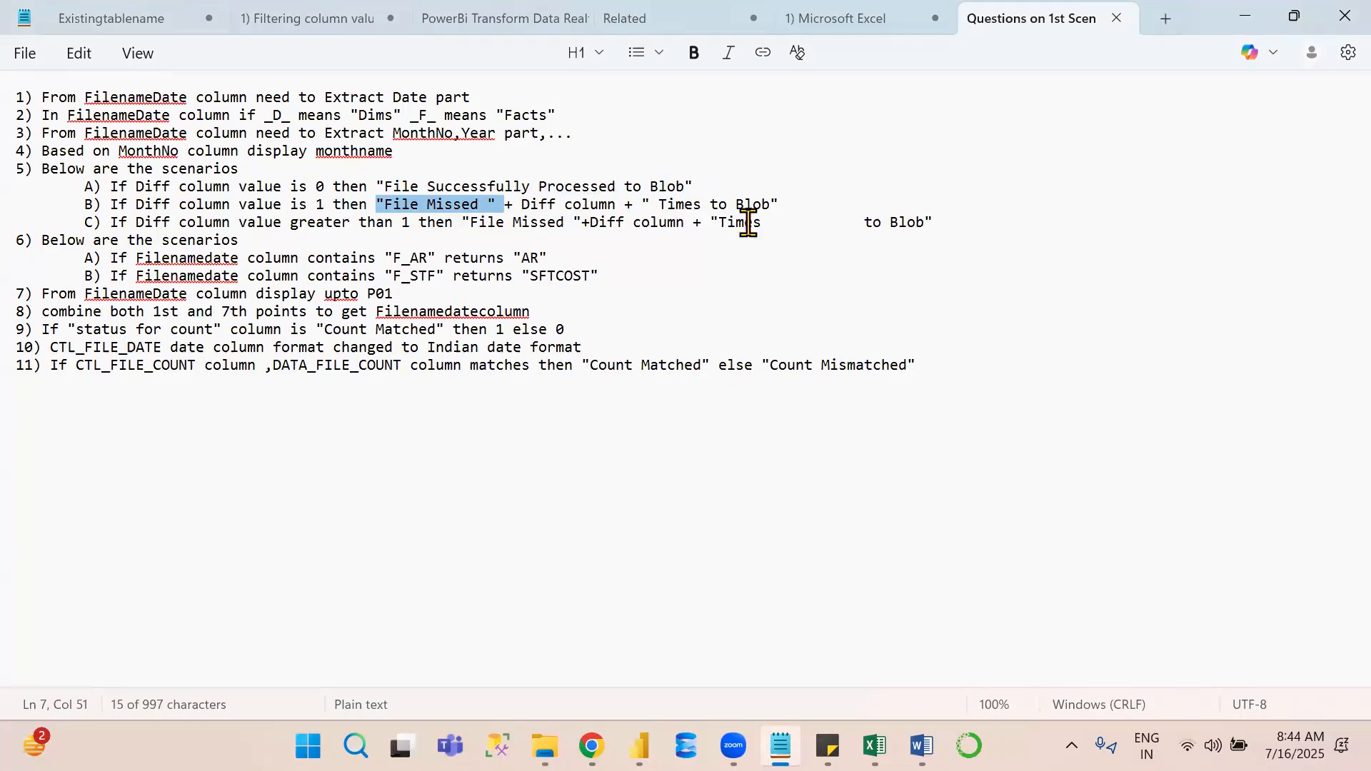
left_click(802, 193)
left_click_drag(802, 203, 372, 203)
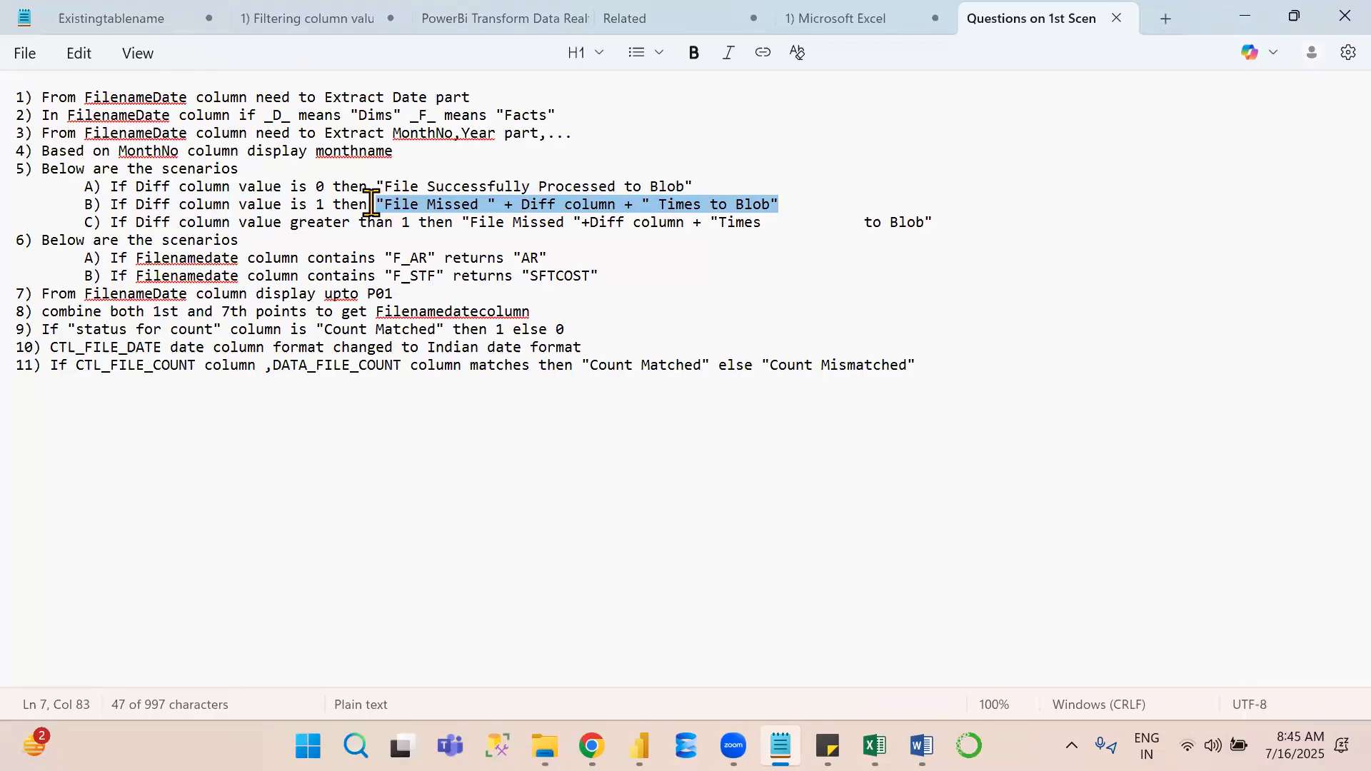
key("alt+Tab")
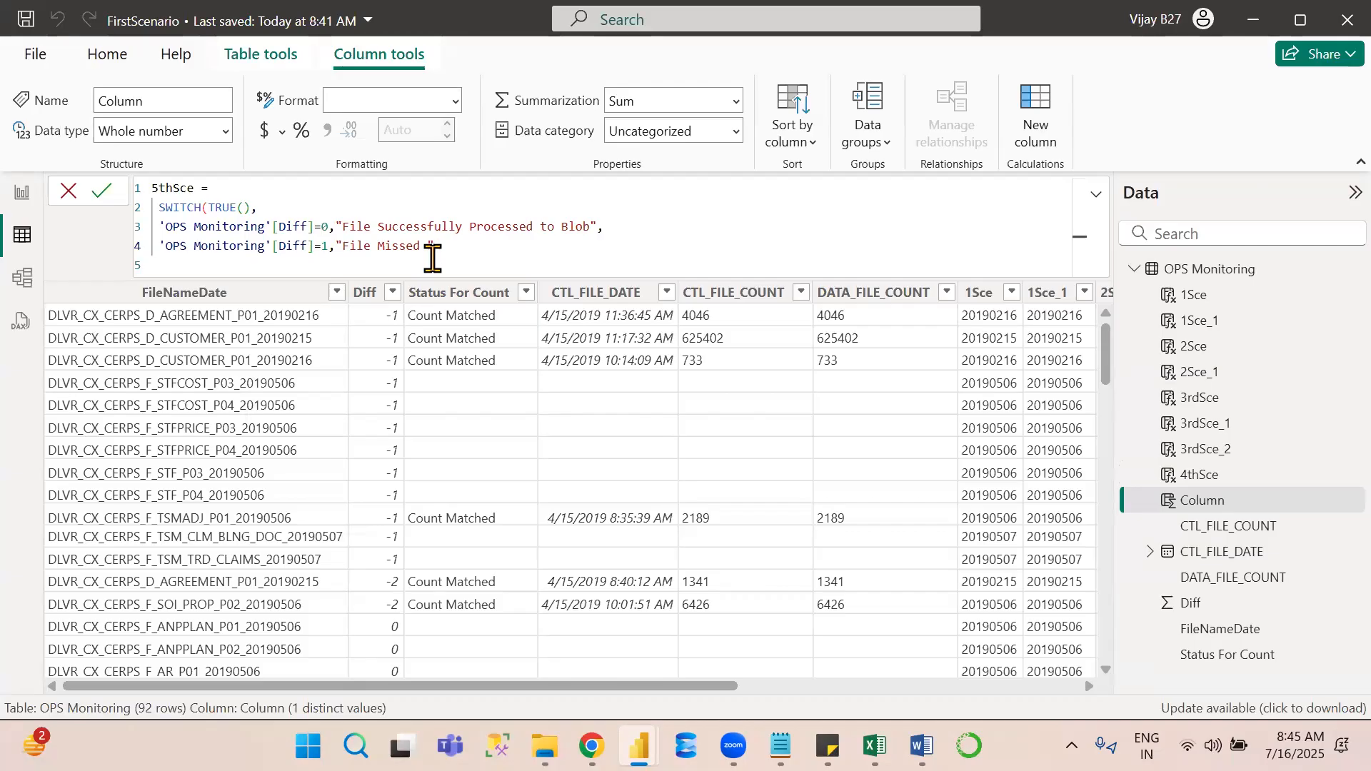
type("o")
key("alt+Tab")
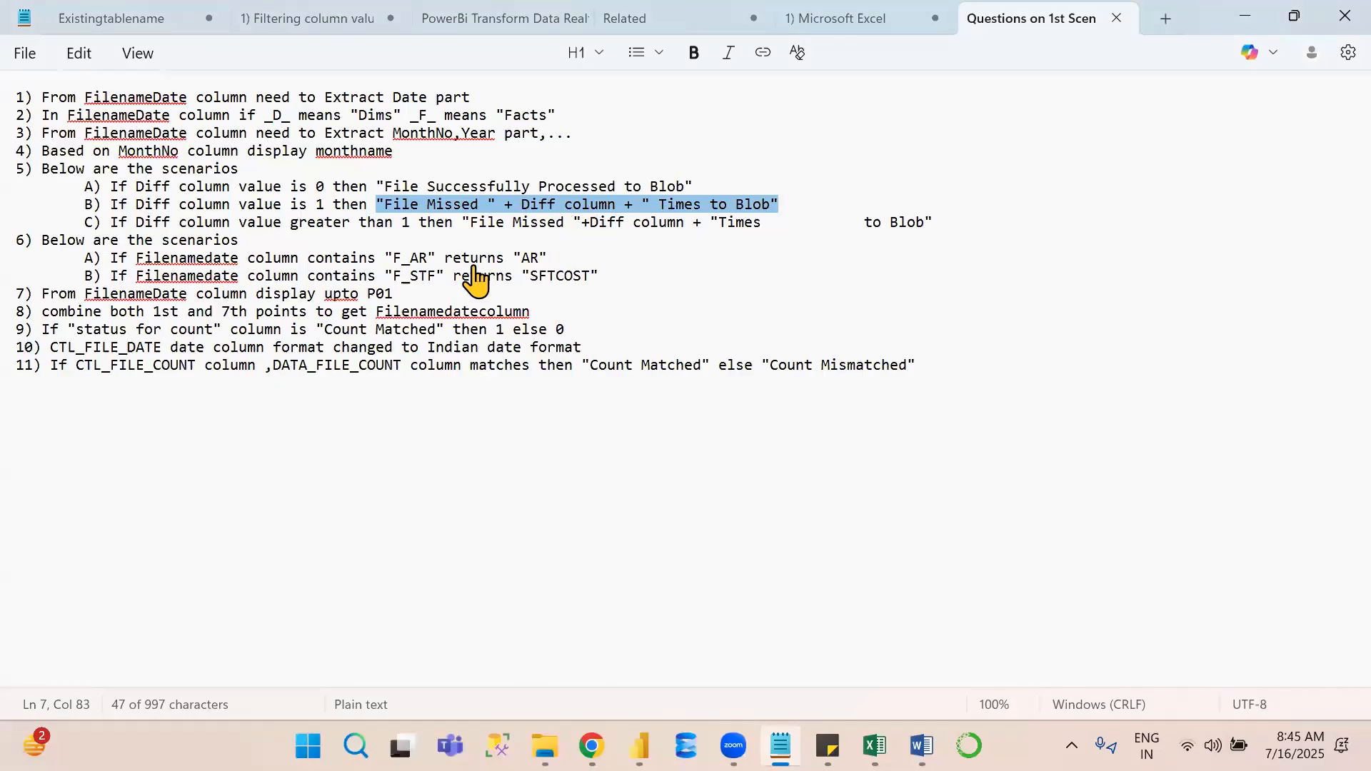
key("alt+Tab")
type("dif")
key("Tab")
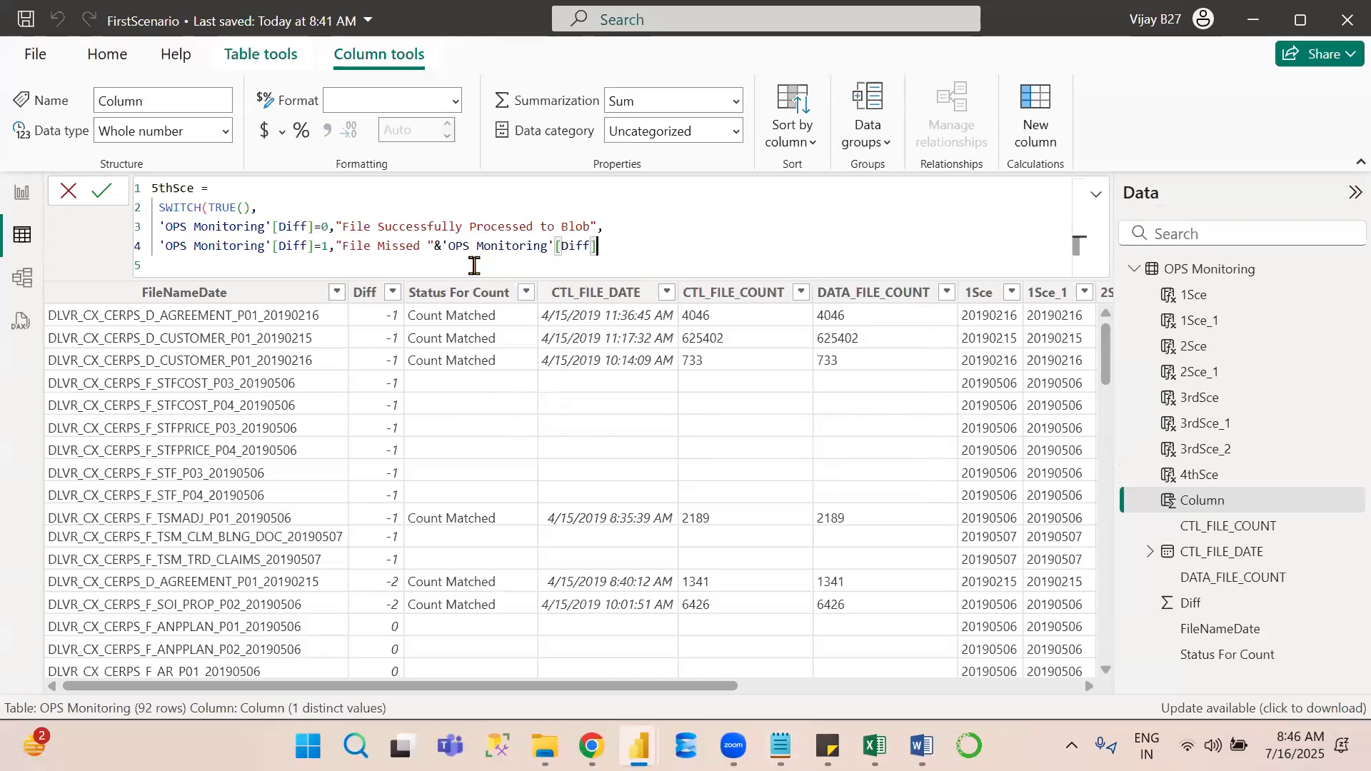
Append &" Times to Blob" to the Diff=1 result using the text from Notepad, followed by a comma.
key("alt+Tab")
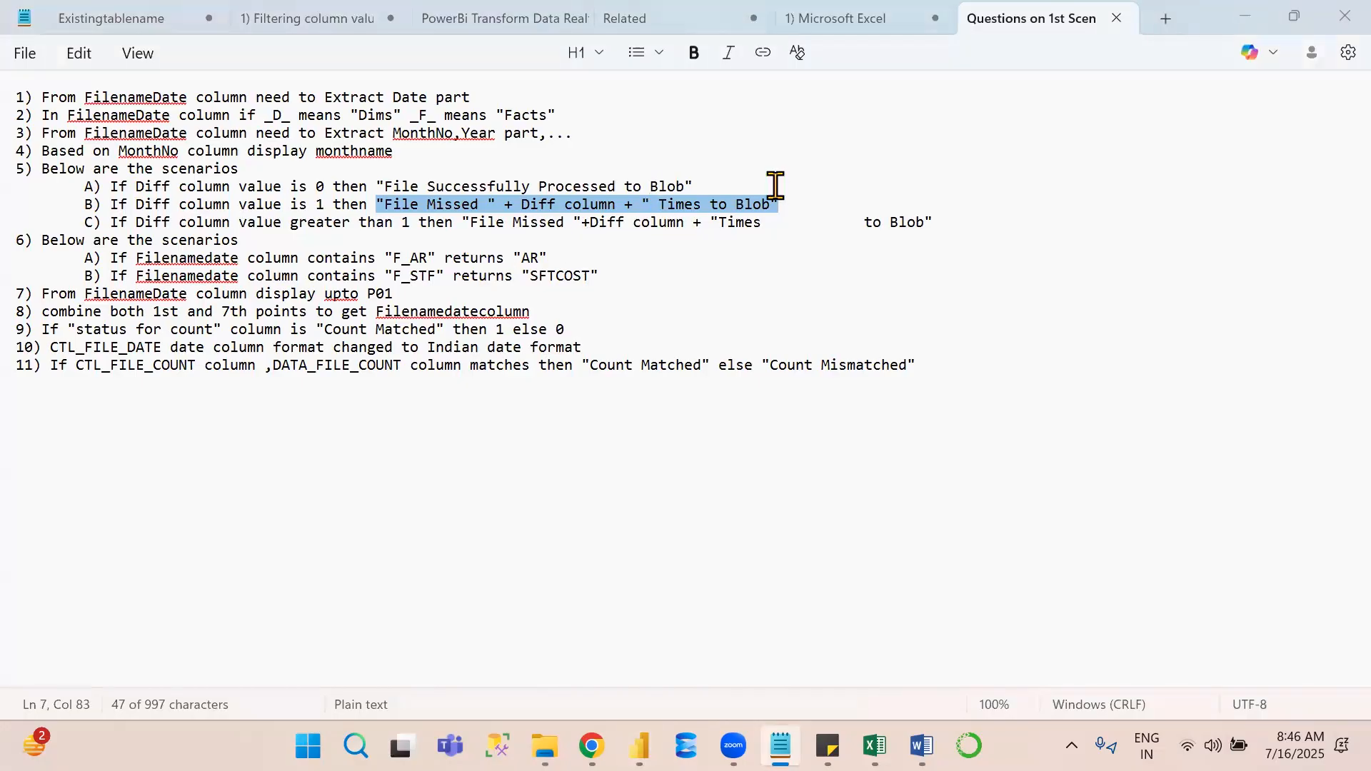
key("alt+Tab")
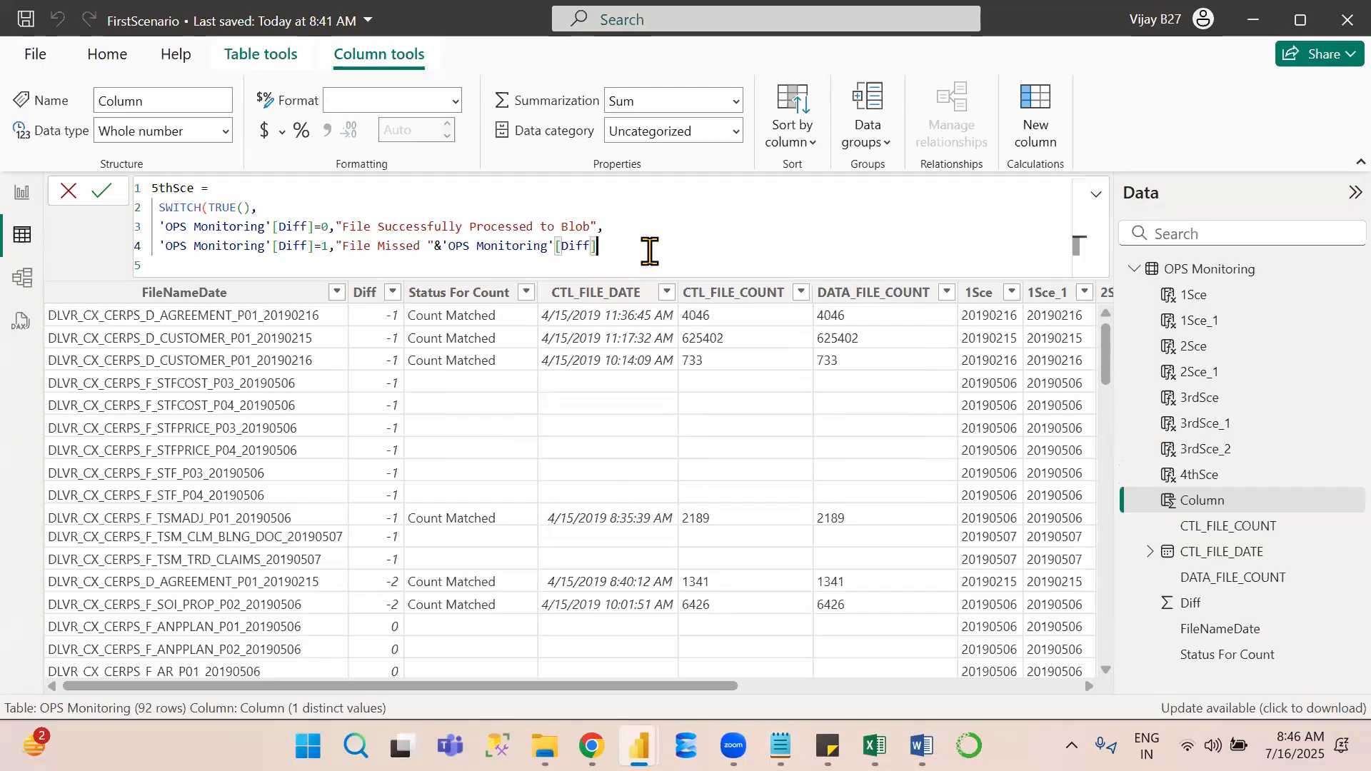
type("&\"\"")
key("alt+Tab")
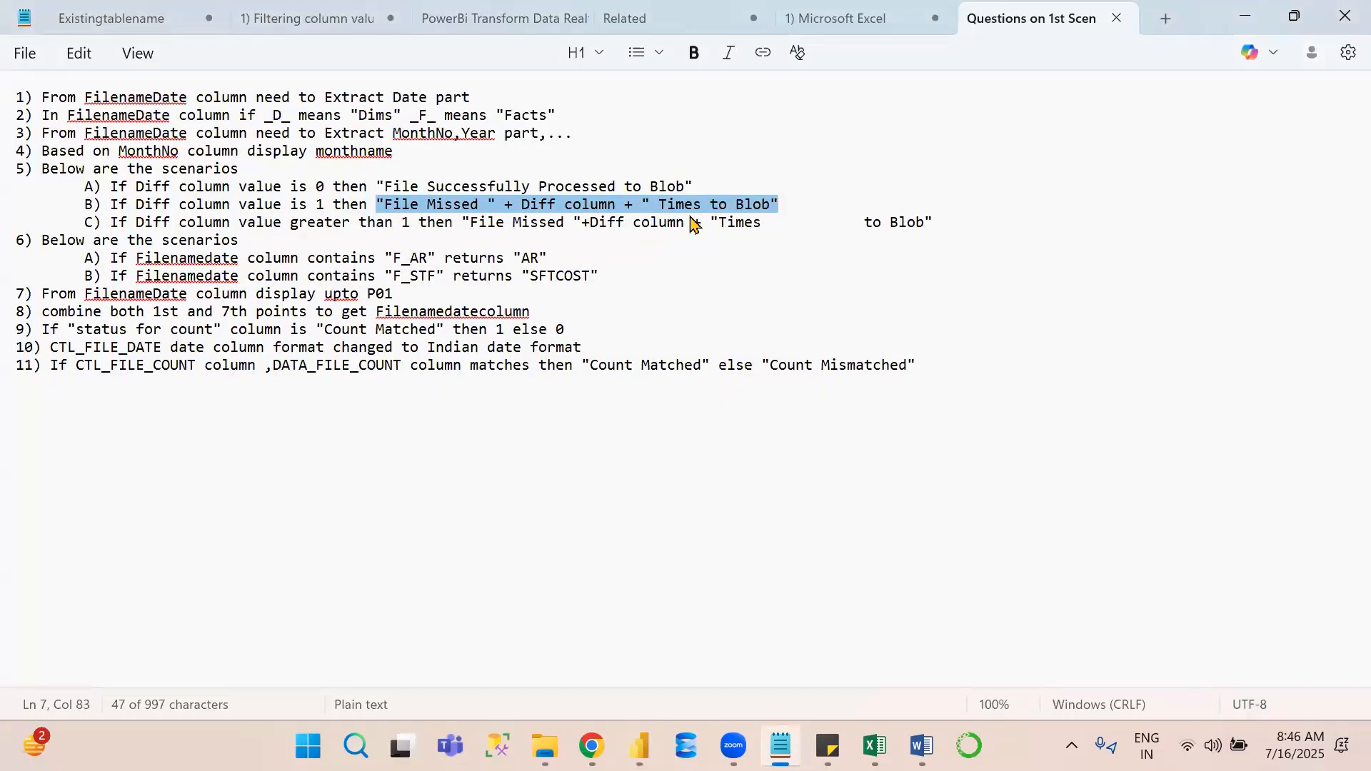
left_click_drag(650, 205, 770, 207)
key("ctrl+c")
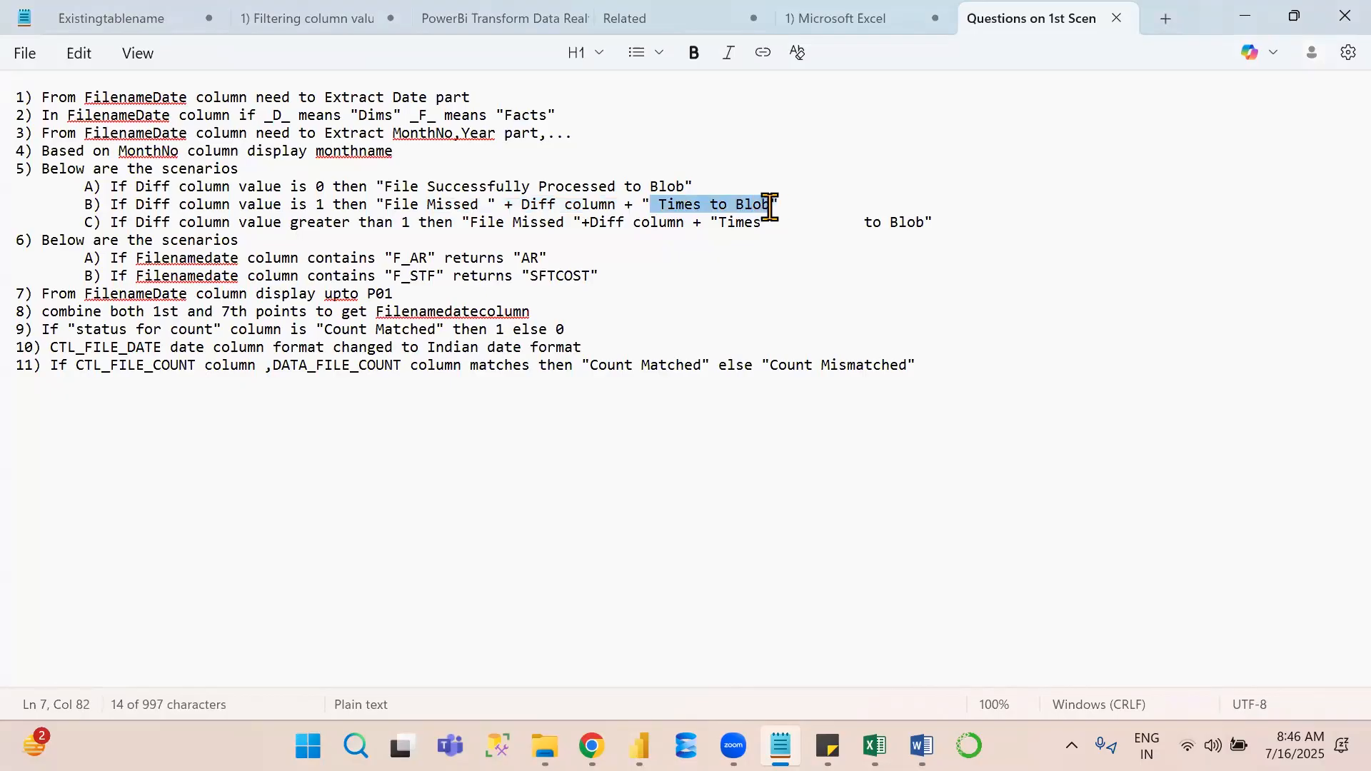
key("alt+Tab")
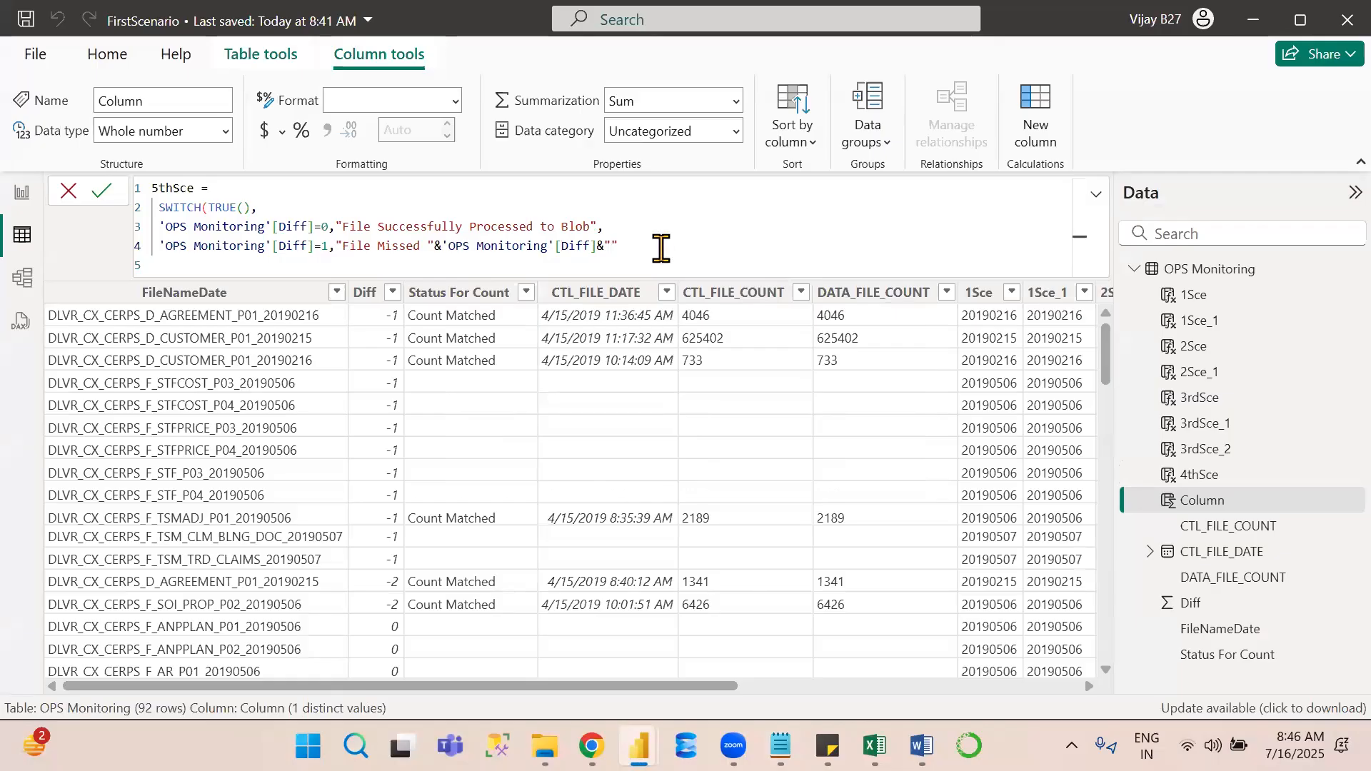
key("ctrl+v")
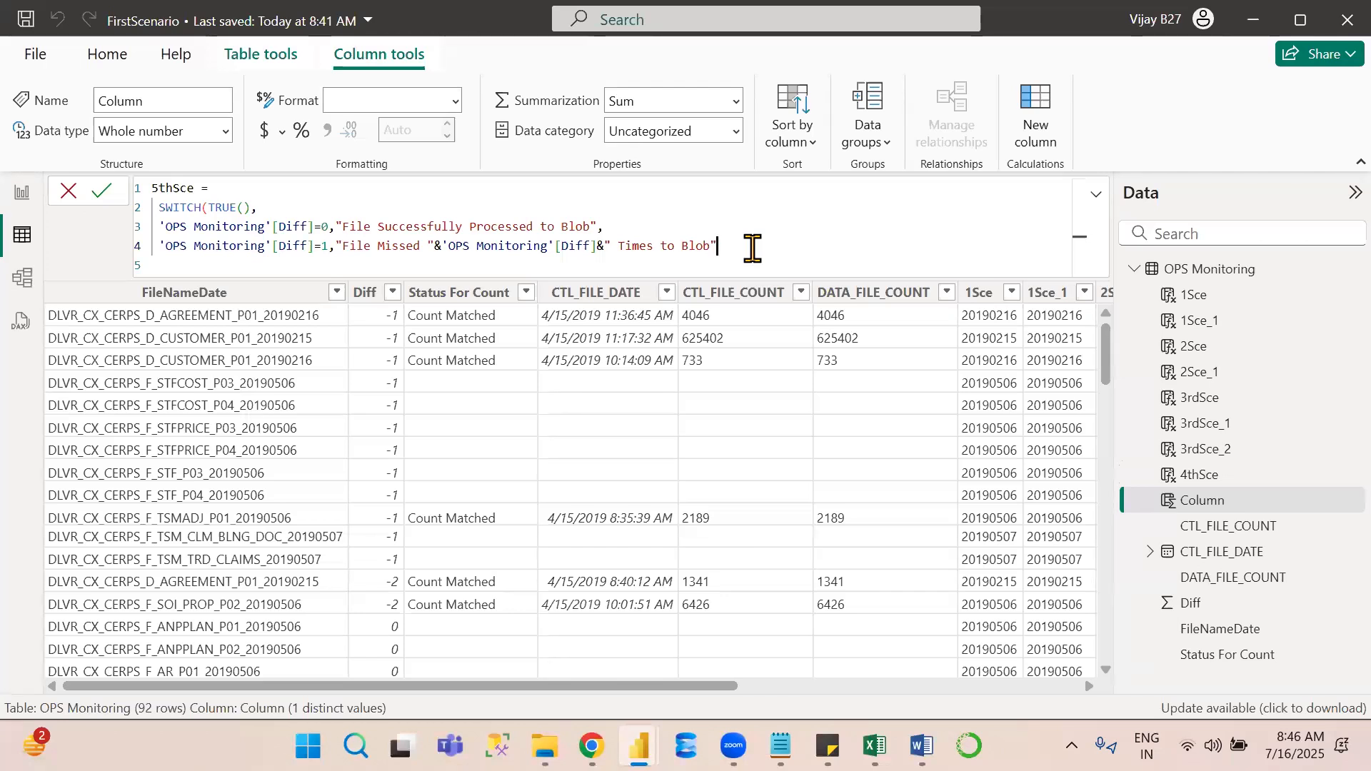
type(",")
Check condition 5C in Notepad and add 'OPS Monitoring'[Diff]>1, on a new line as the third SWITCH condition.
key("shift+Return")
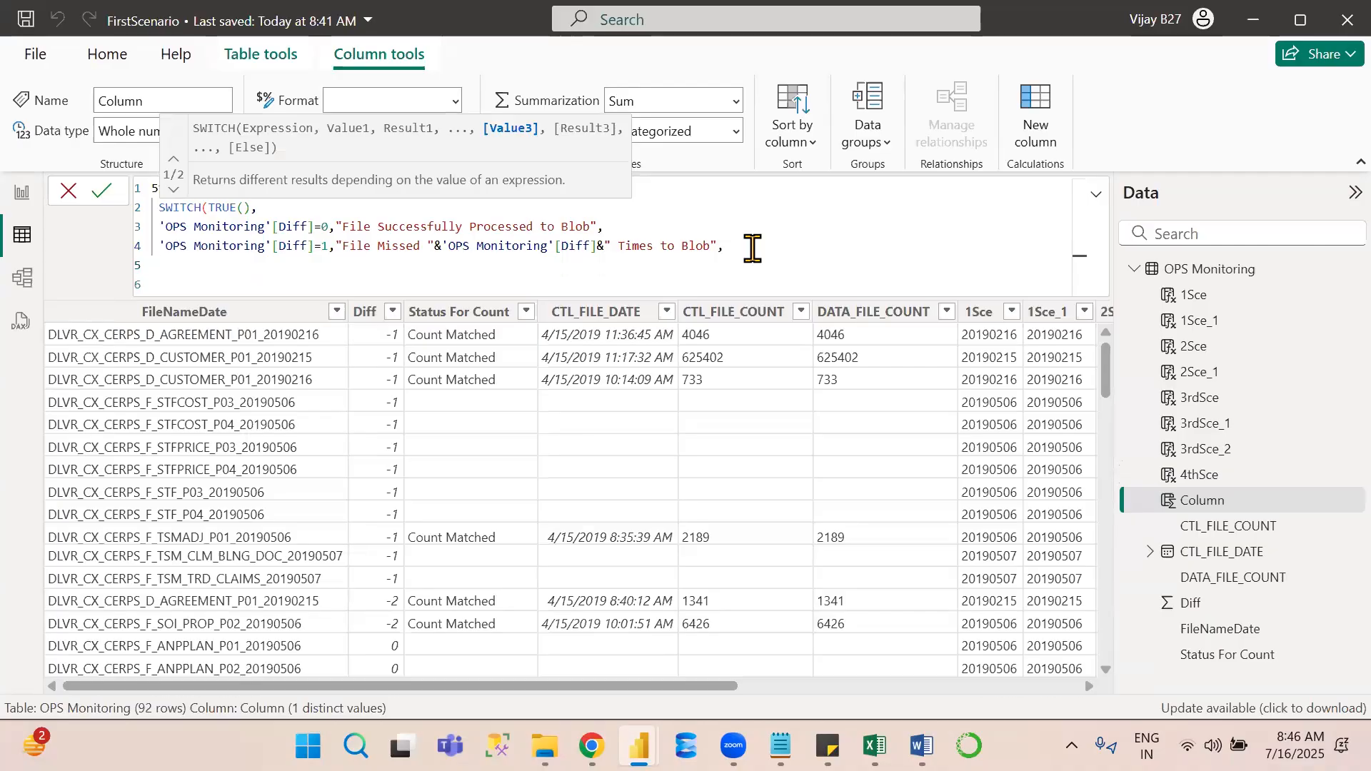
key("Tab")
key("alt+Tab")
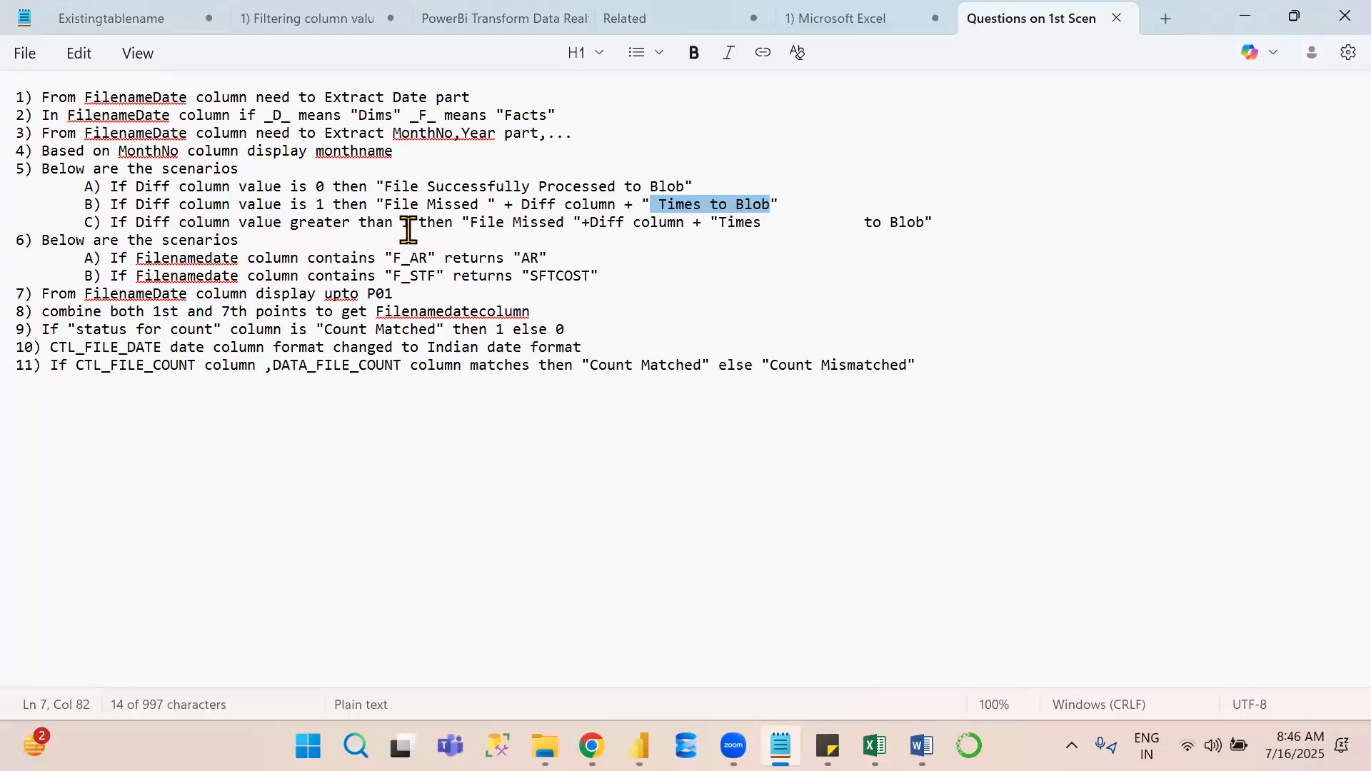
key("alt+Tab")
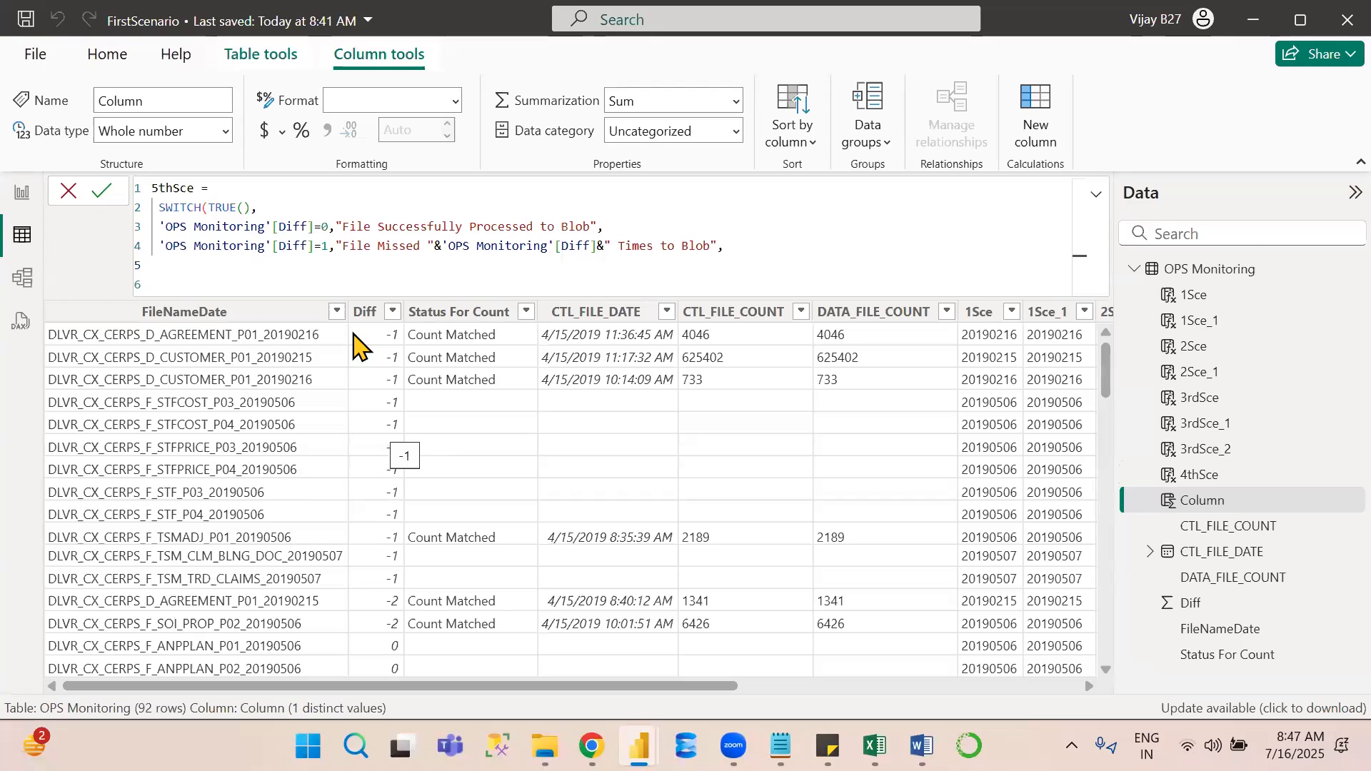
type("diff")
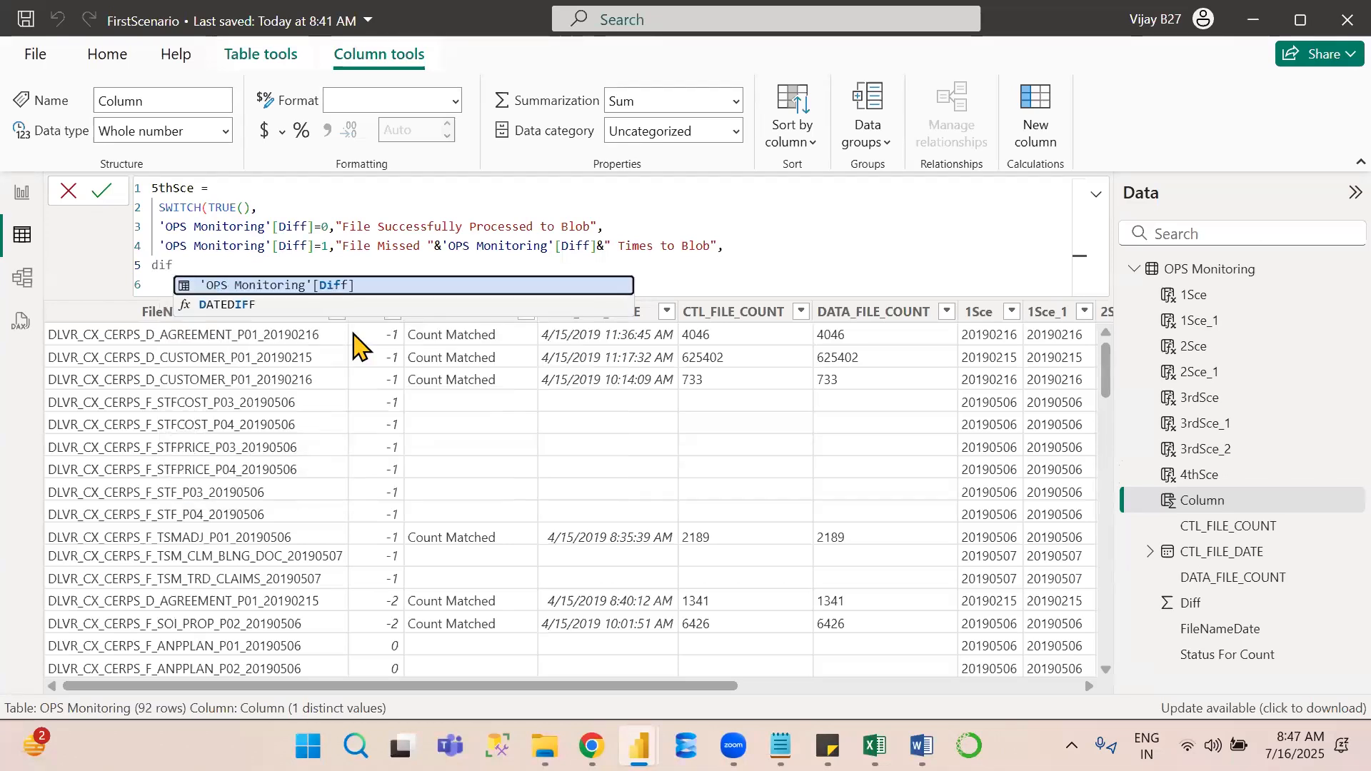
key("Tab")
type(">")
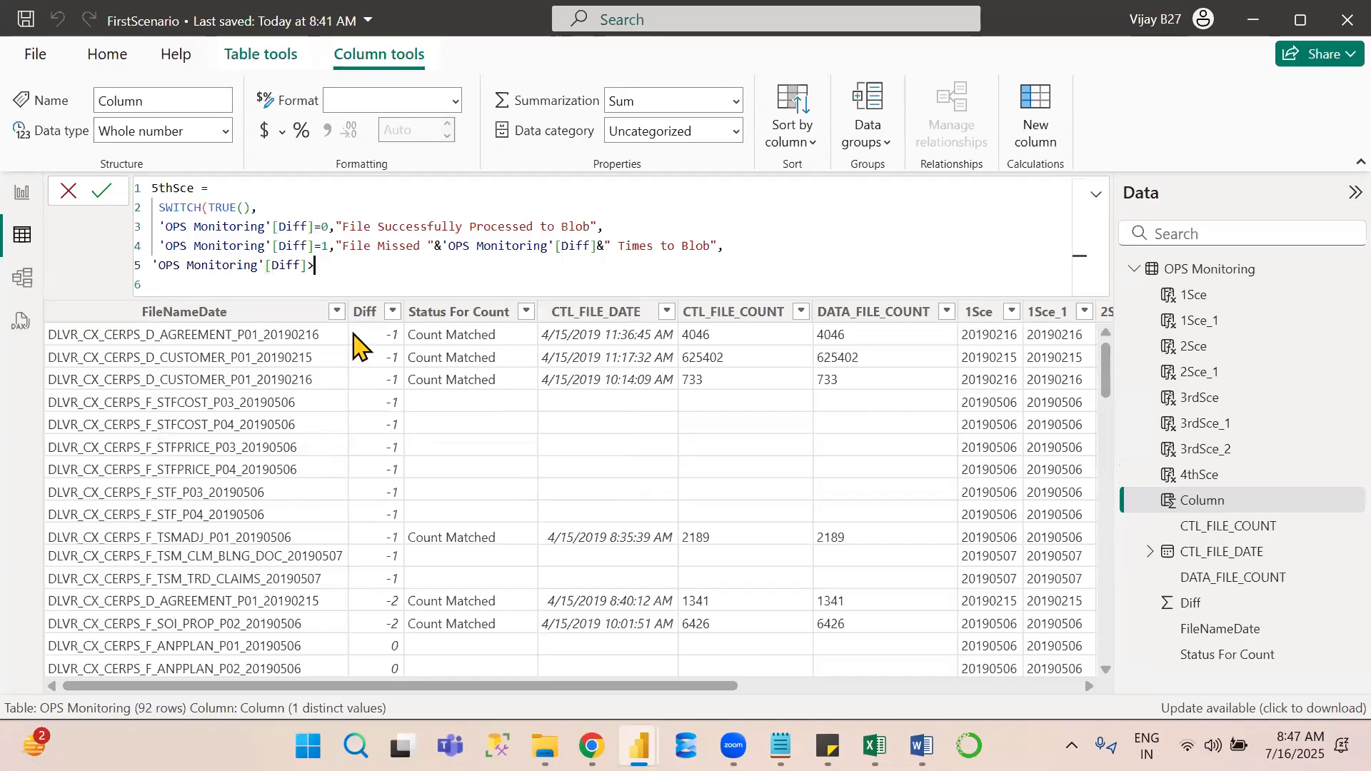
type("1,\"\"")
Copy the Diff=1 result "File Missed "&'OPS Monitoring'[Diff]&" Times to Blob" into the Diff>1 line, without the trailing comma.
key("alt+Tab")
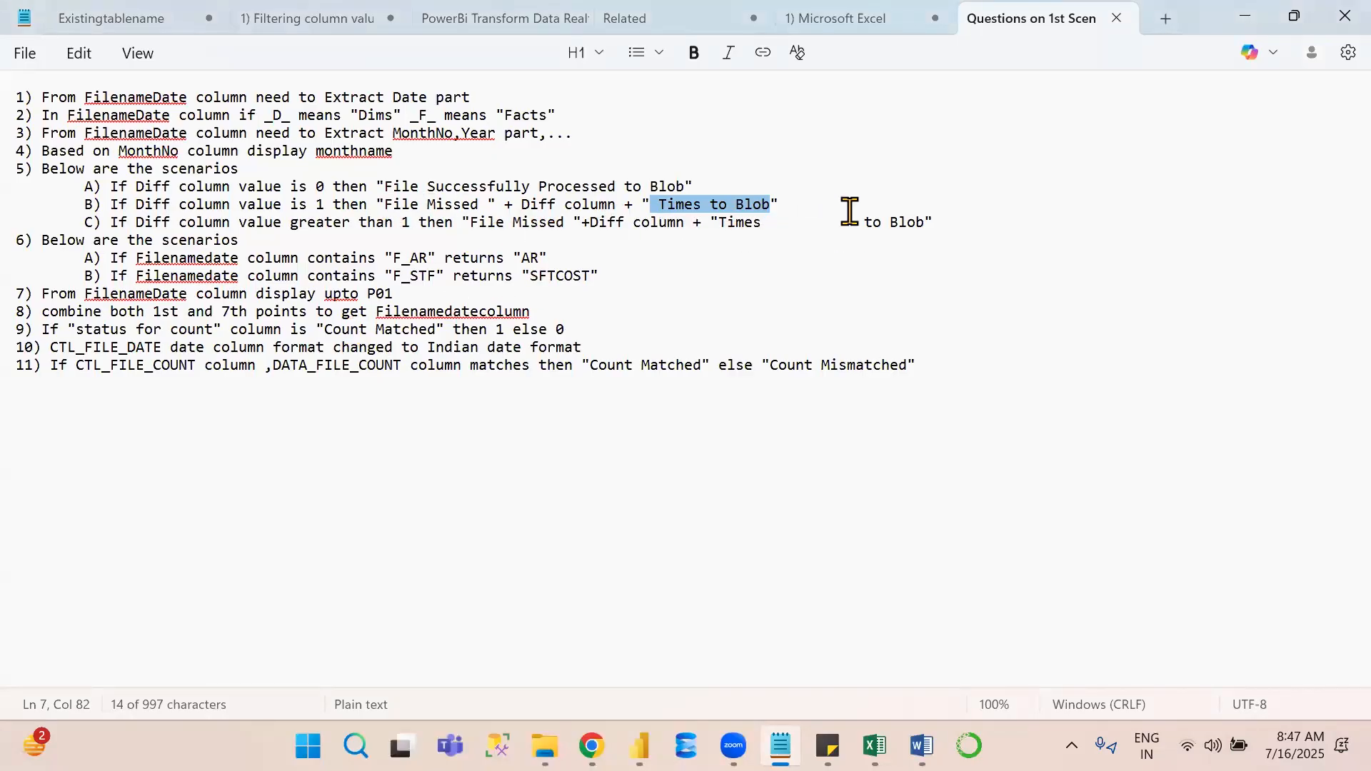
key("alt+Tab")
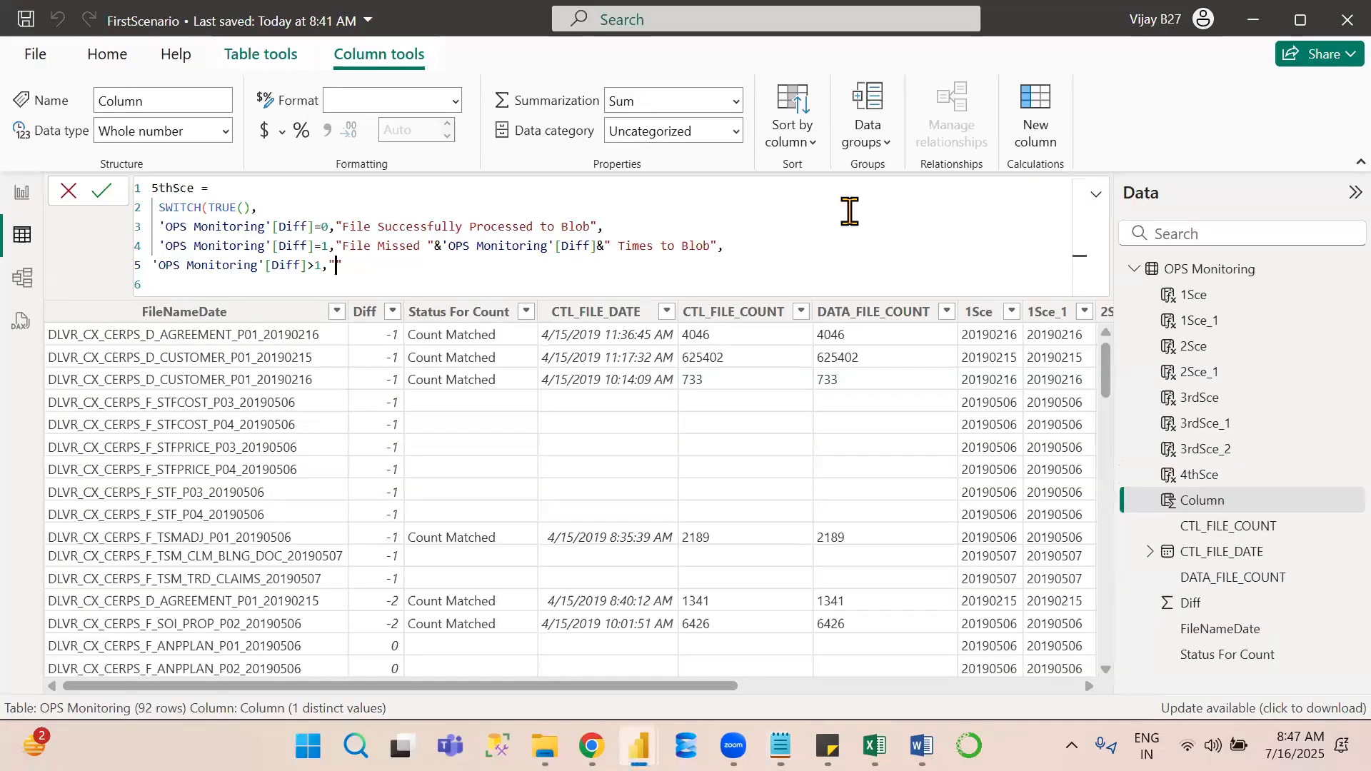
left_click_drag(561, 265, 336, 246)
key("ctrl+c")
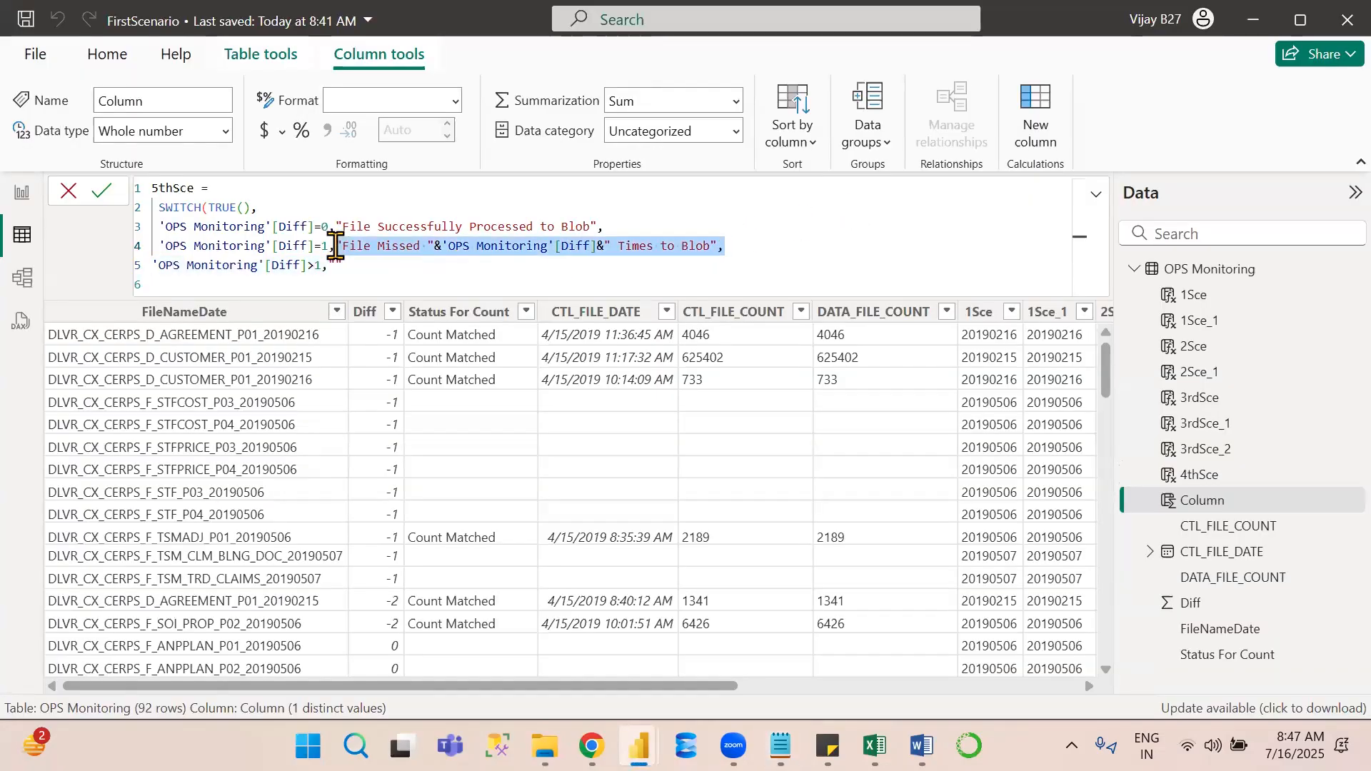
left_click(341, 267)
type("\"\"")
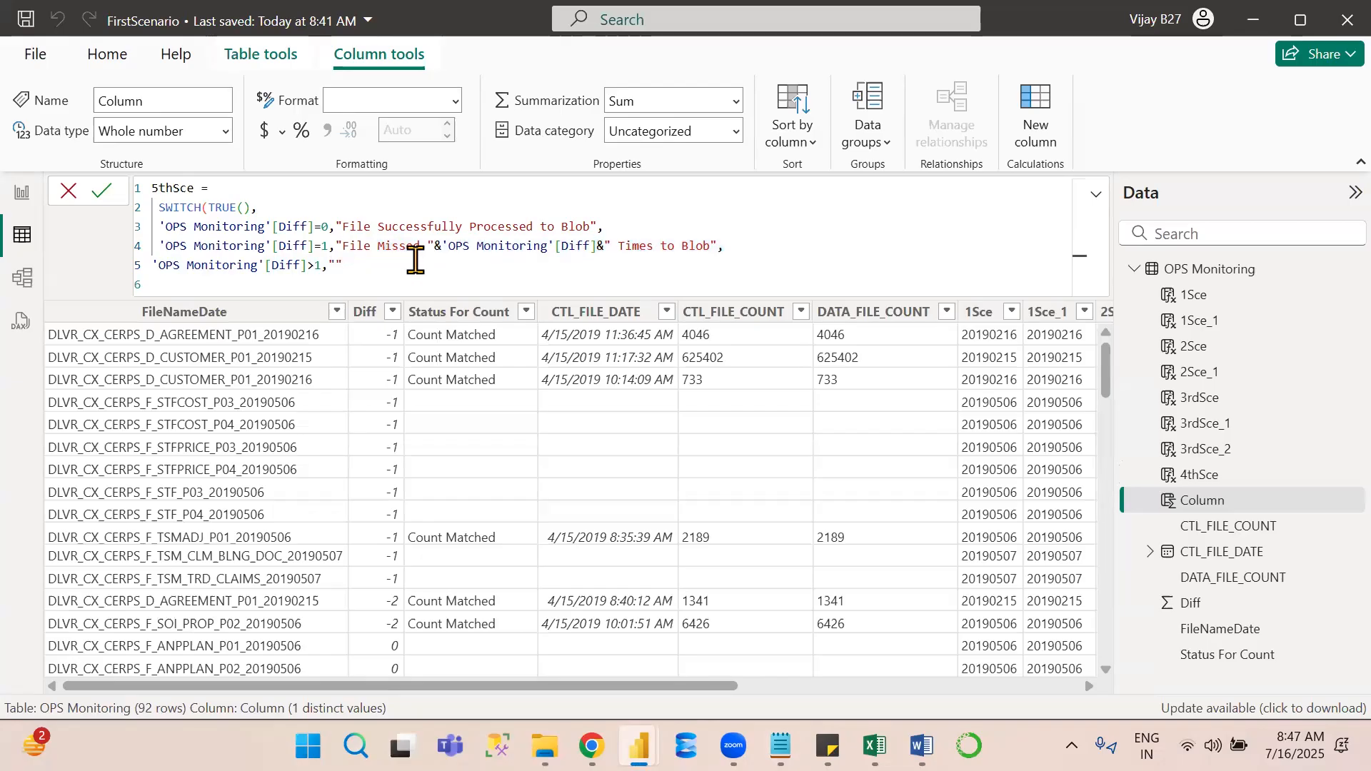
key("BackSpace")
key("BackSpace")
key("ctrl+v")
key("BackSpace")
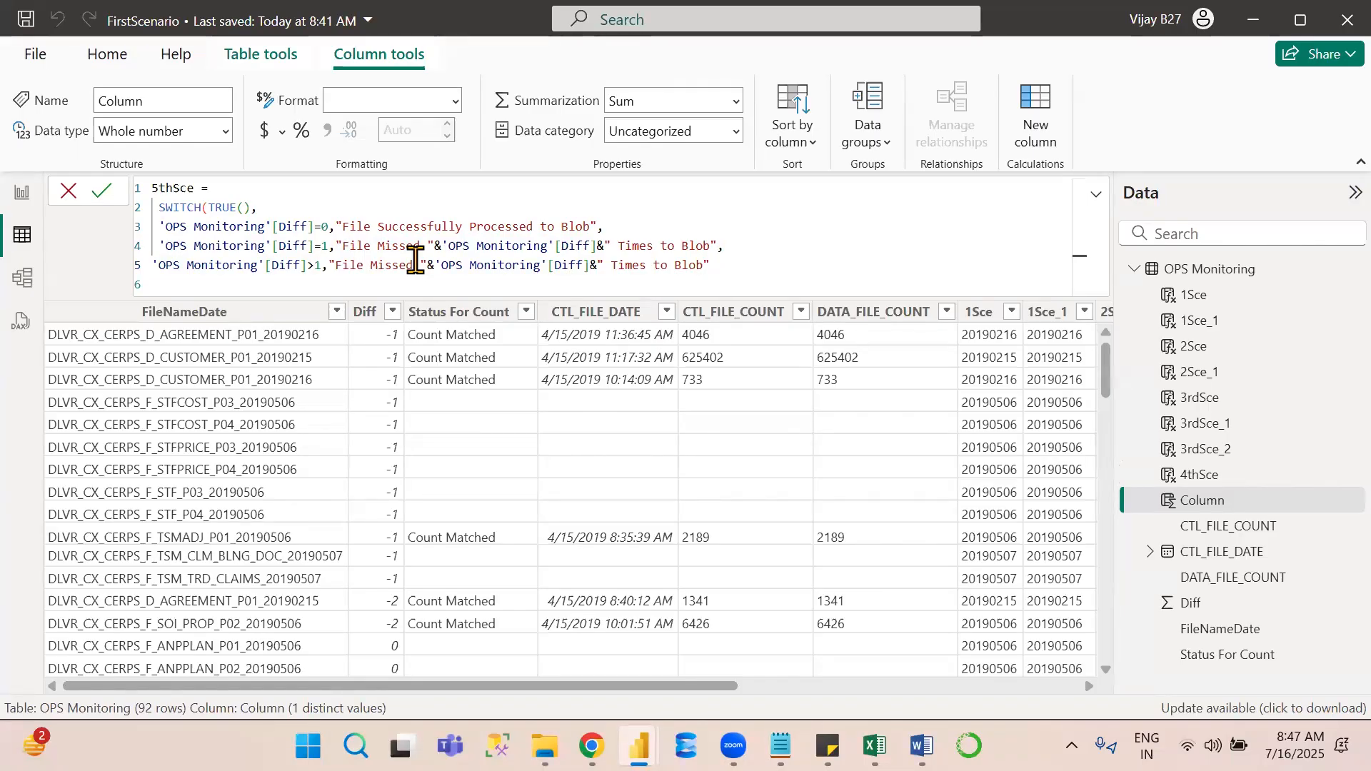
Close the SWITCH expression with a parenthesis and commit the 5thSce column formula.
type(")")
left_click(925, 254)
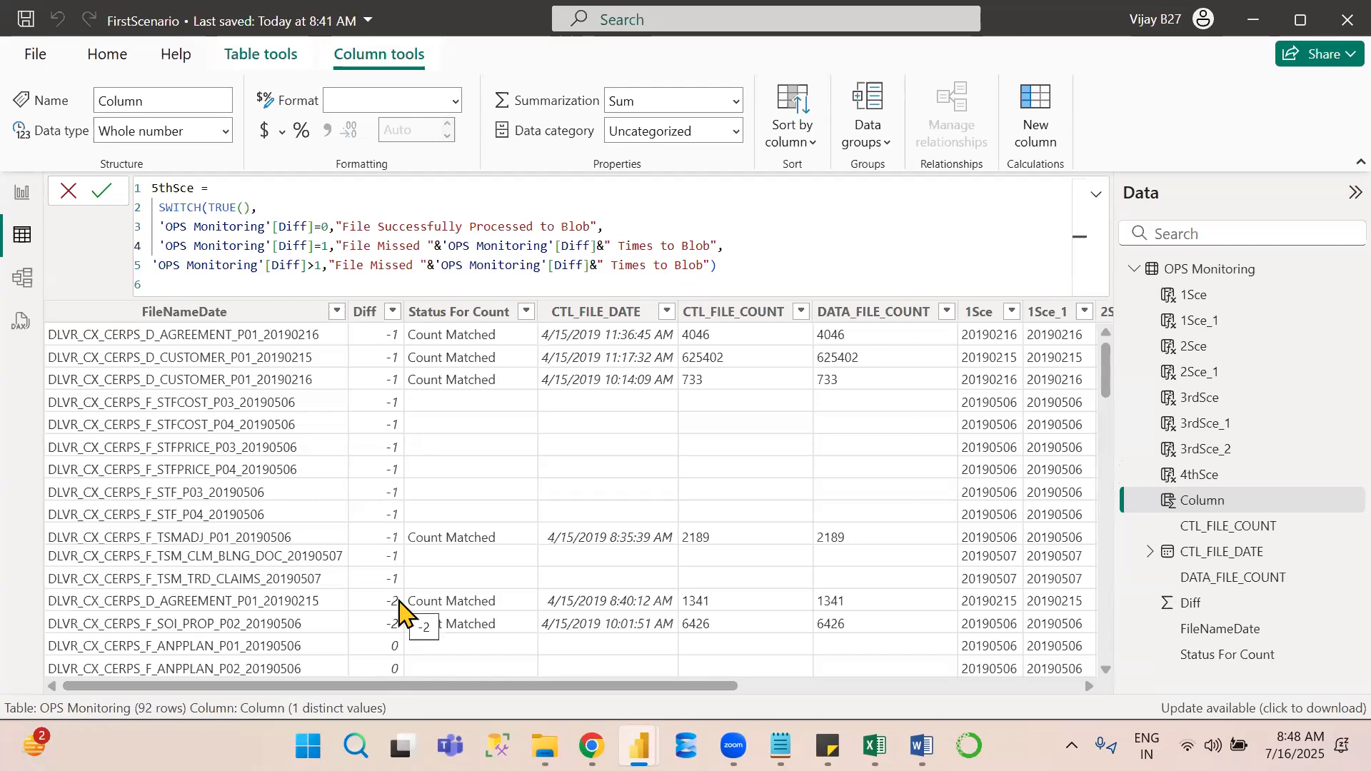
left_click(100, 197)
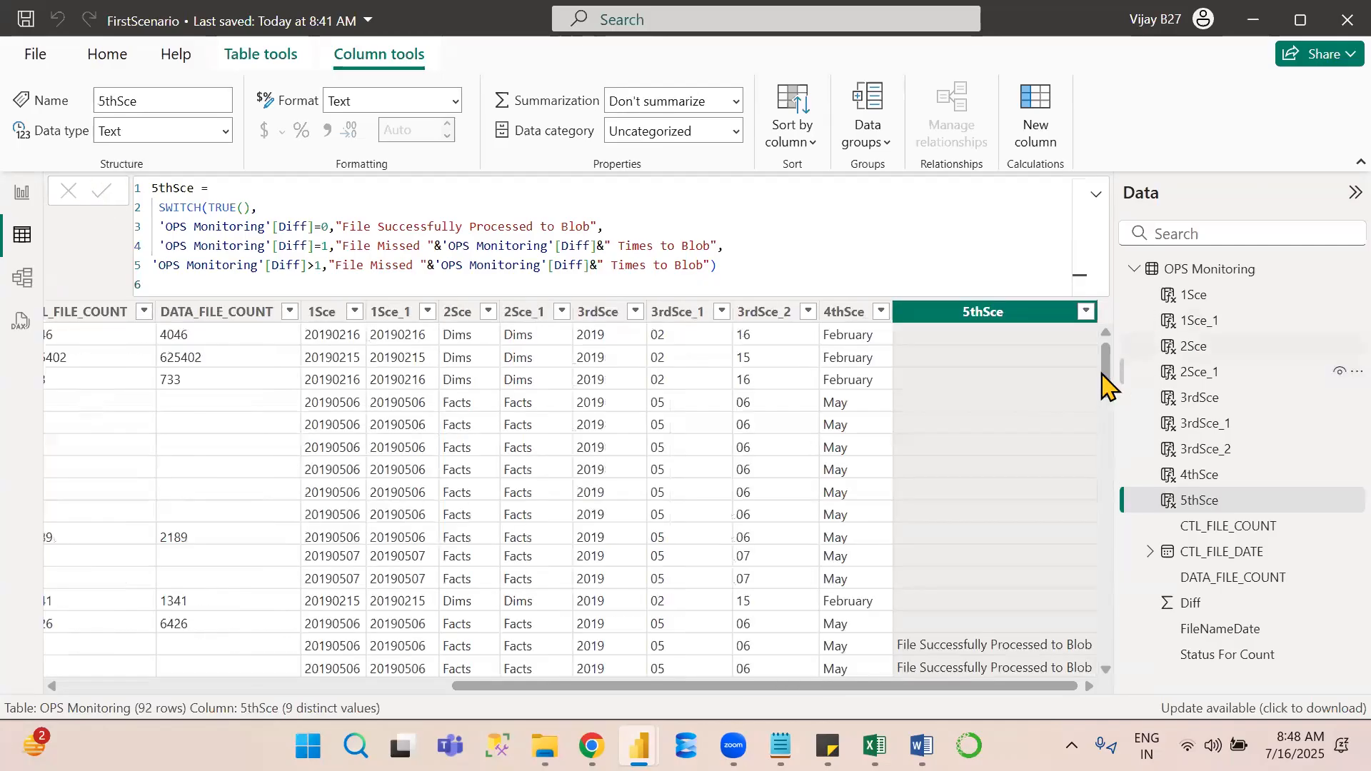
Compare the 5thSce messages with the Diff values across the rows of the OPS Monitoring table.
left_click_drag(1104, 385, 1106, 399)
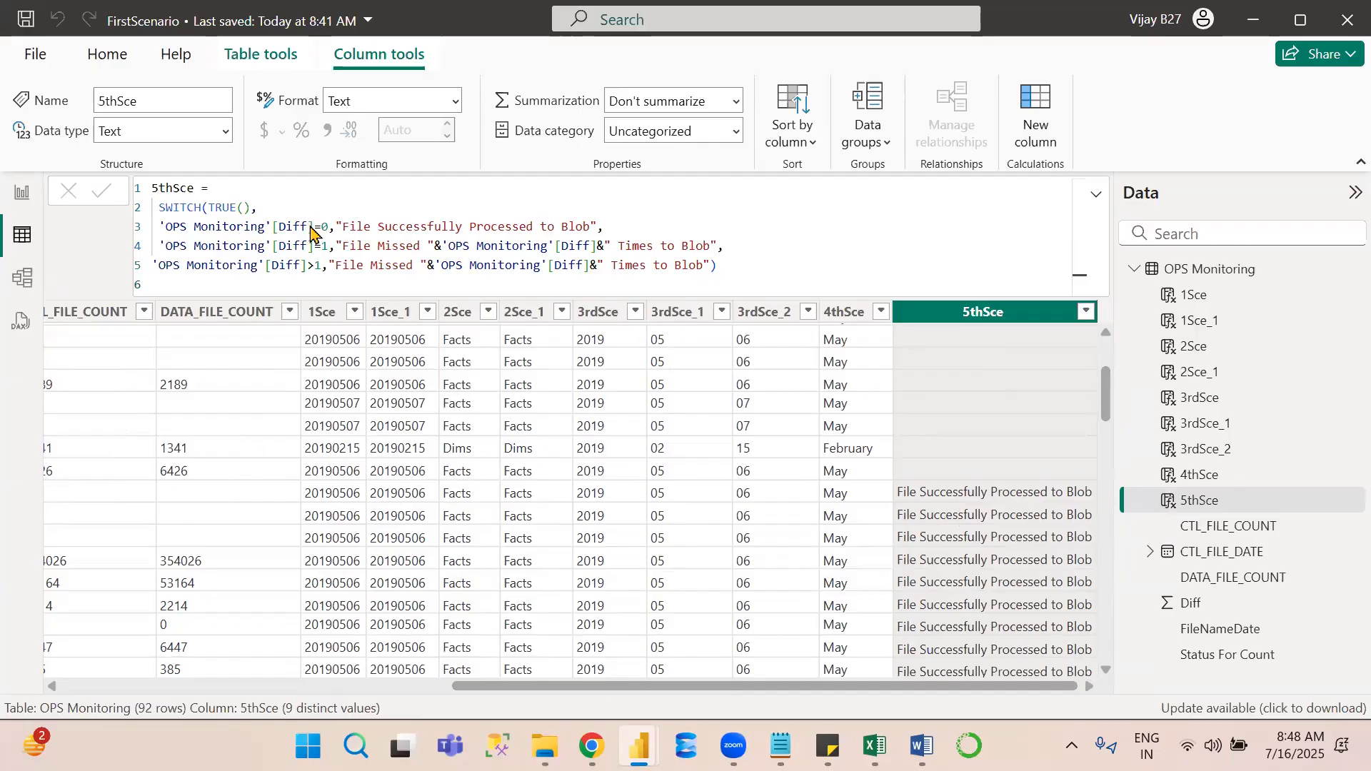
left_click_drag(1106, 415, 1124, 526)
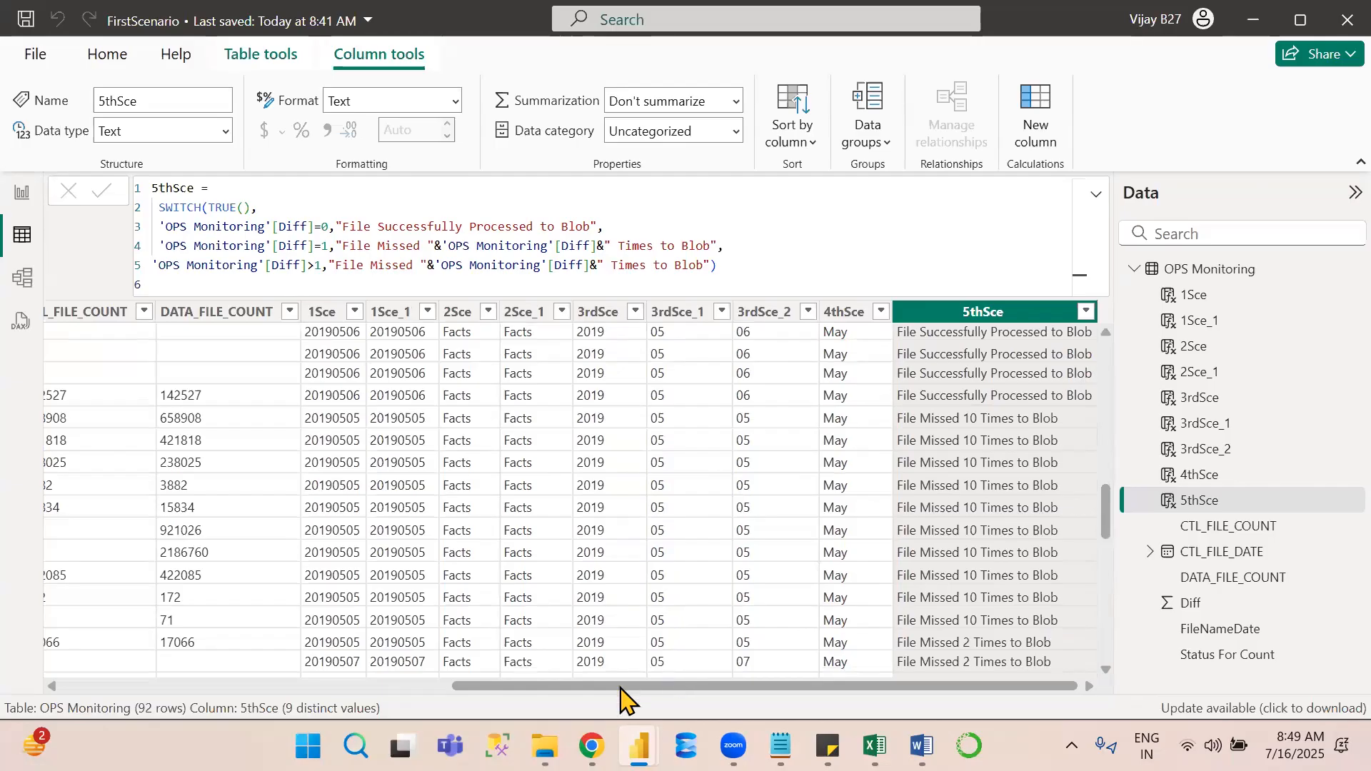
left_click_drag(619, 690, 318, 689)
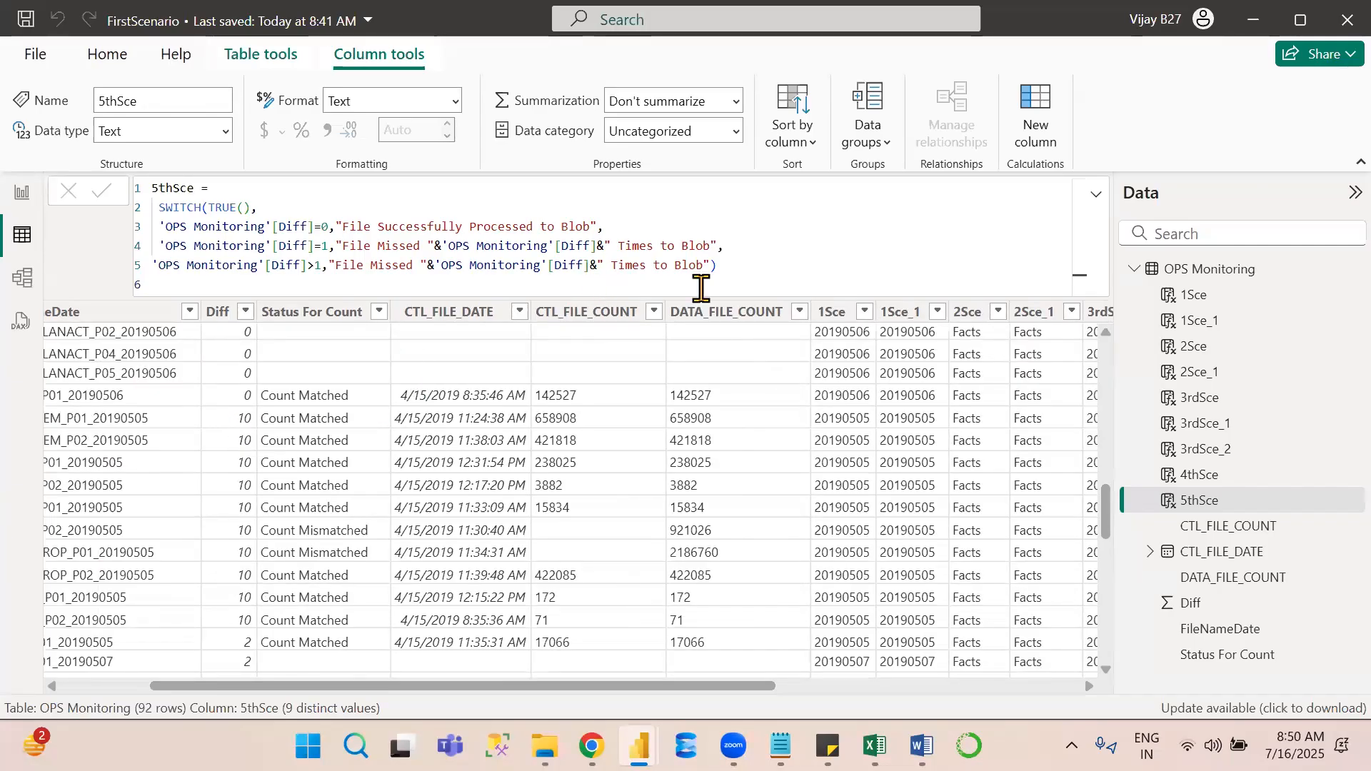
left_click_drag(668, 686, 974, 687)
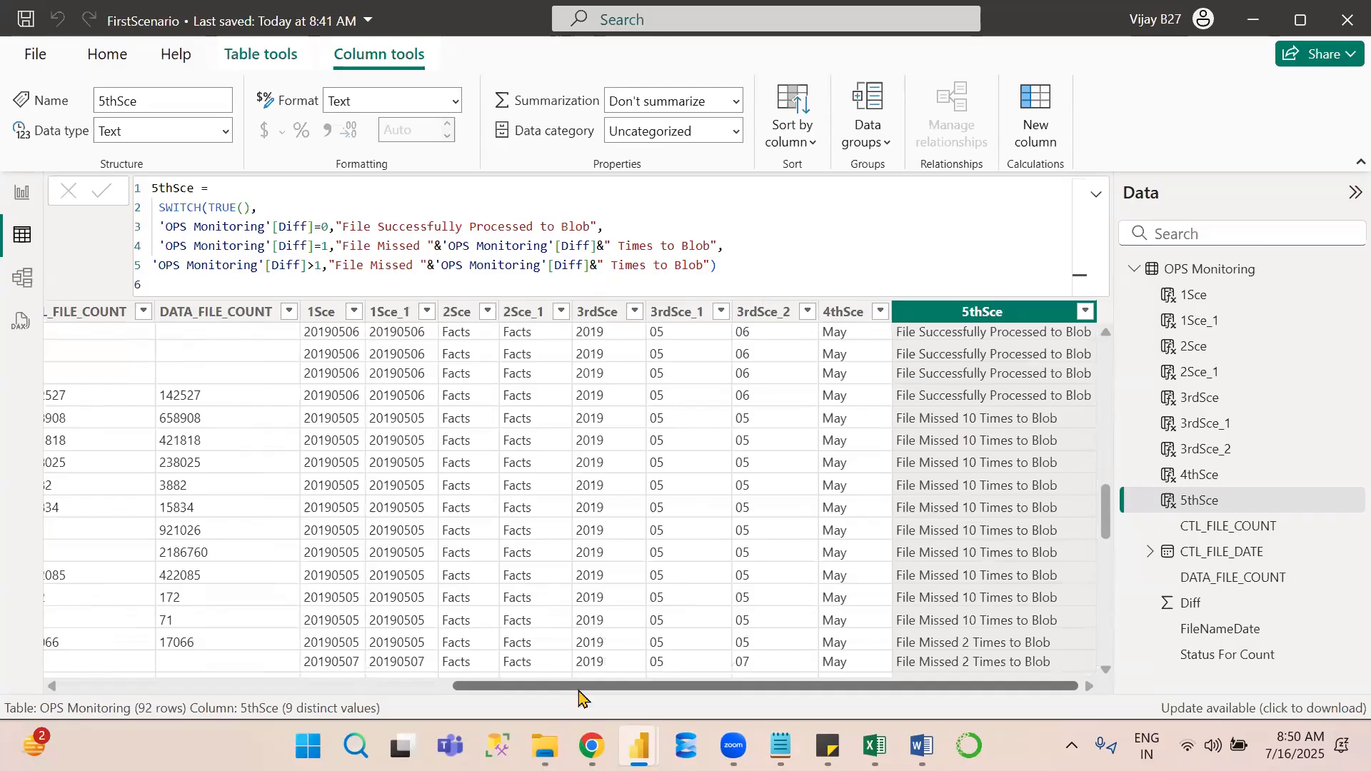
Switch to Notepad and review the question 6 conditions for Filenamedate values containing "F_AR" and "F_STF".
left_click(591, 745)
left_click(592, 746)
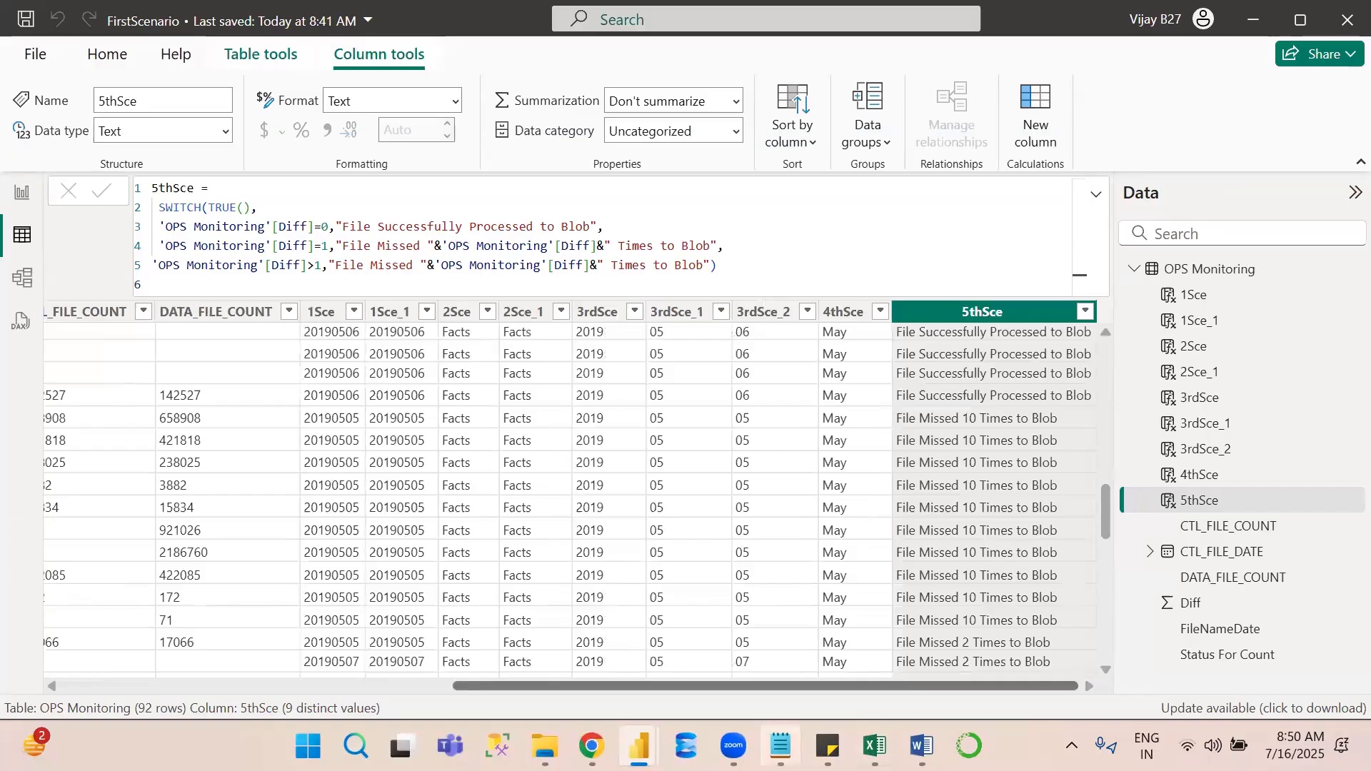
key("alt+Tab")
left_click(609, 265)
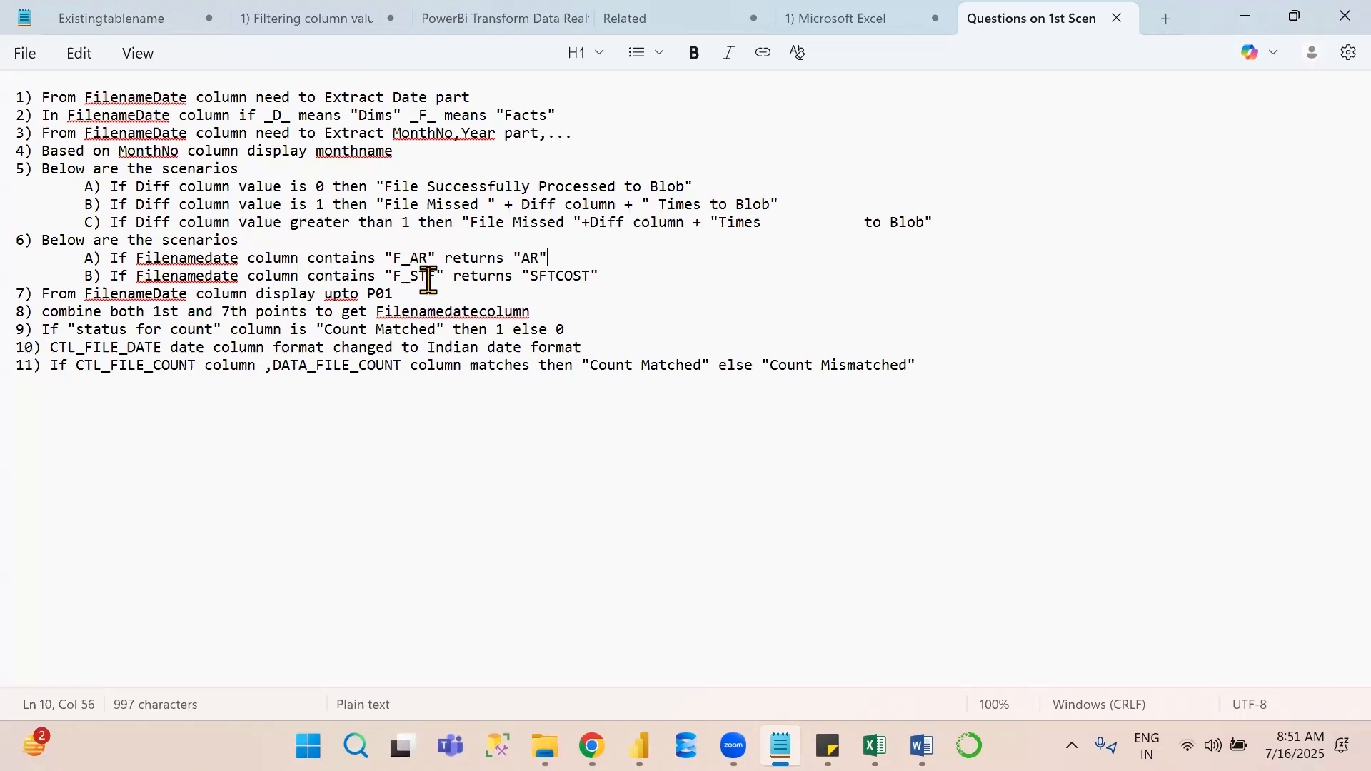
Switch to Power BI and compare the FileNameDate values with the question 6 conditions in Notepad.
key("alt+Tab")
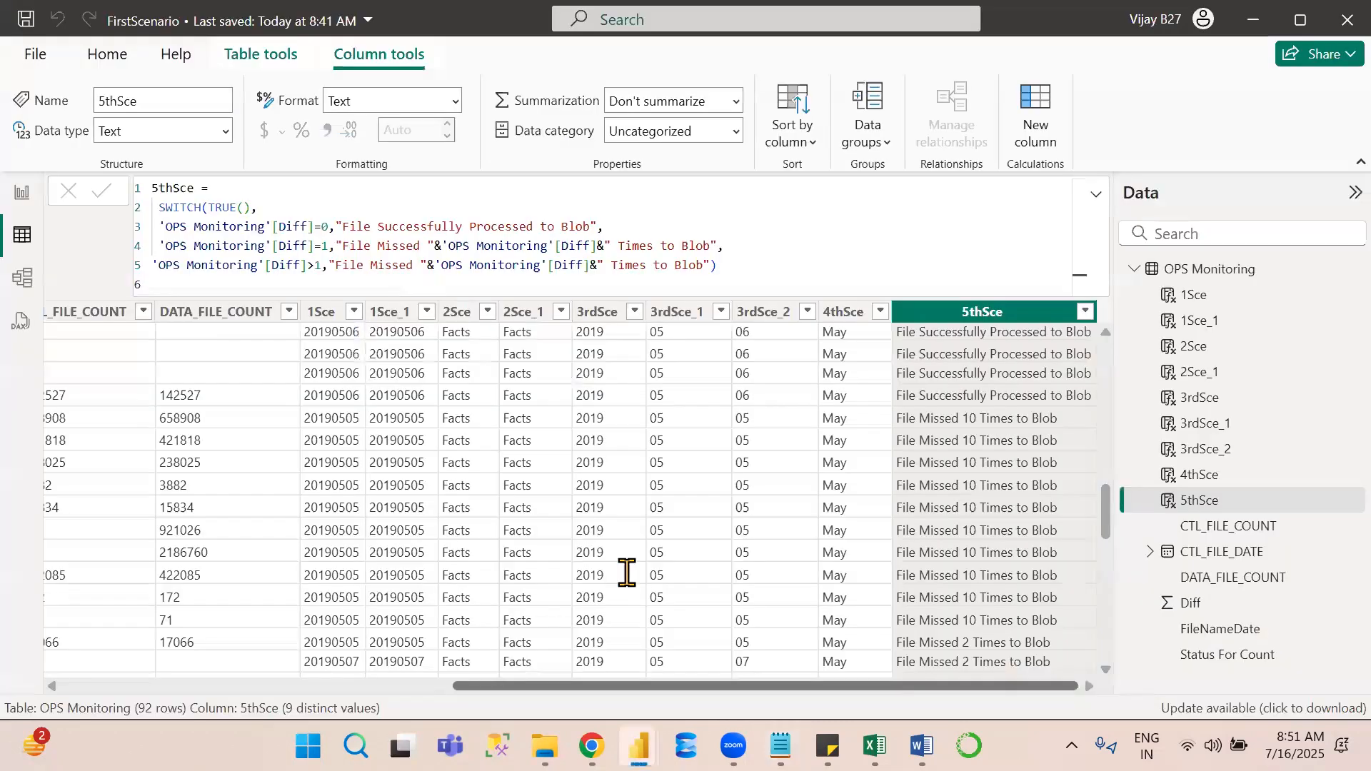
left_click(292, 689)
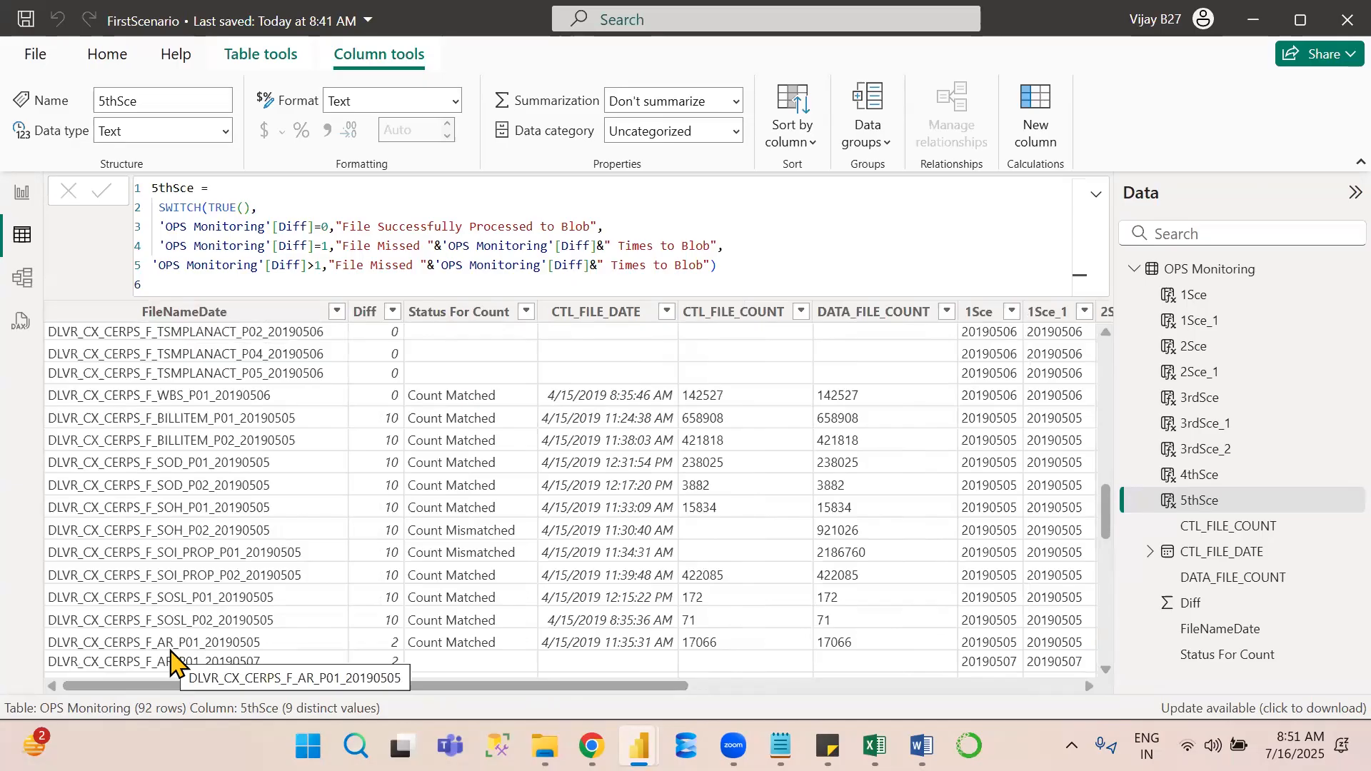
key("alt+Tab")
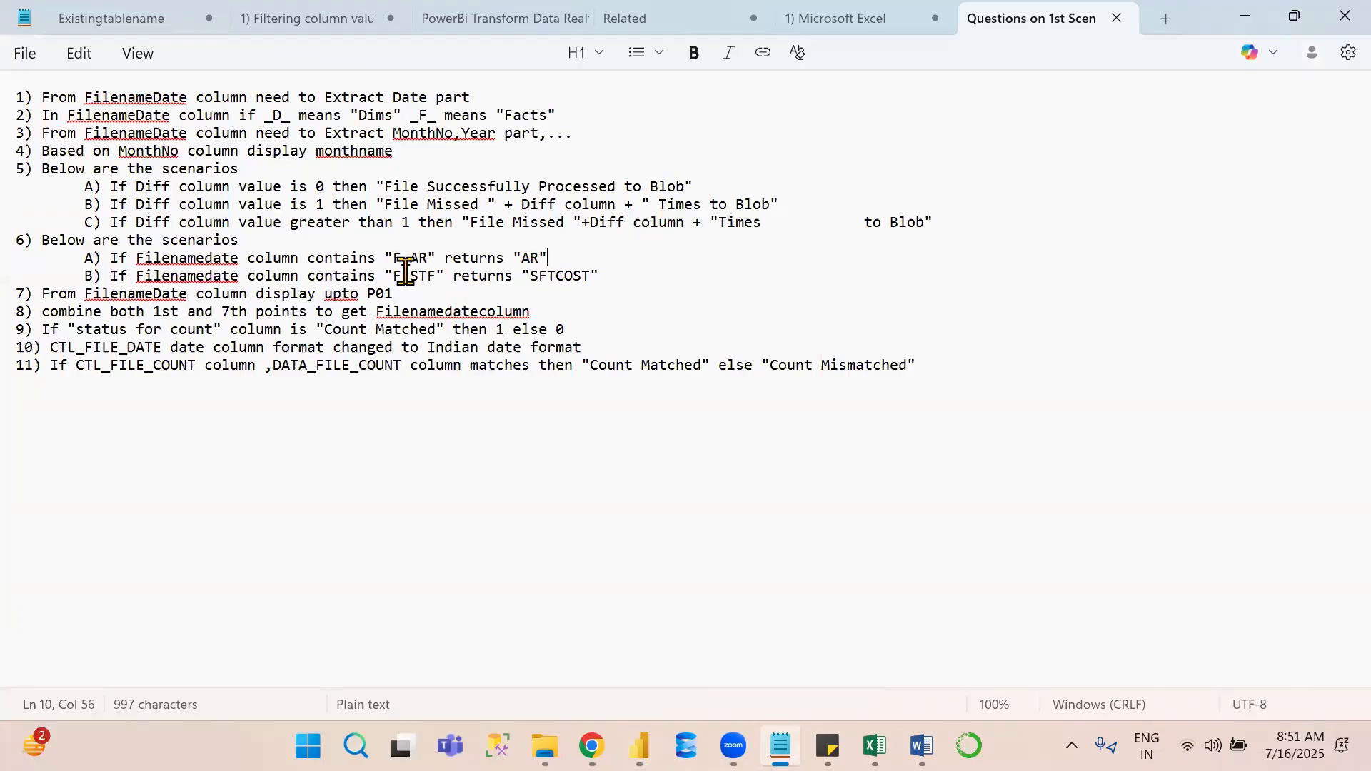
key("alt+Tab")
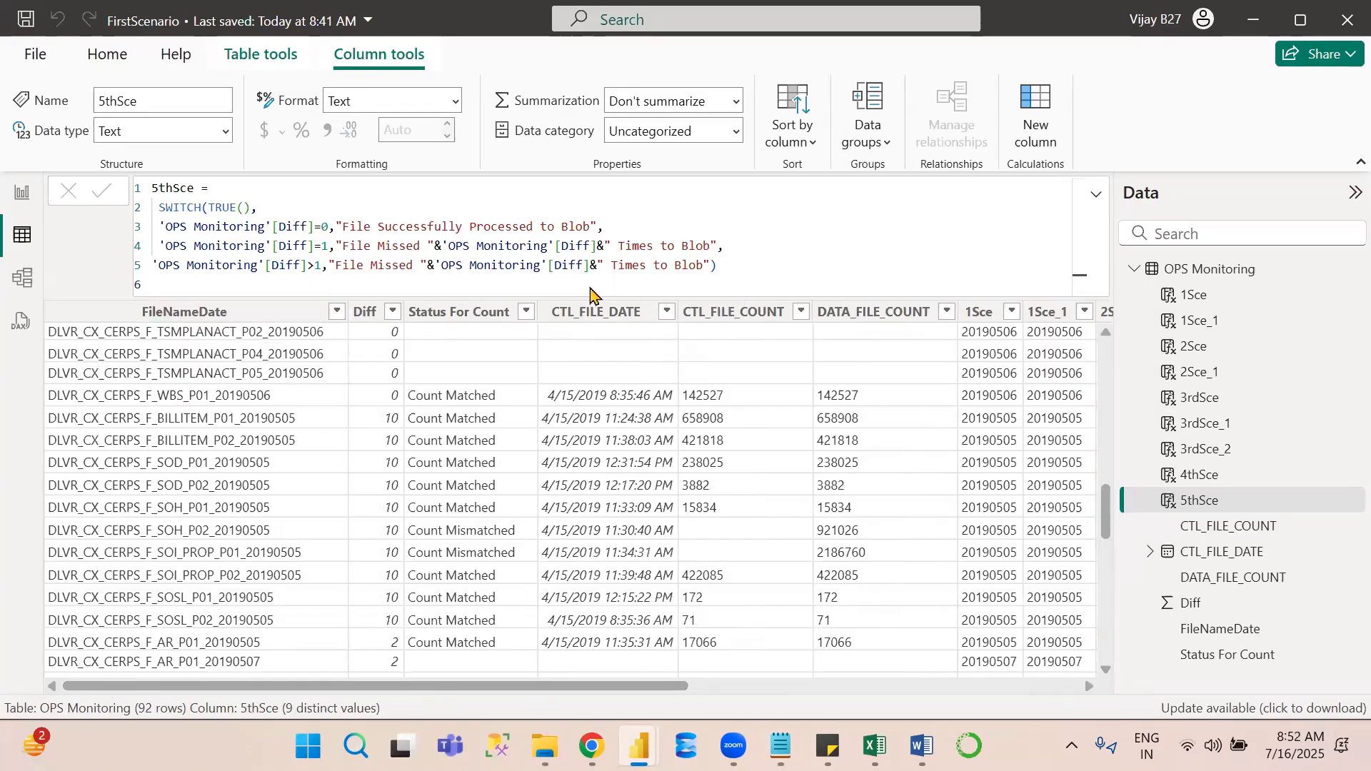
Add a new calculated column named 6thSce to the OPS Monitoring table.
left_click(1047, 100)
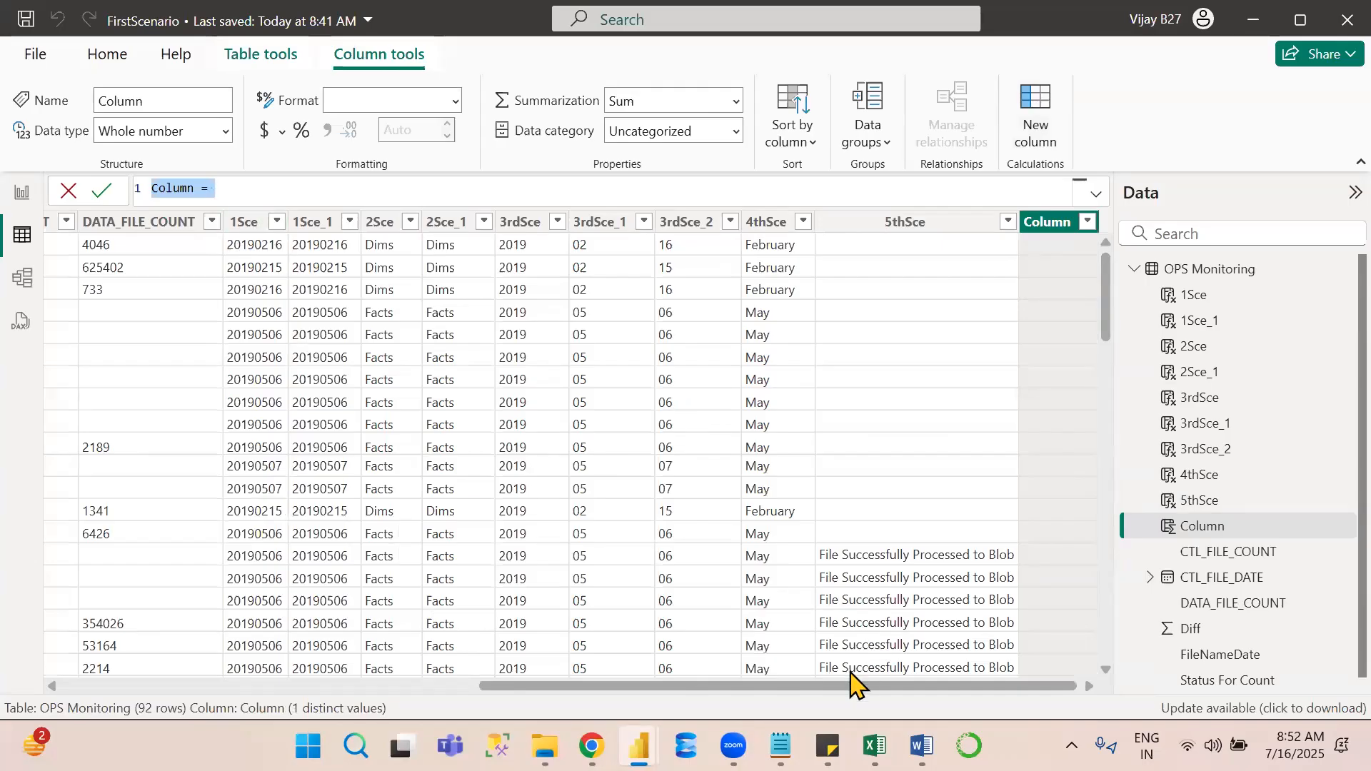
left_click(314, 687)
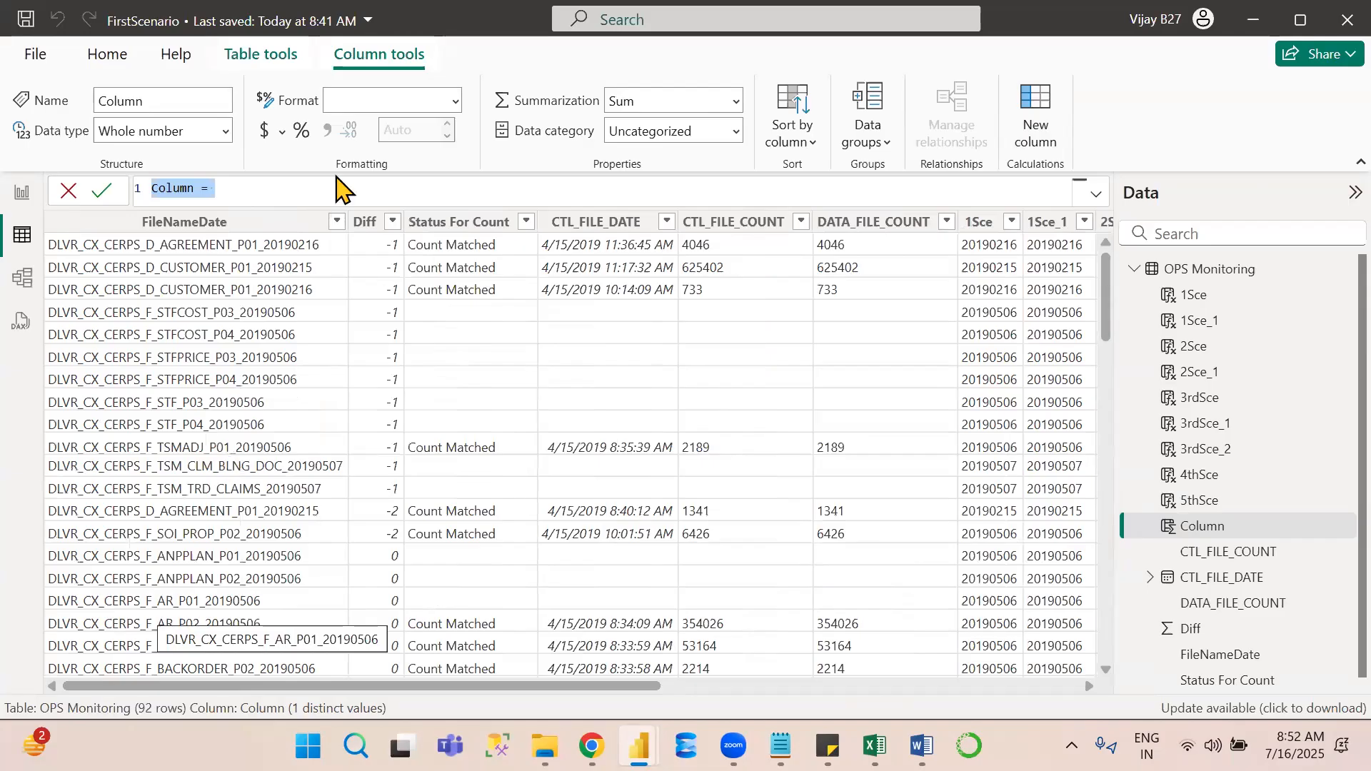
double_click(162, 186)
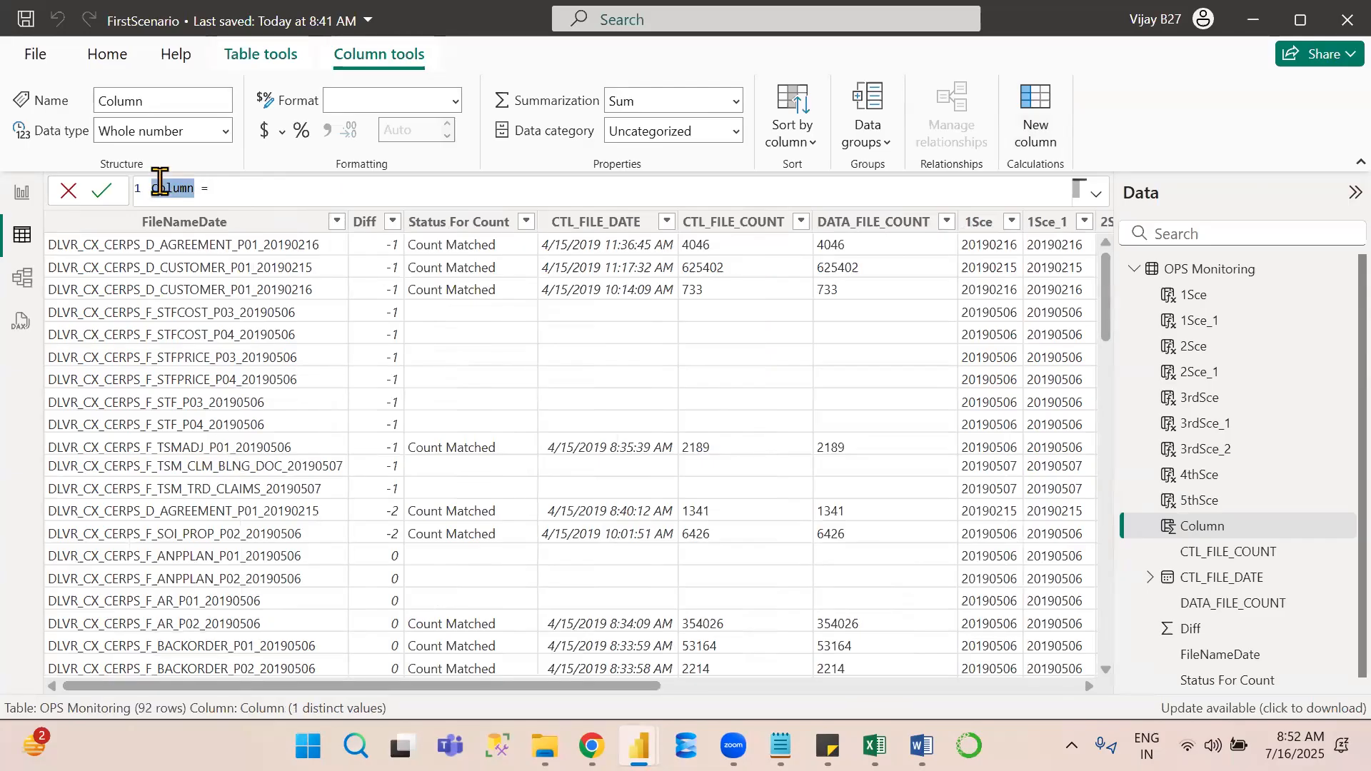
type("C")
type("thSc")
type("e")
key("End")
On a new formula line, start variable v1 as a SEARCH for "F_AR" within 'OPS Monitoring'[FileNameDate].
key("shift+Return")
type("var v1=")
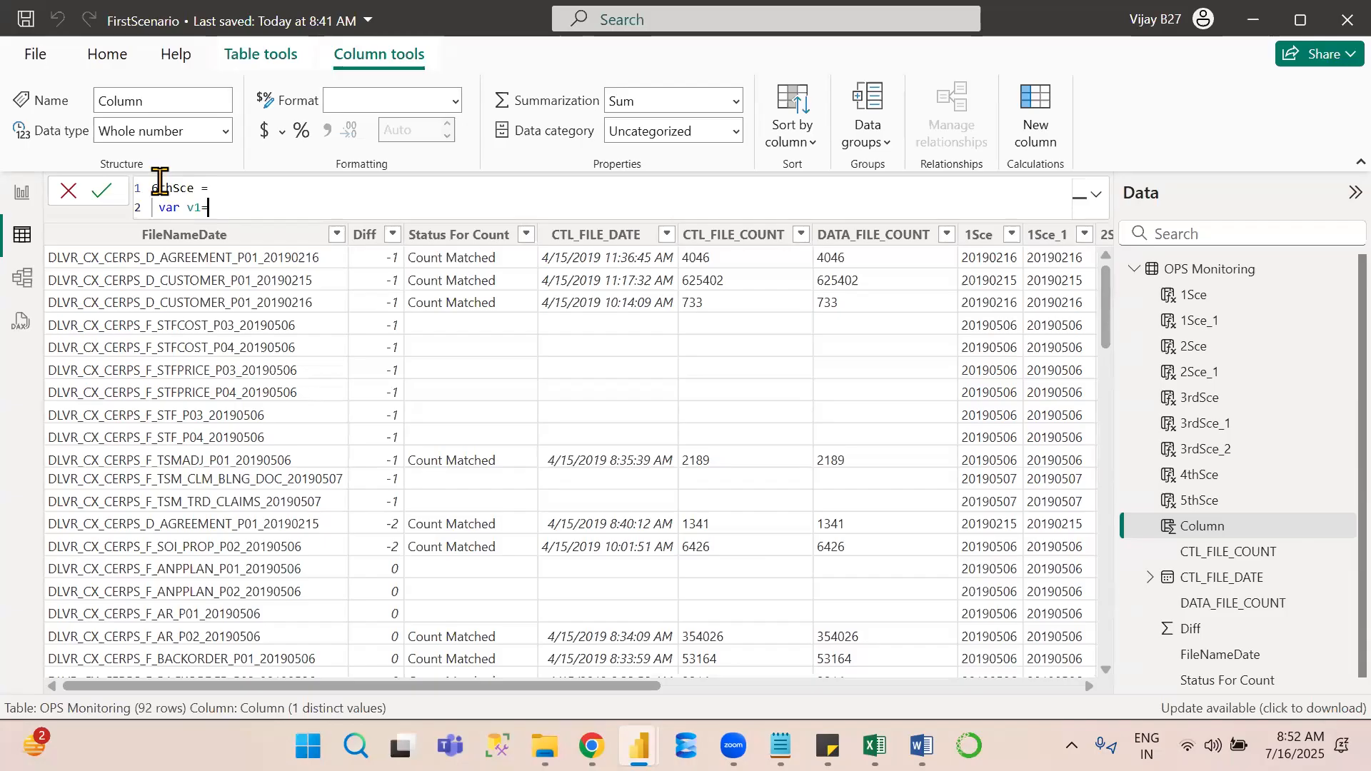
type("SEARCH(")
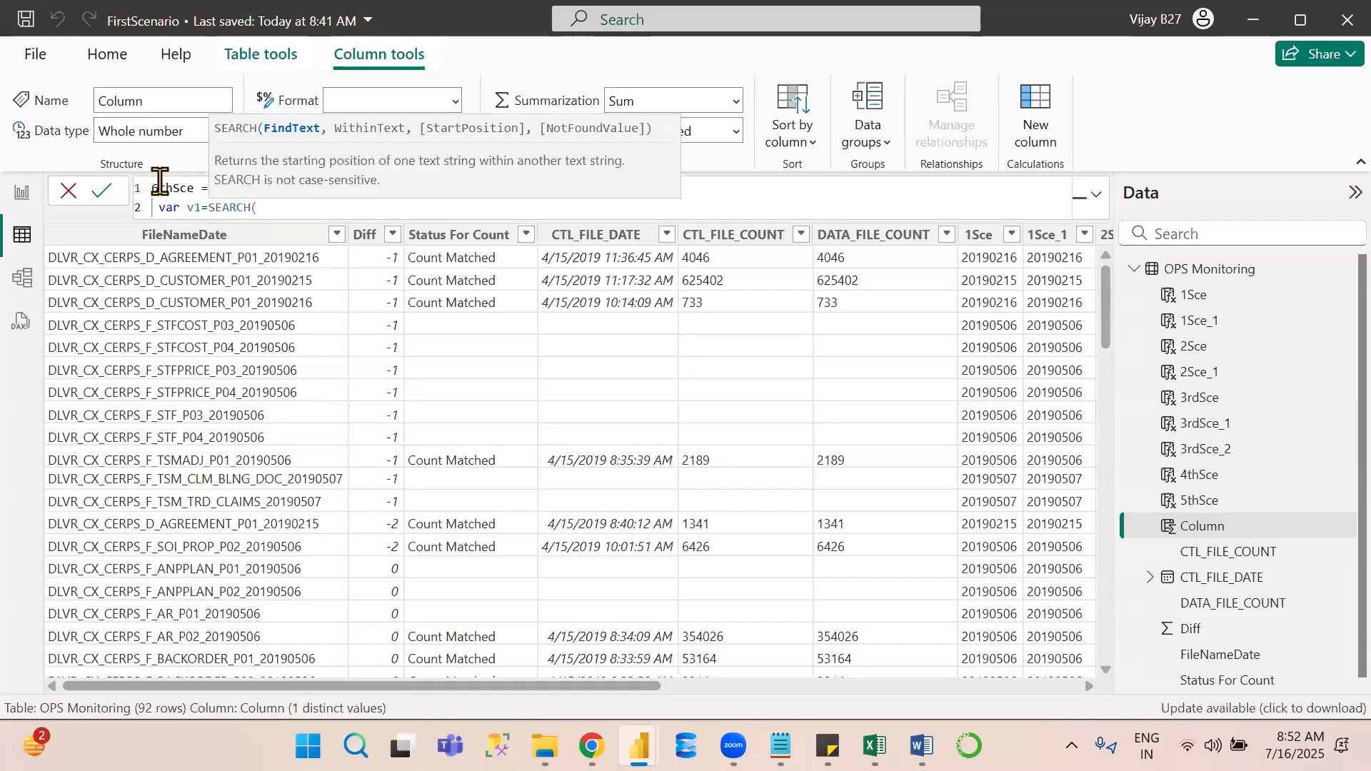
type("\"\"")
type("F")
type("_AR")
type("\",file")
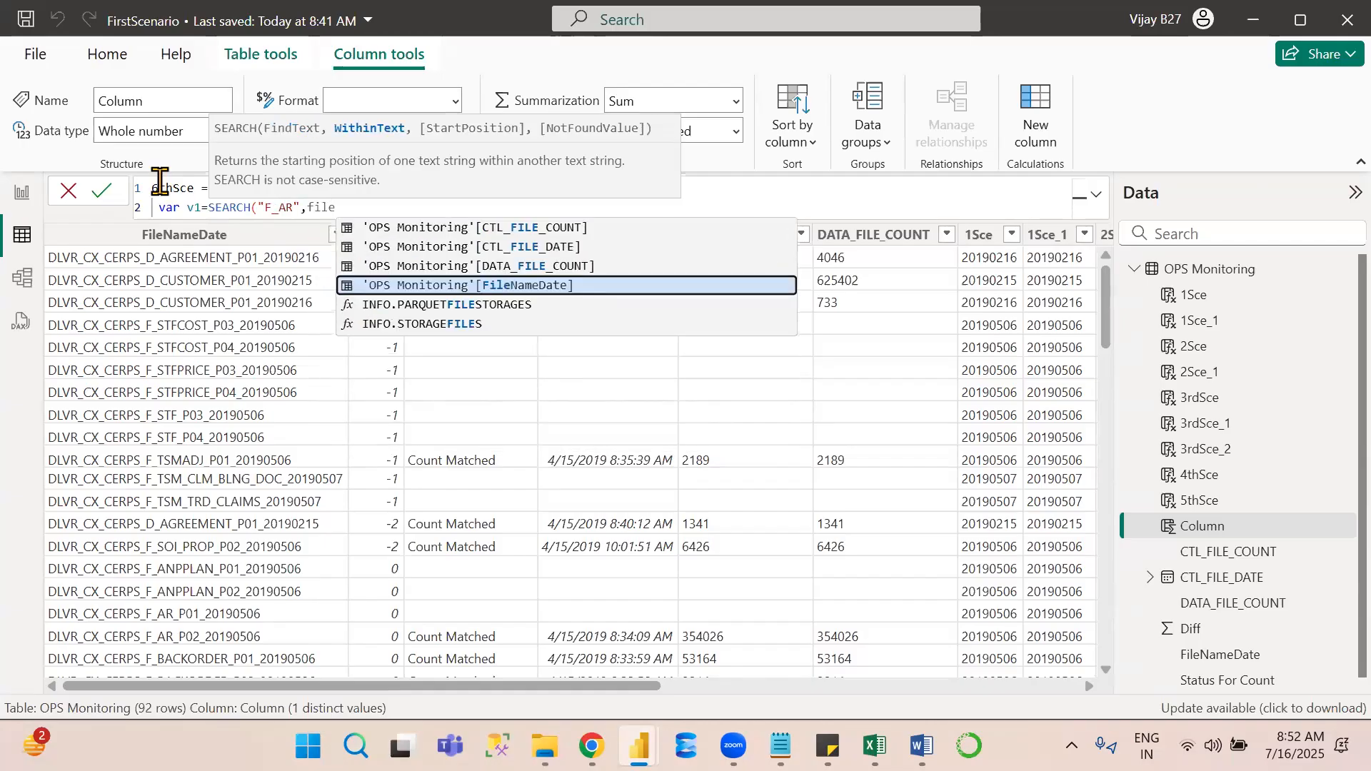
key("Tab")
type(",")
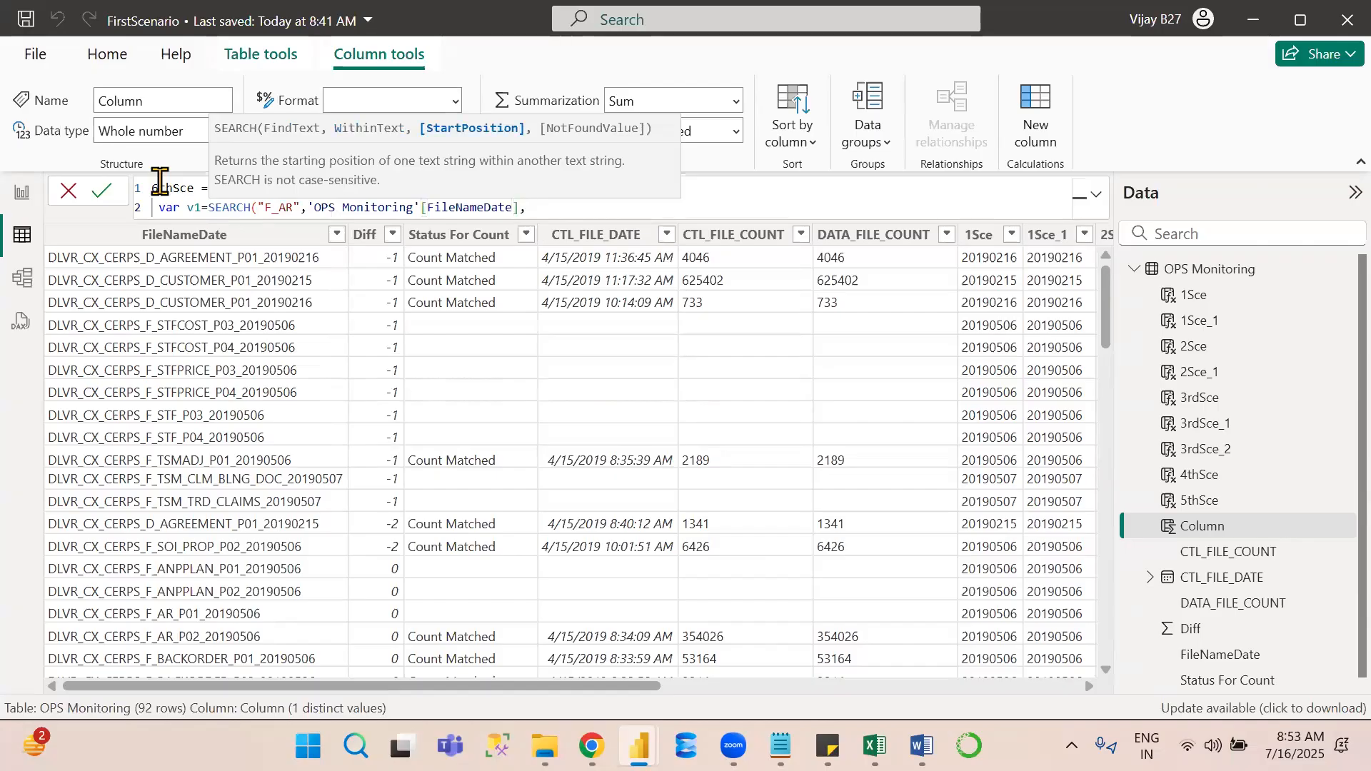
Finish the v1 SEARCH with start position 1 and not-found value 0, and add a new line below.
type(",1,0")
key("BackSpace")
key("BackSpace")
key("BackSpace")
key("BackSpace")
type("1,0")
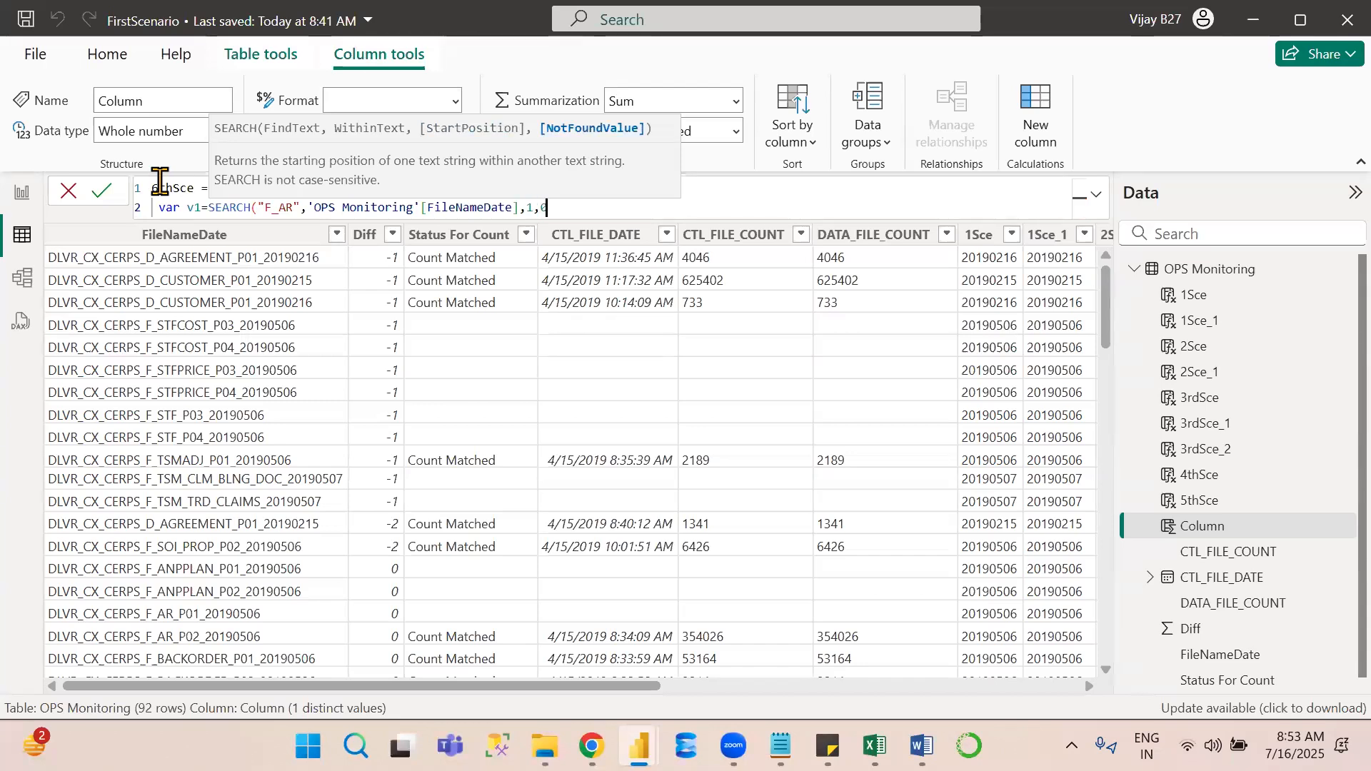
type(")")
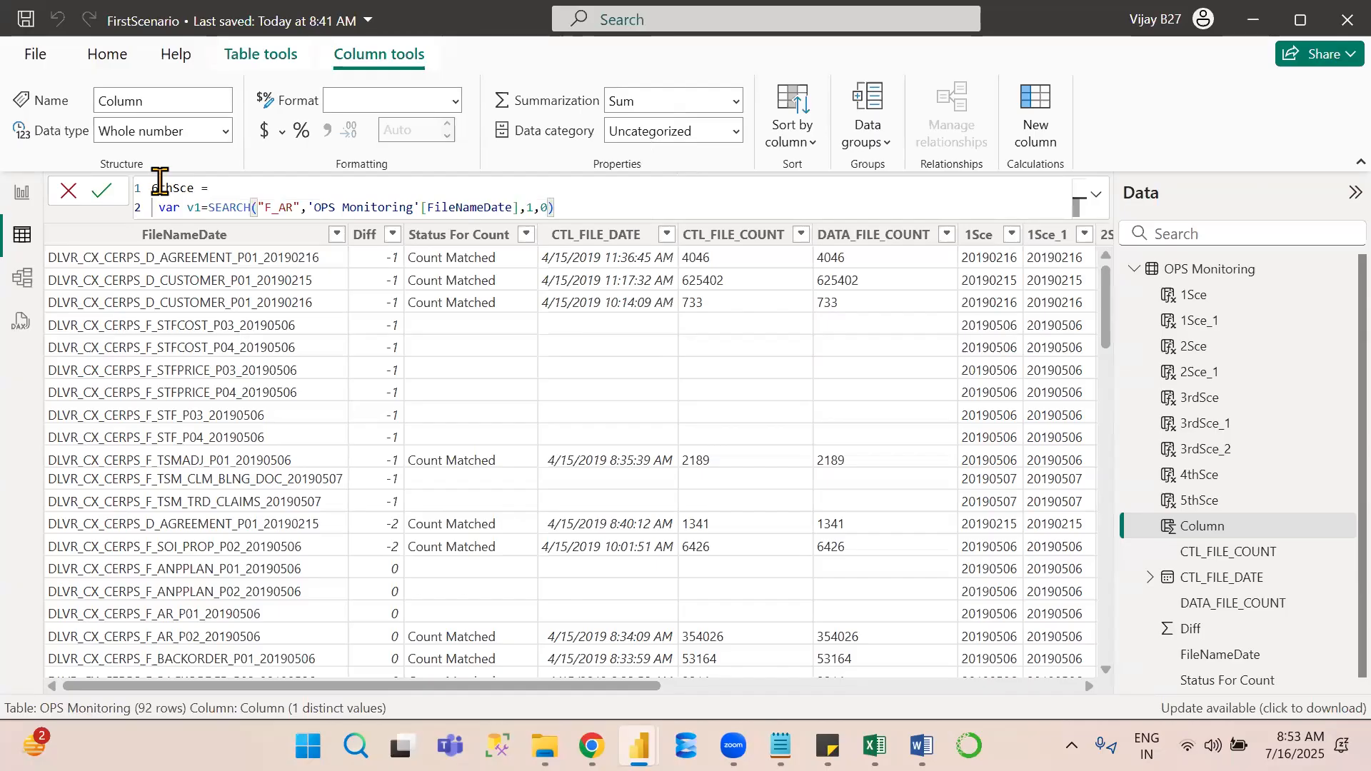
key("shift+Return")
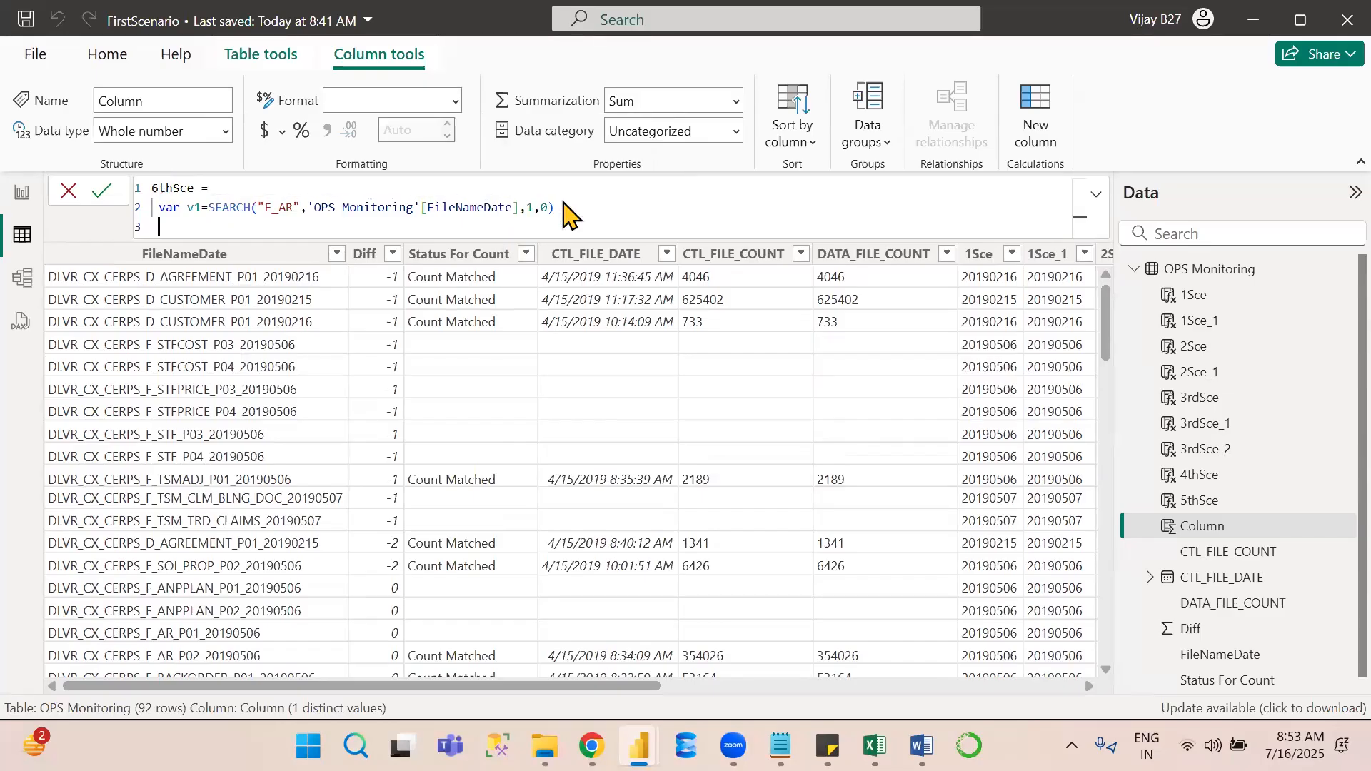
left_click(582, 211)
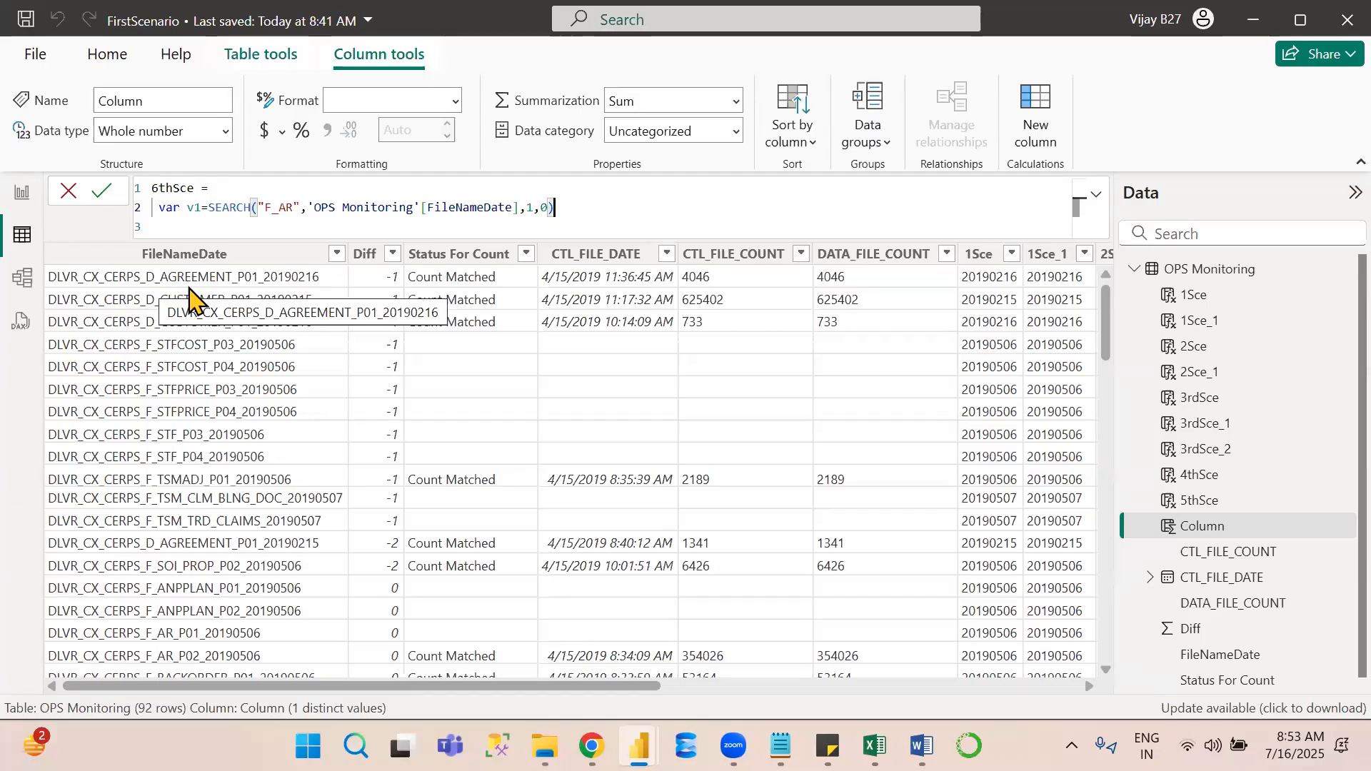
Start variable v2 as a SEARCH for "F_STF", checking the text against question 6 in Notepad.
left_click(188, 227)
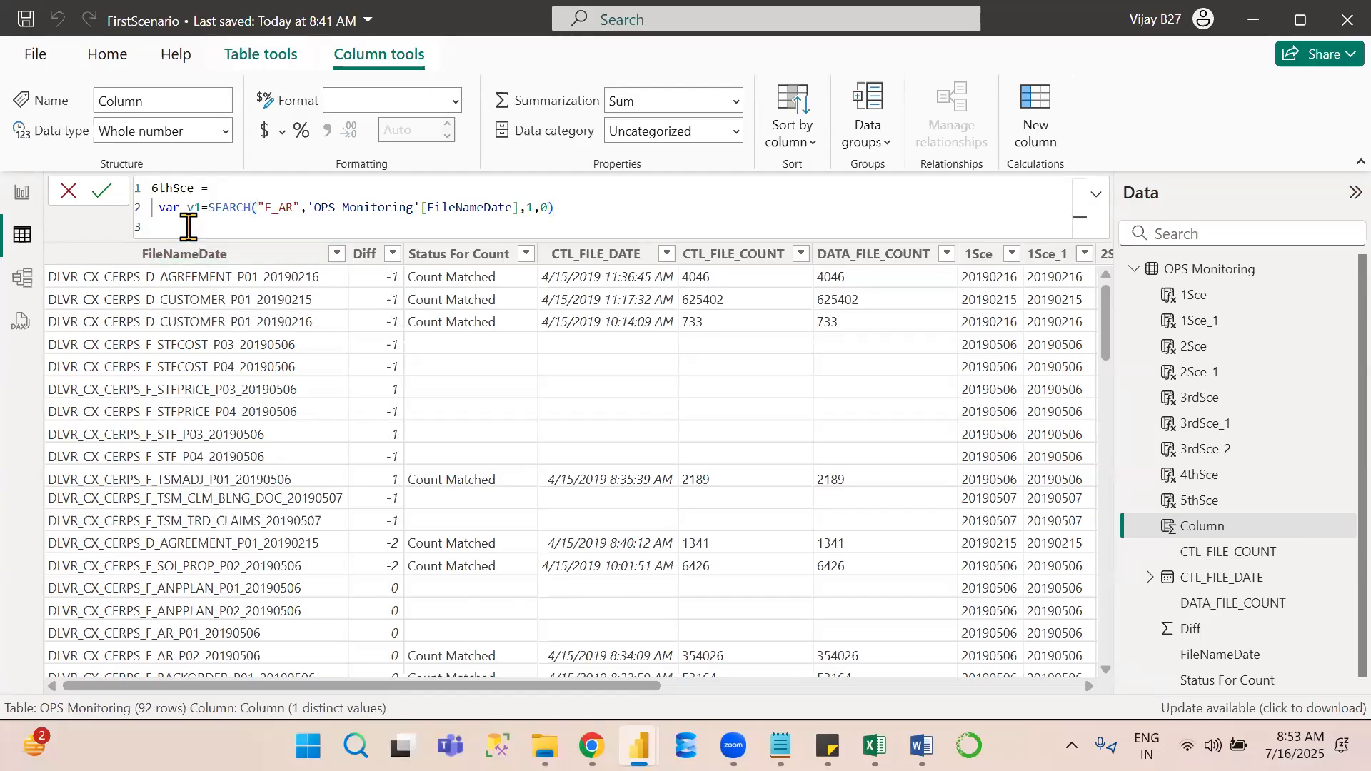
type("var v2=se")
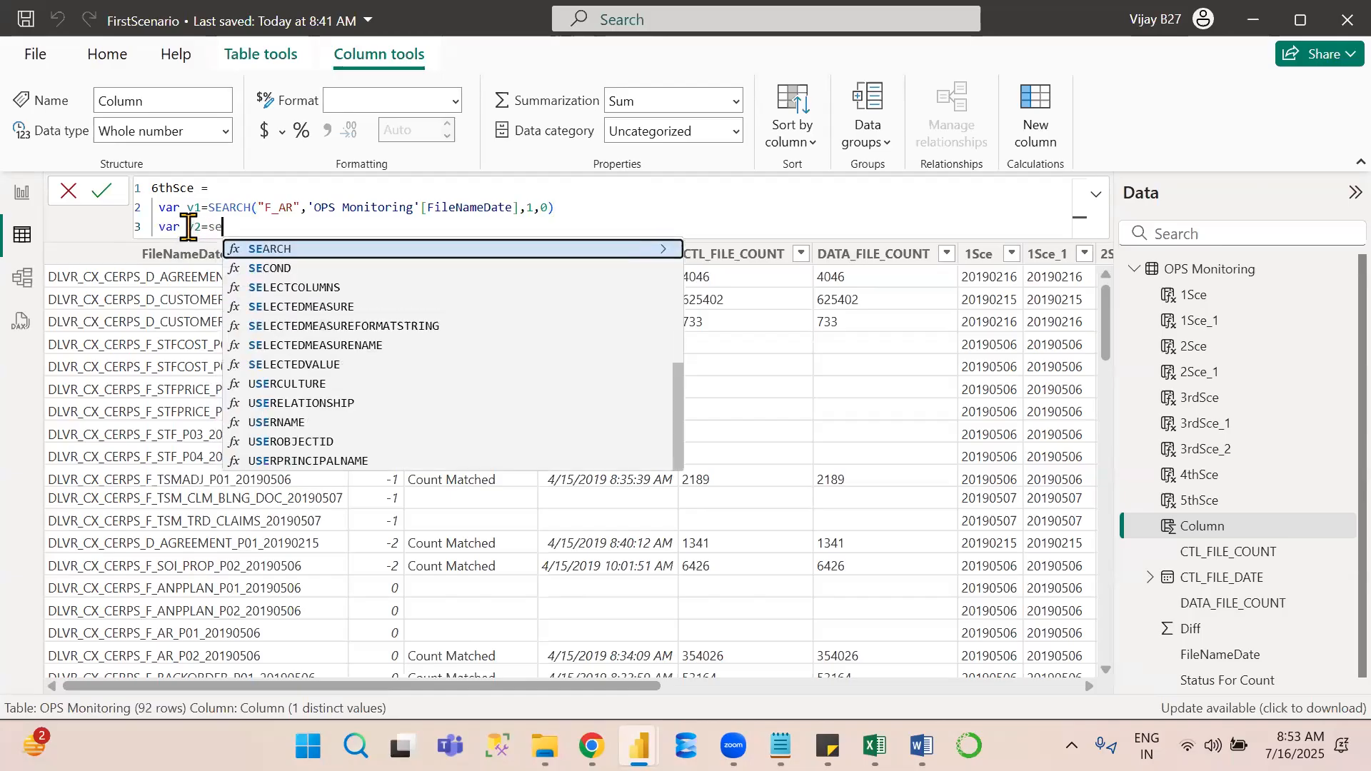
key("Tab")
type("\"\"")
type("F")
type("_SFT")
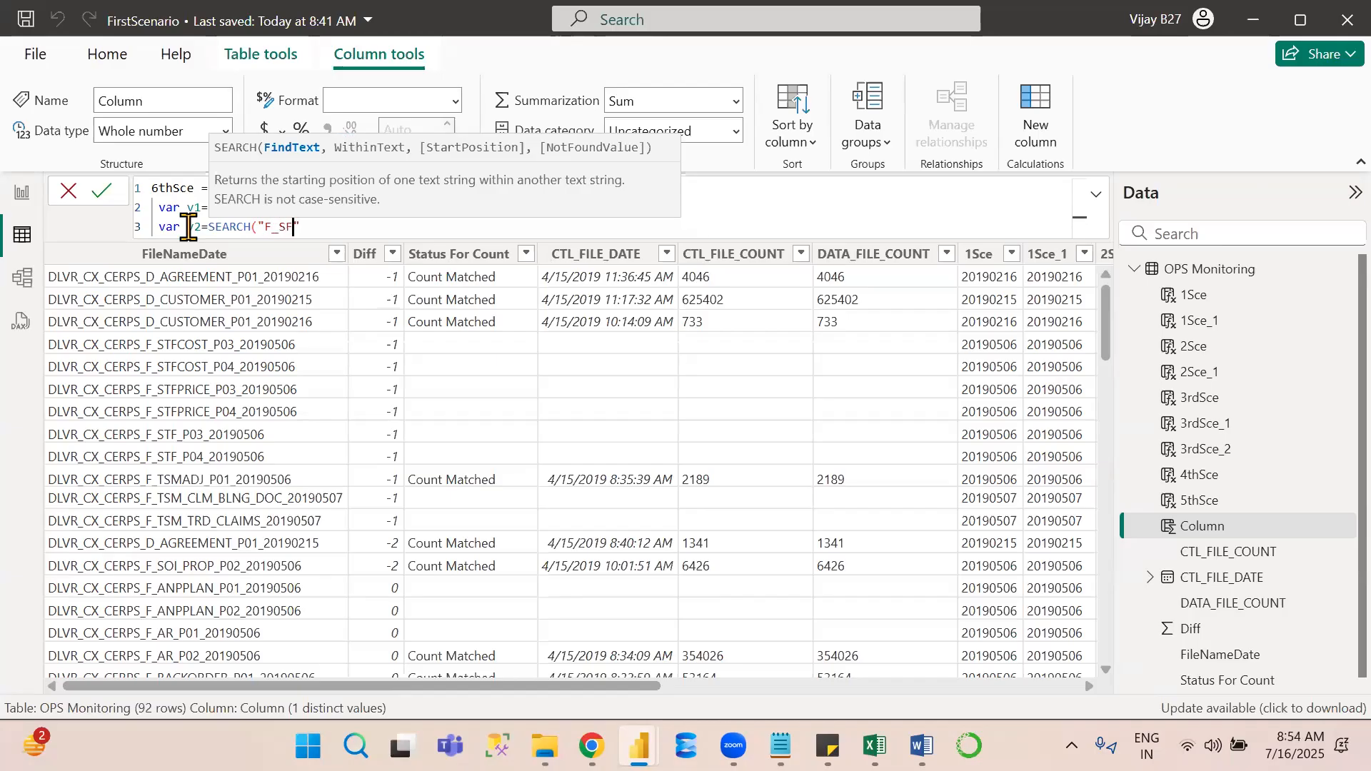
key("BackSpace")
key("BackSpace")
key("BackSpace")
key("alt+Tab")
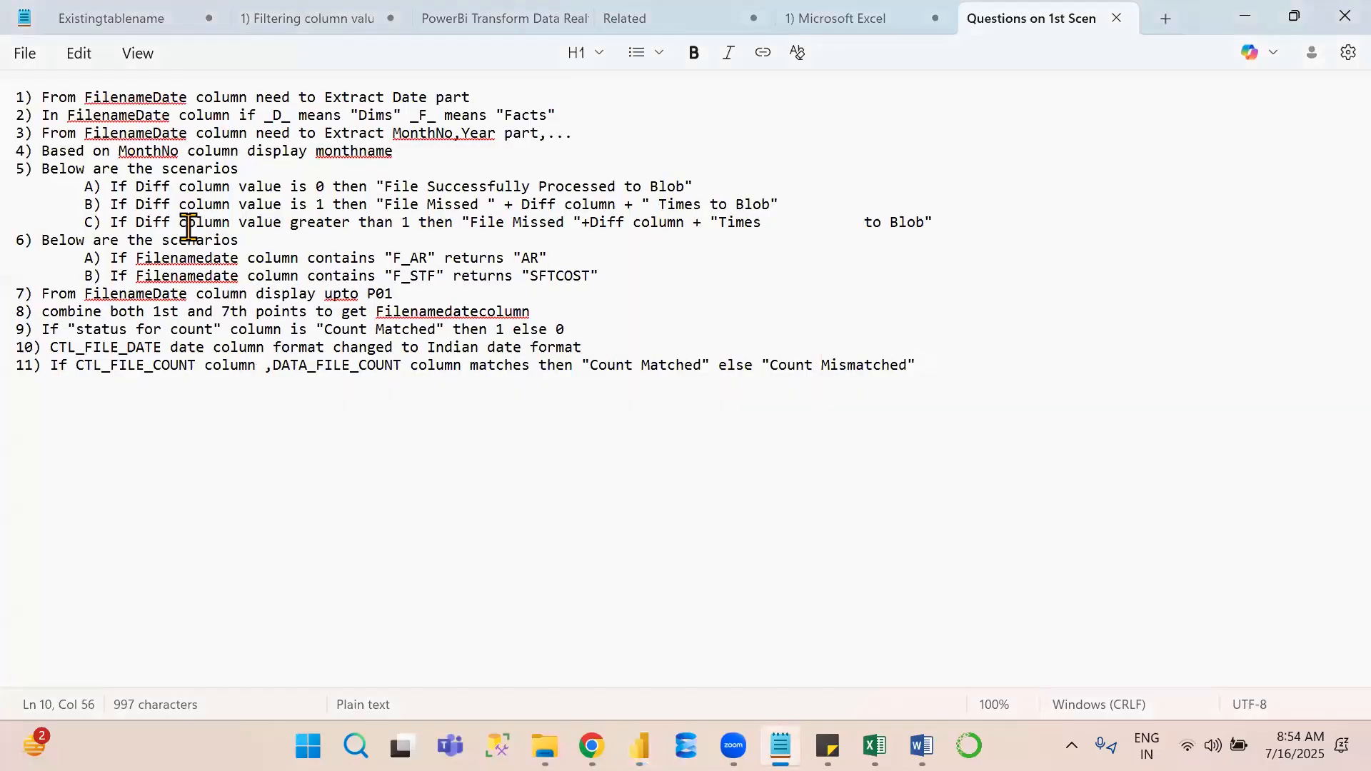
key("alt+Tab")
key("BackSpace")
key("BackSpace")
type("TF")
key("alt+Tab")
key("alt+Tab")
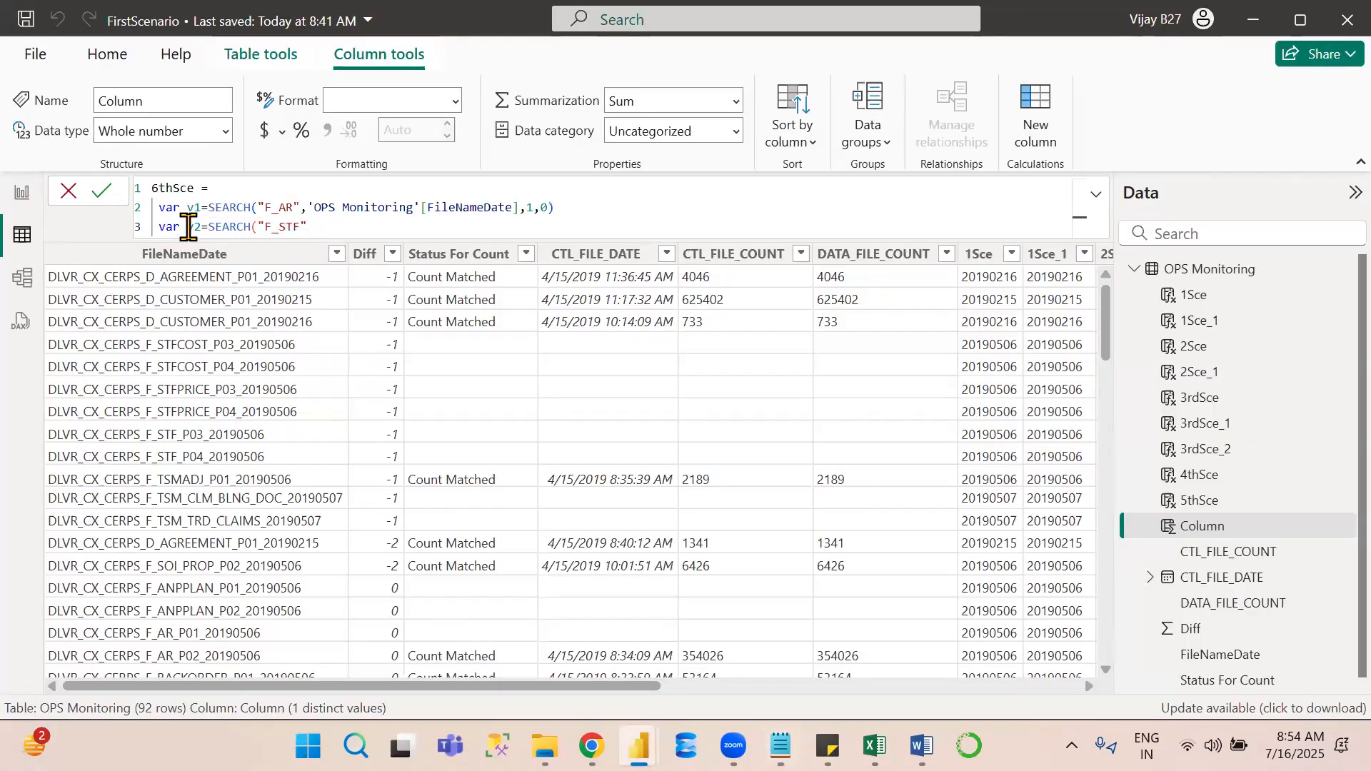
Complete the v2 SEARCH with 'OPS Monitoring'[FileNameDate], start position 1 and not-found value 0, and add a new line.
type(",")
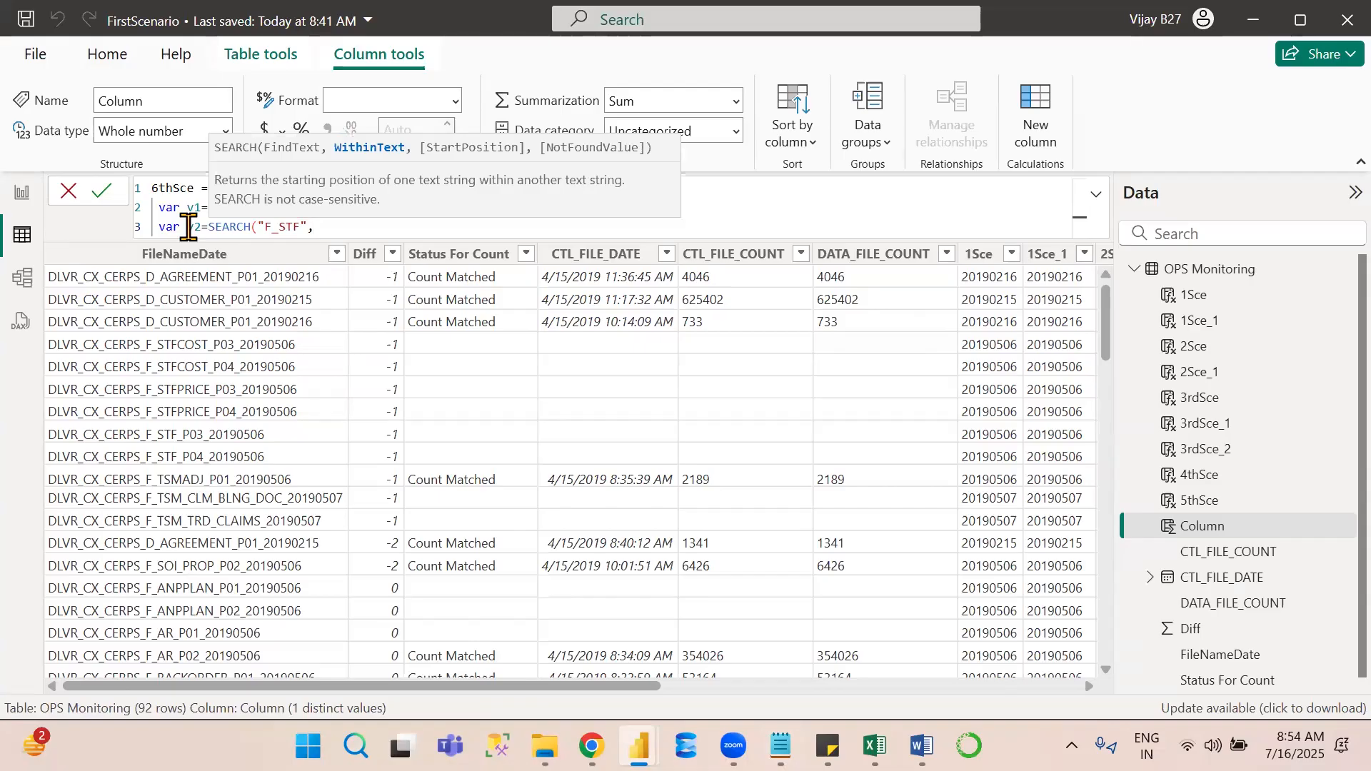
type("file")
key("Tab")
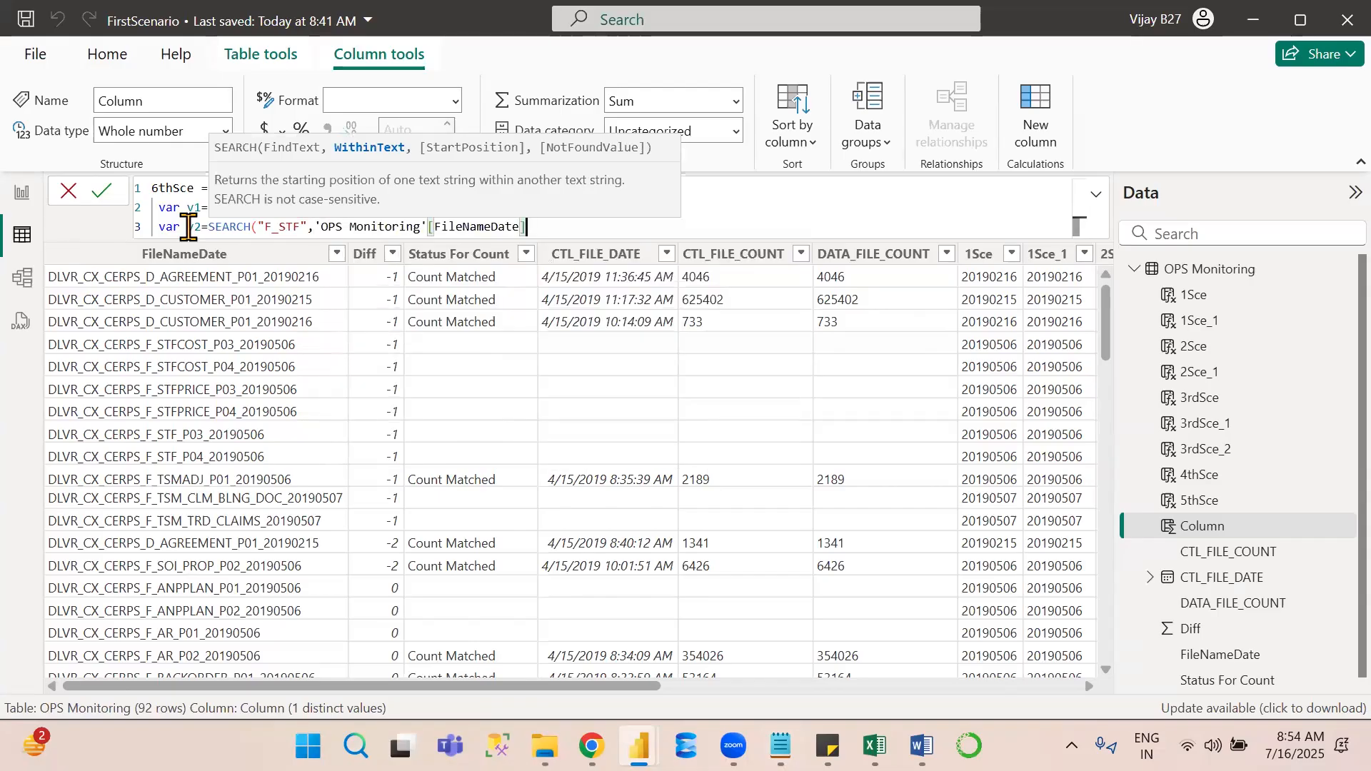
type(",")
type("1")
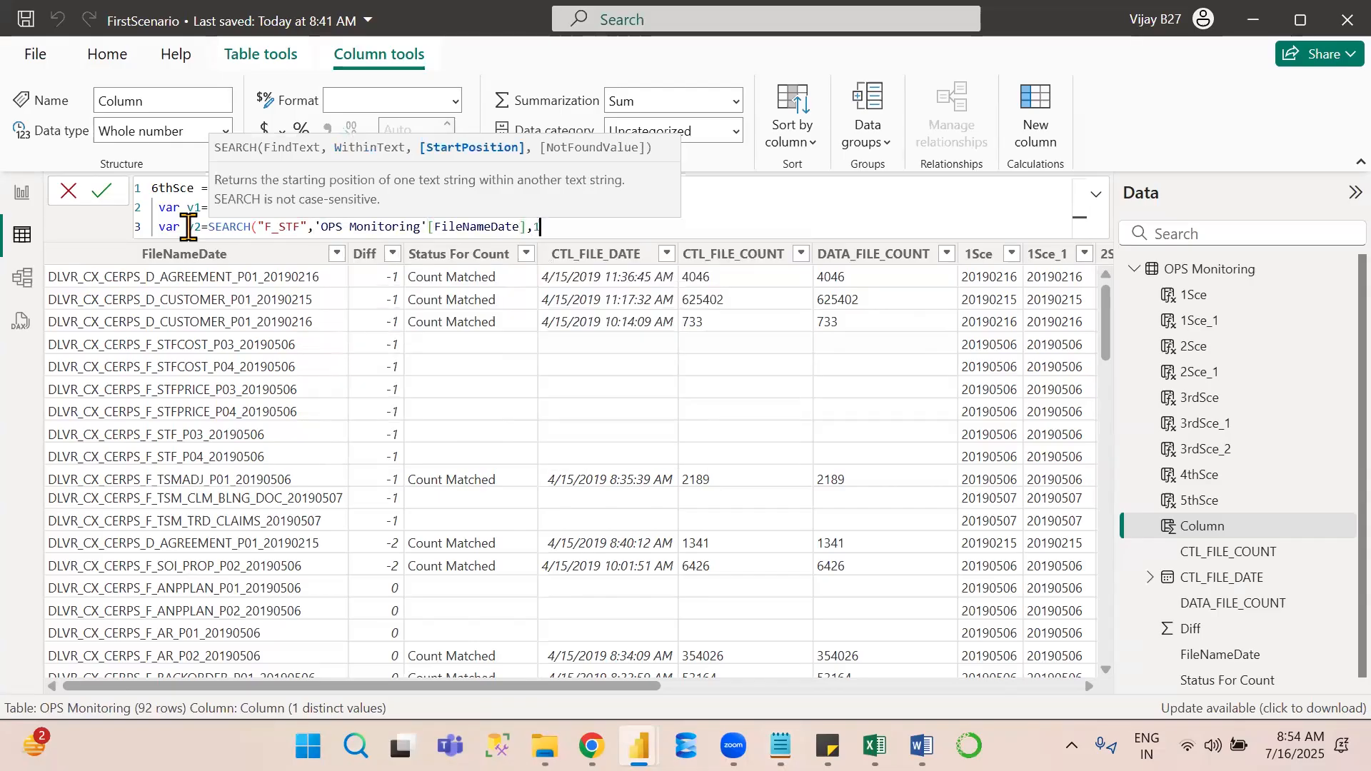
type(",0)")
key("shift+Return")
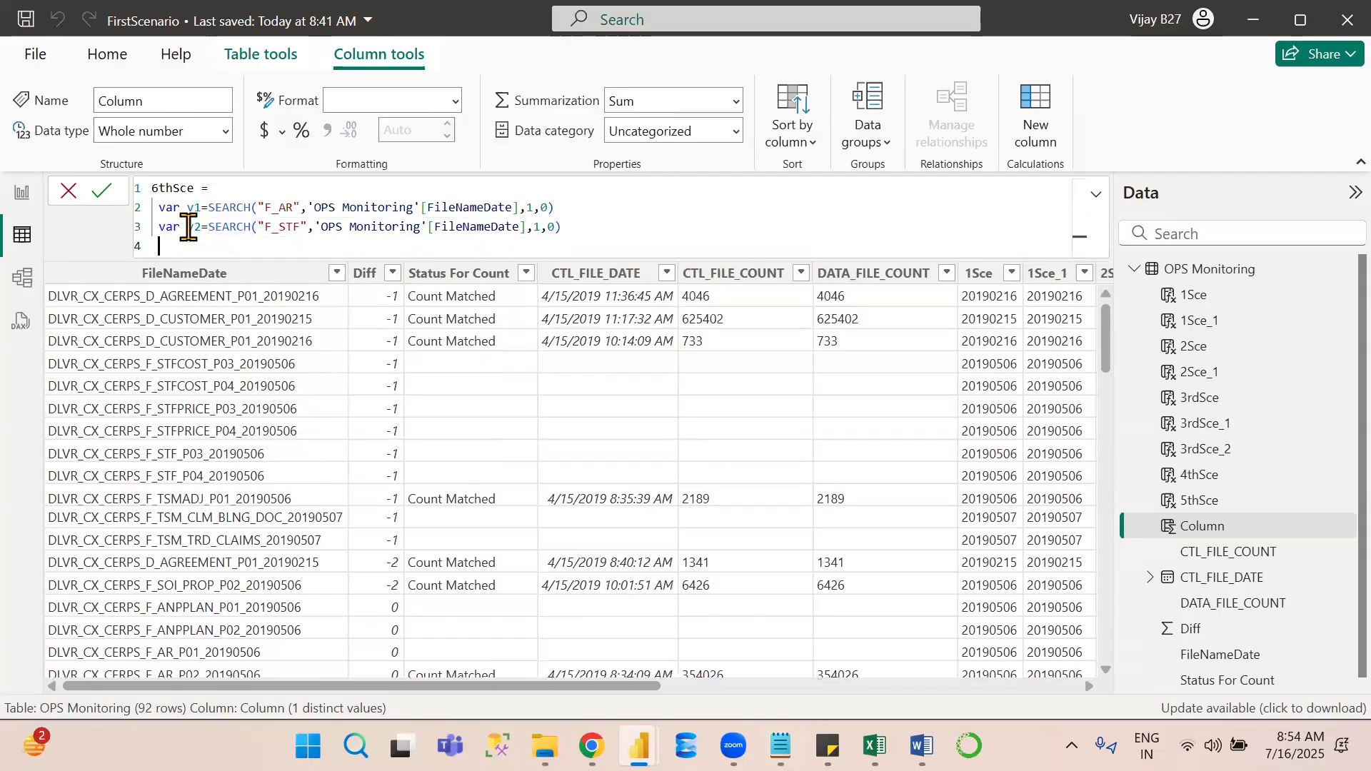
Start variable v3 as SWITCH(TRUE(), and open a new line for its conditions.
type("var v3=sw")
key("Tab")
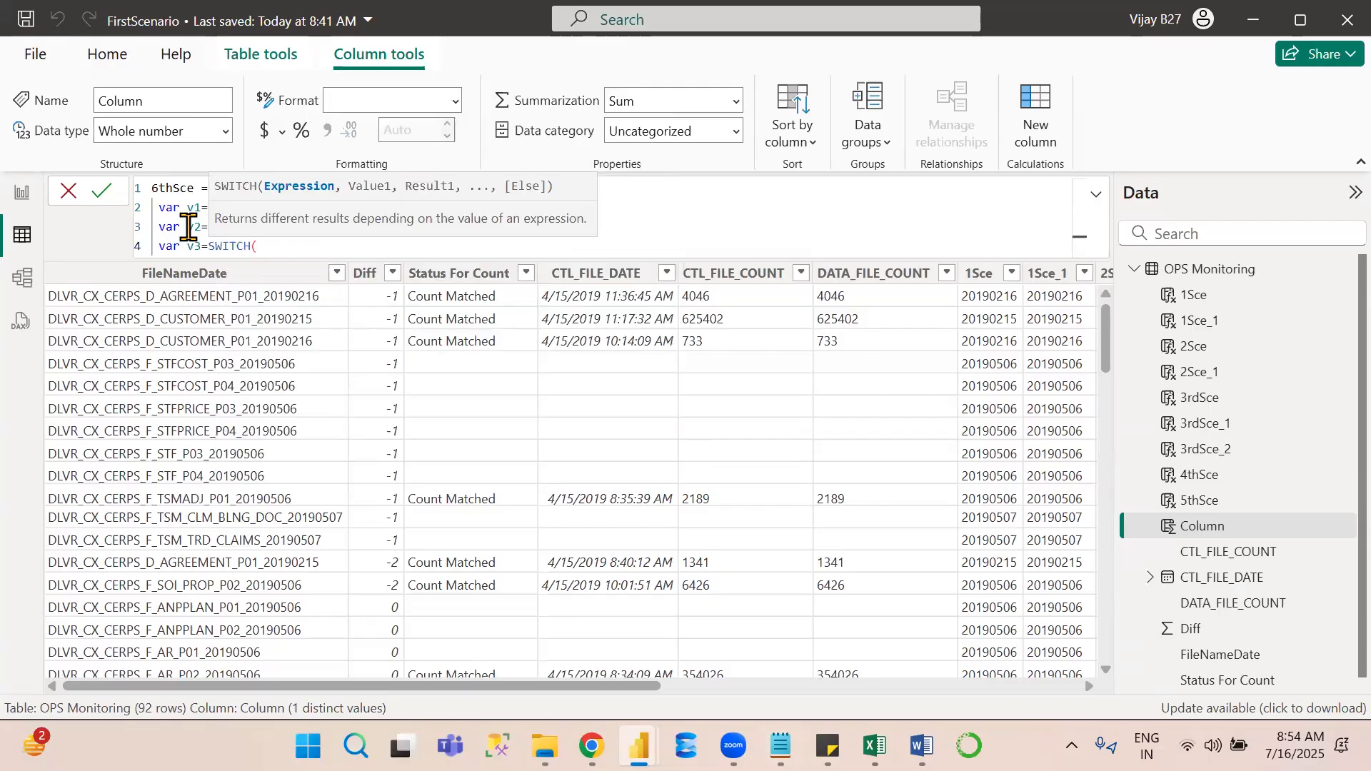
type("t")
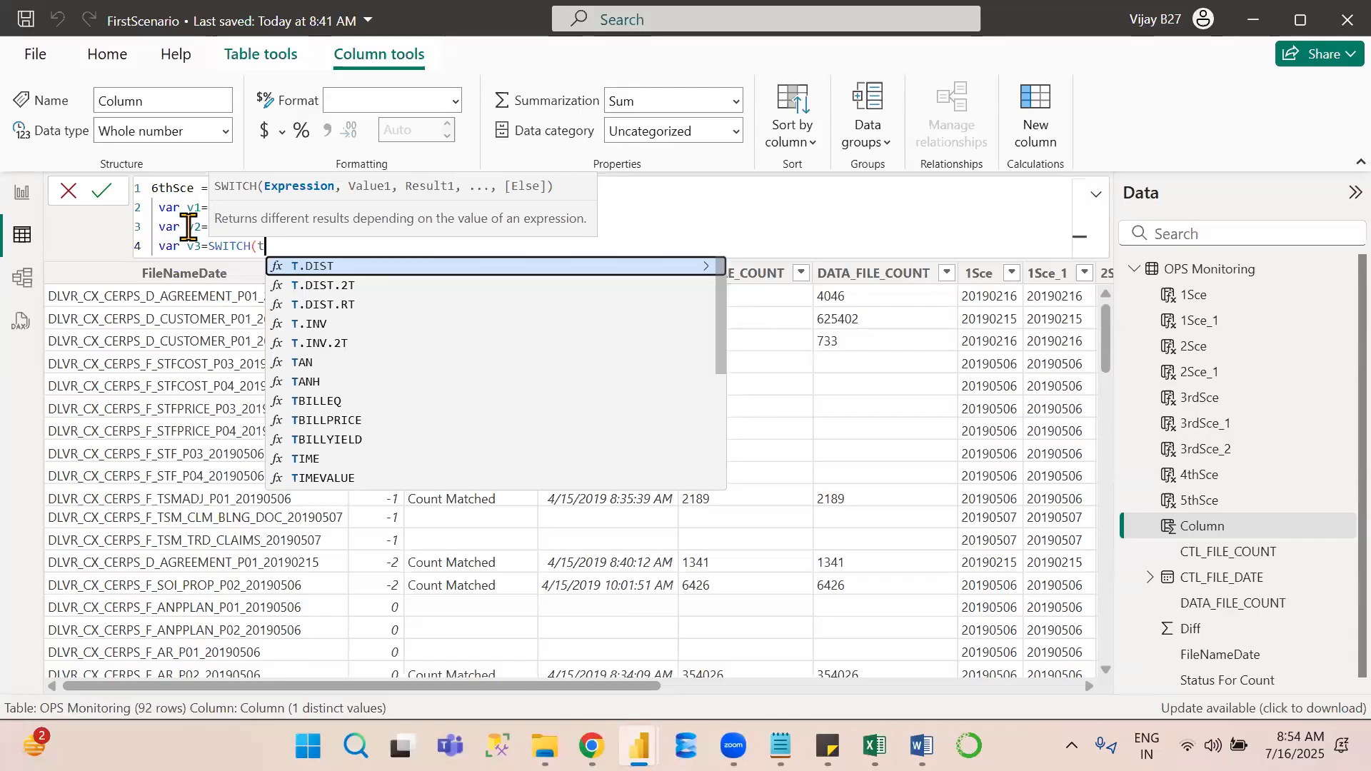
type("rue")
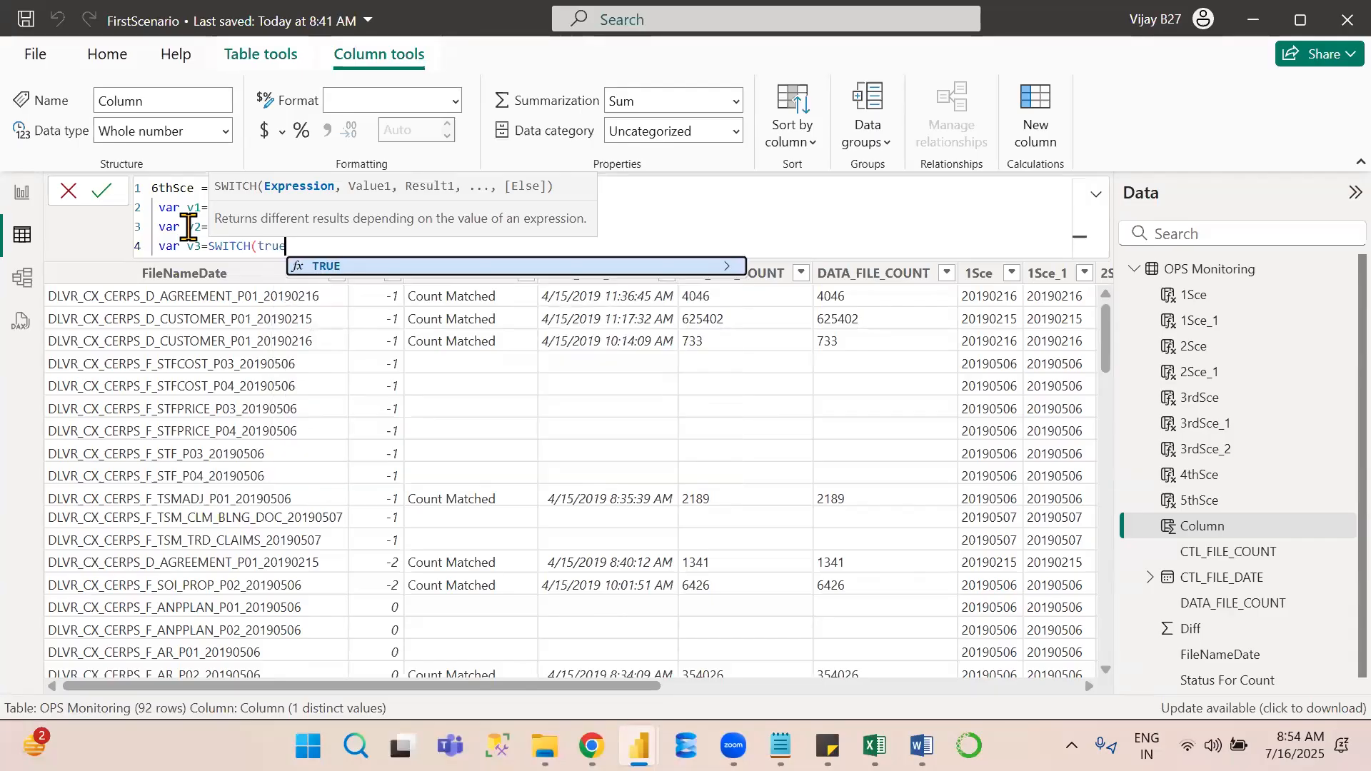
key("Tab")
type("),")
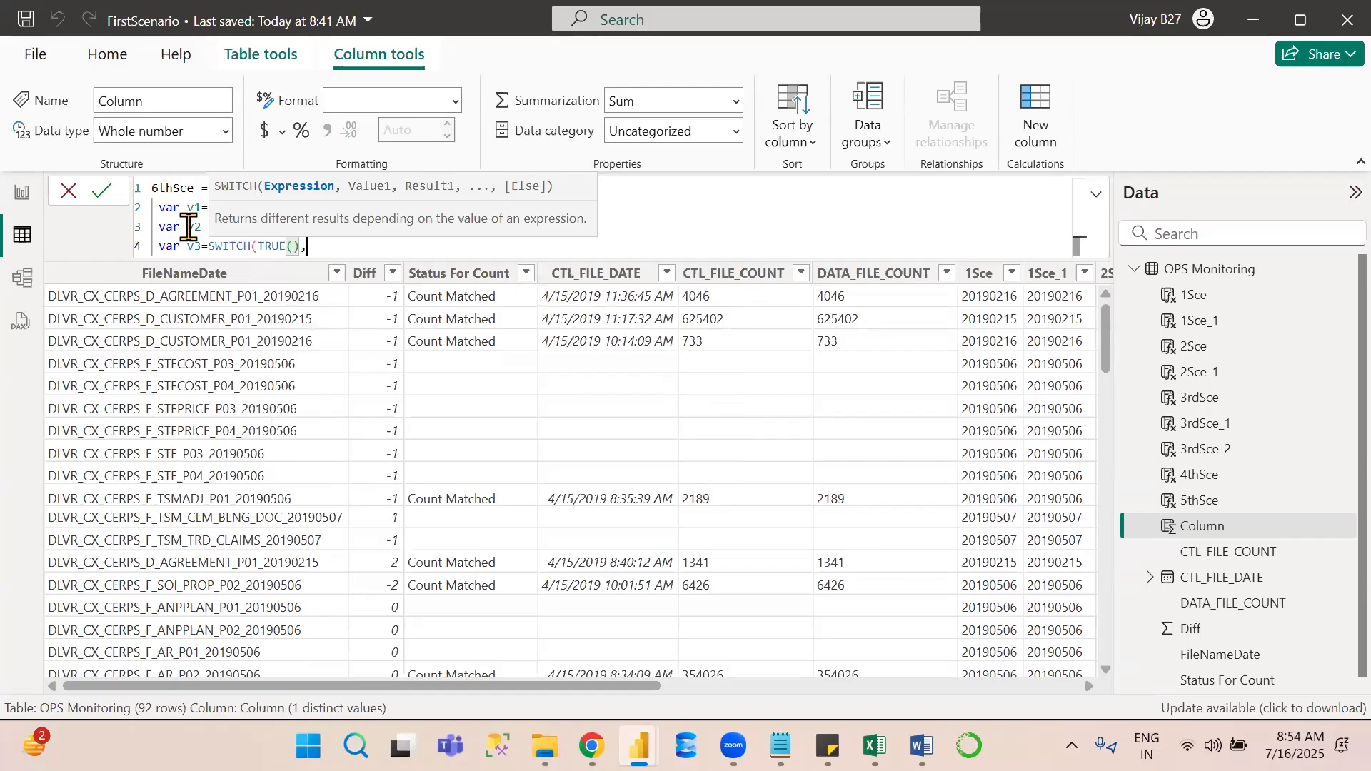
key("shift+Return")
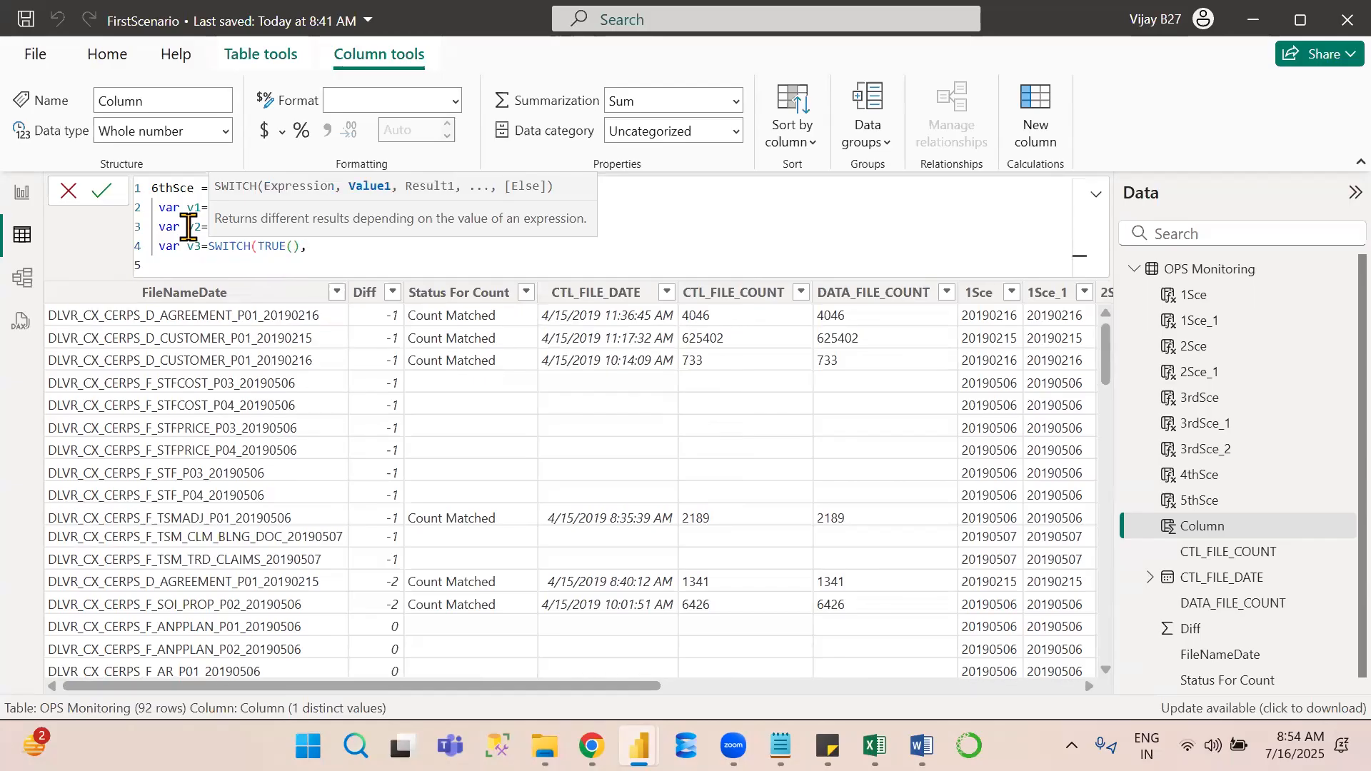
key("Escape")
Add the first SWITCH condition v1>0 with the result "AR", followed by a comma and a new line.
type("v1")
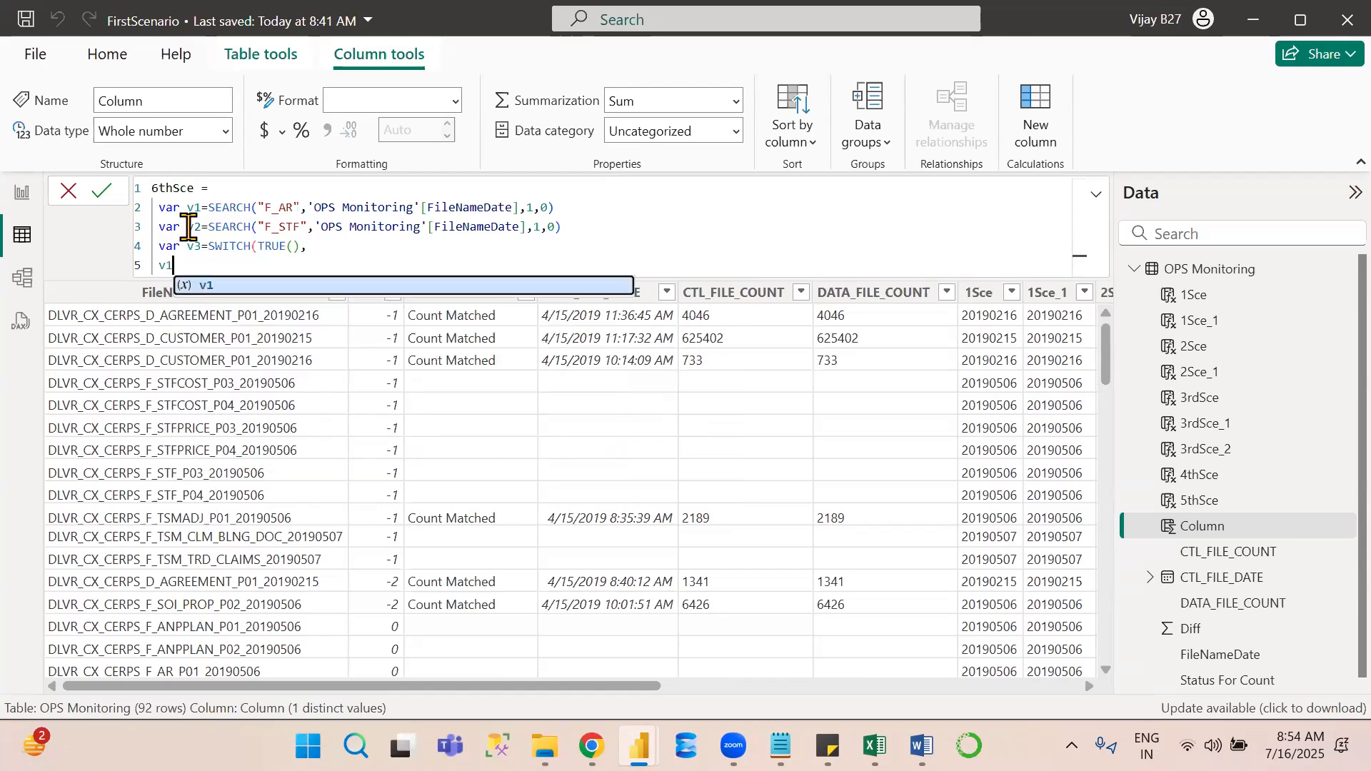
type(">0")
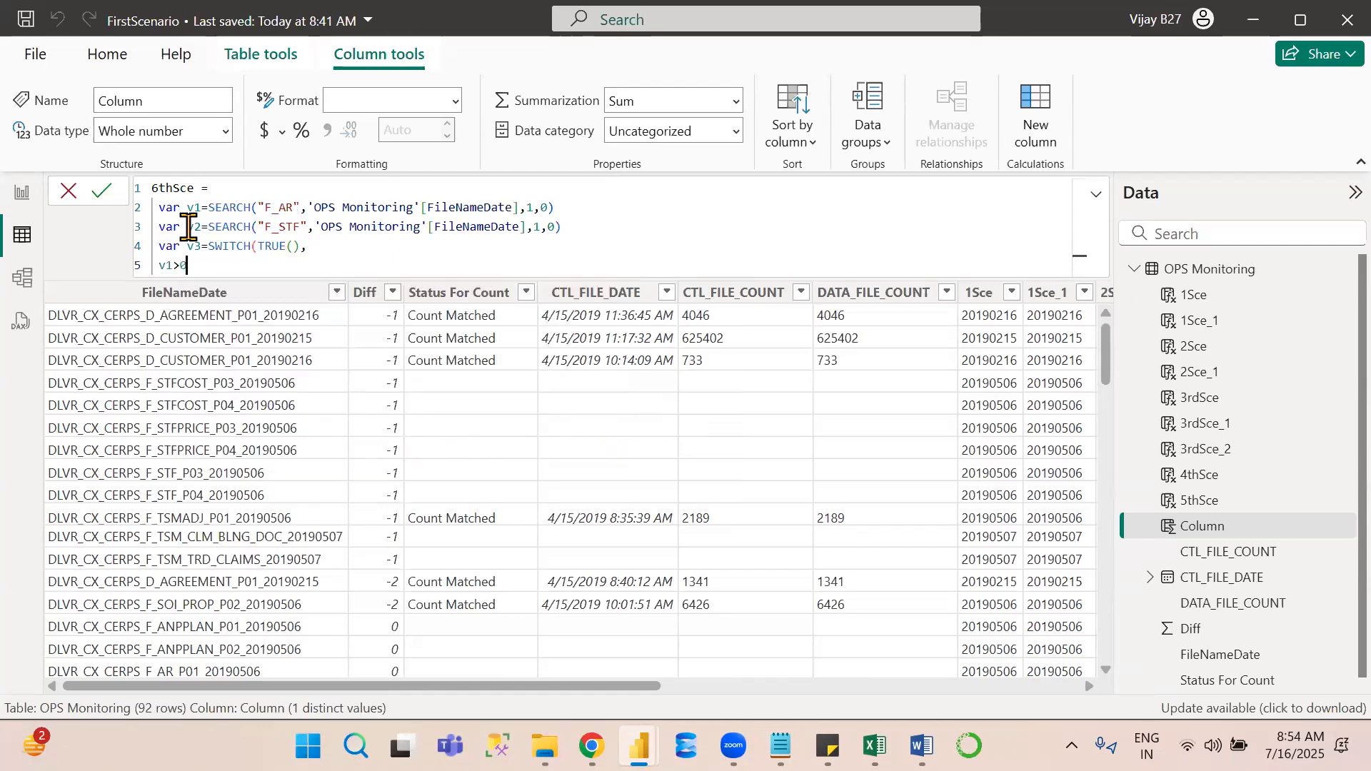
type(",")
type(",")
type("\"\"AR,")
key("shift+Return")
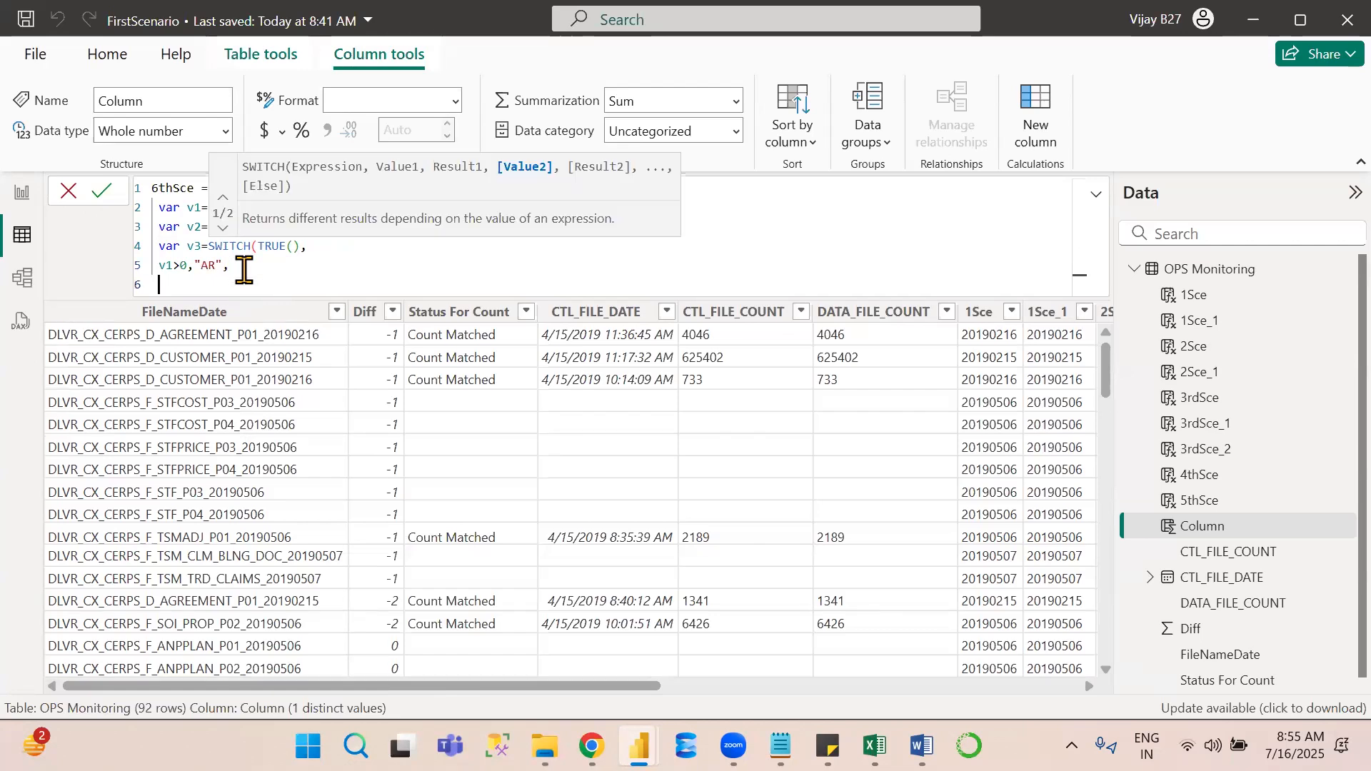
Add the second SWITCH condition v2>0 with the result "SFTCOST" and close the SWITCH function.
type("v2>0")
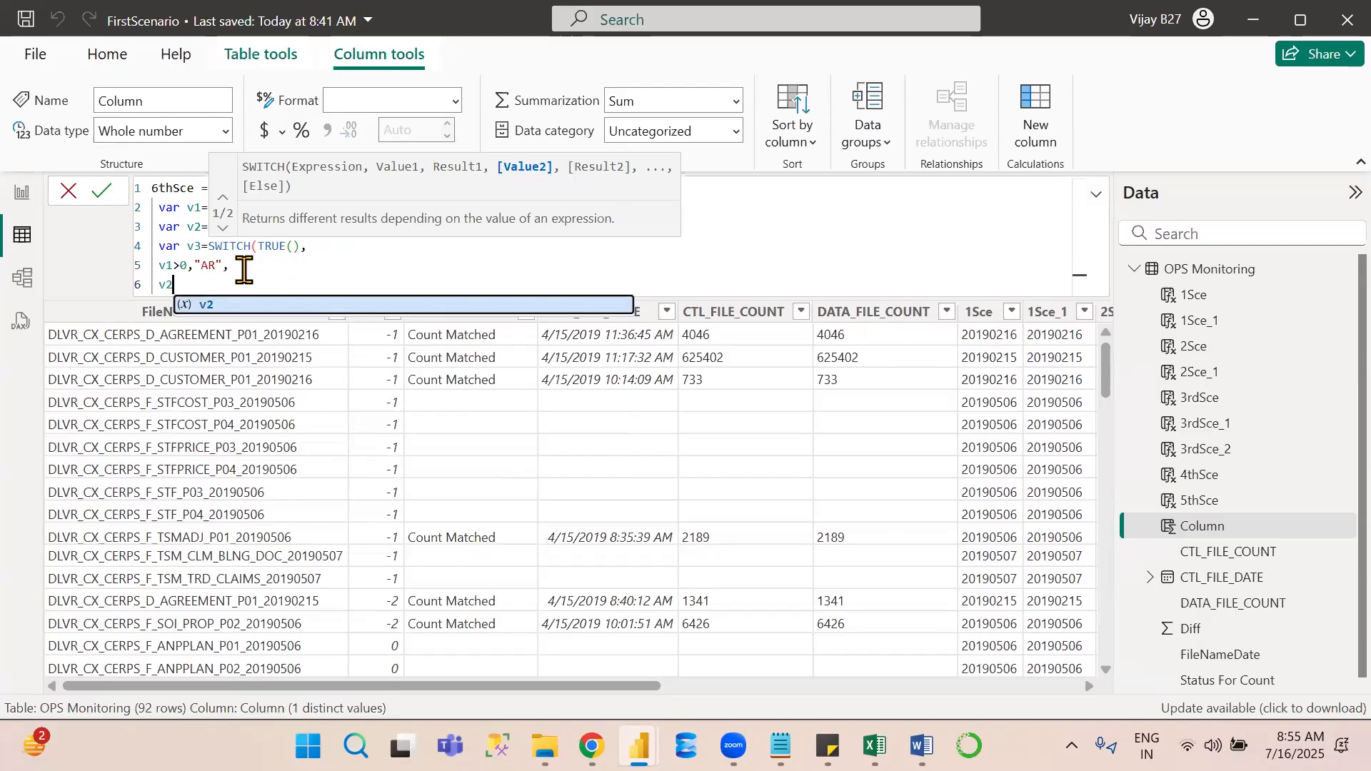
type(",")
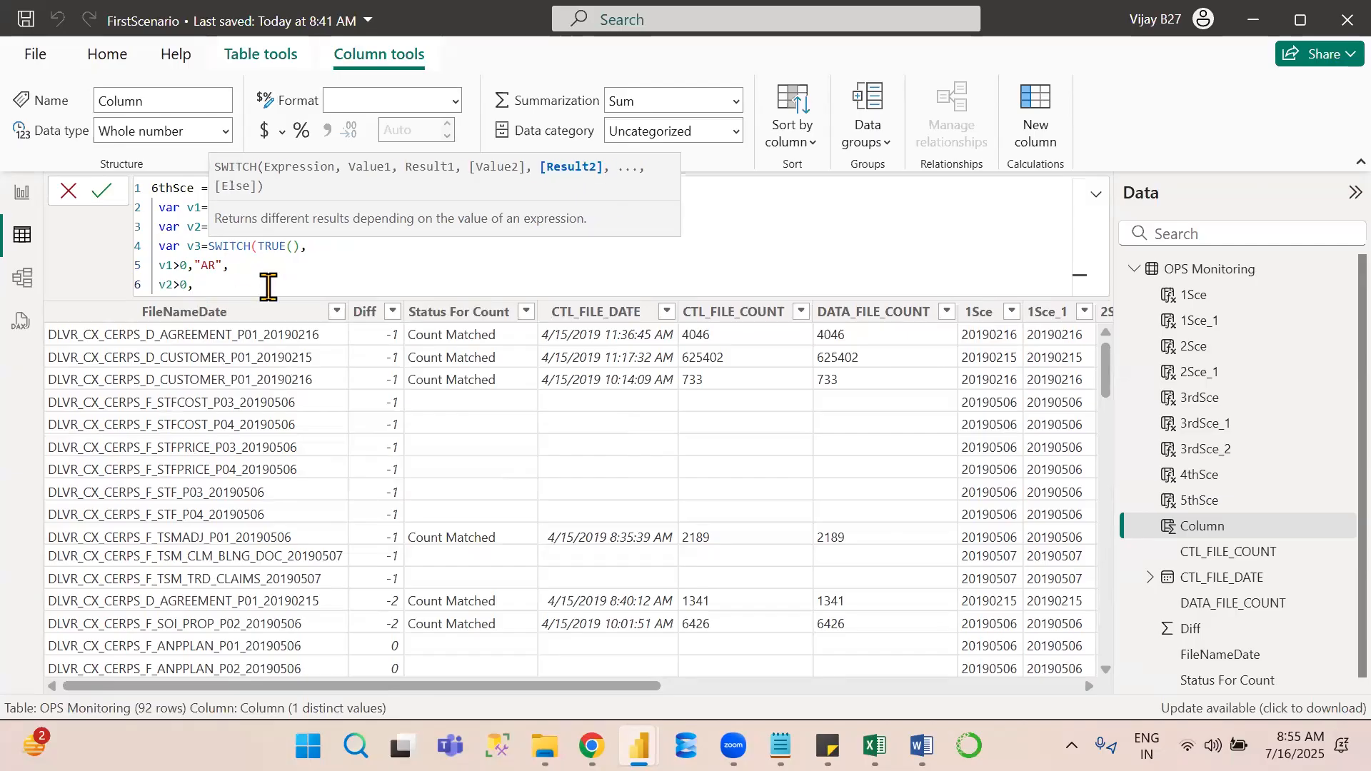
left_click(269, 286)
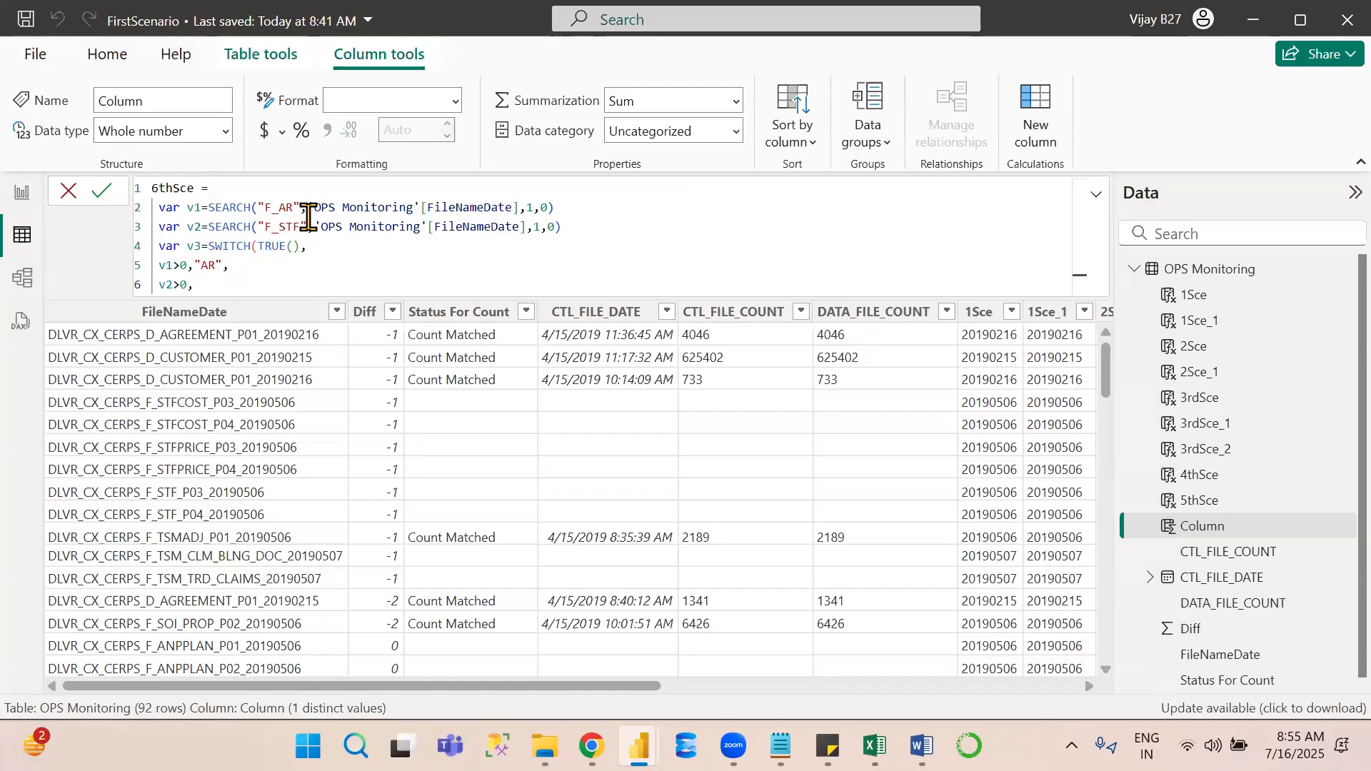
type("\"SFTCOST")
key("Right")
type(")")
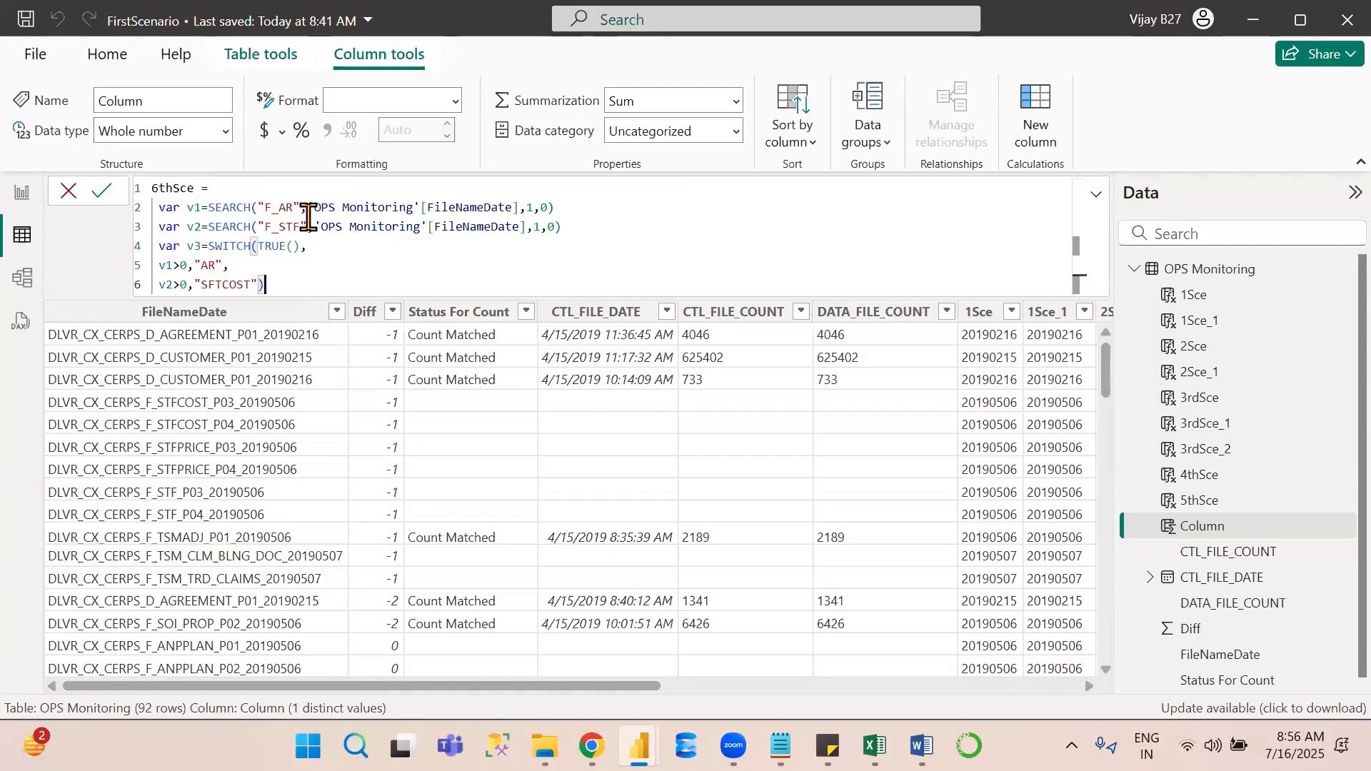
Add a RETURN v3 line below the SWITCH expression and commit the 6thSce column formula.
key("shift+Return")
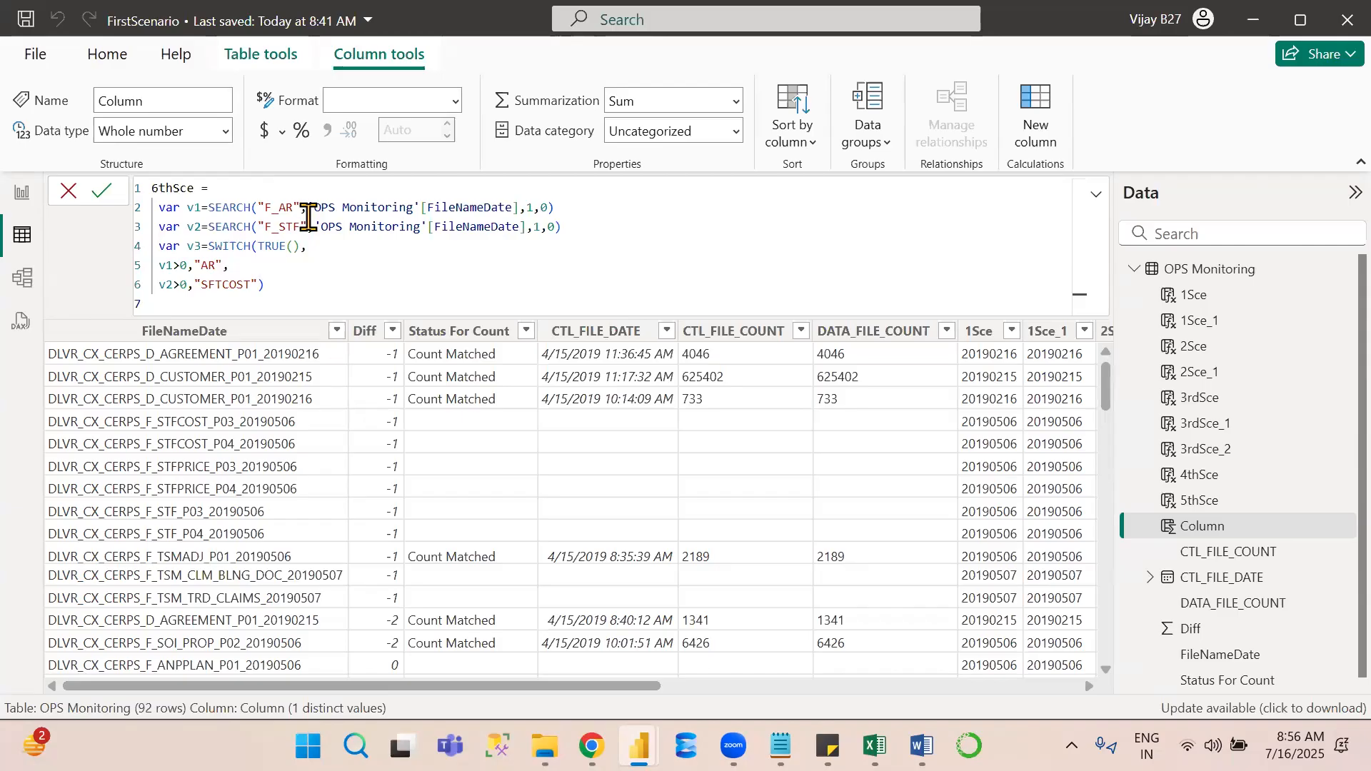
type("ret")
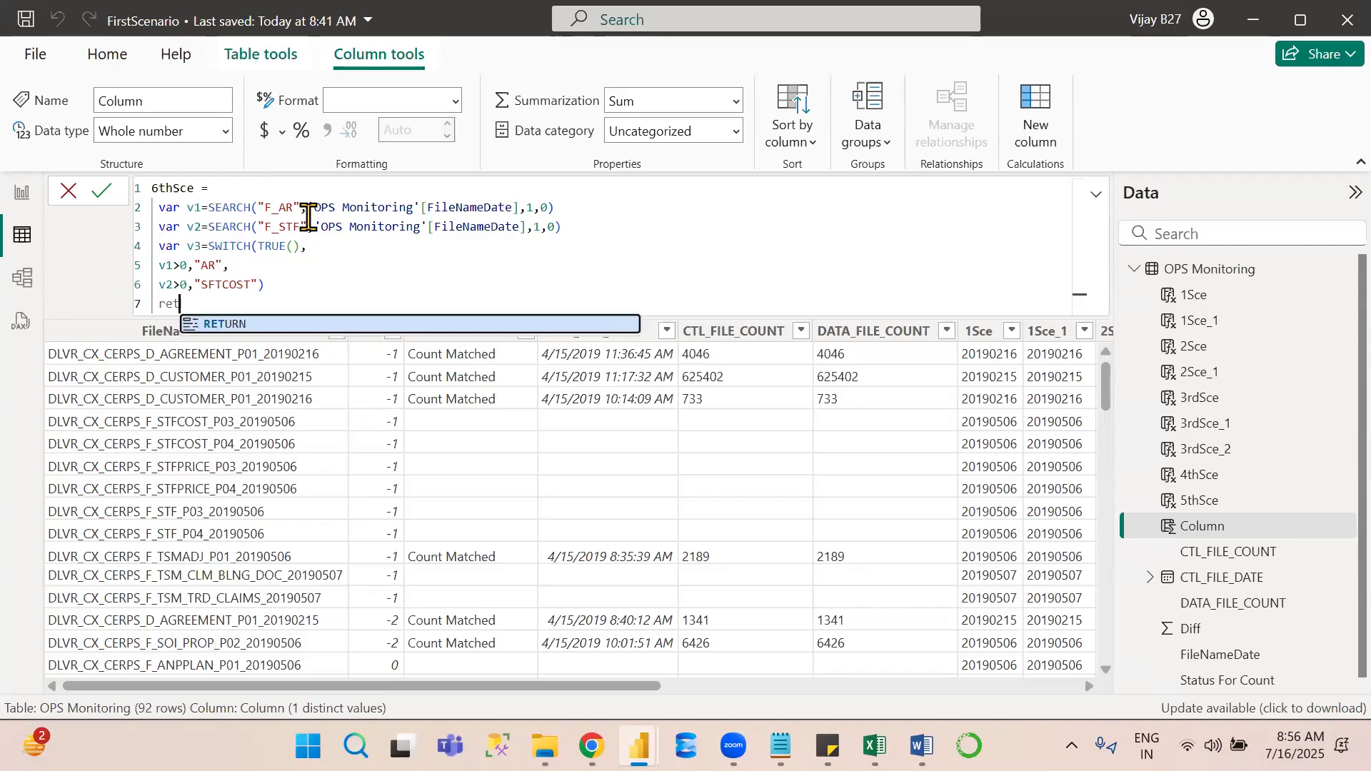
key("Tab")
type("v")
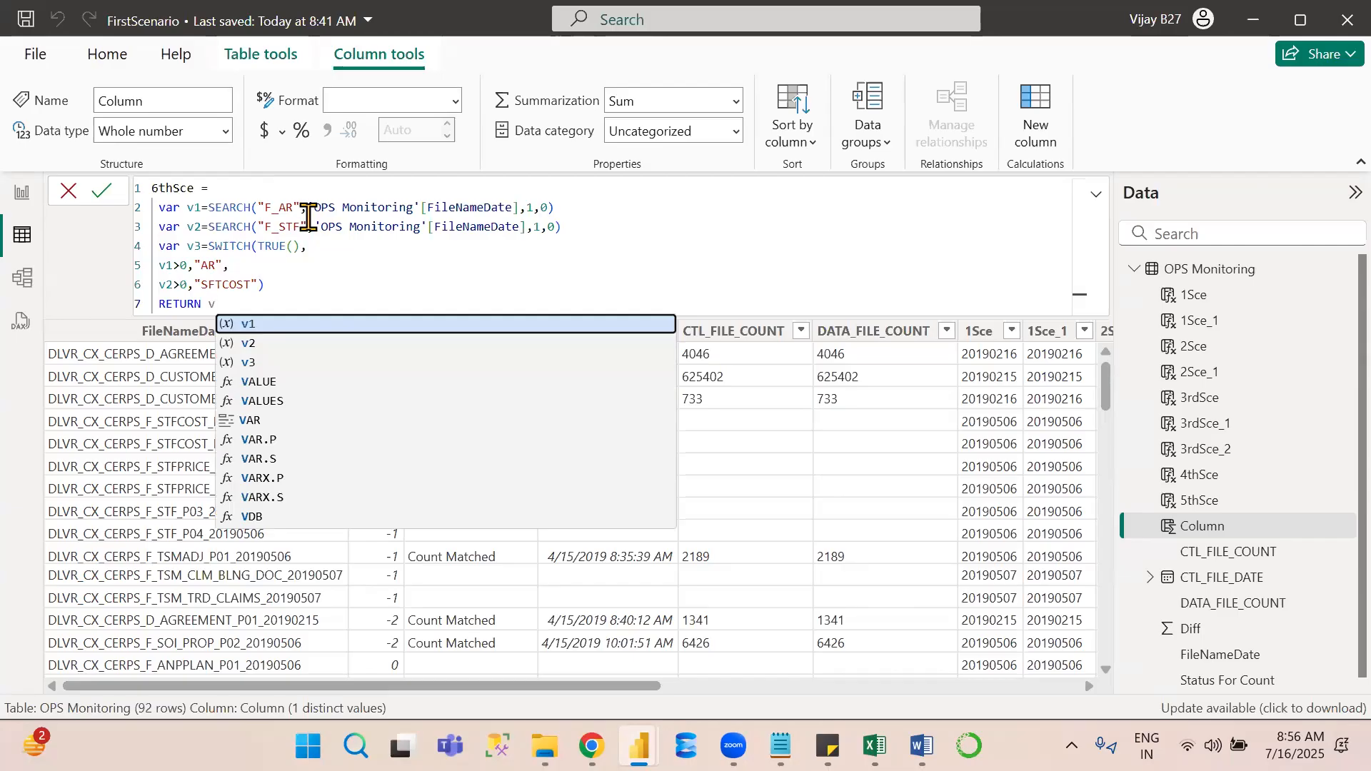
type("3")
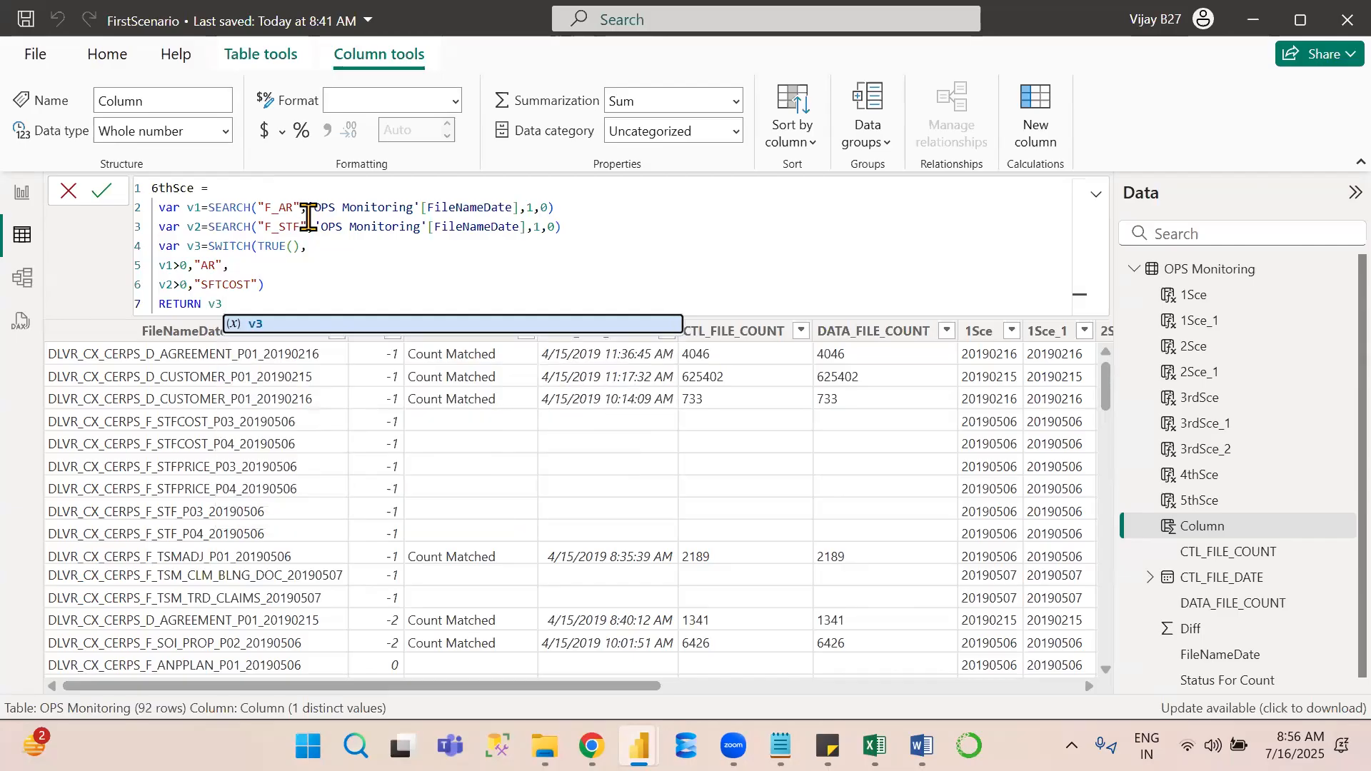
left_click(105, 200)
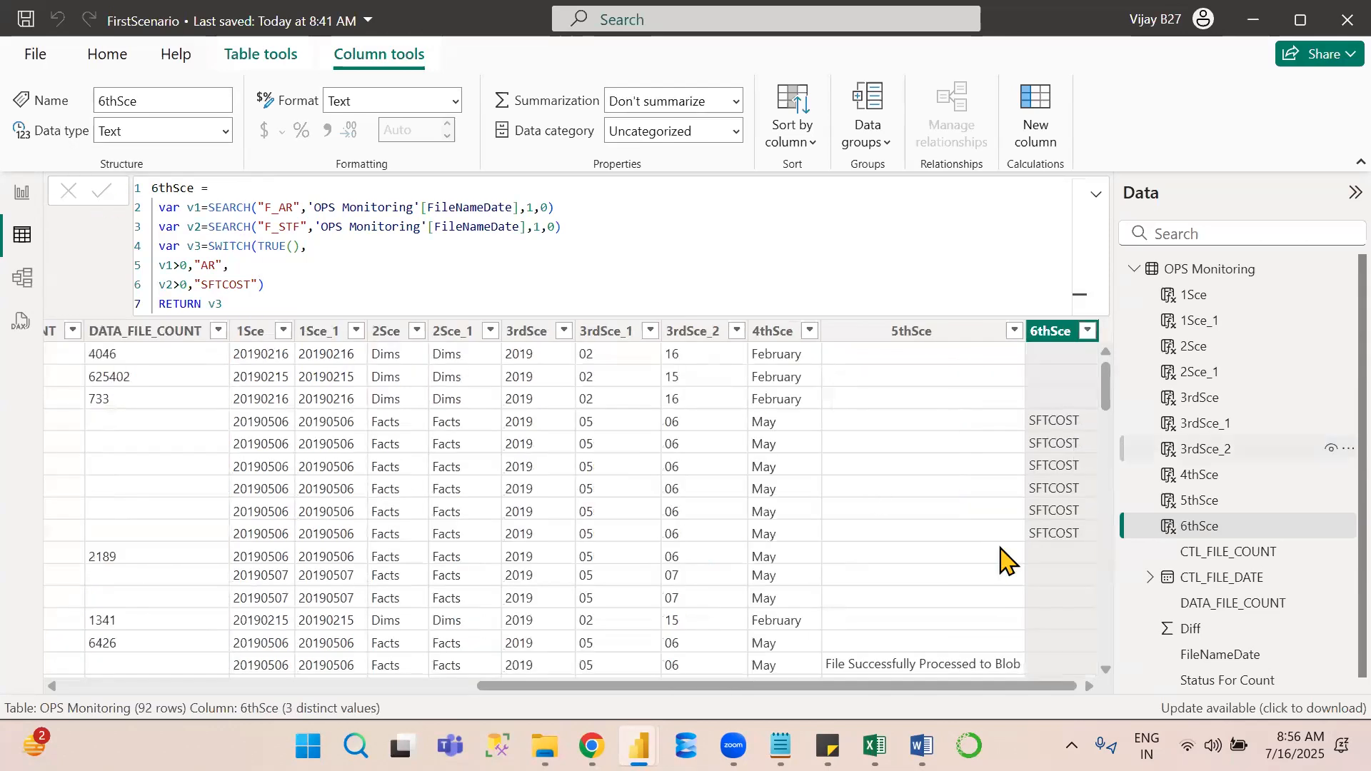
Compare the 6thSce values with the file names in the table, and save and close the FirstScenario report.
left_click_drag(843, 690, 451, 683)
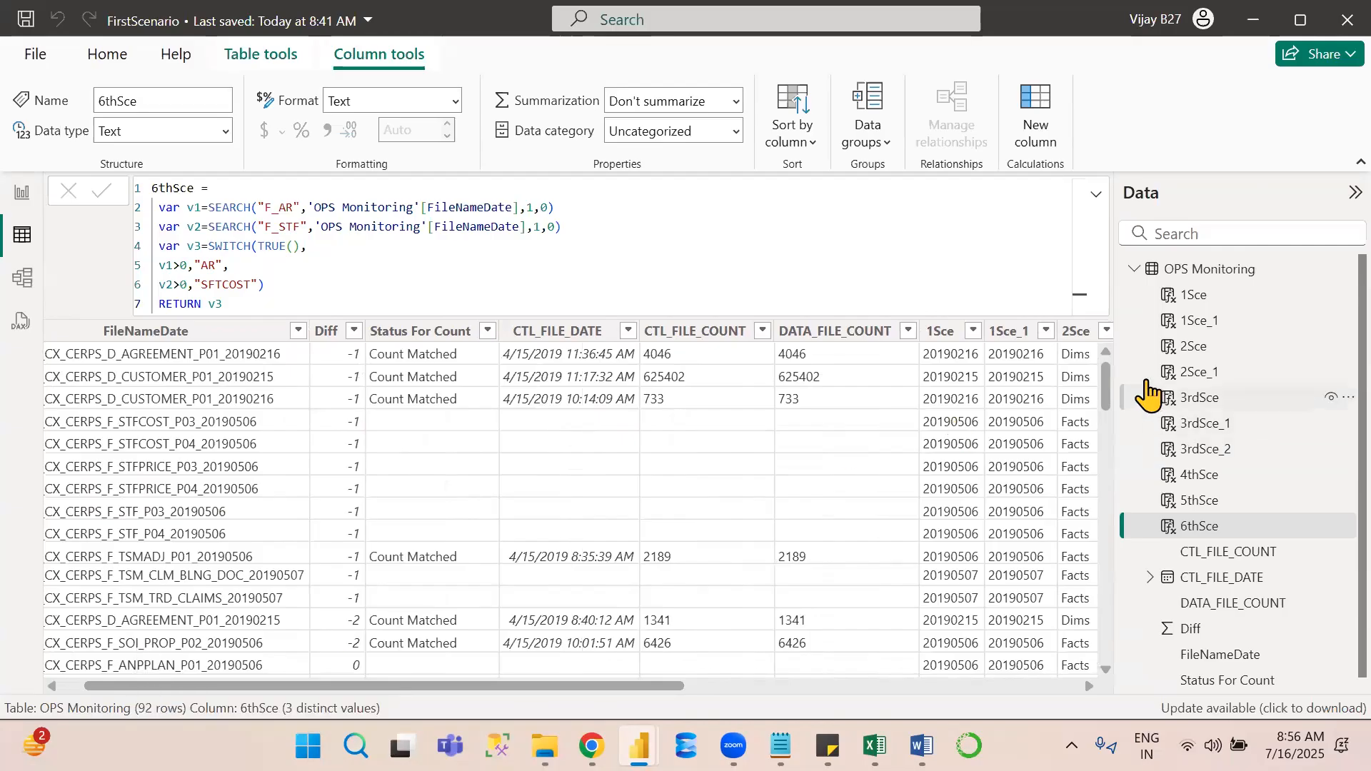
left_click_drag(1107, 389, 1108, 407)
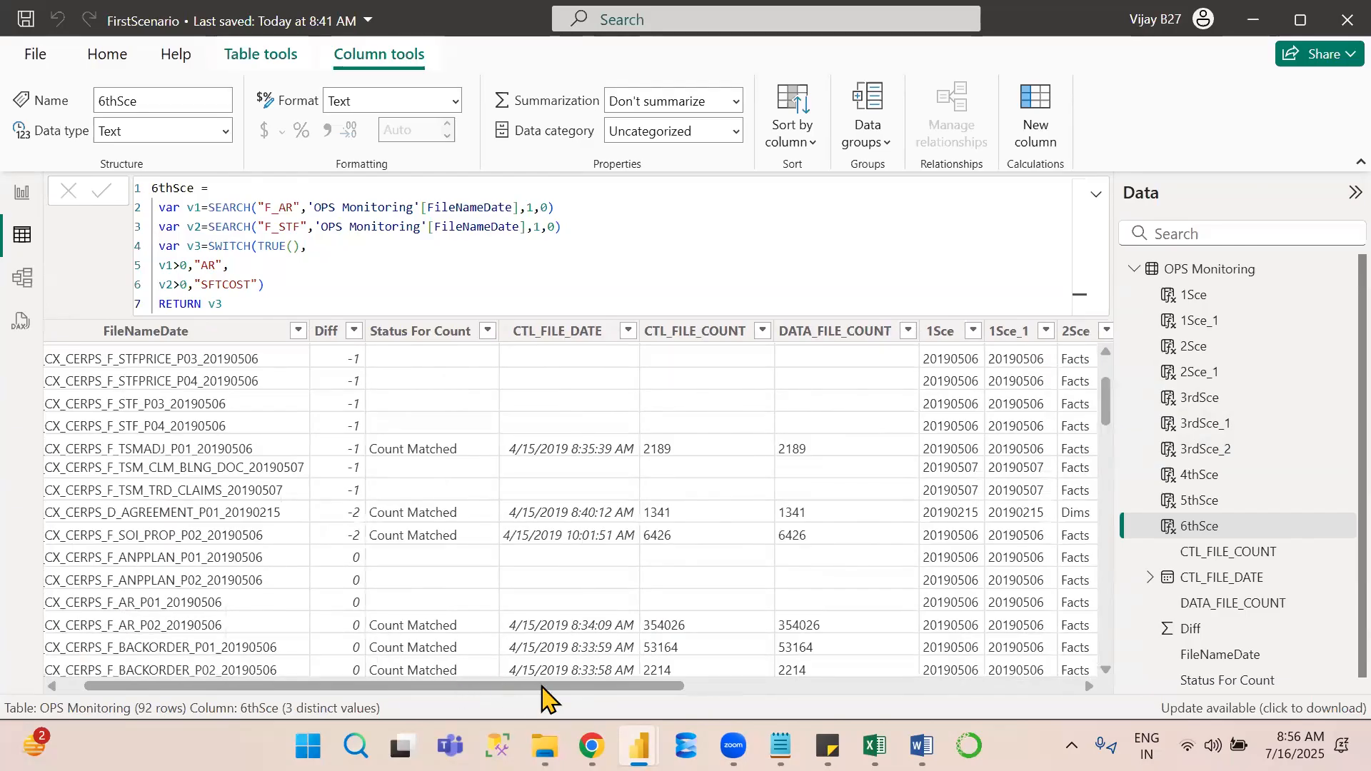
left_click(685, 688)
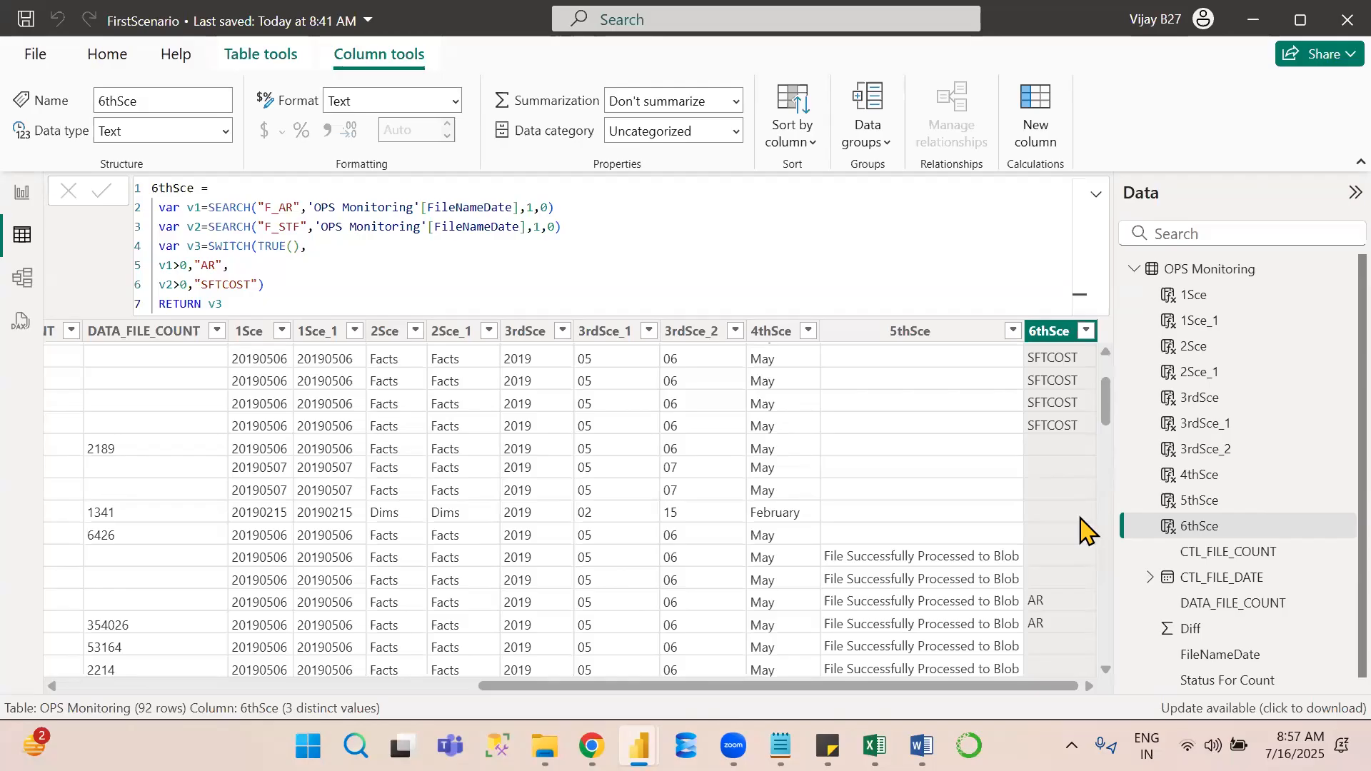
left_click(27, 20)
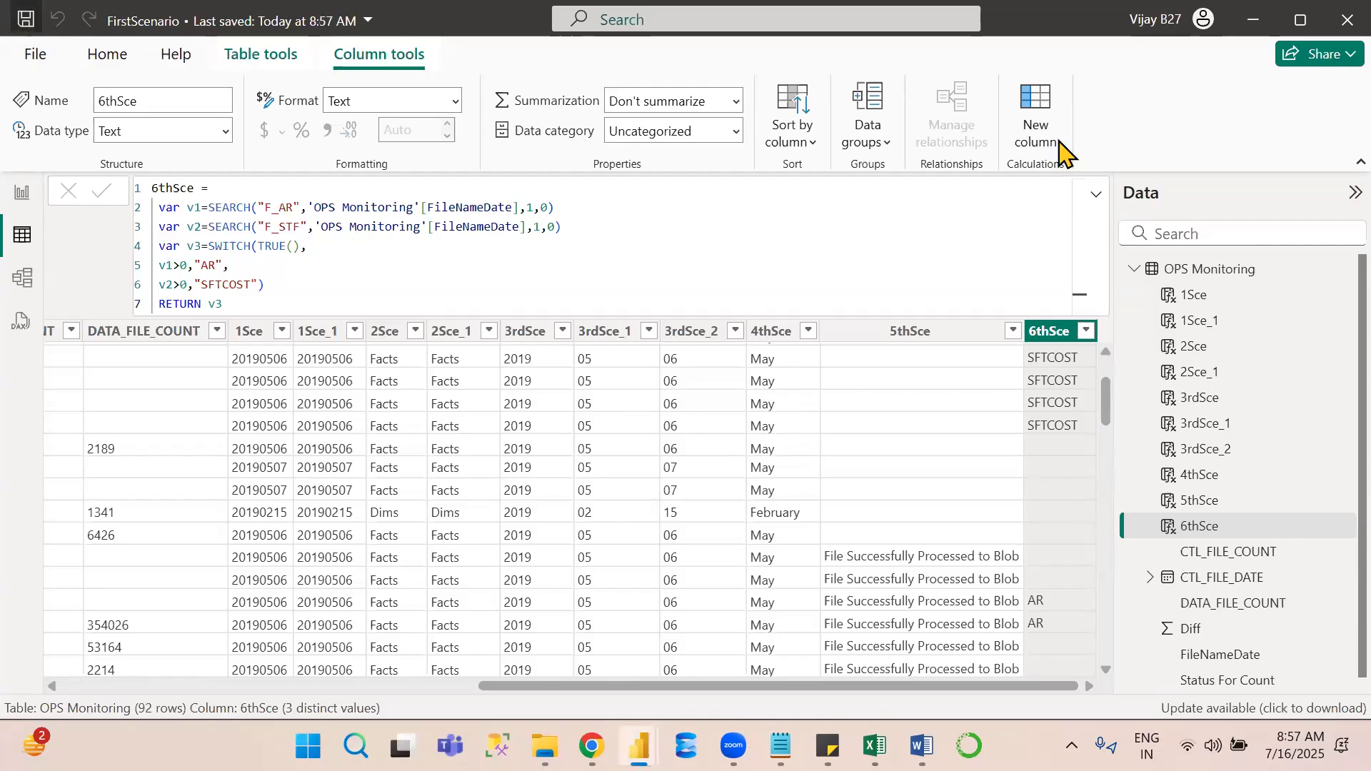
left_click(1336, 28)
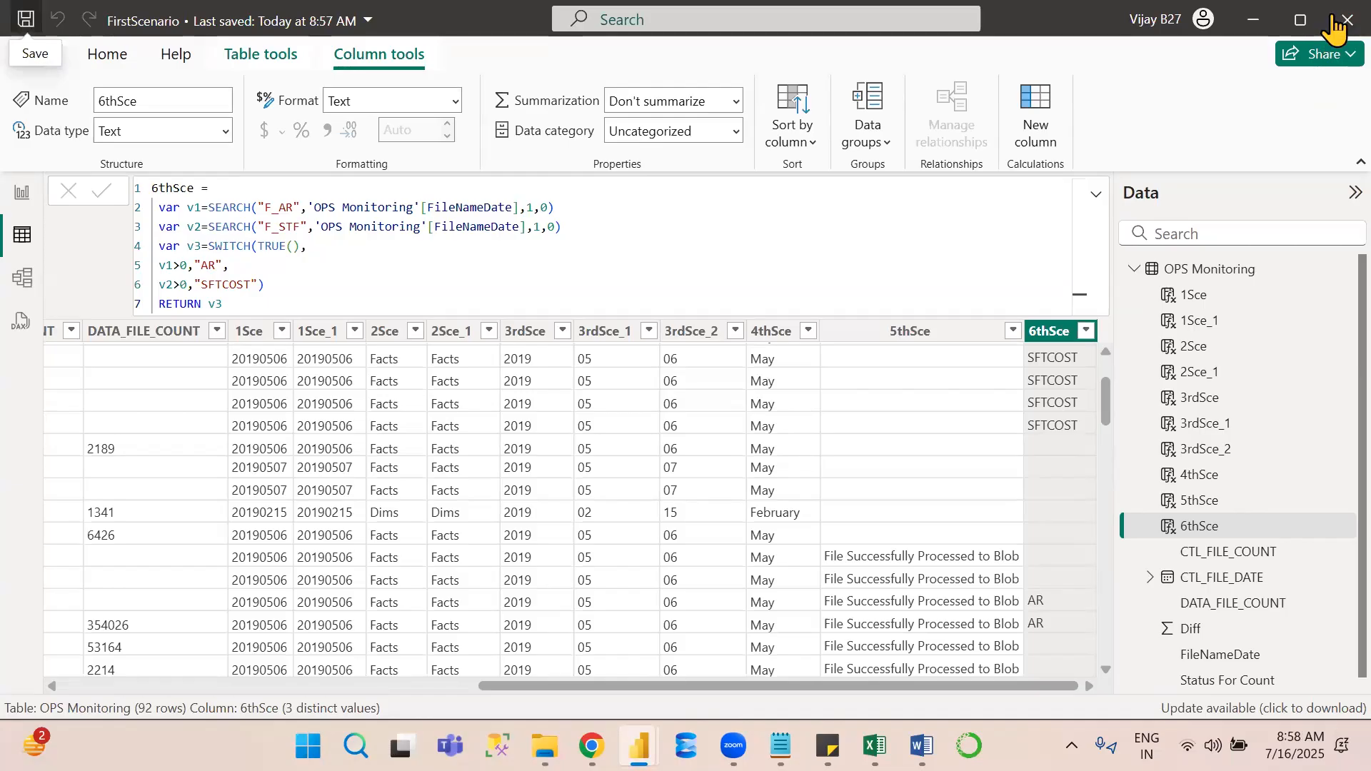